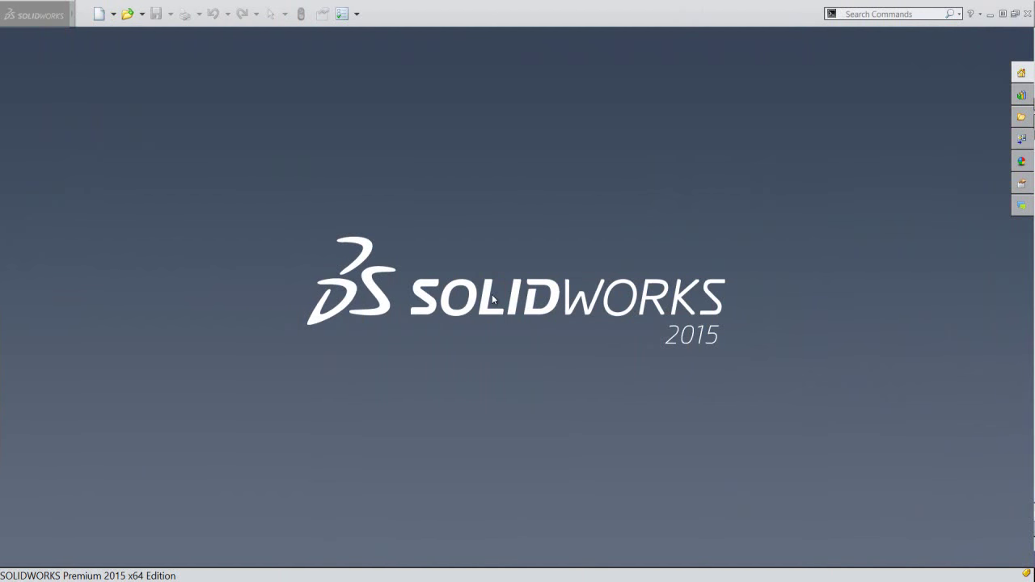
Step: Create a new part from the IPS part template
{"action": "left_click", "coordinate": [493, 298]}
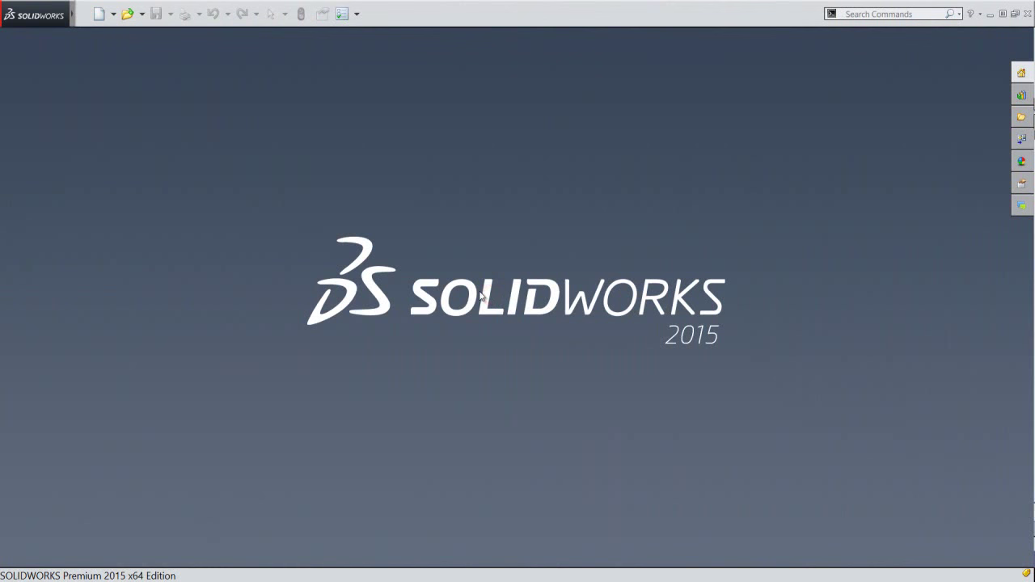
{"action": "left_click", "coordinate": [100, 16]}
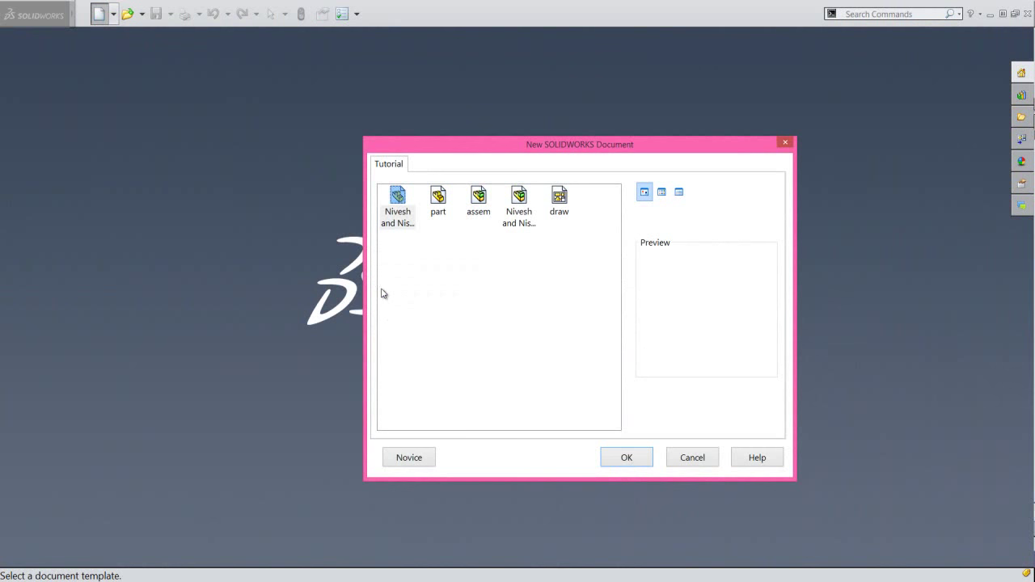
{"action": "left_click", "coordinate": [381, 289]}
{"action": "left_click", "coordinate": [398, 197]}
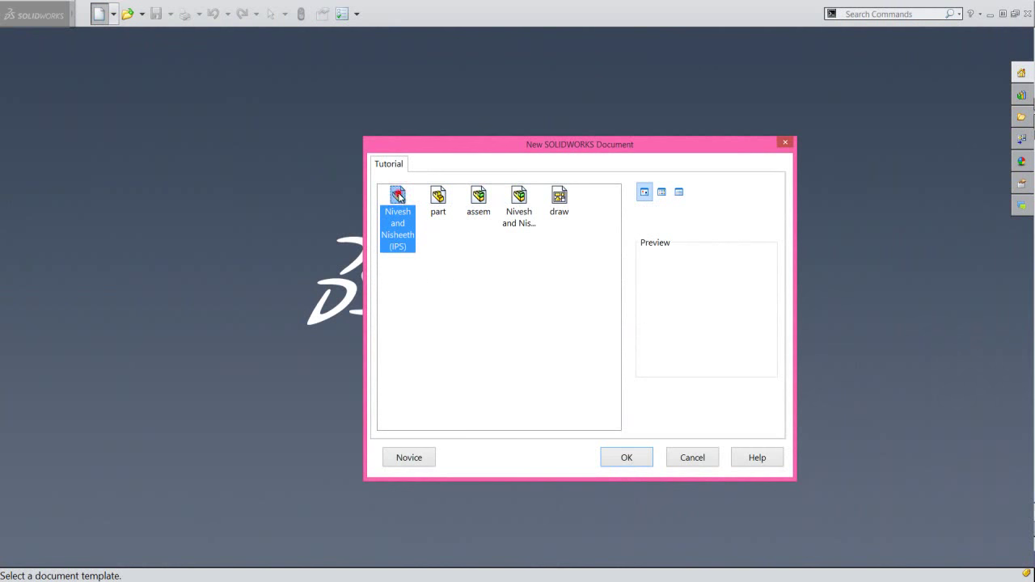
{"action": "left_click", "coordinate": [628, 459]}
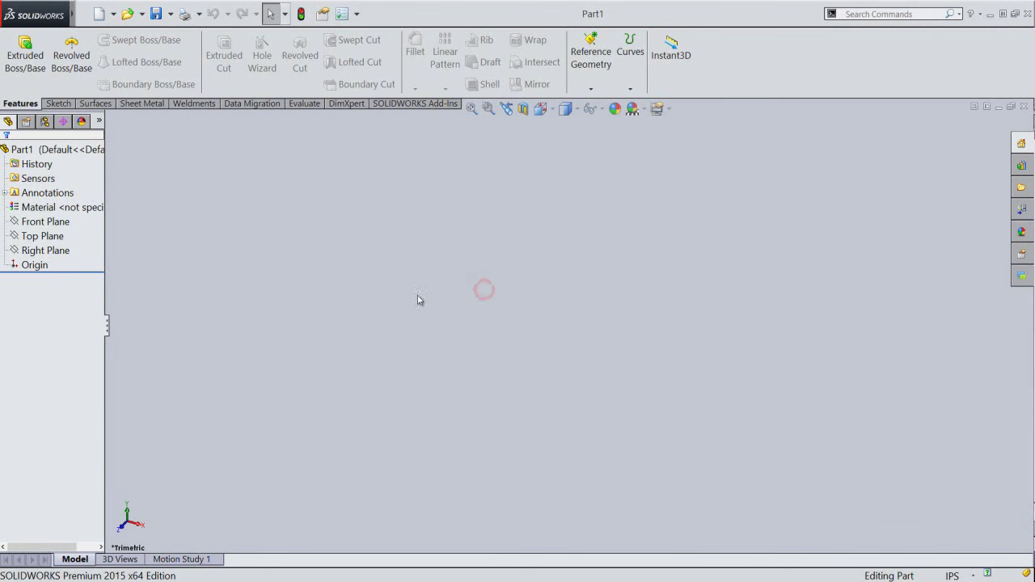
Step: Switch the part's units to MMGS and select the Front Plane
{"action": "left_click", "coordinate": [974, 576]}
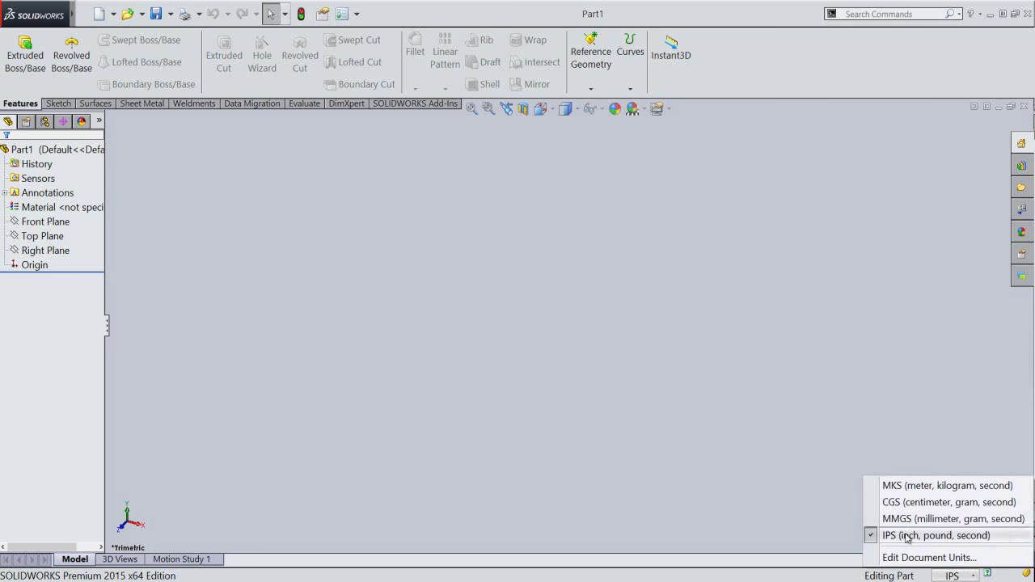
{"action": "left_click", "coordinate": [872, 519]}
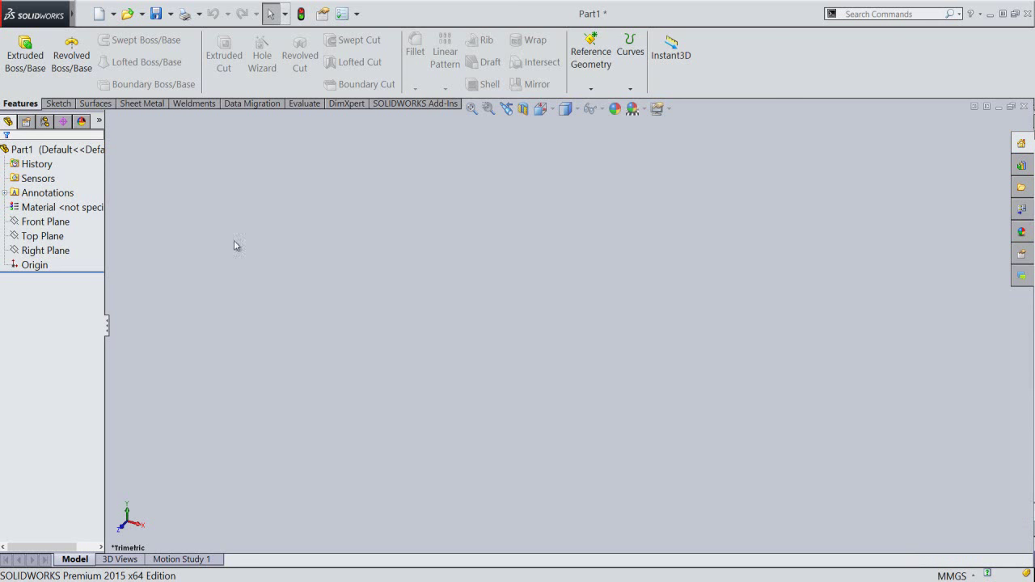
{"action": "left_click", "coordinate": [47, 221]}
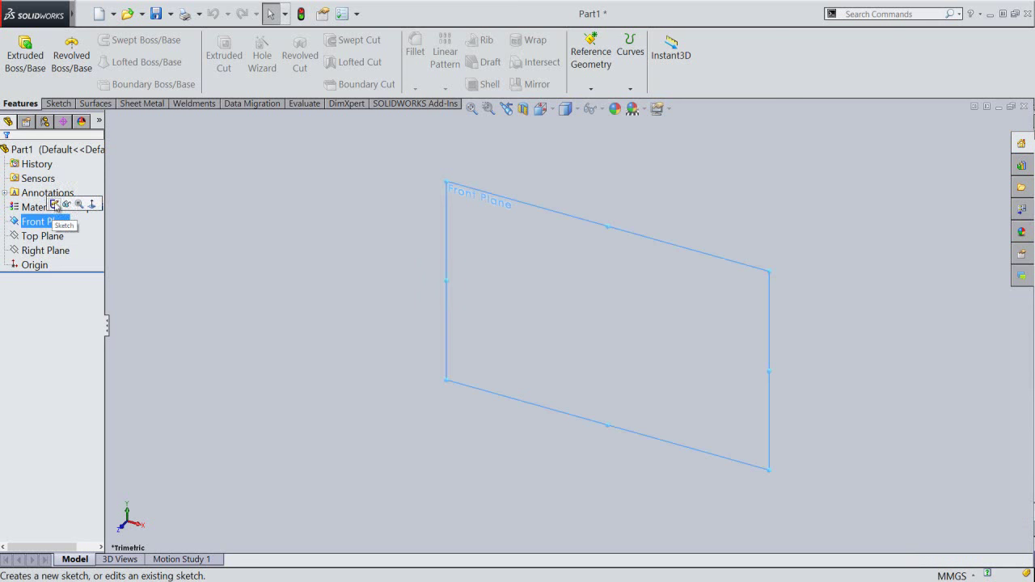
Step: Start a sketch on the Front Plane and draw a horizontal line from the origin
{"action": "left_click", "coordinate": [55, 205]}
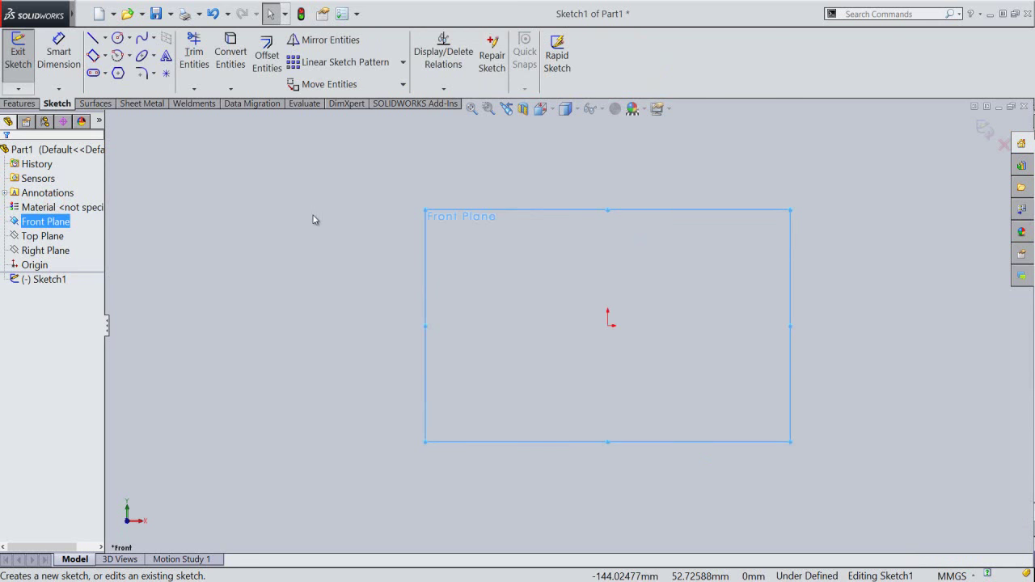
{"action": "left_click", "coordinate": [313, 215]}
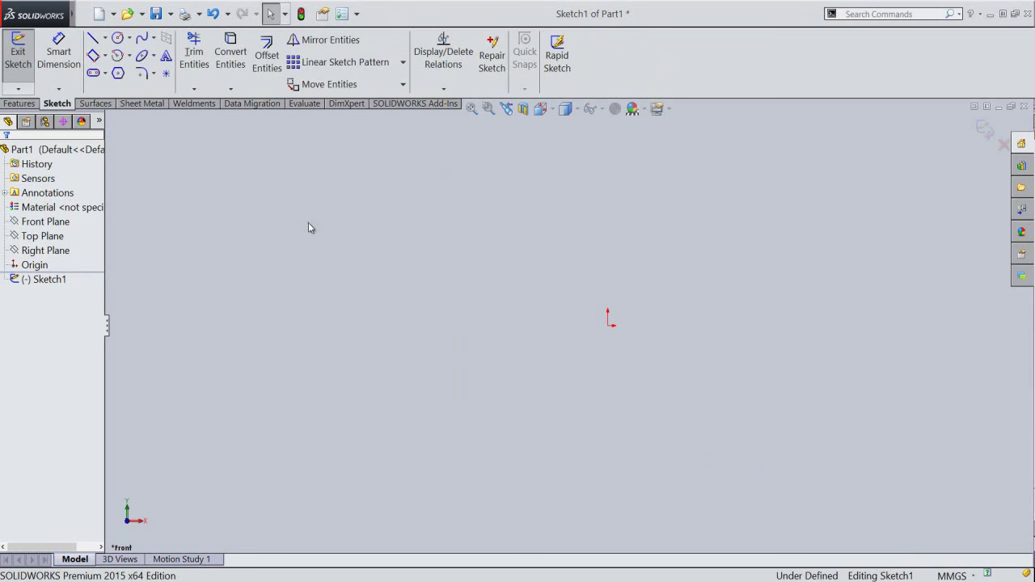
{"action": "right_click", "coordinate": [309, 227]}
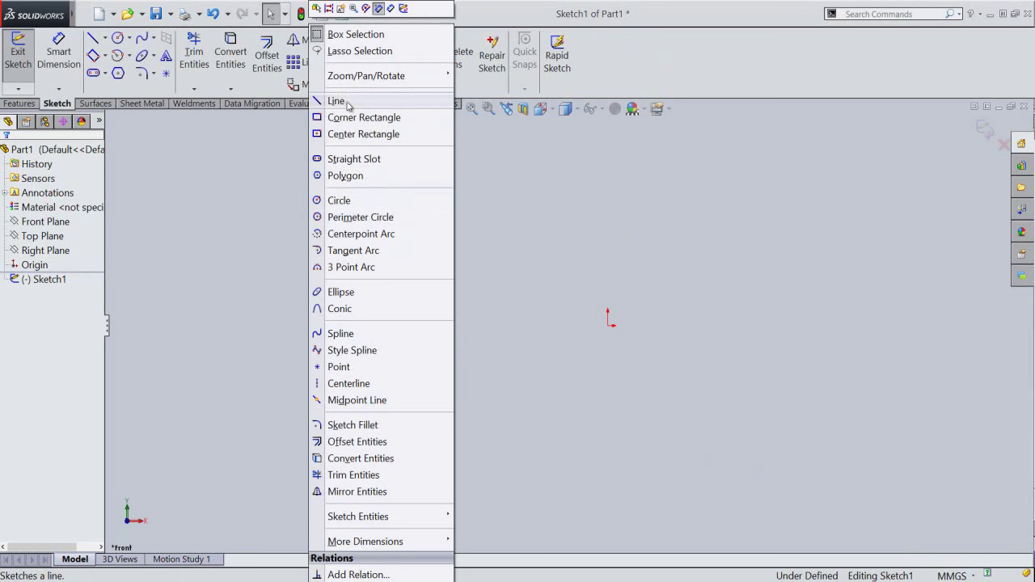
{"action": "left_click", "coordinate": [336, 101]}
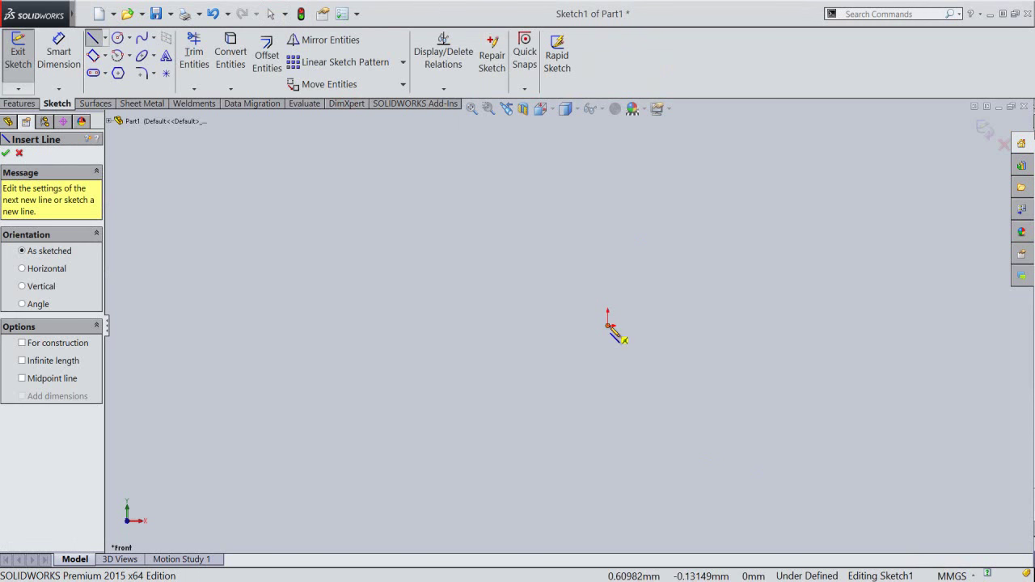
{"action": "left_click", "coordinate": [608, 326]}
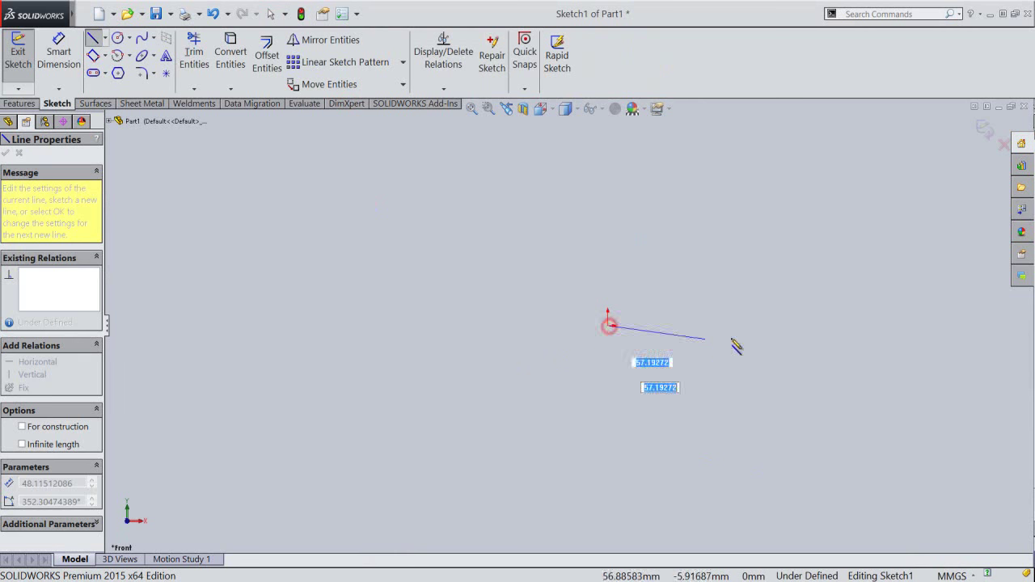
{"action": "left_click", "coordinate": [789, 326]}
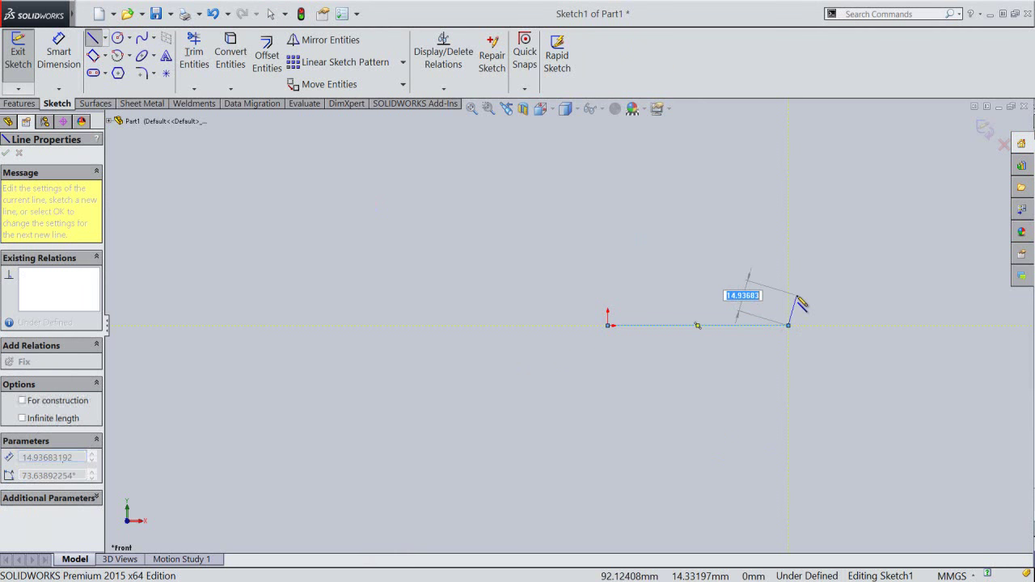
Step: Add a three-point arc curving upward from the line's right end and fit the view
{"action": "right_click", "coordinate": [798, 297]}
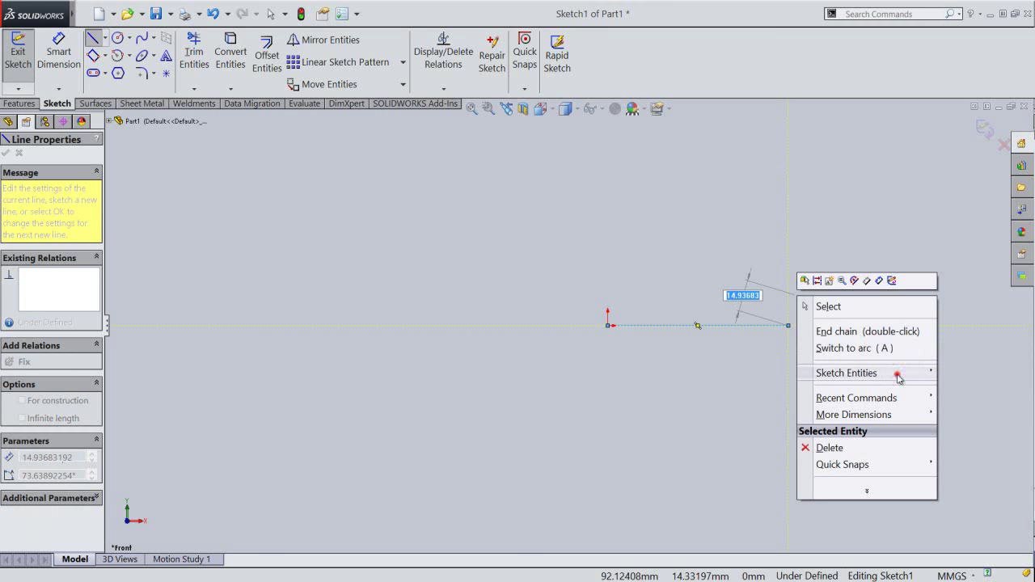
{"action": "left_click", "coordinate": [898, 376]}
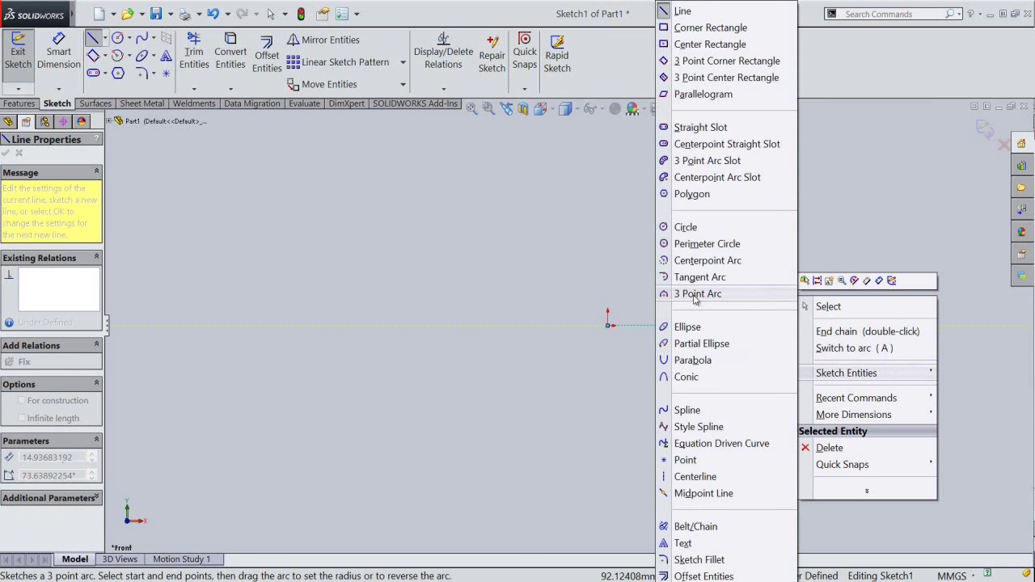
{"action": "left_click", "coordinate": [694, 295]}
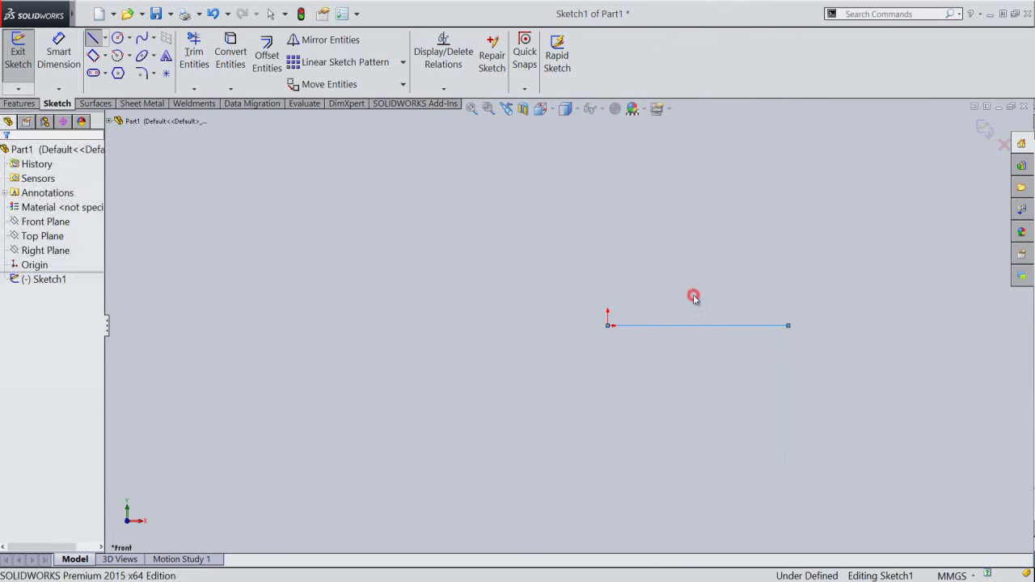
{"action": "left_click", "coordinate": [789, 325]}
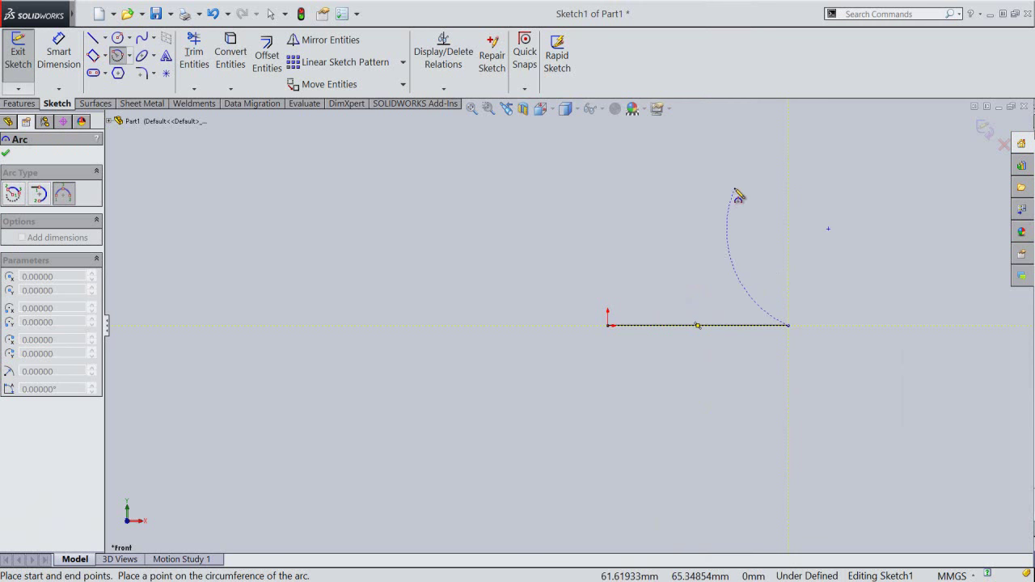
{"action": "left_click", "coordinate": [735, 189]}
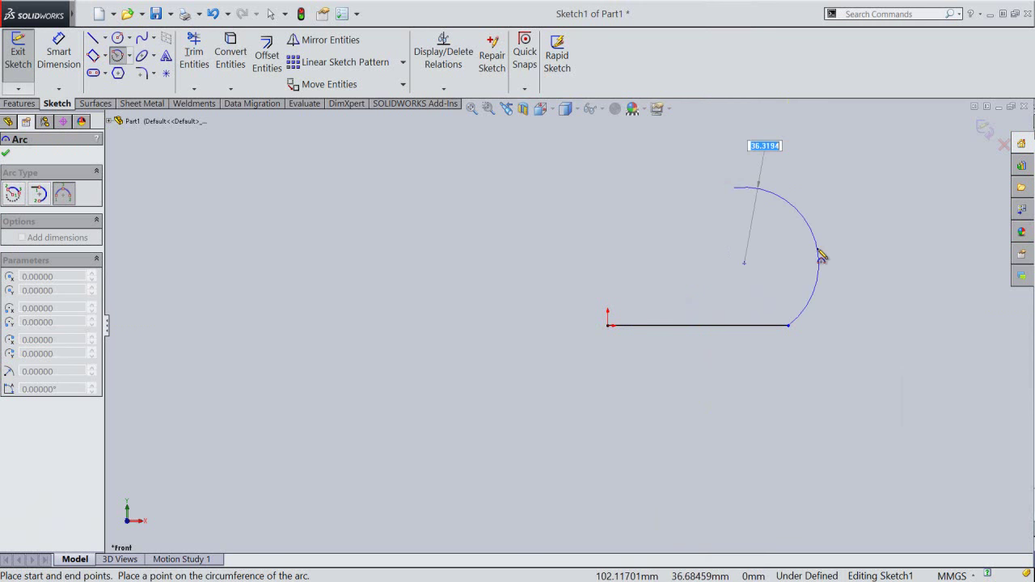
{"action": "left_click", "coordinate": [817, 248]}
{"action": "right_click", "coordinate": [833, 197]}
{"action": "left_click", "coordinate": [855, 202]}
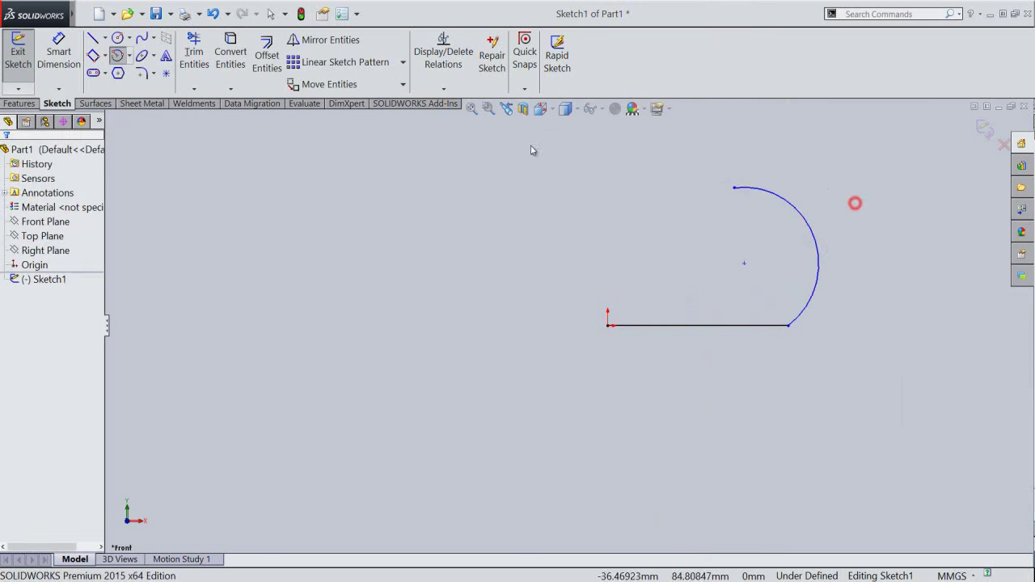
{"action": "left_click", "coordinate": [474, 113]}
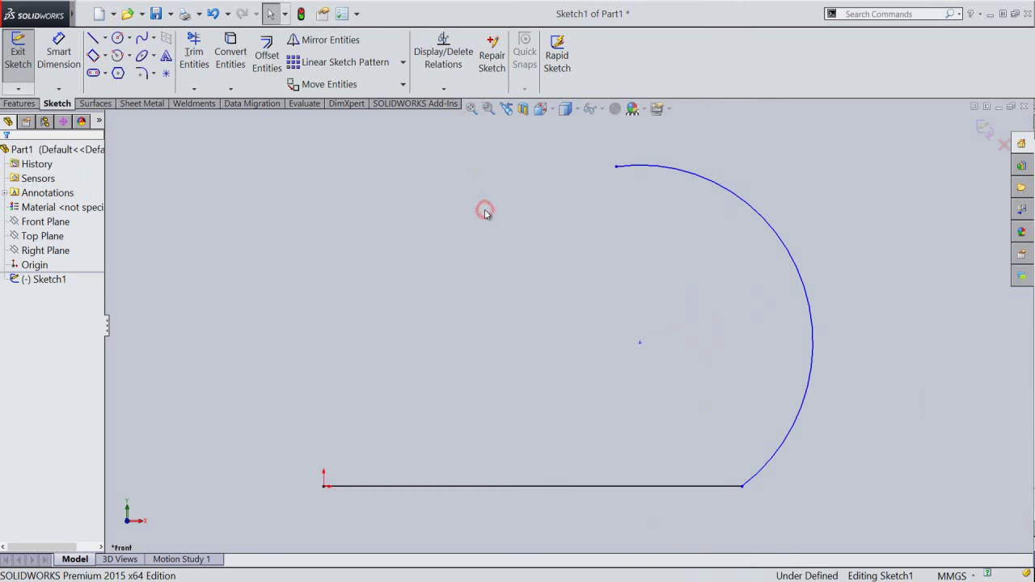
{"action": "right_click", "coordinate": [486, 212]}
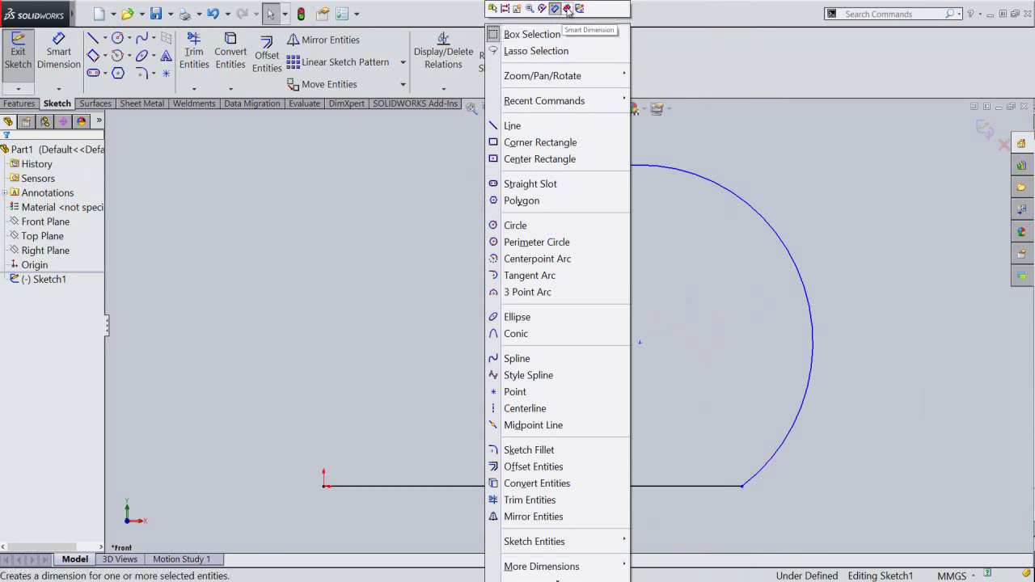
Step: Dimension the arc's radius to 12 mm
{"action": "left_click", "coordinate": [569, 8]}
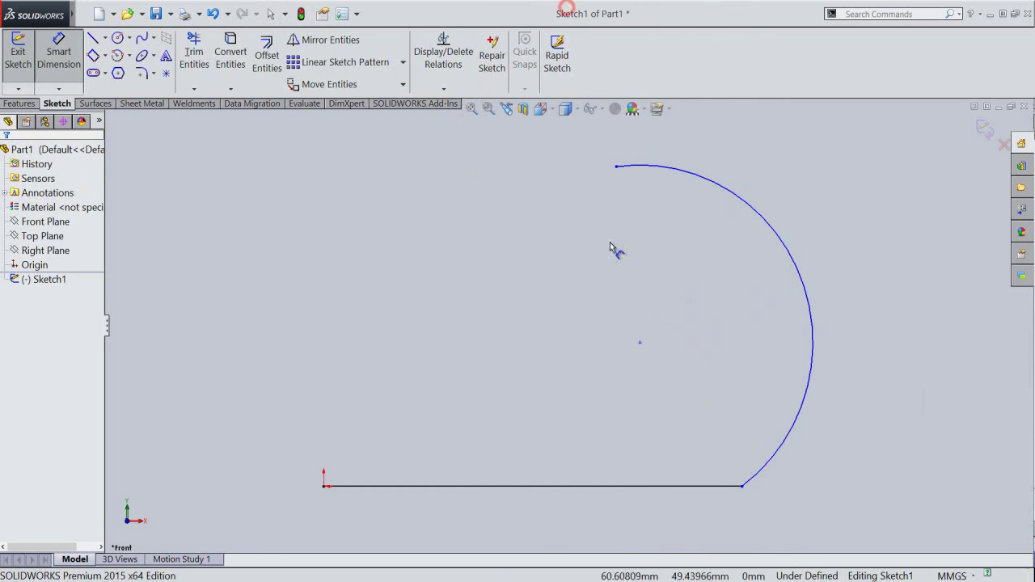
{"action": "left_click", "coordinate": [797, 269]}
{"action": "left_click", "coordinate": [815, 260]}
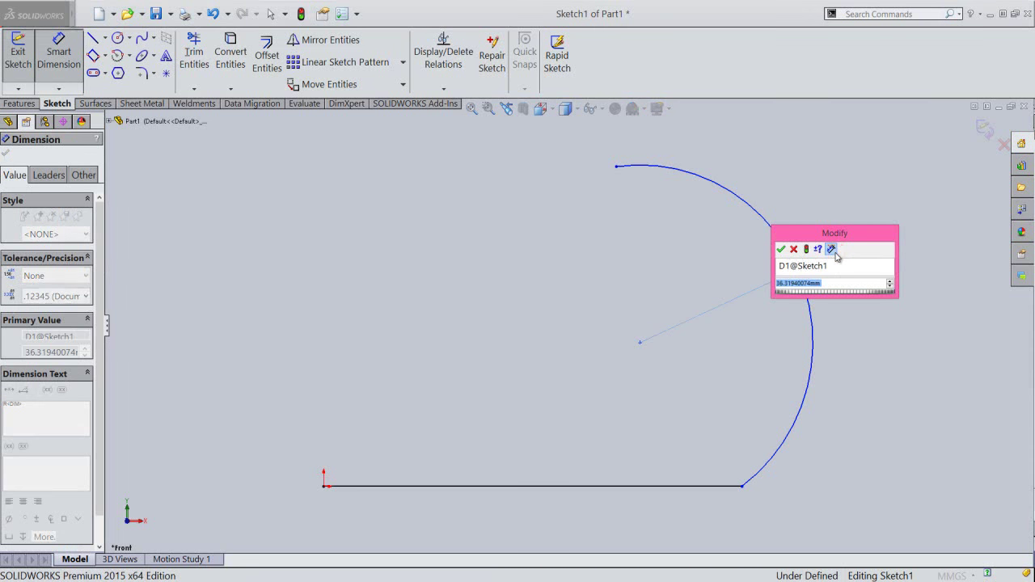
{"action": "type", "text": "12"}
{"action": "key", "text": "Return"}
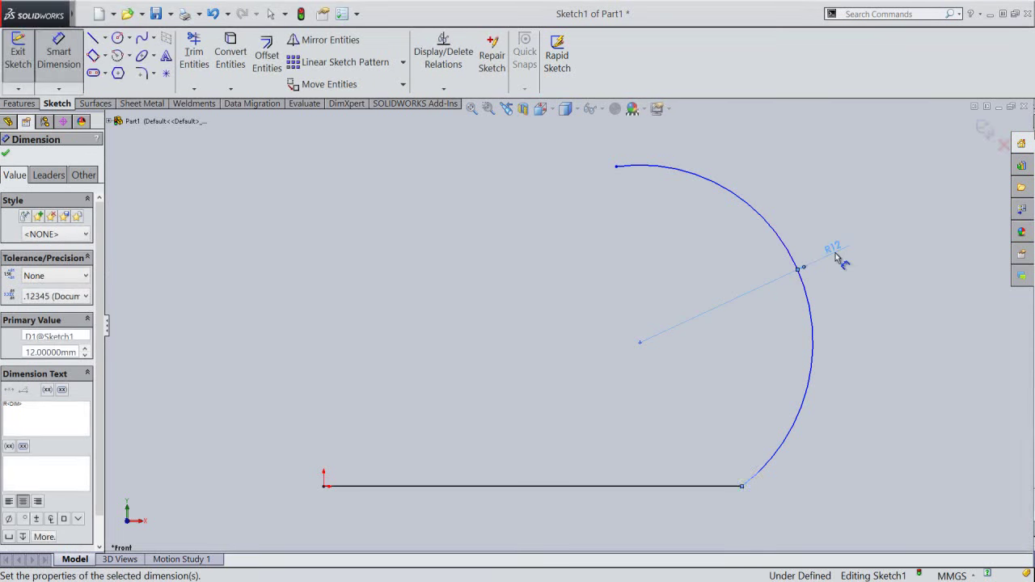
{"action": "left_click", "coordinate": [838, 295]}
Step: Add a Tangent relation between the arc and the horizontal line
{"action": "right_click", "coordinate": [838, 296]}
{"action": "left_click", "coordinate": [867, 78]}
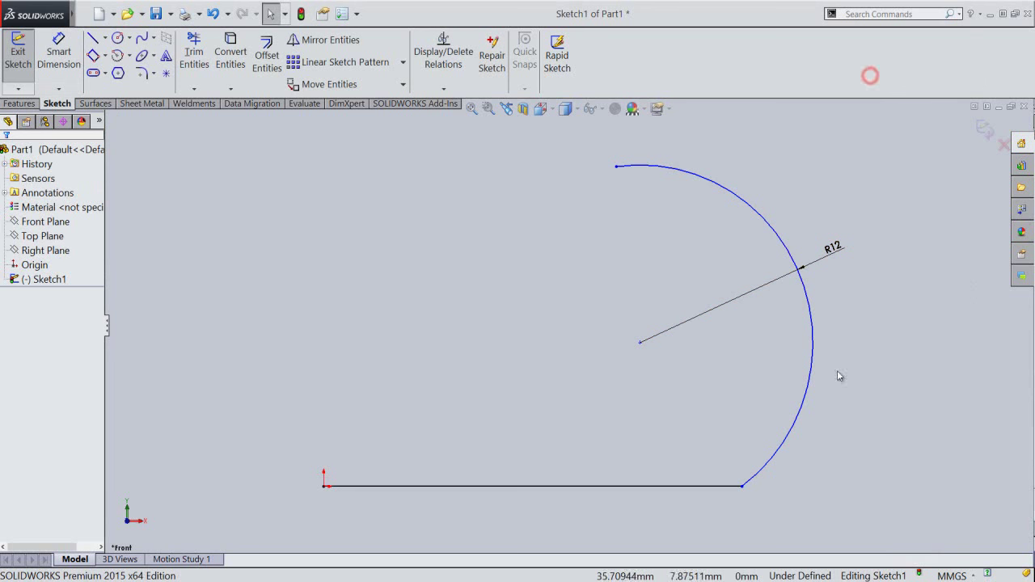
{"action": "left_click", "coordinate": [798, 417]}
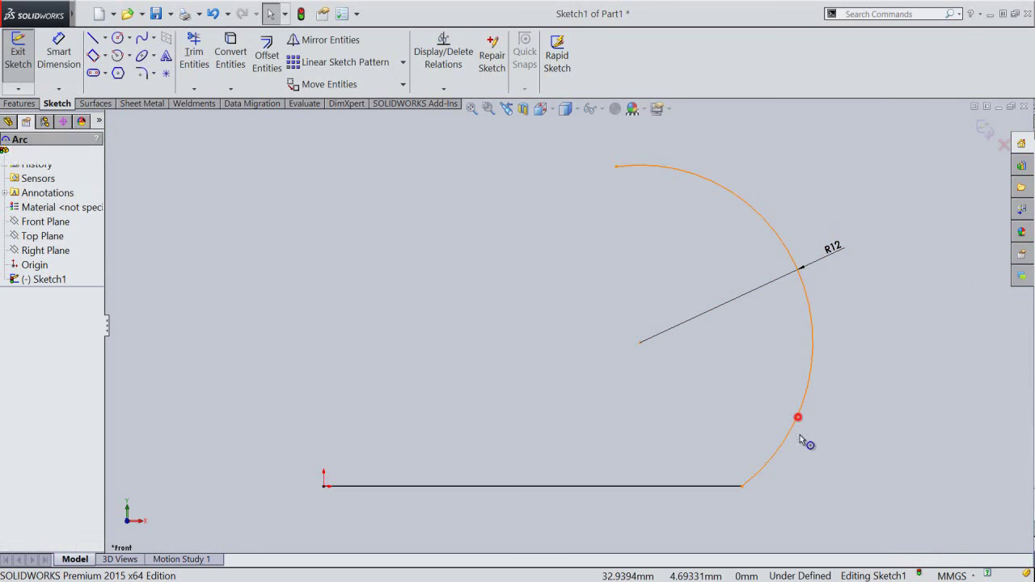
{"action": "left_click", "coordinate": [717, 487], "text": "ctrl"}
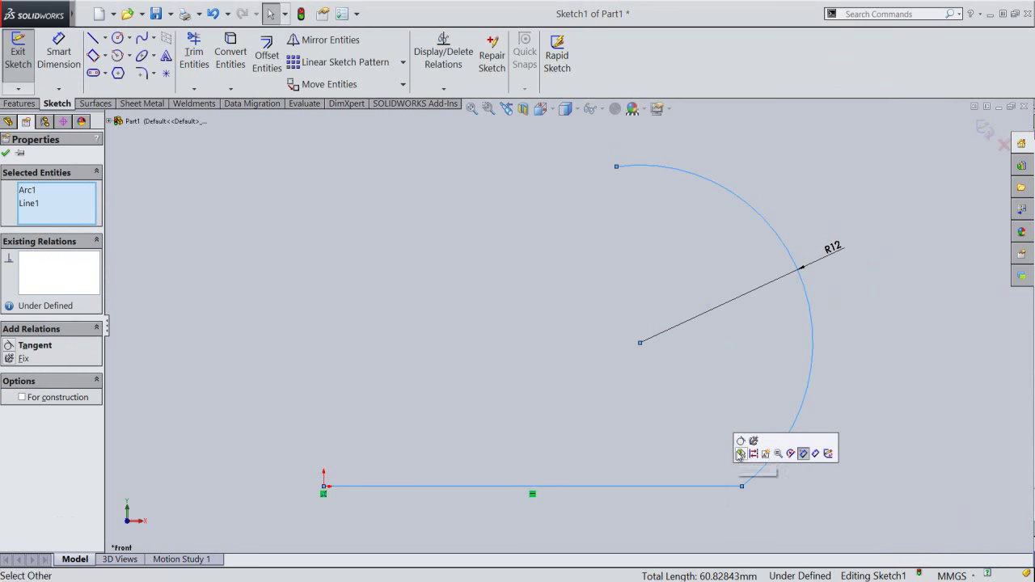
{"action": "left_click", "coordinate": [741, 440]}
{"action": "left_click", "coordinate": [815, 453]}
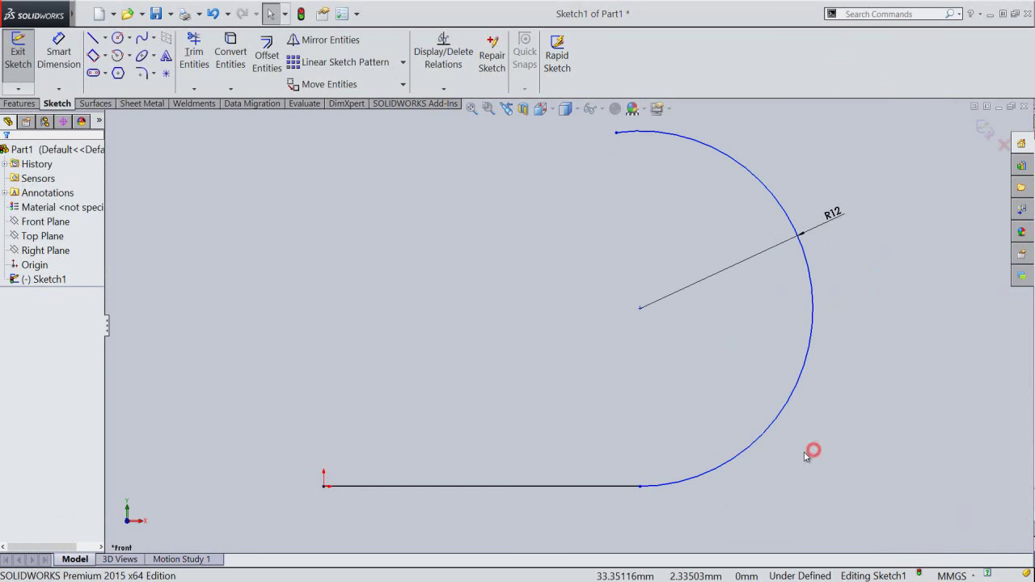
{"action": "right_click", "coordinate": [569, 230]}
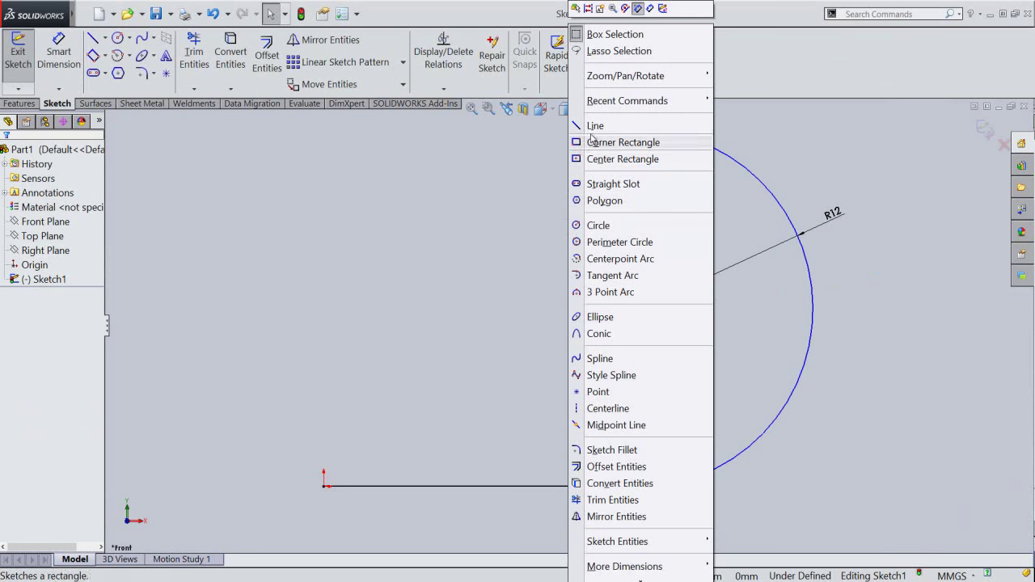
Step: Draw a line up and left from the arc's upper end and dimension it to 8 mm
{"action": "left_click", "coordinate": [595, 125]}
{"action": "left_click", "coordinate": [617, 133]}
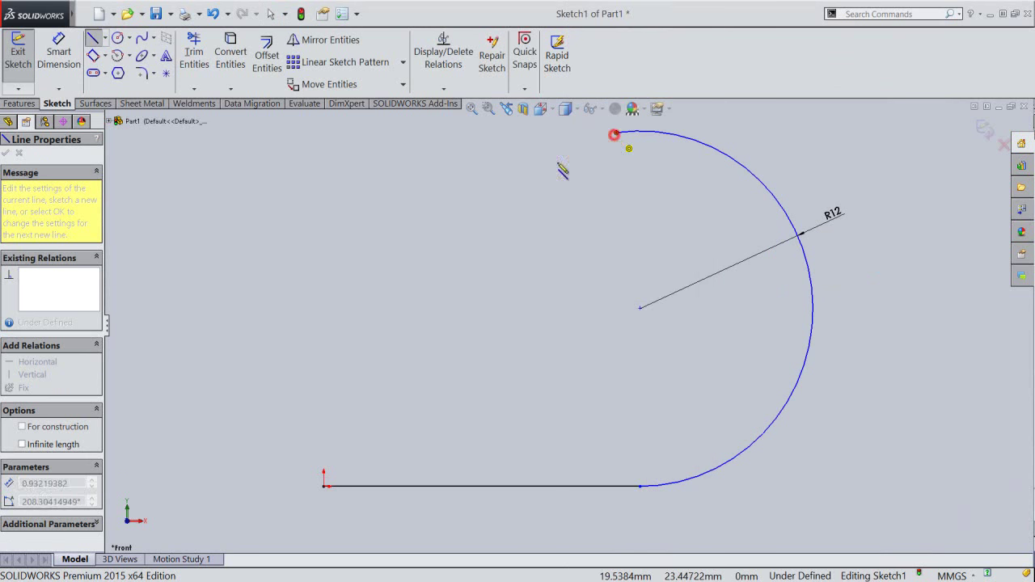
{"action": "left_click", "coordinate": [477, 186]}
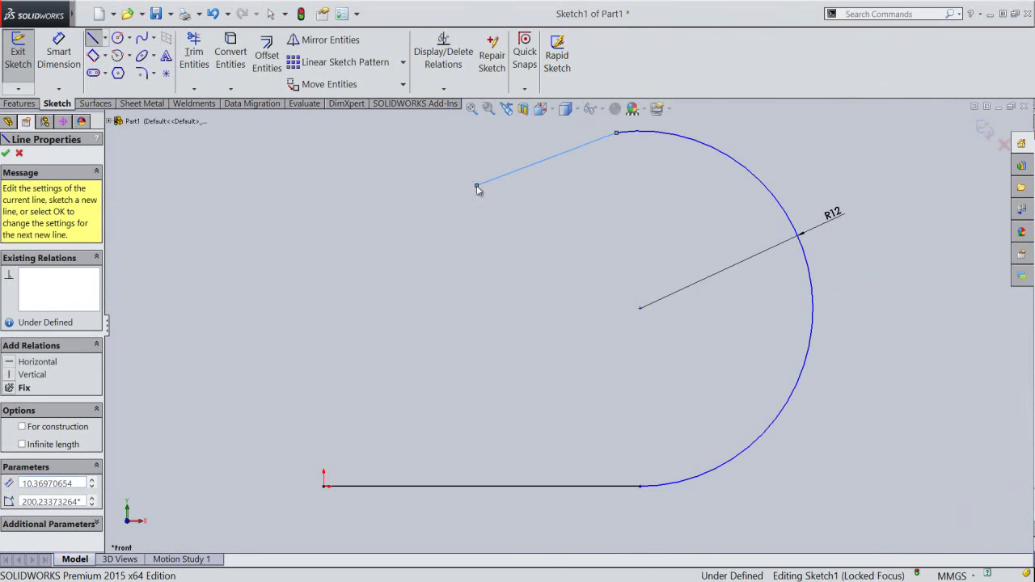
{"action": "right_click", "coordinate": [477, 186]}
{"action": "left_click", "coordinate": [558, 167]}
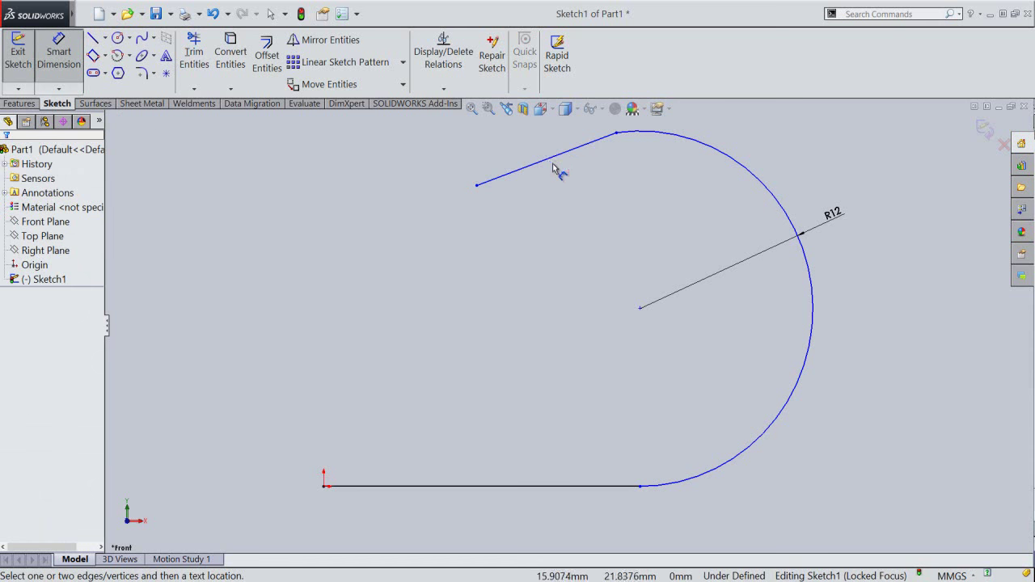
{"action": "left_click", "coordinate": [550, 166]}
{"action": "left_click", "coordinate": [545, 154]}
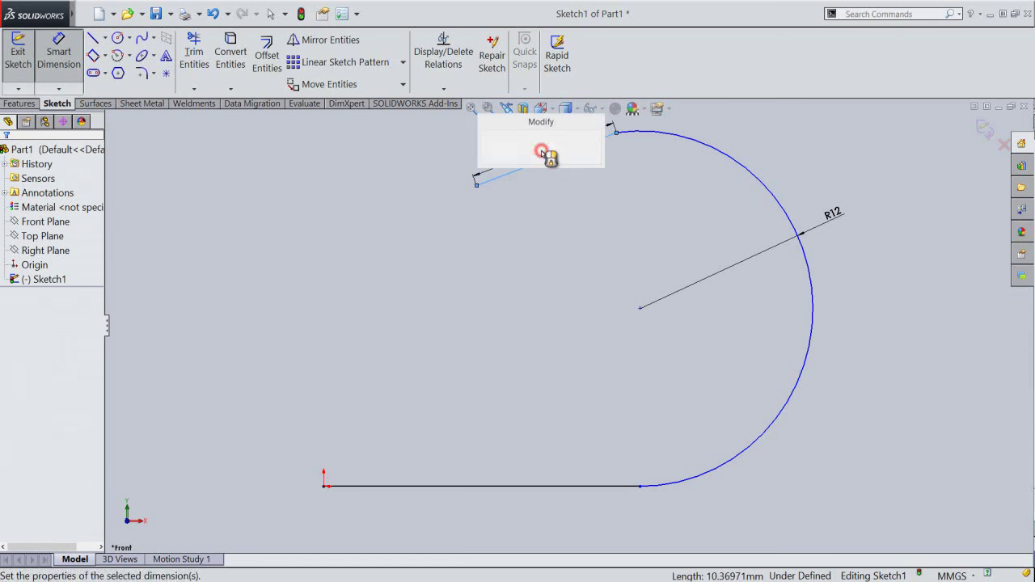
{"action": "type", "text": "8"}
{"action": "key", "text": "Return"}
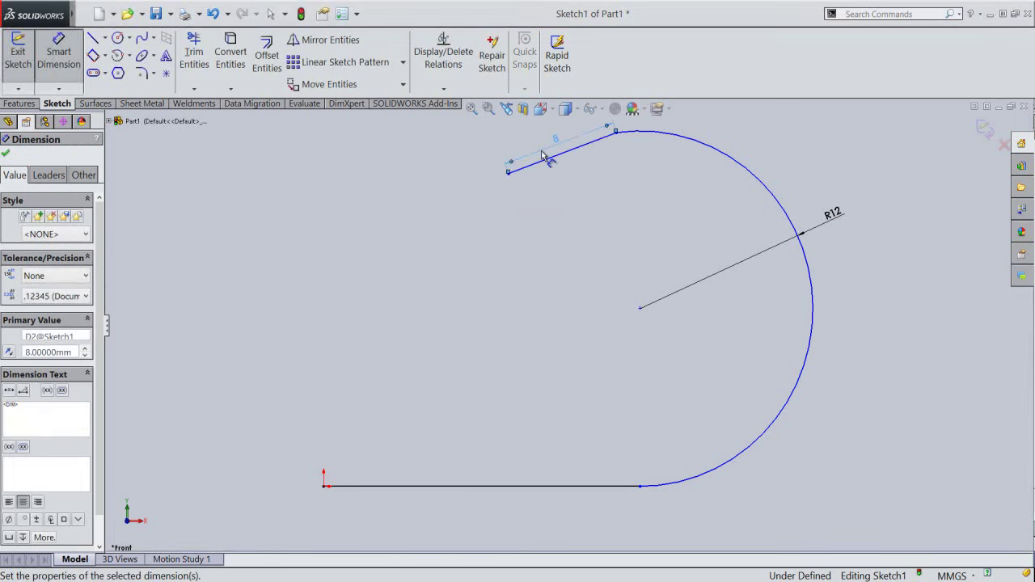
Step: Make the 8 mm line tangent to the arc
{"action": "right_click", "coordinate": [561, 185]}
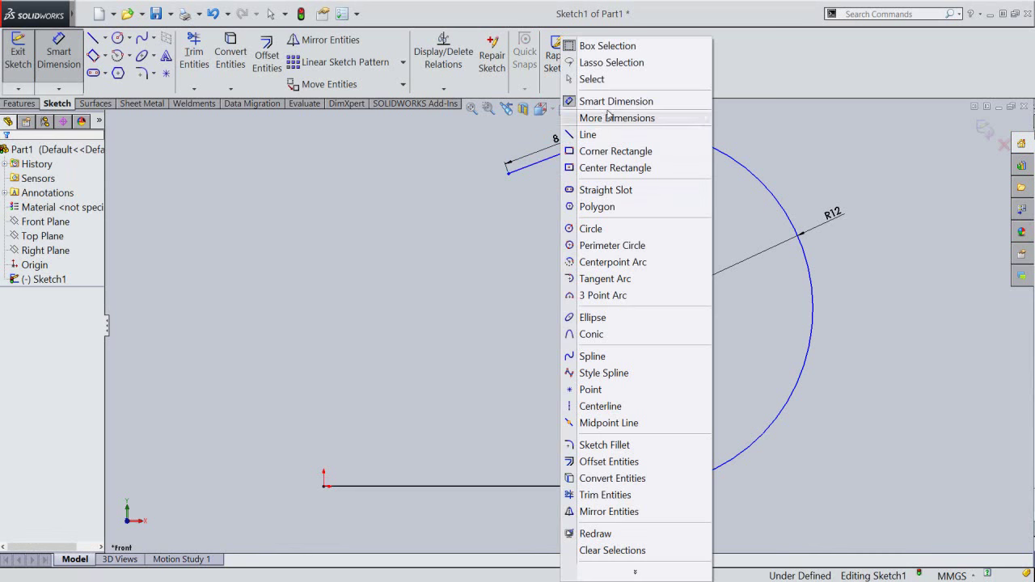
{"action": "left_click", "coordinate": [607, 81]}
{"action": "left_click", "coordinate": [591, 143]}
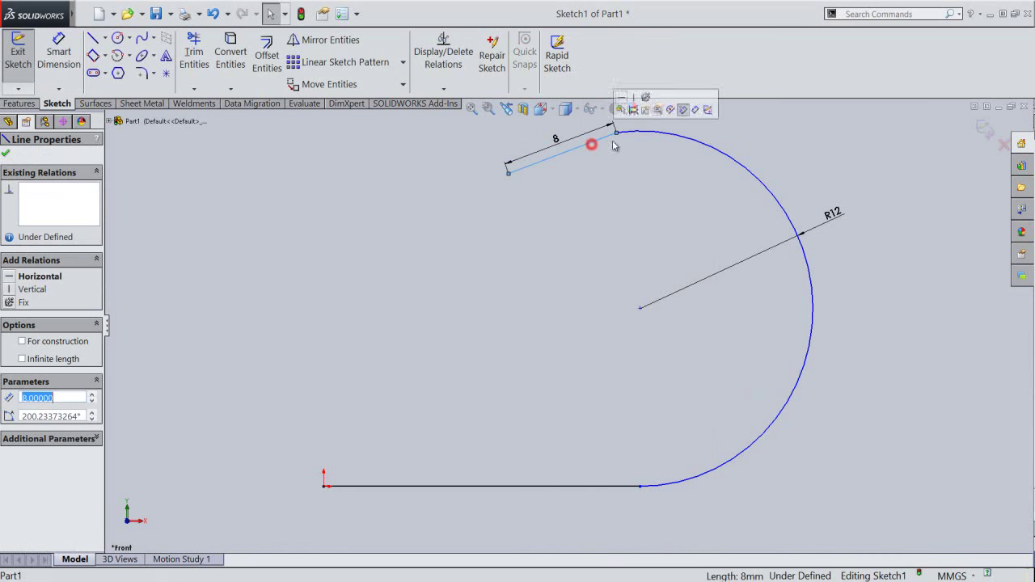
{"action": "left_click", "coordinate": [639, 134], "text": "ctrl"}
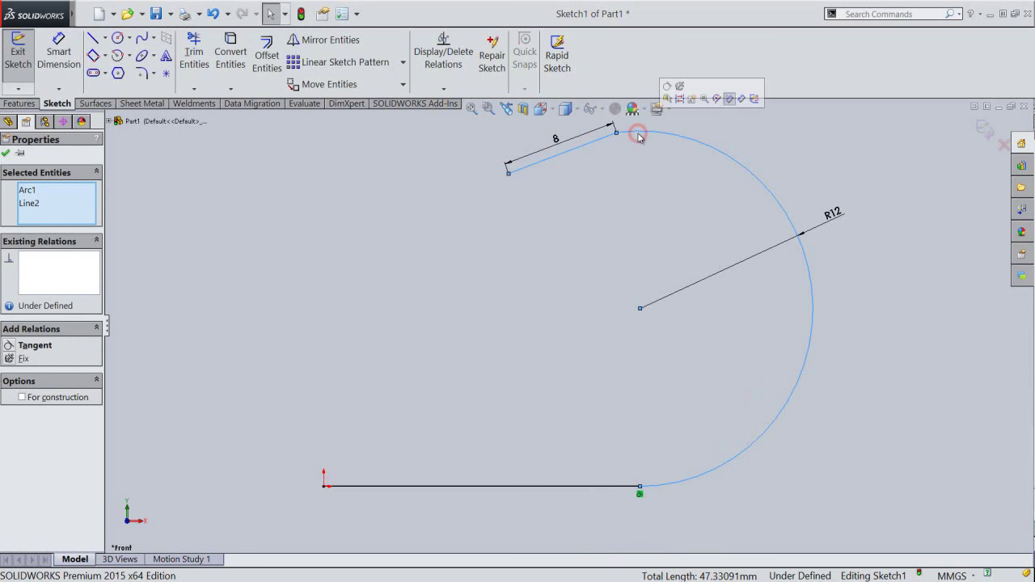
{"action": "left_click", "coordinate": [667, 89]}
{"action": "left_click", "coordinate": [630, 197]}
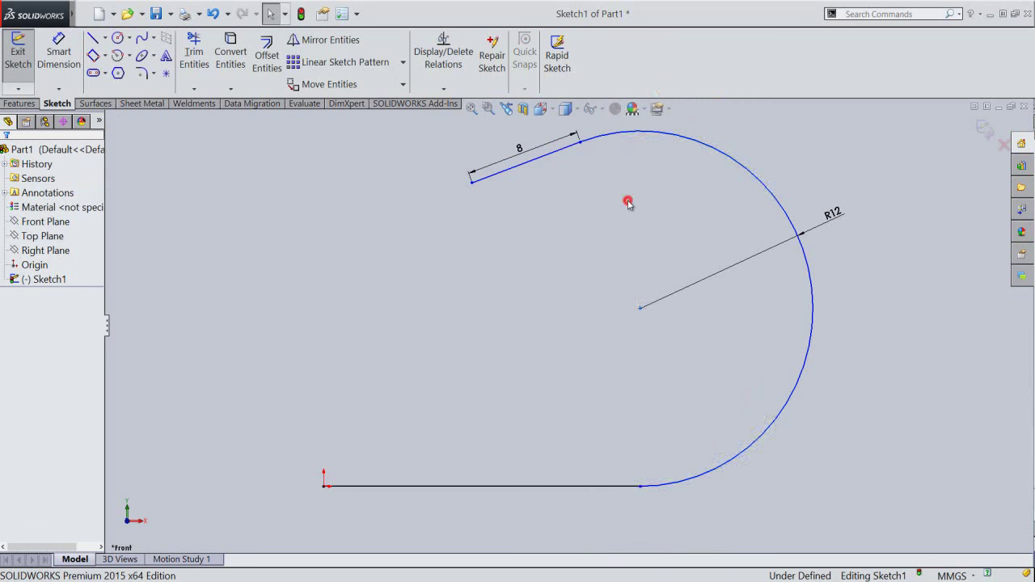
{"action": "right_click", "coordinate": [630, 197]}
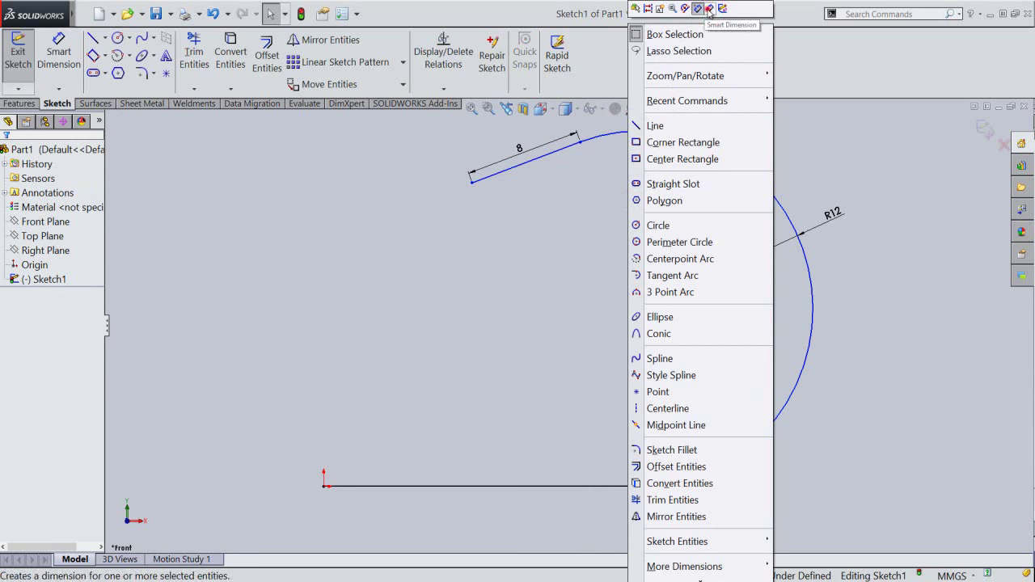
Step: Dimension the line's free end horizontally from the origin, linked by equation to the 8 mm line length
{"action": "left_click", "coordinate": [709, 9]}
{"action": "left_click", "coordinate": [472, 182]}
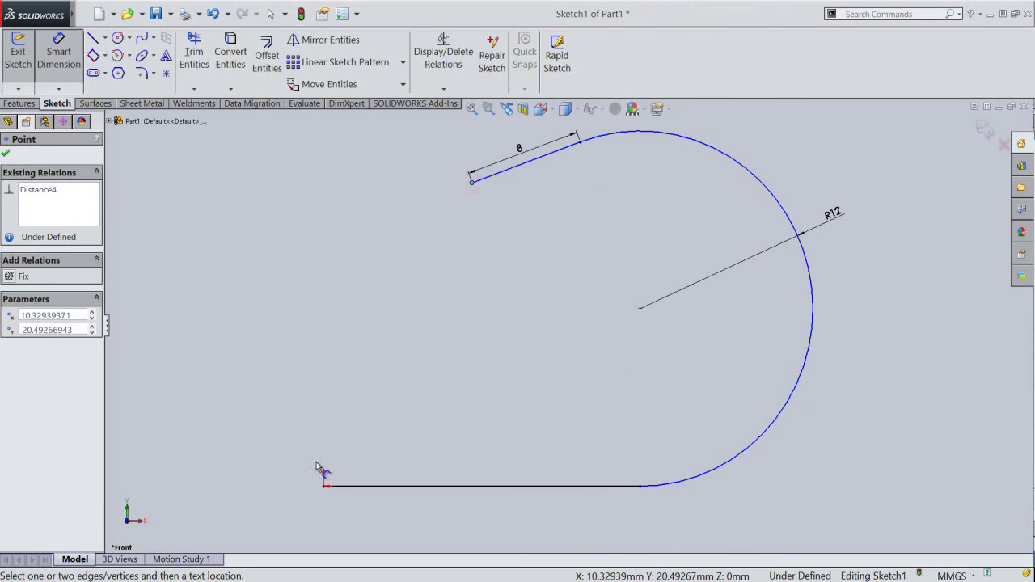
{"action": "left_click", "coordinate": [324, 487]}
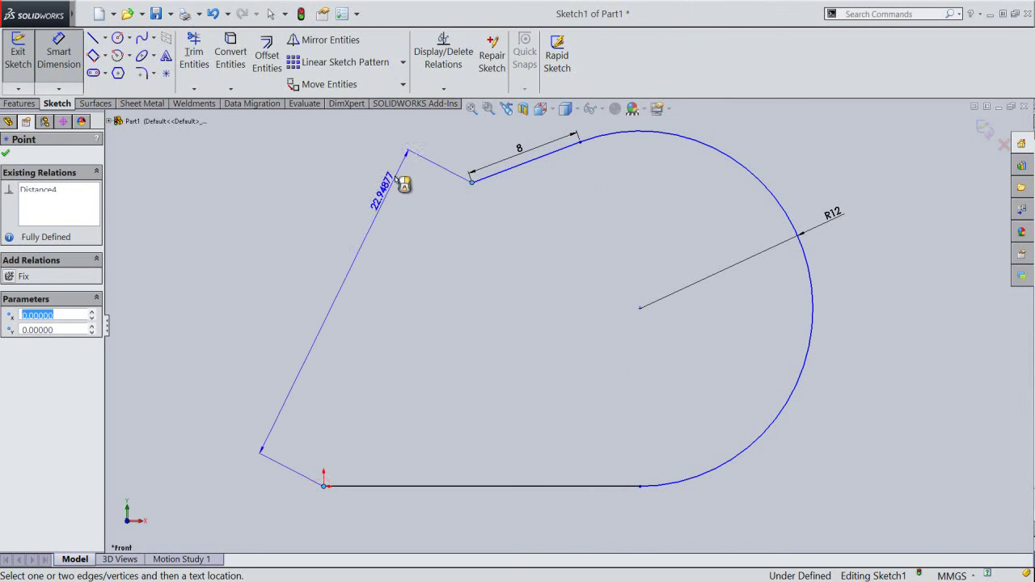
{"action": "left_click", "coordinate": [400, 162]}
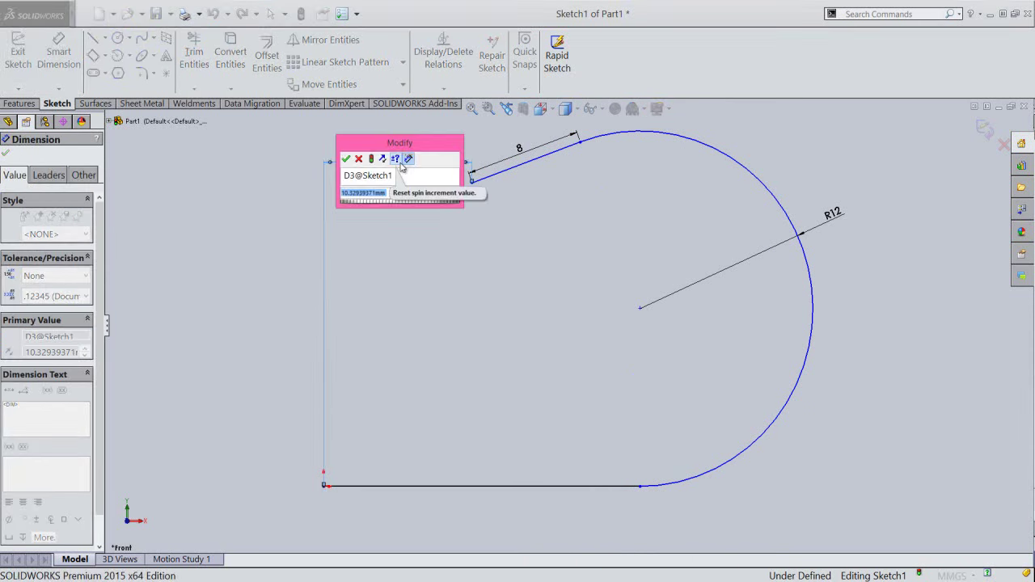
{"action": "type", "text": "="}
{"action": "left_click", "coordinate": [520, 148]}
{"action": "left_click", "coordinate": [346, 159]}
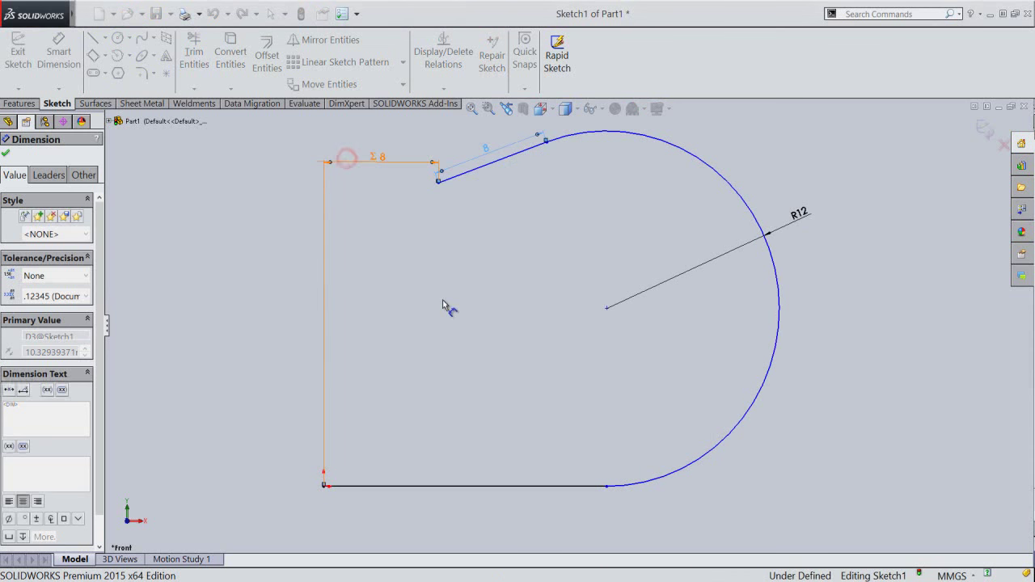
Step: Dimension the line's free end 20 mm vertically above the origin
{"action": "left_click", "coordinate": [437, 182]}
{"action": "left_click", "coordinate": [324, 486]}
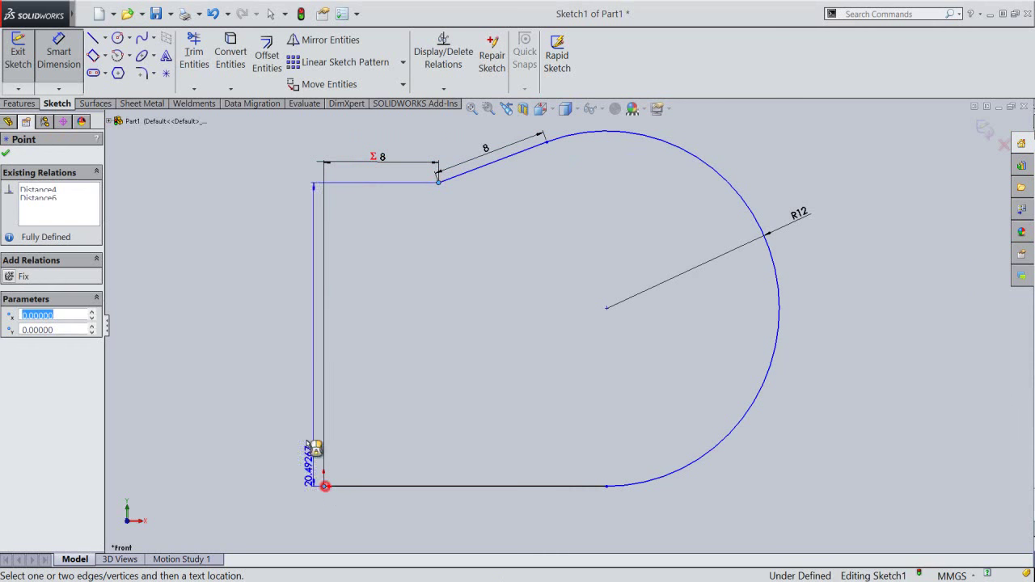
{"action": "left_click", "coordinate": [267, 360]}
{"action": "type", "text": "20"}
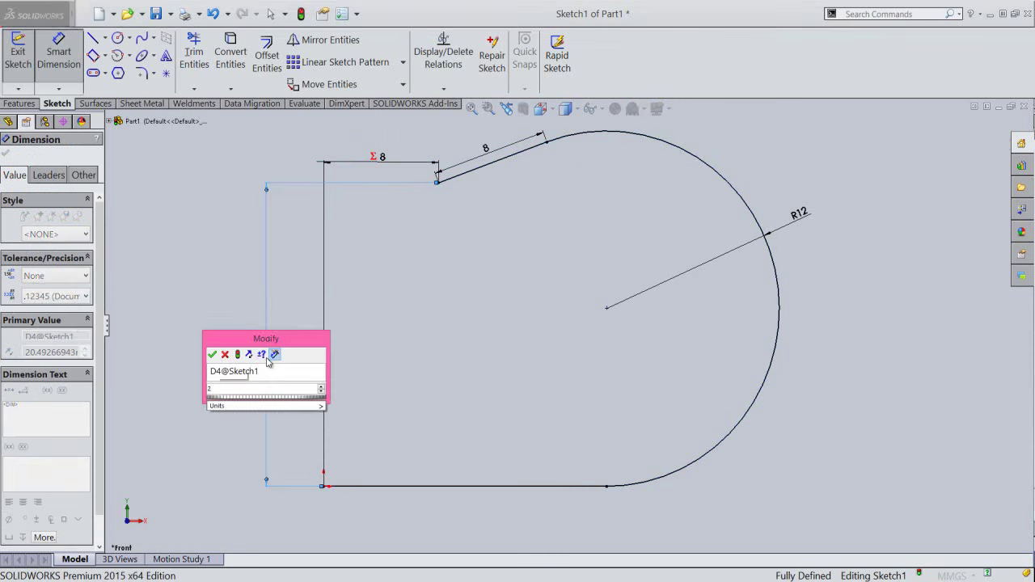
{"action": "key", "text": "Return"}
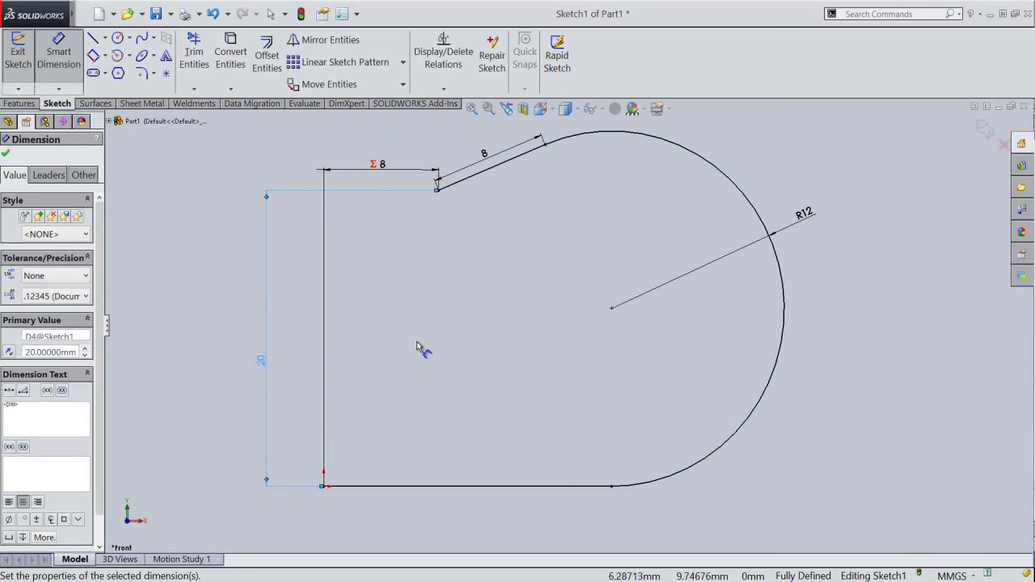
{"action": "left_click", "coordinate": [430, 341]}
Step: Exit the fully defined sketch
{"action": "right_click", "coordinate": [430, 341]}
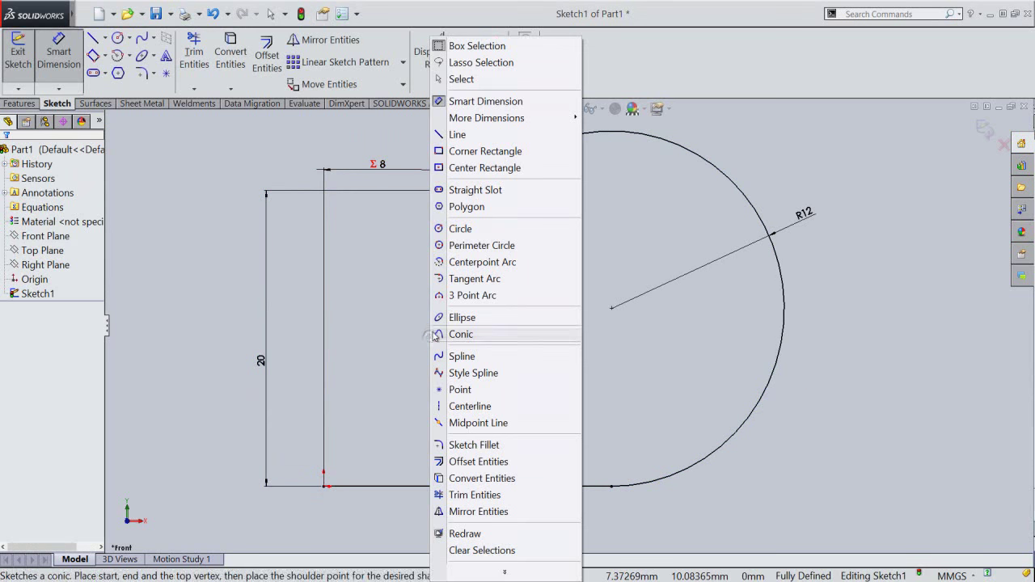
{"action": "left_click", "coordinate": [465, 78]}
{"action": "right_click", "coordinate": [463, 319]}
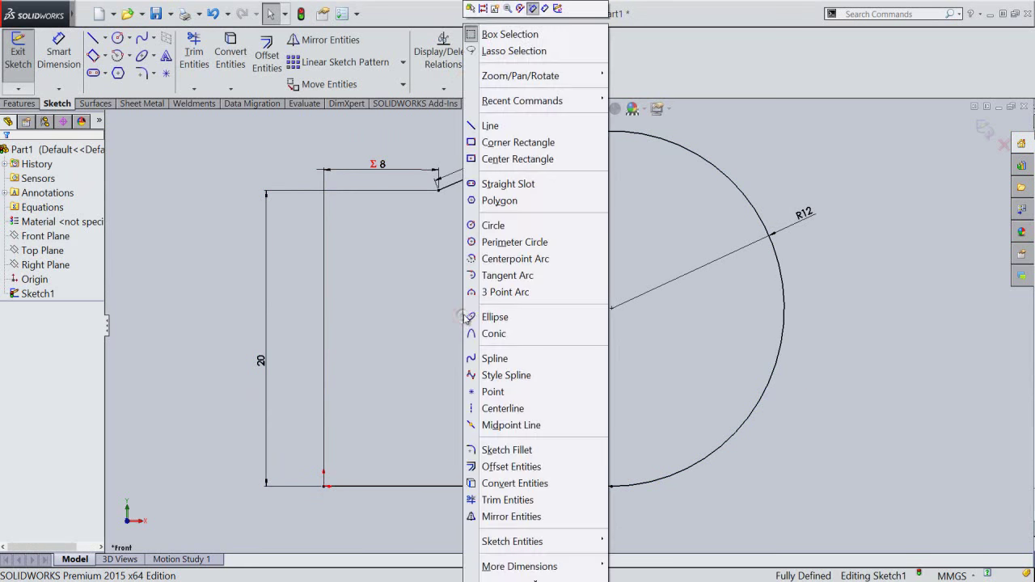
{"action": "left_click", "coordinate": [557, 8]}
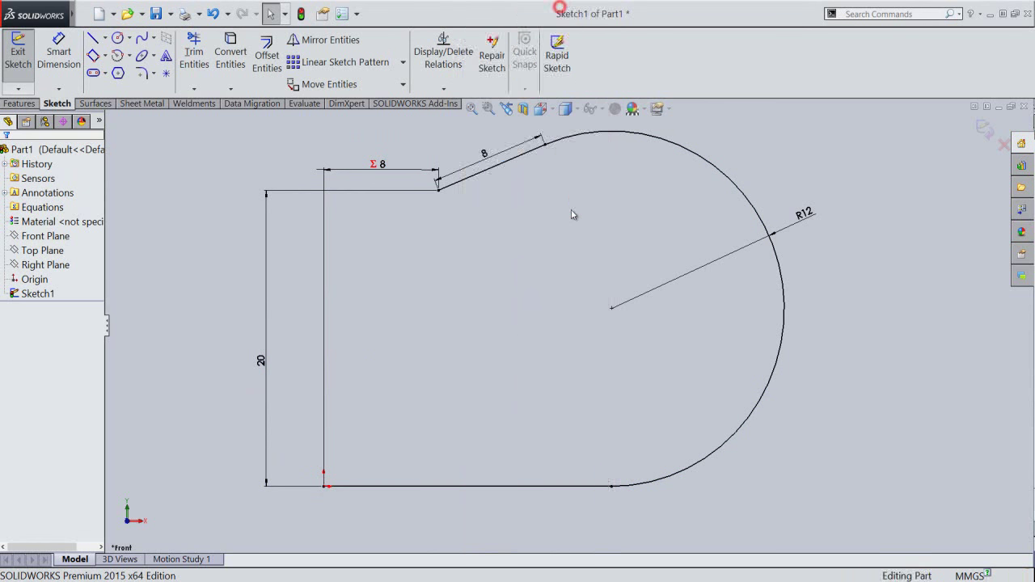
{"action": "left_click", "coordinate": [553, 116]}
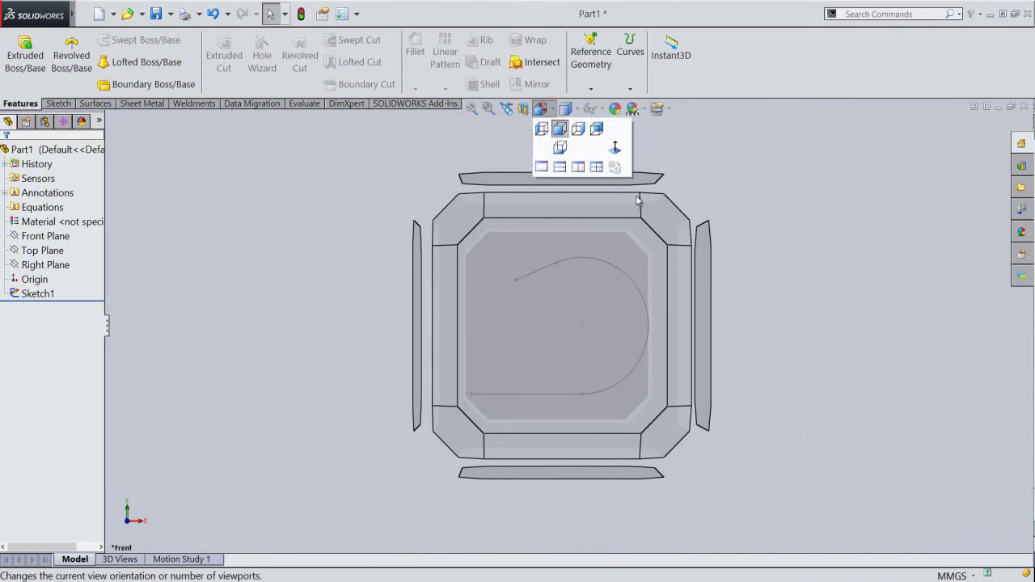
Step: Extrude Sketch1 as a 10 mm mid-plane surface, creating Surface-Extrude1
{"action": "left_click", "coordinate": [656, 214]}
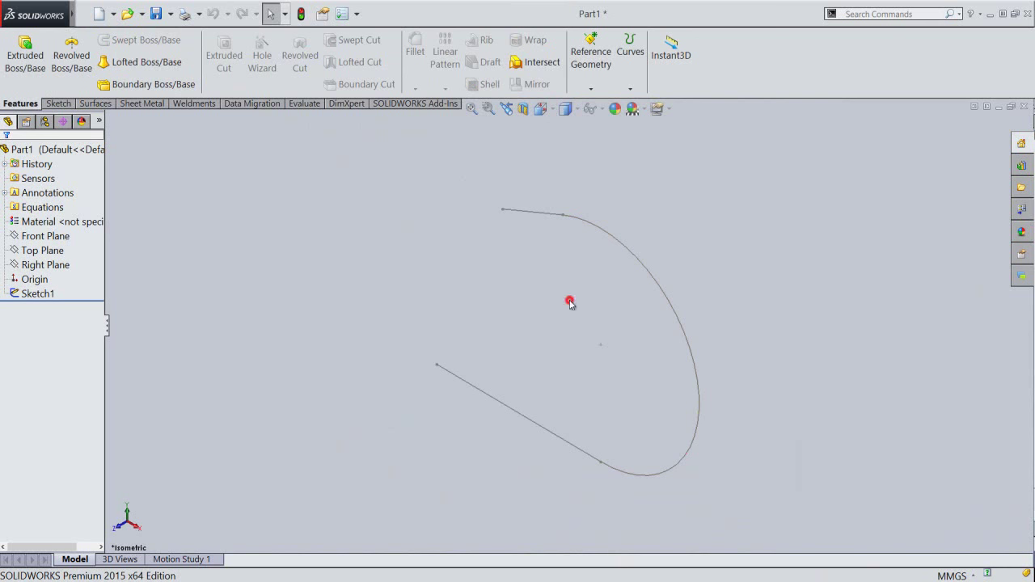
{"action": "left_click", "coordinate": [94, 103]}
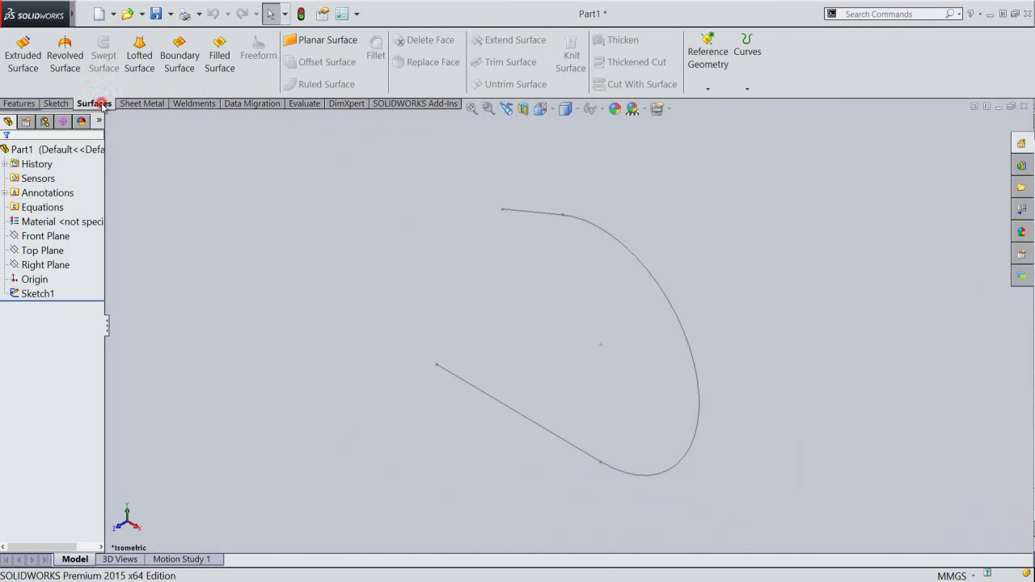
{"action": "left_click", "coordinate": [16, 70]}
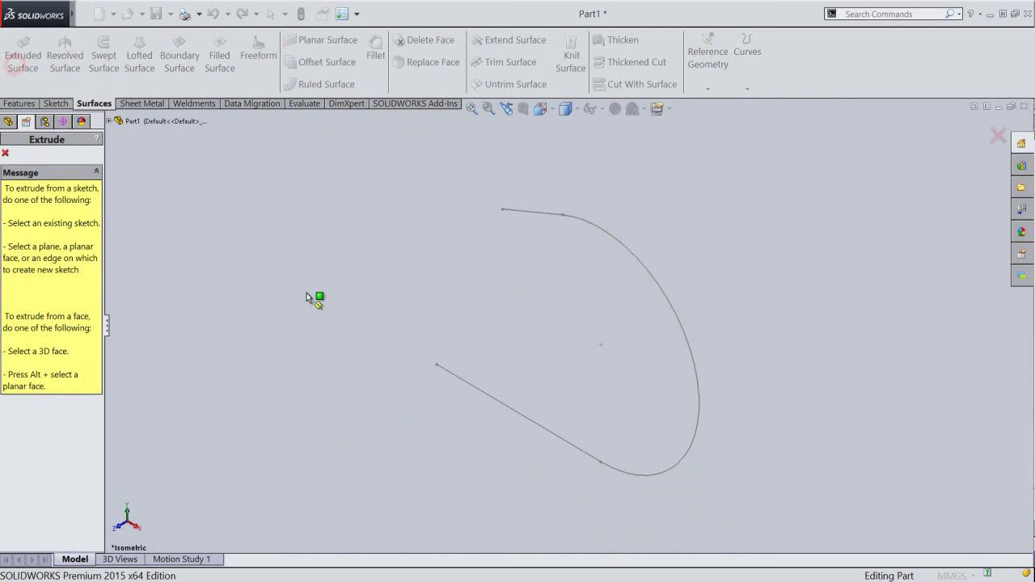
{"action": "left_click", "coordinate": [491, 398]}
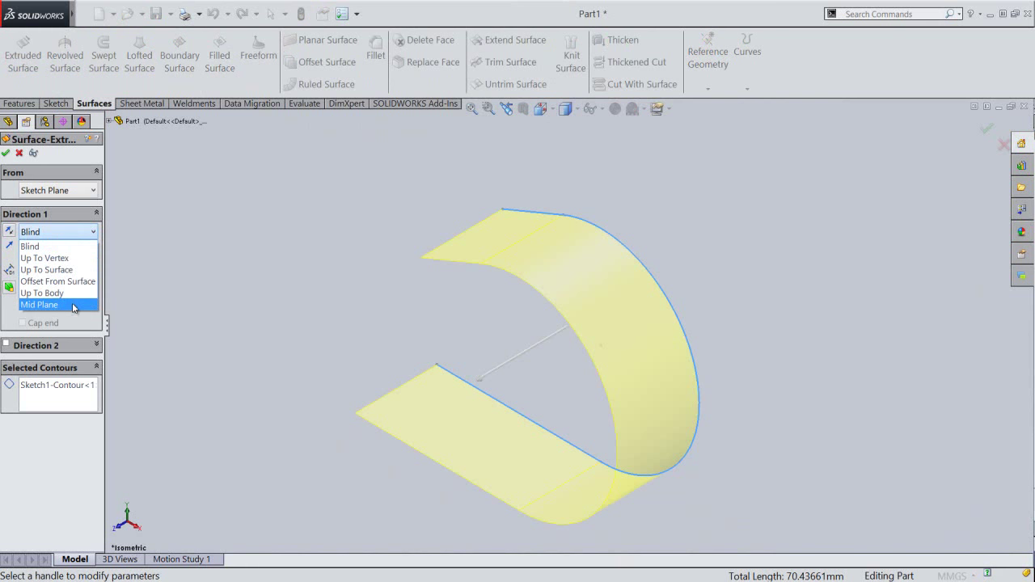
{"action": "left_click", "coordinate": [72, 305]}
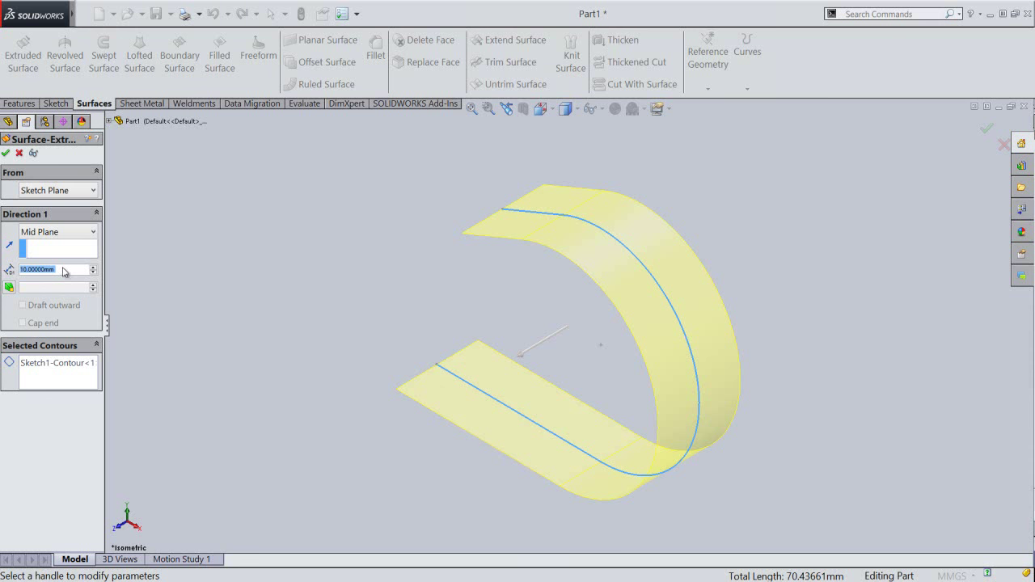
{"action": "left_click", "coordinate": [5, 154]}
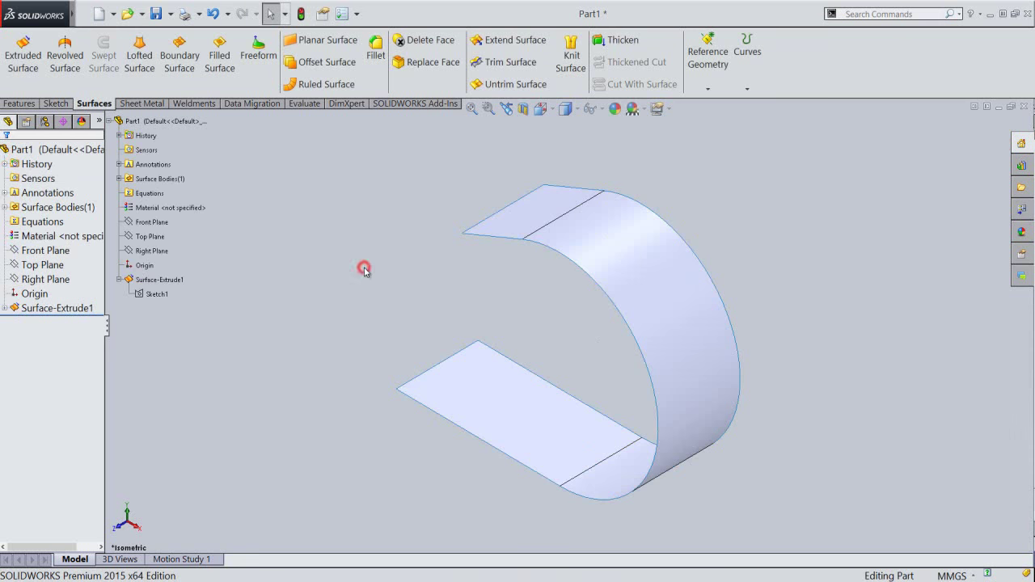
{"action": "left_click", "coordinate": [19, 105]}
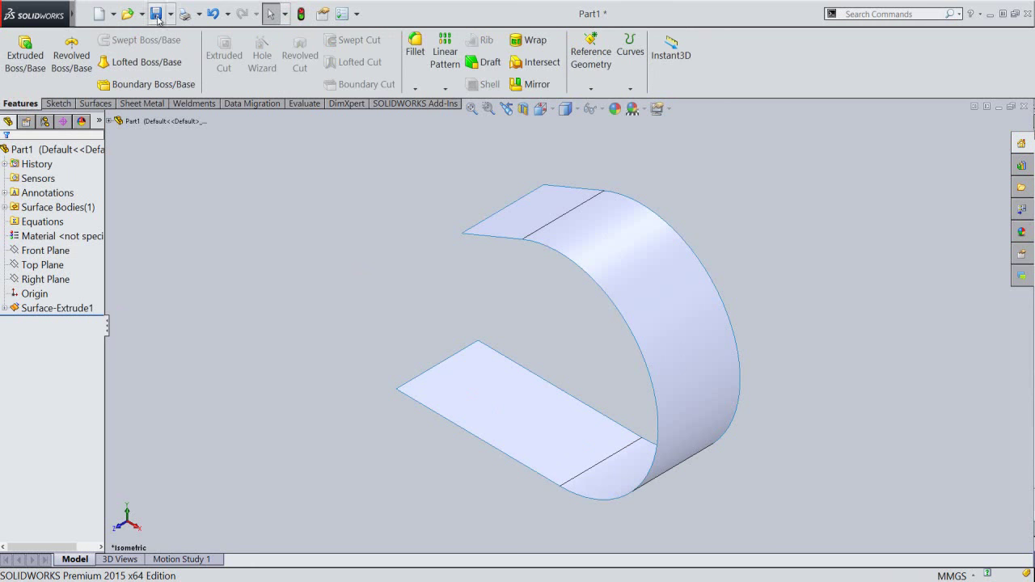
Step: Save the part with the file name 'Rear Exhaust Manifold'
{"action": "key", "text": "ctrl+s"}
{"action": "type", "text": "Rear Exhaust Manifold"}
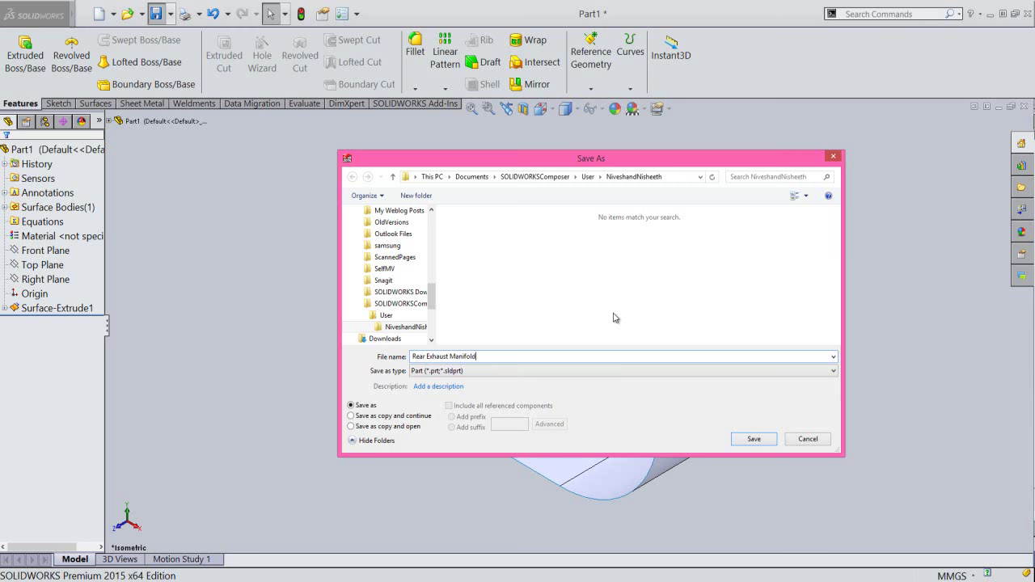
{"action": "left_click", "coordinate": [754, 439]}
{"action": "left_click", "coordinate": [765, 439]}
{"action": "left_click", "coordinate": [730, 462]}
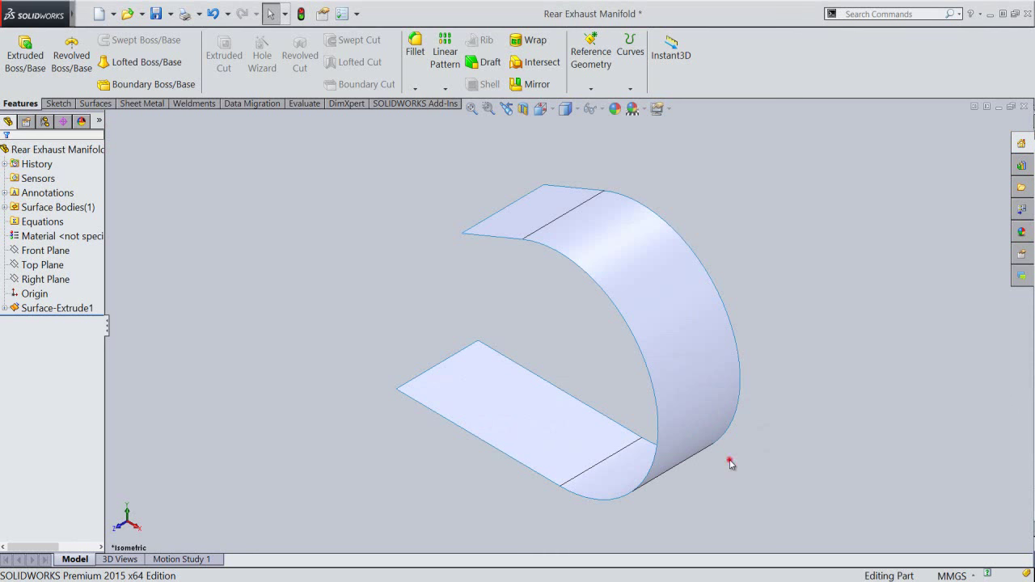
Step: Create Axis1 along the upper flat strip's outer edge
{"action": "left_click", "coordinate": [601, 92]}
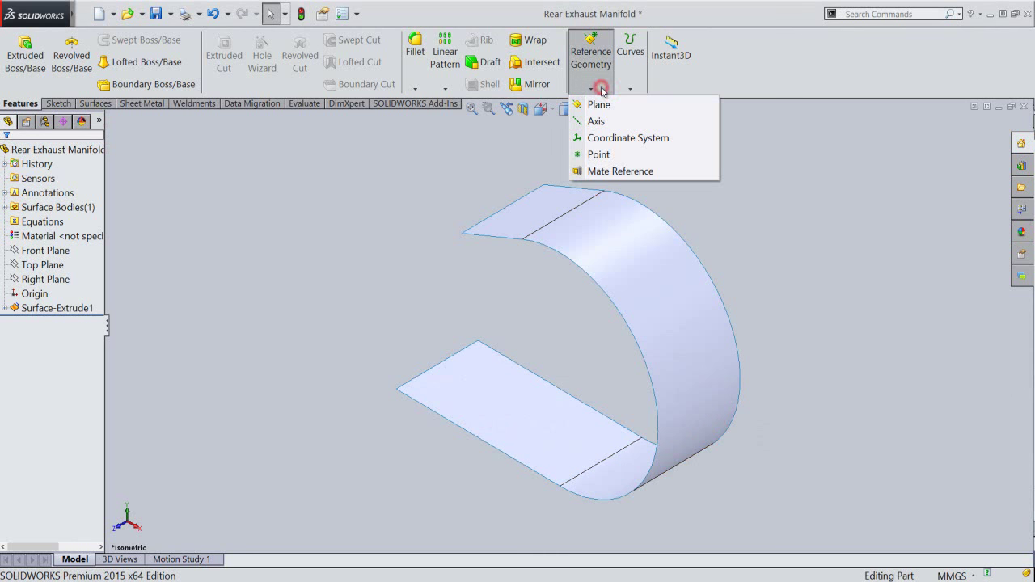
{"action": "left_click", "coordinate": [593, 120]}
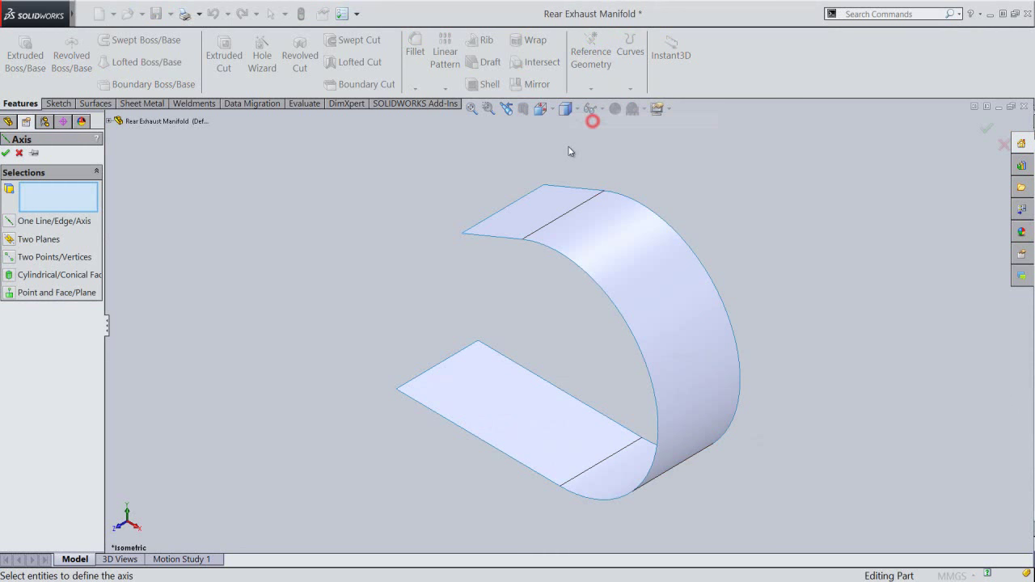
{"action": "left_click", "coordinate": [513, 203]}
{"action": "right_click", "coordinate": [331, 271]}
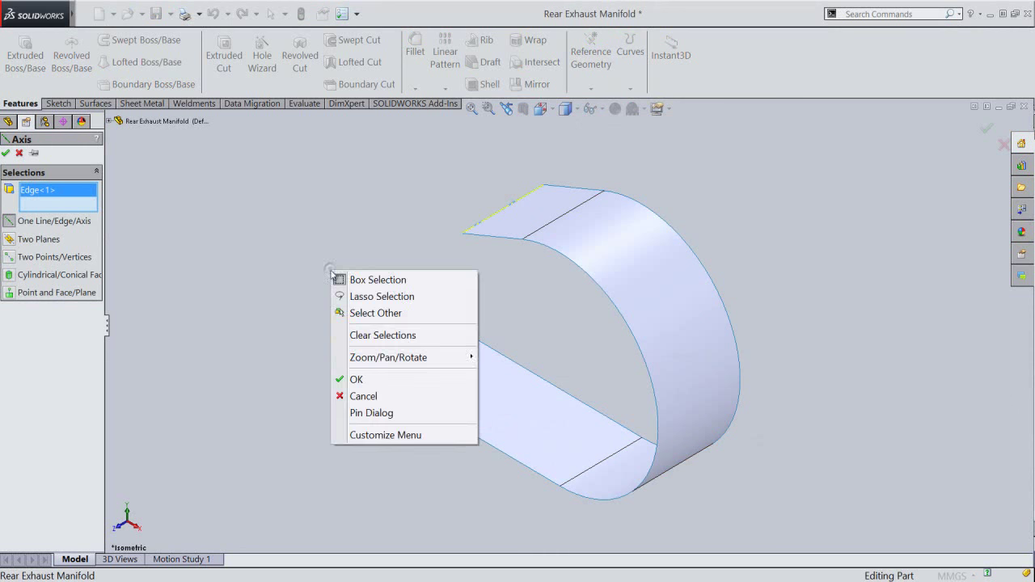
{"action": "left_click", "coordinate": [350, 379]}
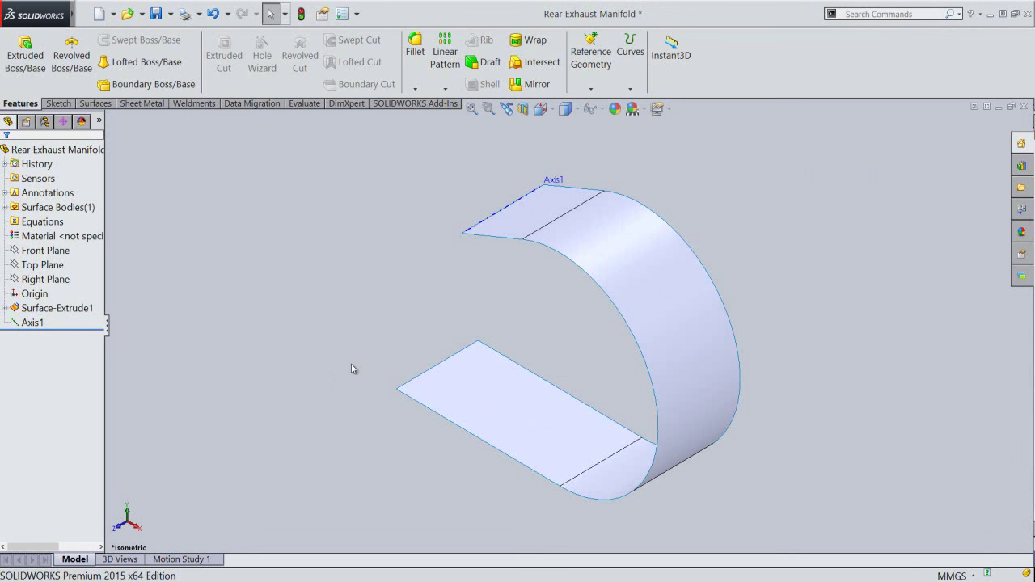
Step: Create Plane1 through the arc's top corner vertex, parallel to the Front Plane
{"action": "left_click", "coordinate": [602, 85]}
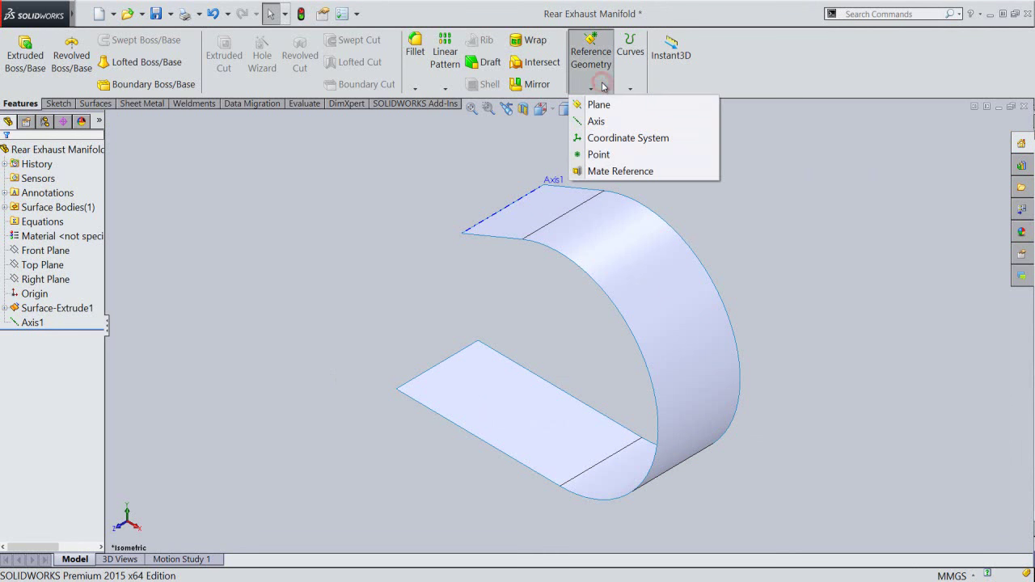
{"action": "left_click", "coordinate": [600, 105]}
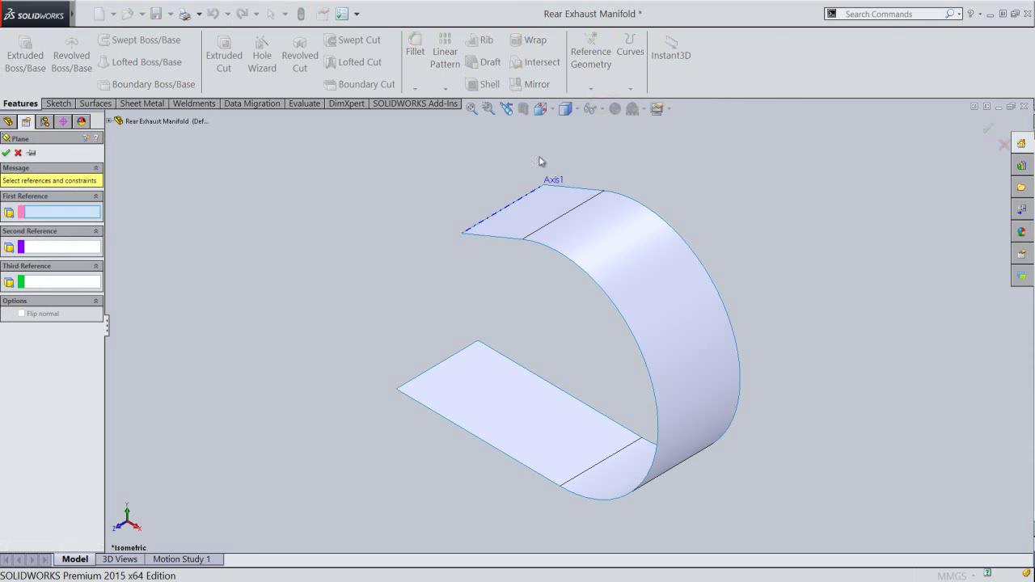
{"action": "left_click", "coordinate": [600, 193]}
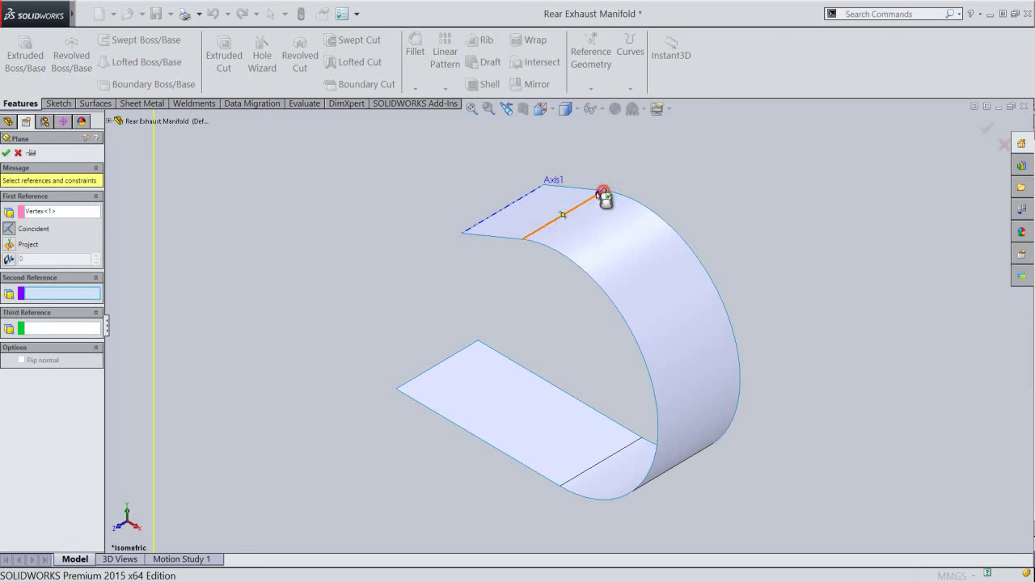
{"action": "left_click", "coordinate": [113, 121]}
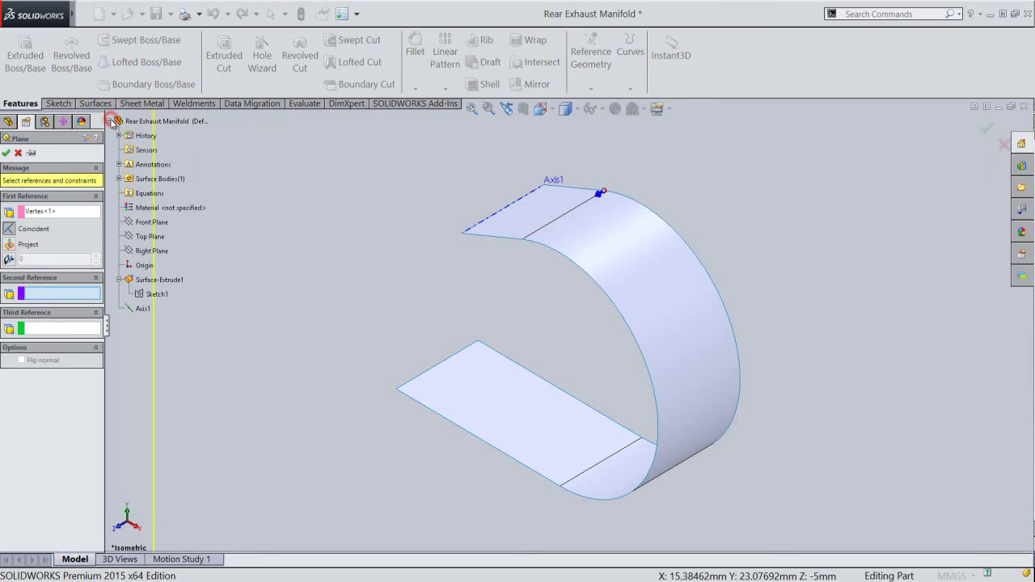
{"action": "left_click", "coordinate": [135, 224]}
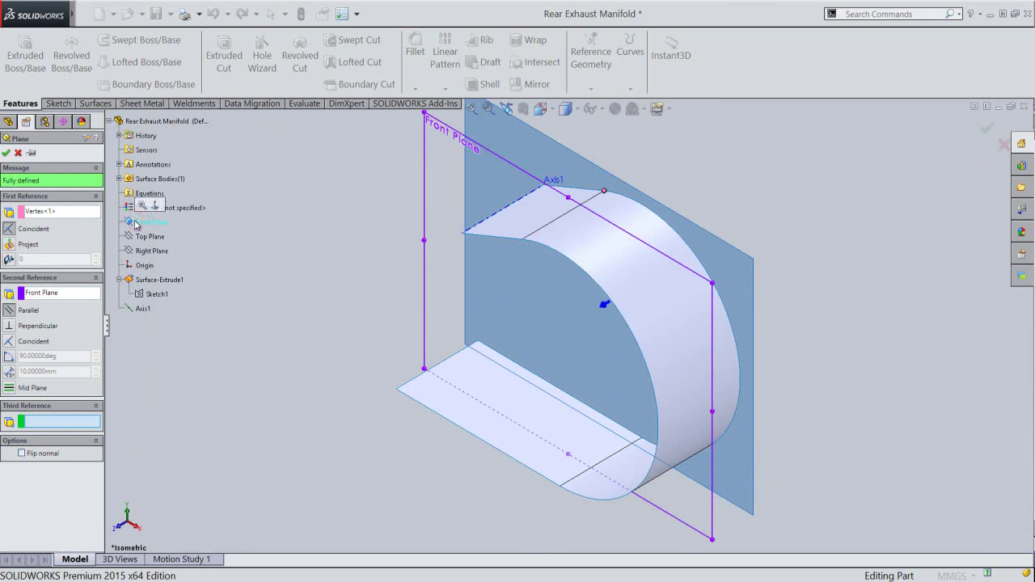
{"action": "left_click", "coordinate": [8, 153]}
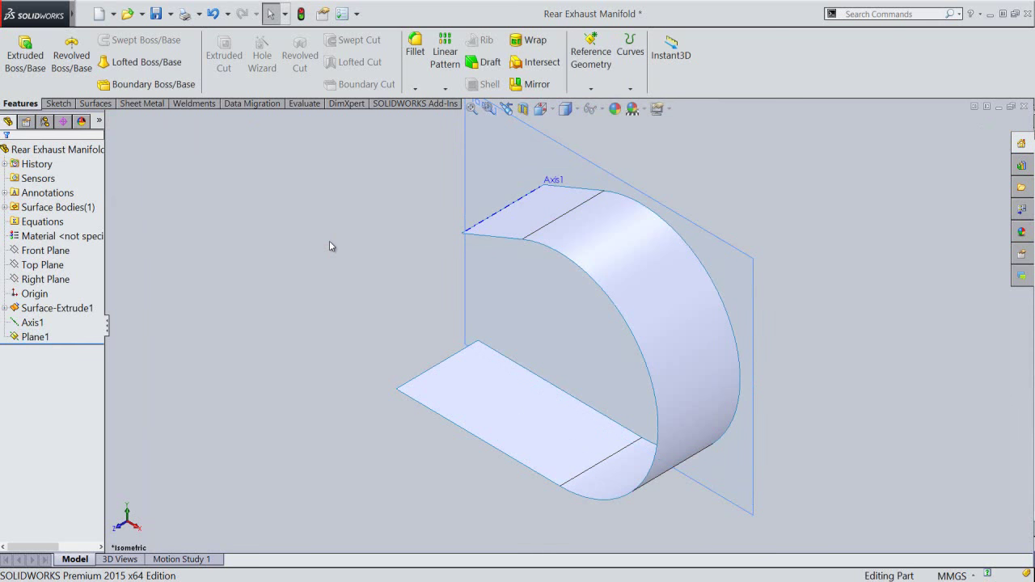
Step: Create Plane2 tangent to the curved face and parallel to the Top Plane
{"action": "left_click", "coordinate": [382, 221]}
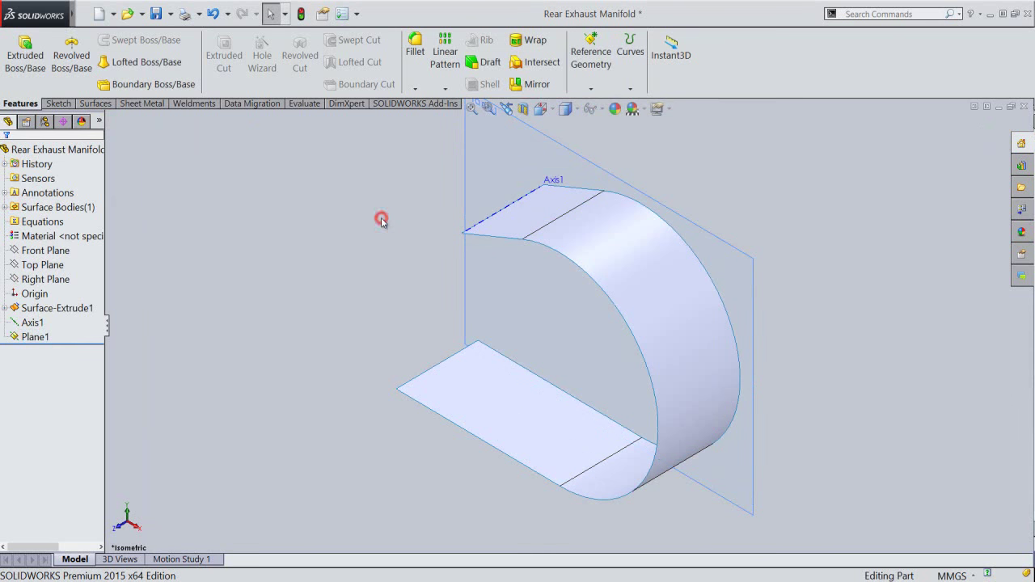
{"action": "left_click", "coordinate": [585, 90]}
{"action": "left_click", "coordinate": [598, 105]}
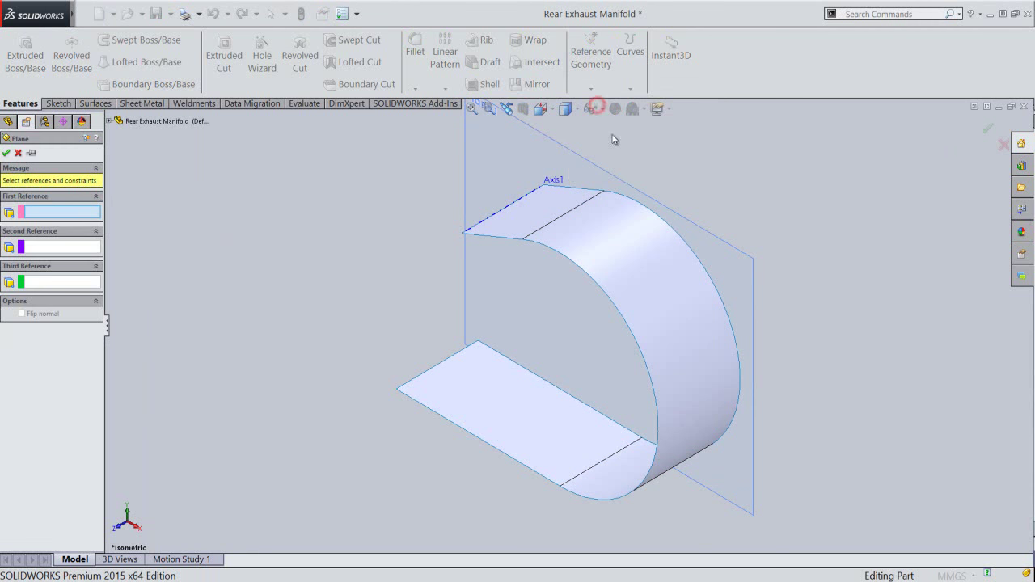
{"action": "left_click", "coordinate": [606, 243]}
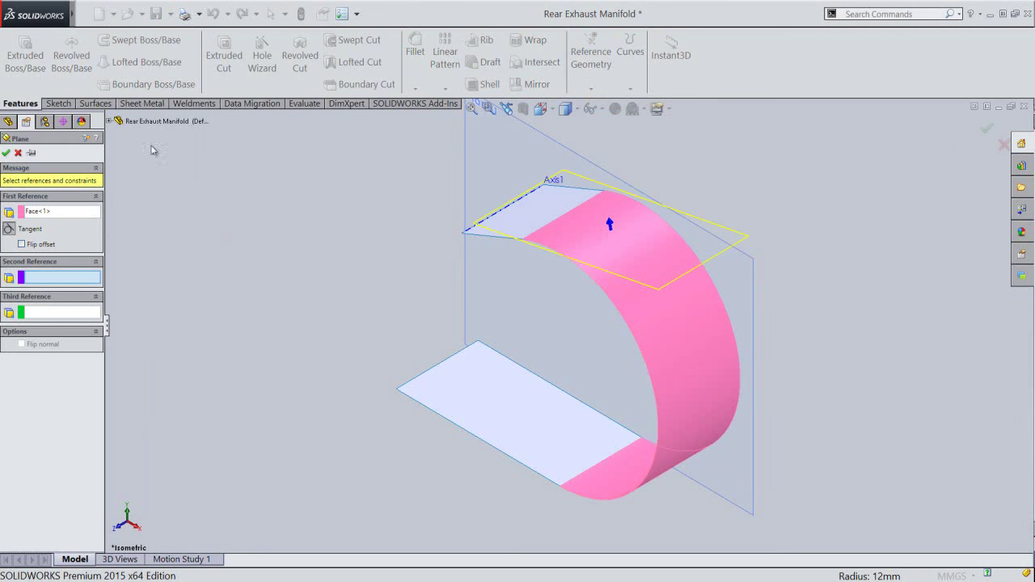
{"action": "left_click", "coordinate": [110, 121]}
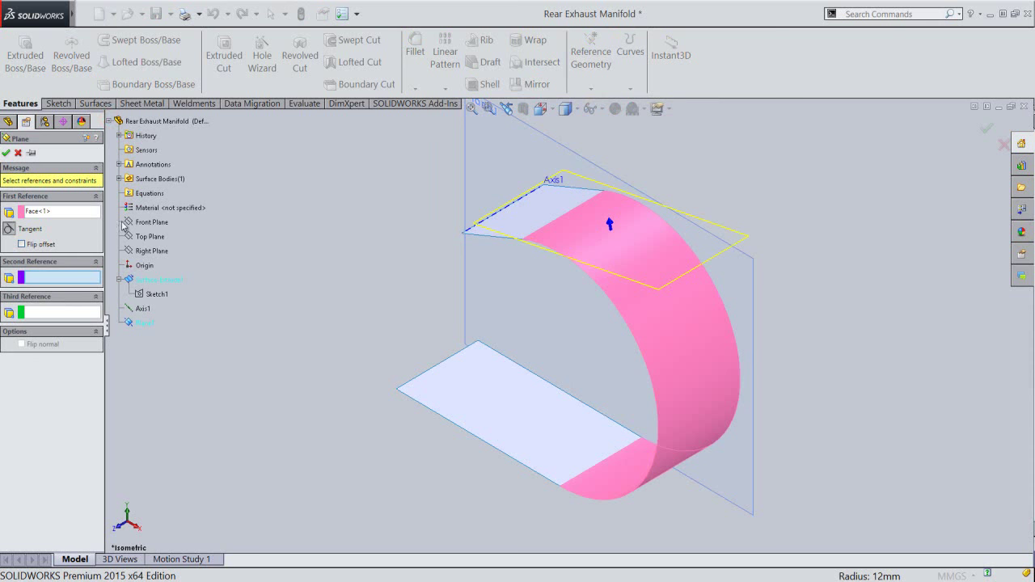
{"action": "left_click", "coordinate": [148, 237]}
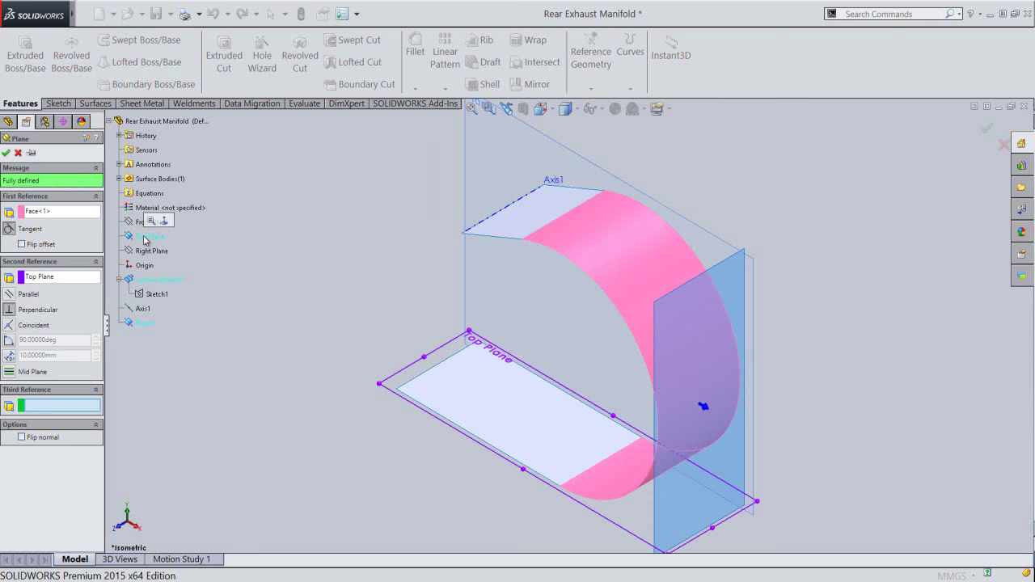
{"action": "left_click", "coordinate": [9, 295]}
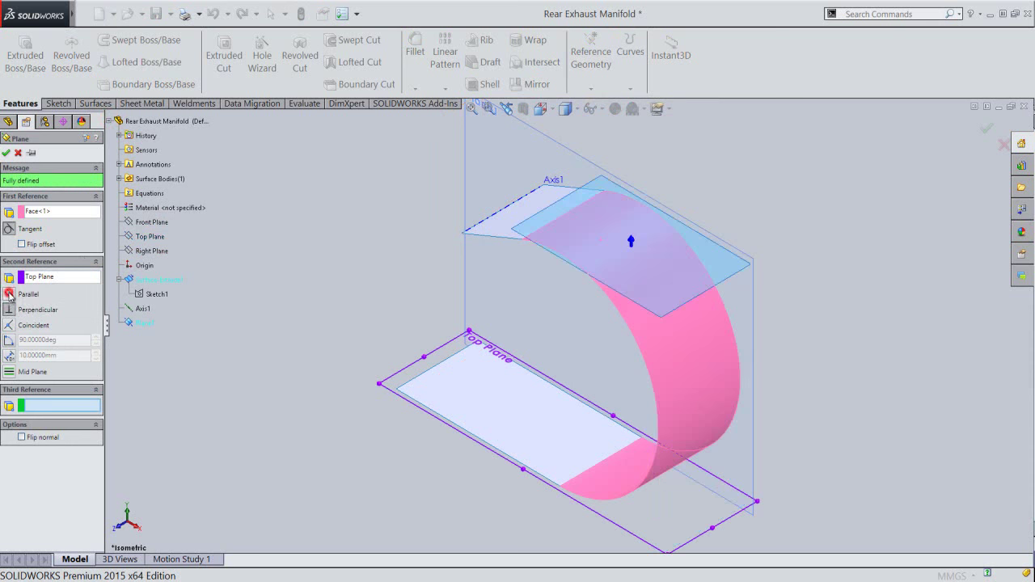
{"action": "left_click", "coordinate": [6, 153]}
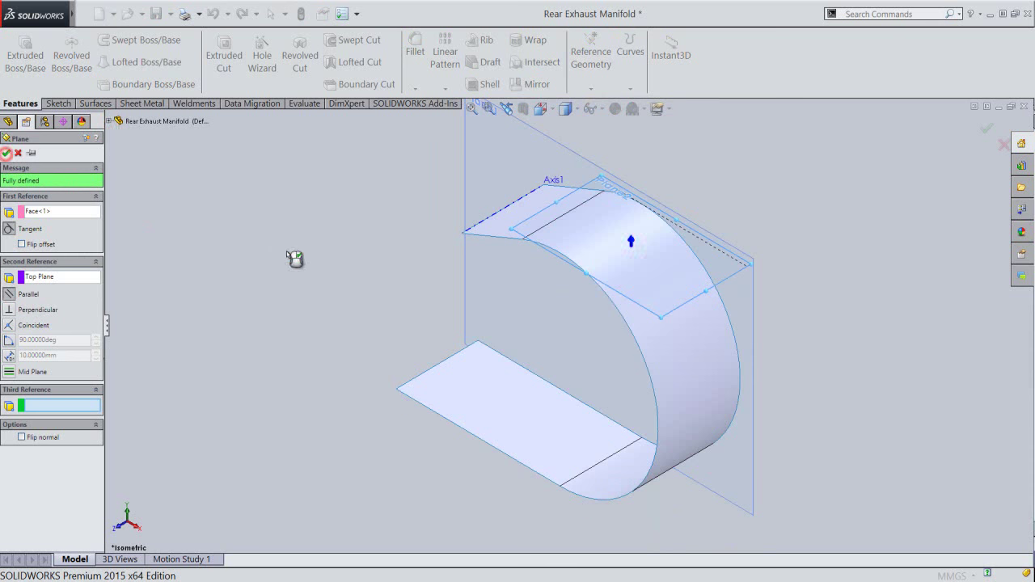
Step: Enlarge Plane2 by dragging its handles, then save the part
{"action": "left_click", "coordinate": [527, 221]}
{"action": "left_click_drag", "start_coordinate": [512, 231], "coordinate": [431, 231]}
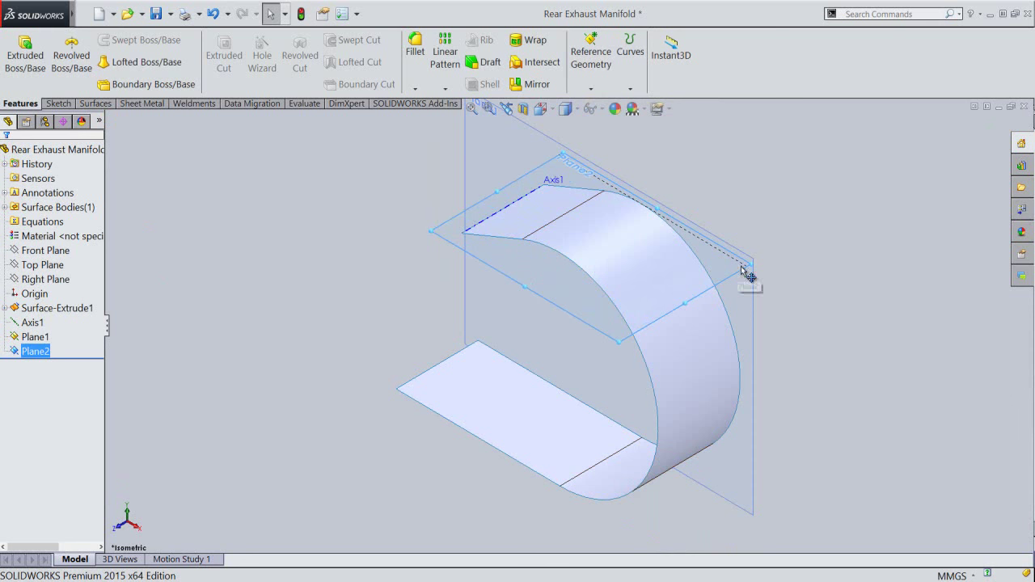
{"action": "left_click_drag", "start_coordinate": [749, 262], "coordinate": [787, 284]}
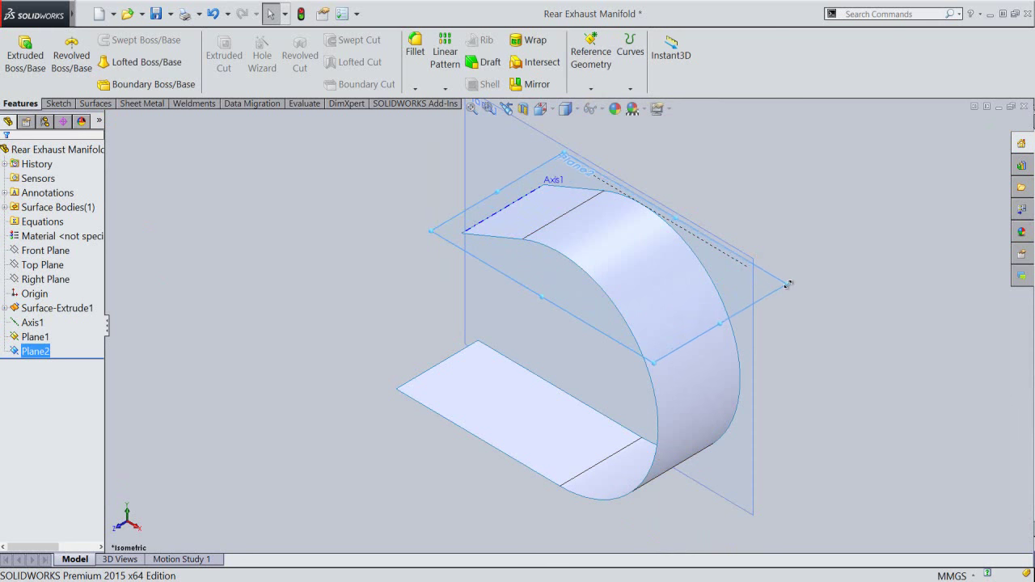
{"action": "left_click", "coordinate": [717, 182]}
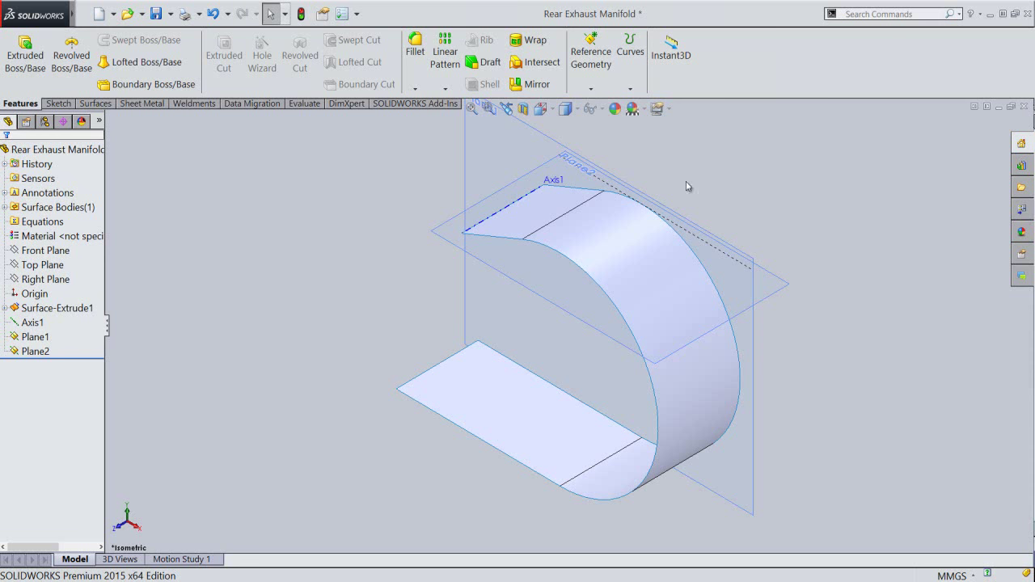
{"action": "left_click", "coordinate": [157, 13]}
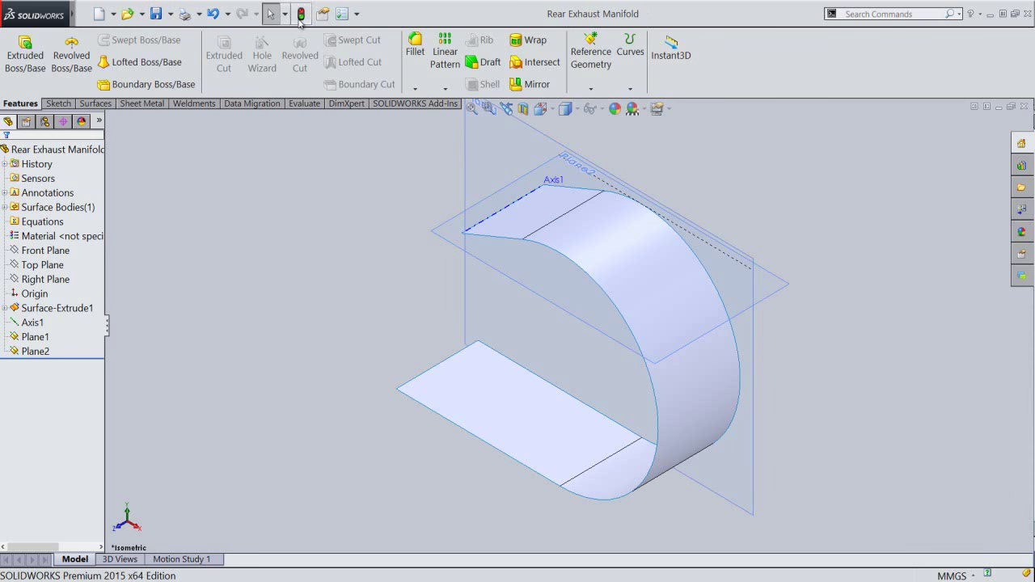
Step: Create Axis2 through the curved face
{"action": "left_click", "coordinate": [349, 216]}
{"action": "left_click", "coordinate": [350, 239]}
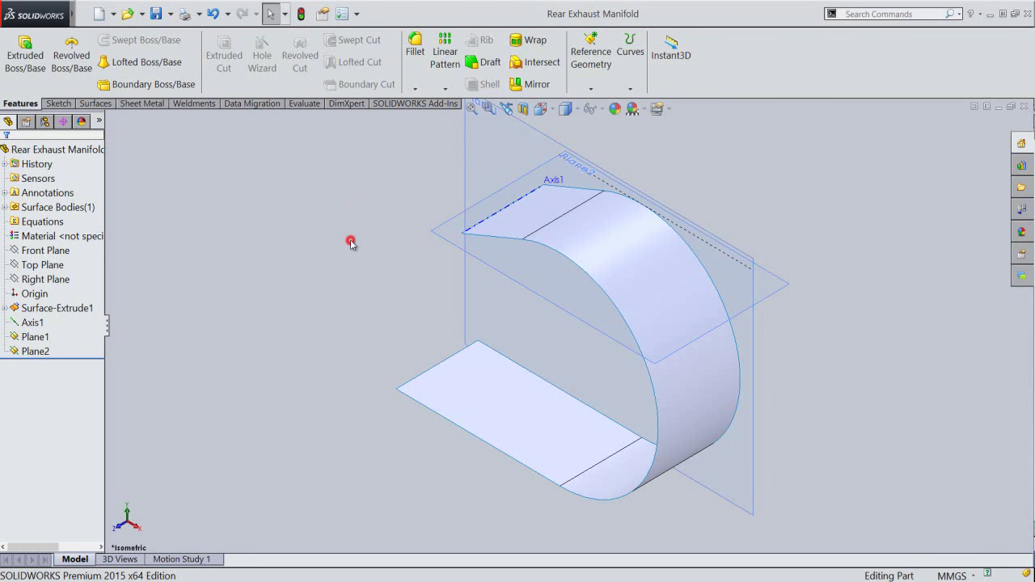
{"action": "left_click", "coordinate": [591, 88]}
{"action": "left_click", "coordinate": [606, 125]}
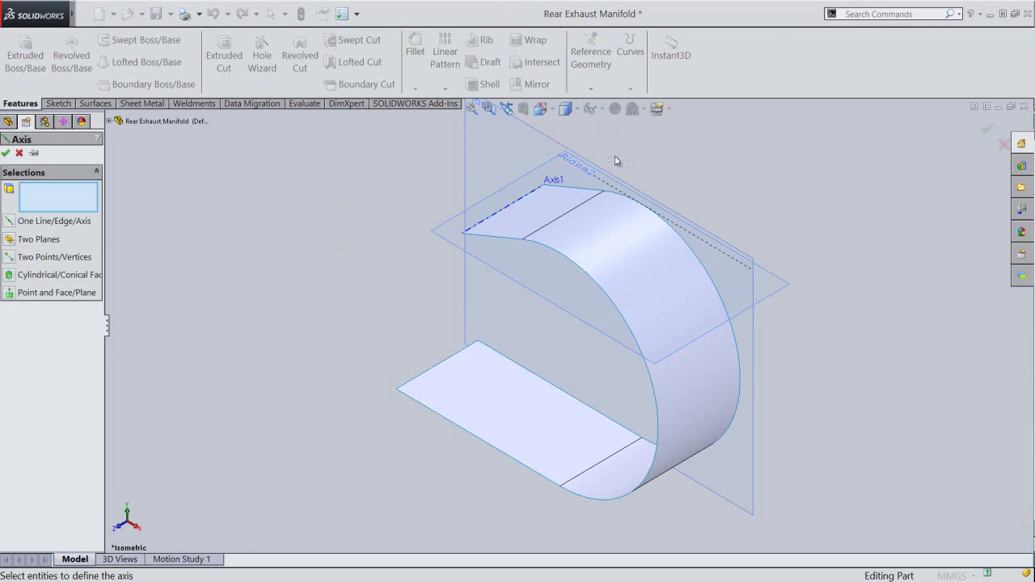
{"action": "left_click", "coordinate": [691, 395]}
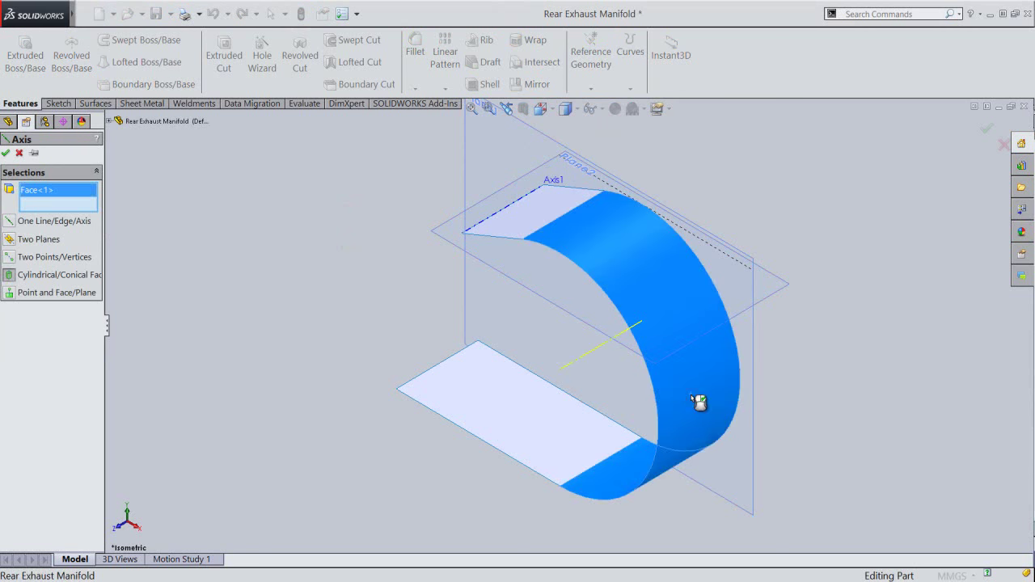
{"action": "right_click", "coordinate": [289, 319]}
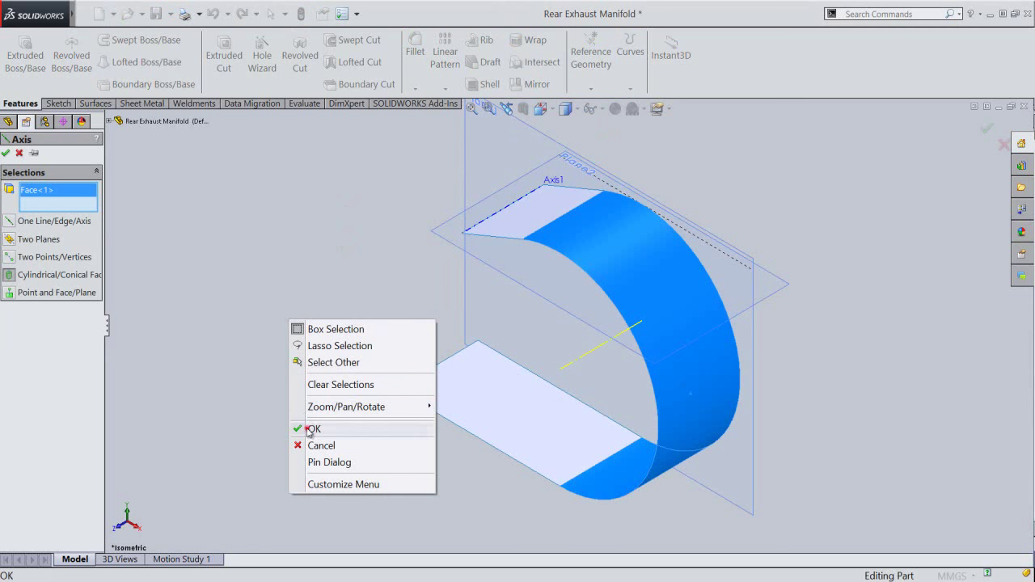
{"action": "left_click", "coordinate": [312, 430]}
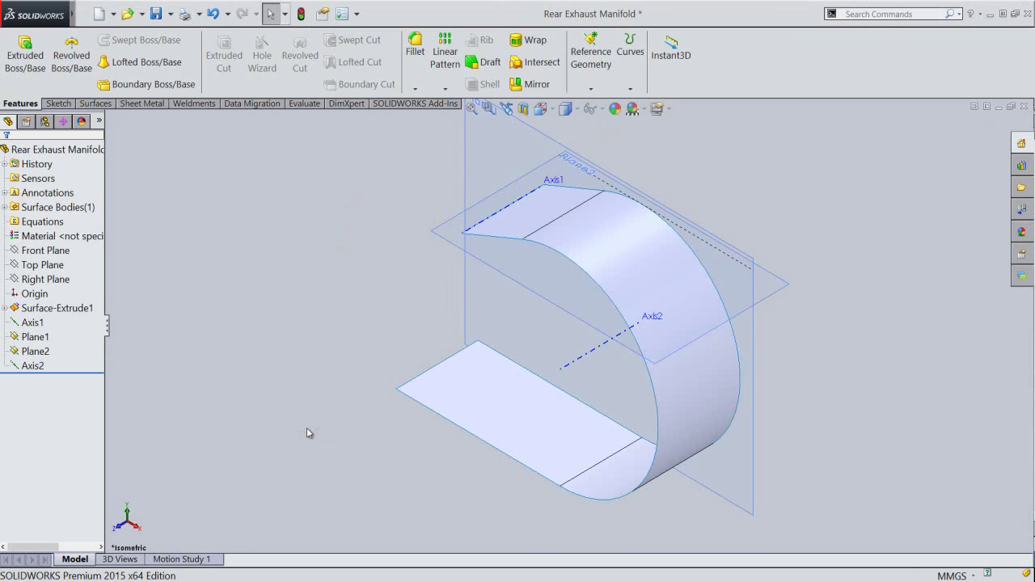
Step: Add Plane3 referencing Axis2 and the Right Plane with a 0° angle
{"action": "left_click", "coordinate": [328, 359]}
{"action": "left_click", "coordinate": [589, 89]}
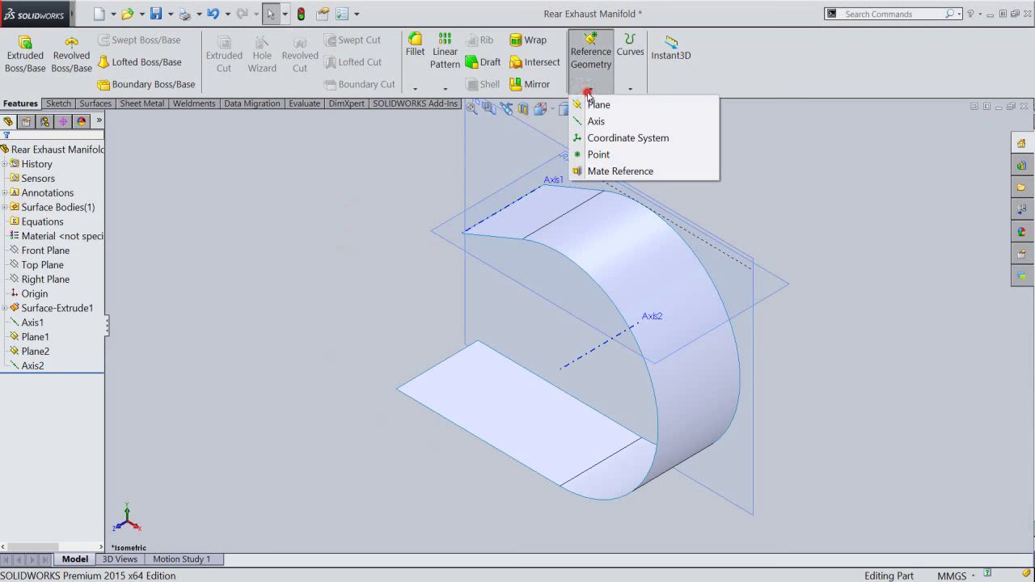
{"action": "left_click", "coordinate": [598, 105]}
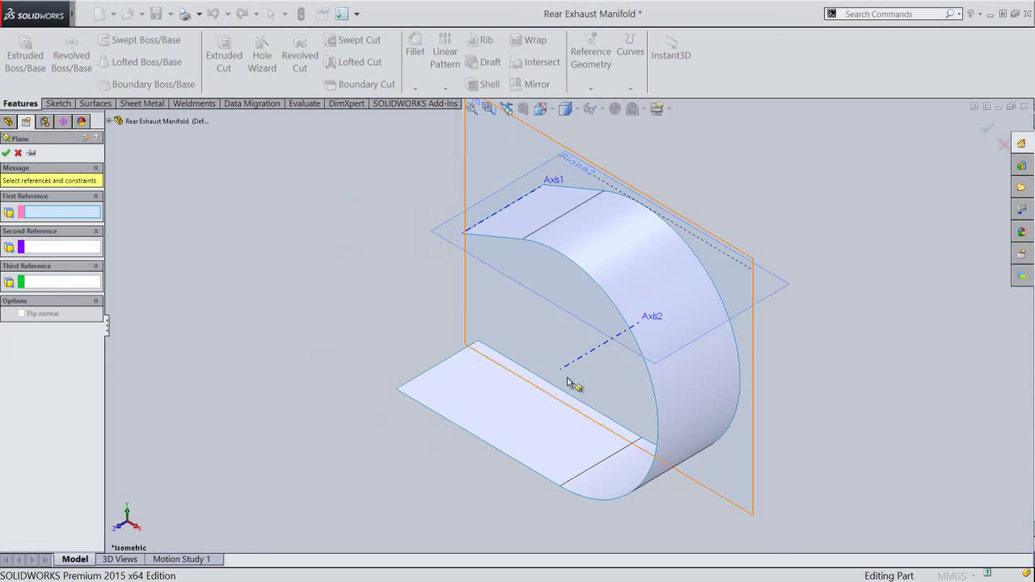
{"action": "left_click", "coordinate": [586, 356]}
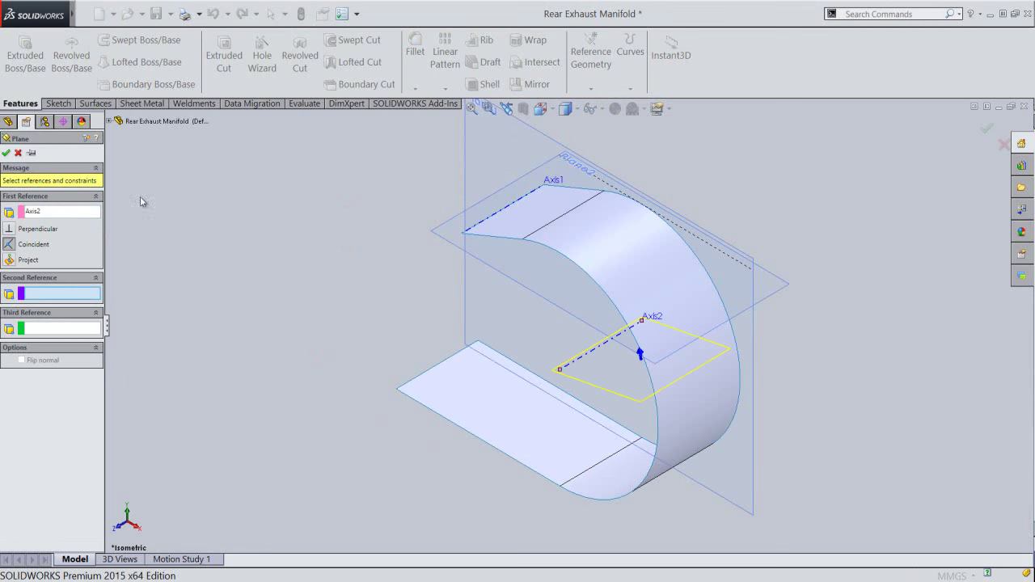
{"action": "left_click", "coordinate": [113, 121]}
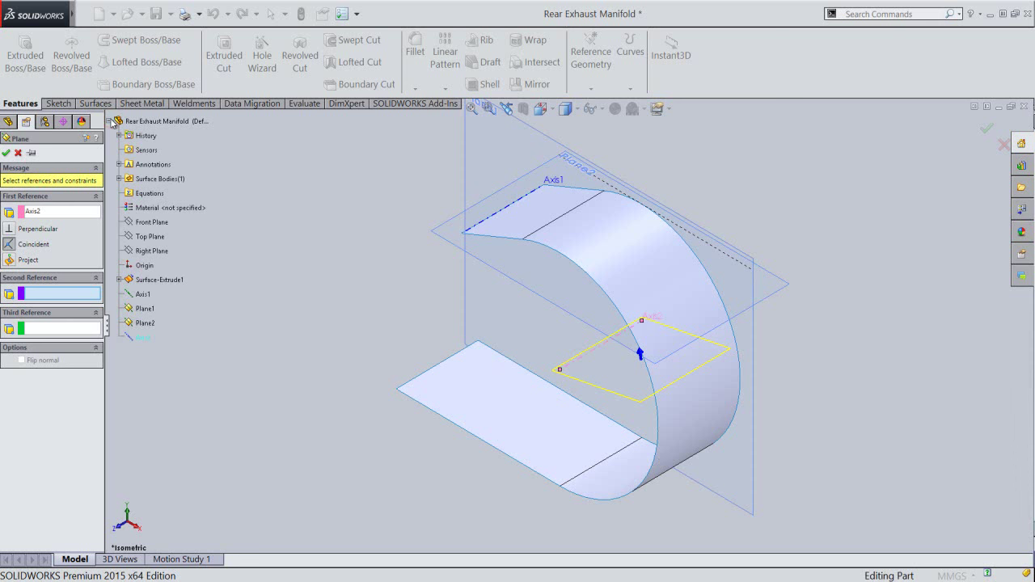
{"action": "left_click", "coordinate": [148, 253]}
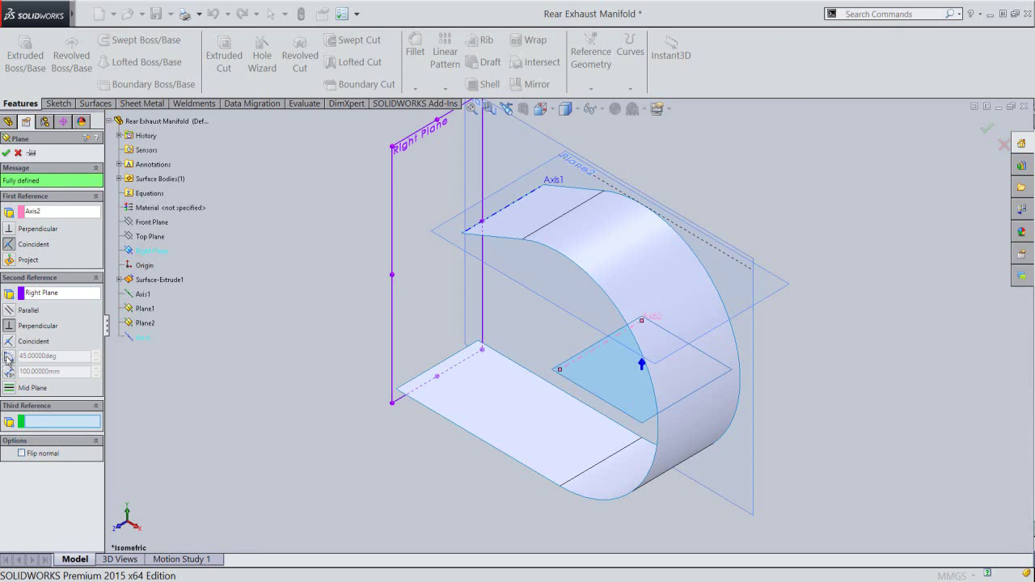
{"action": "left_click", "coordinate": [7, 358]}
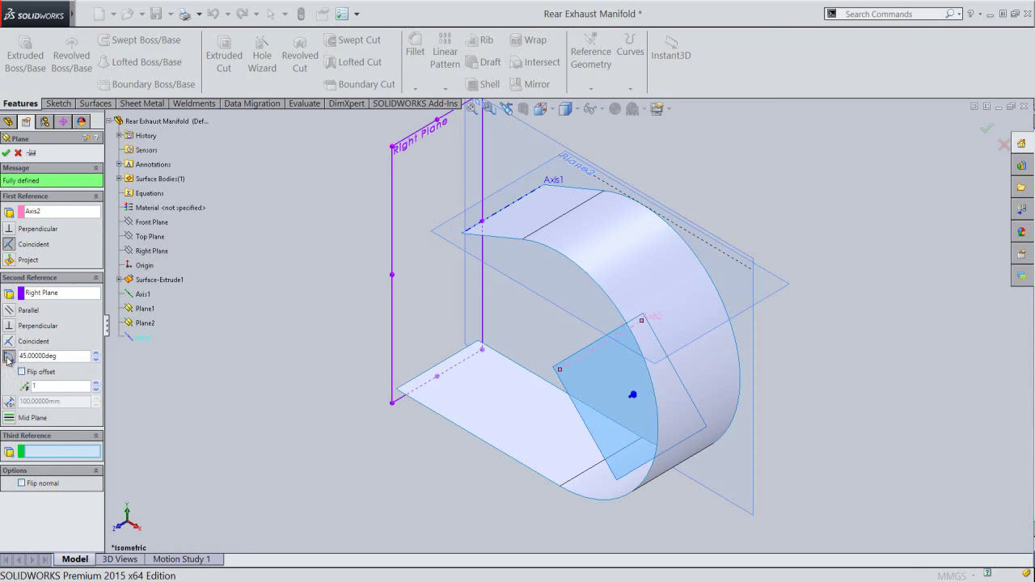
{"action": "double_click", "coordinate": [60, 356]}
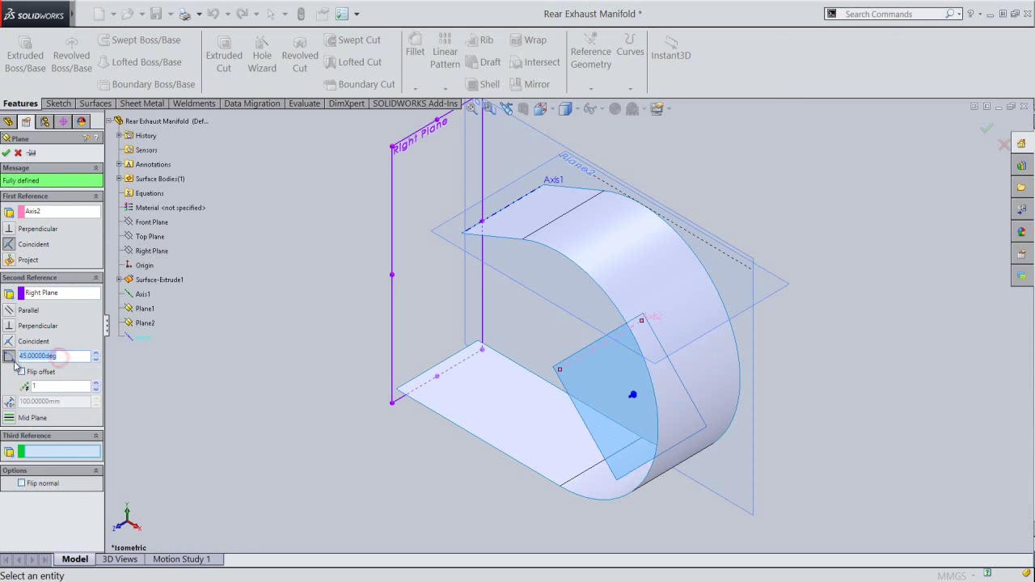
{"action": "type", "text": "0"}
{"action": "key", "text": "Return"}
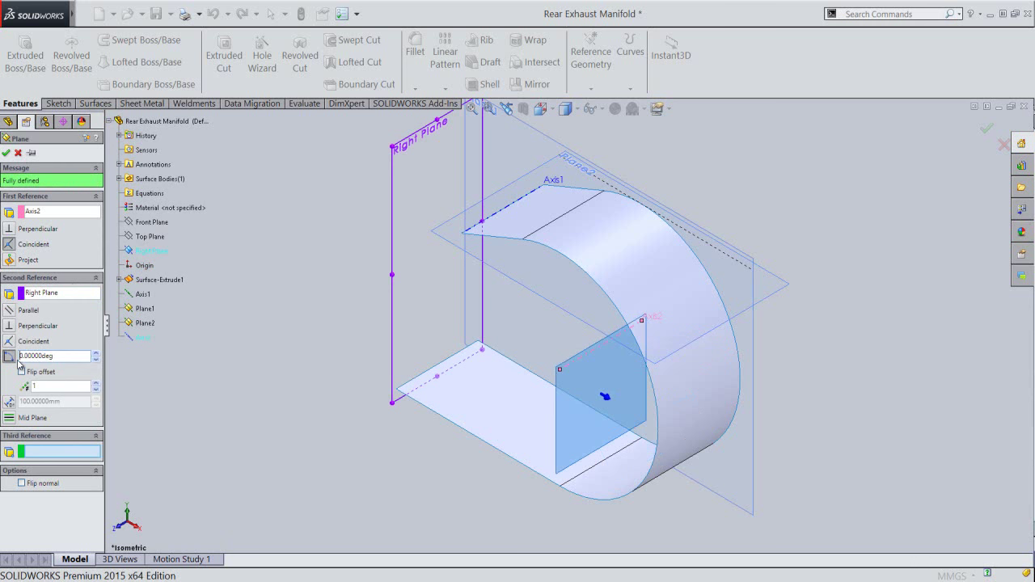
{"action": "left_click", "coordinate": [6, 152]}
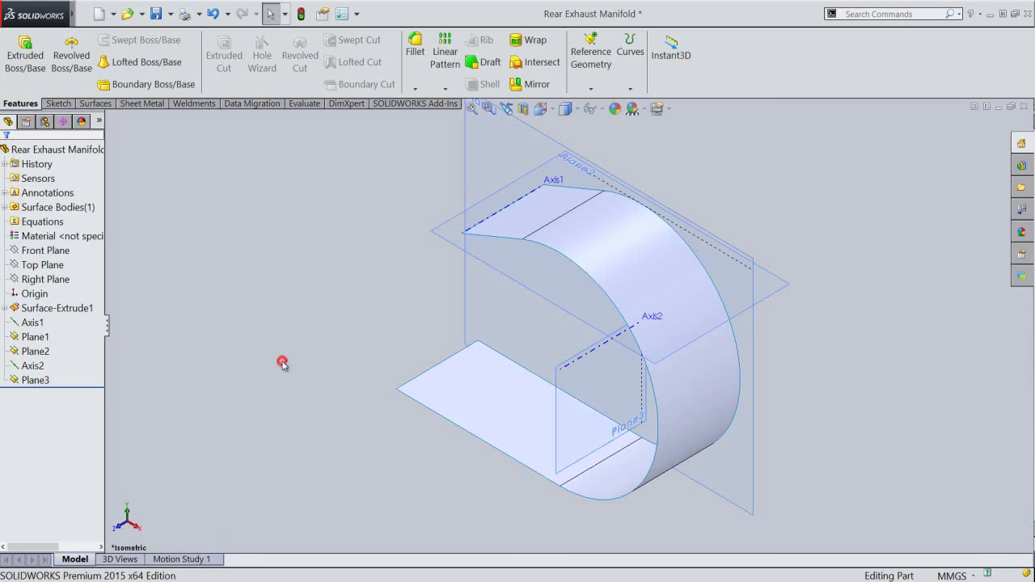
Step: Enlarge Plane3 by dragging its handles across the lower surface and further right
{"action": "left_click", "coordinate": [557, 393]}
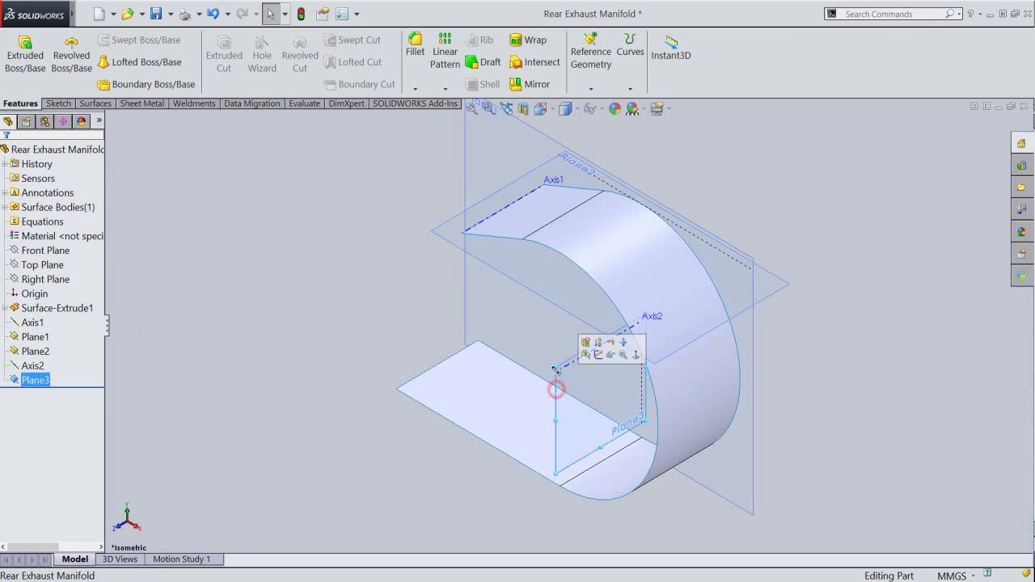
{"action": "left_click_drag", "start_coordinate": [556, 365], "coordinate": [442, 279]}
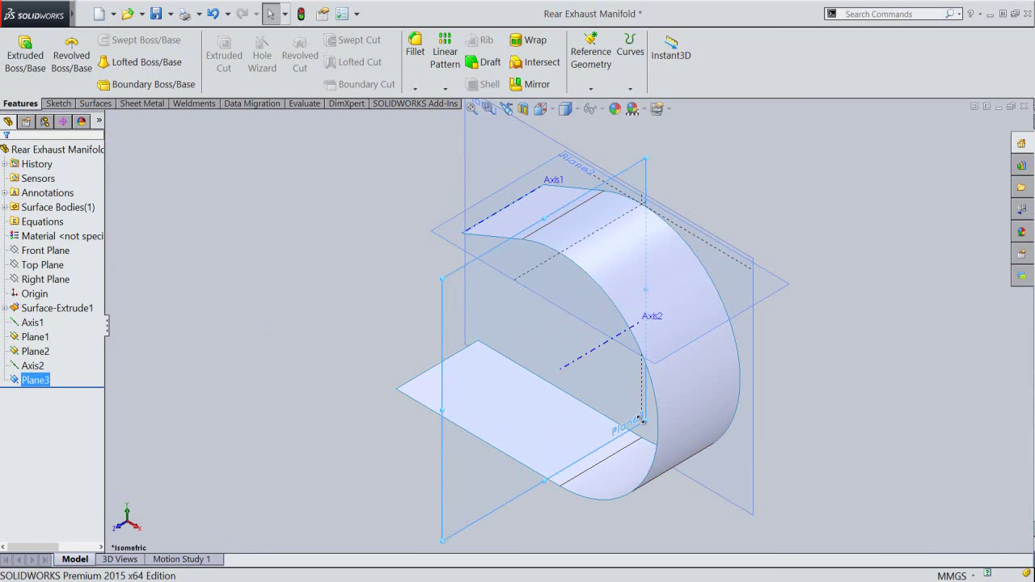
{"action": "left_click_drag", "start_coordinate": [643, 419], "coordinate": [762, 441]}
{"action": "left_click", "coordinate": [859, 236]}
Step: Rebuild the model and save the part
{"action": "left_click", "coordinate": [300, 14]}
{"action": "left_click", "coordinate": [156, 14]}
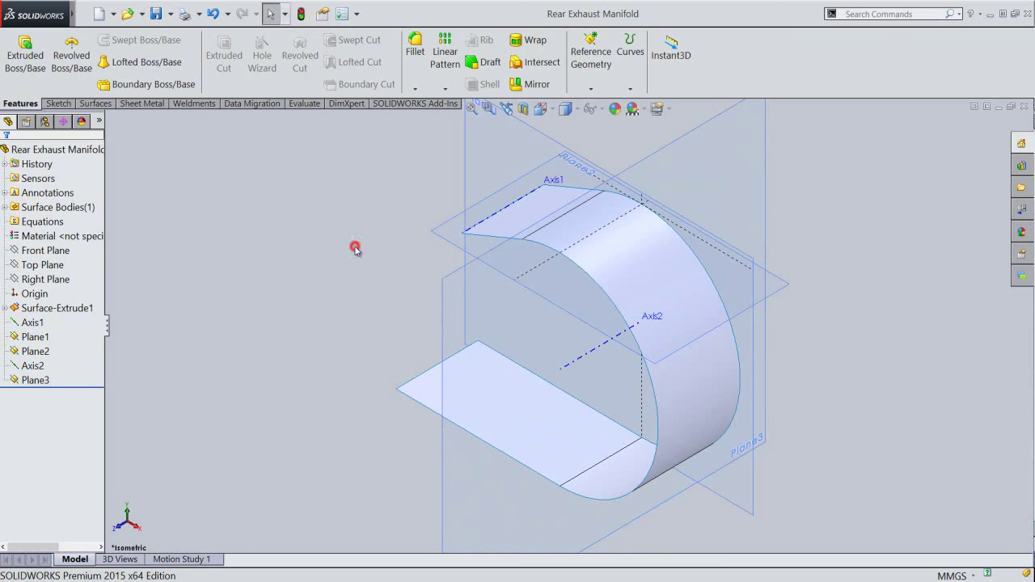
{"action": "left_click", "coordinate": [356, 283]}
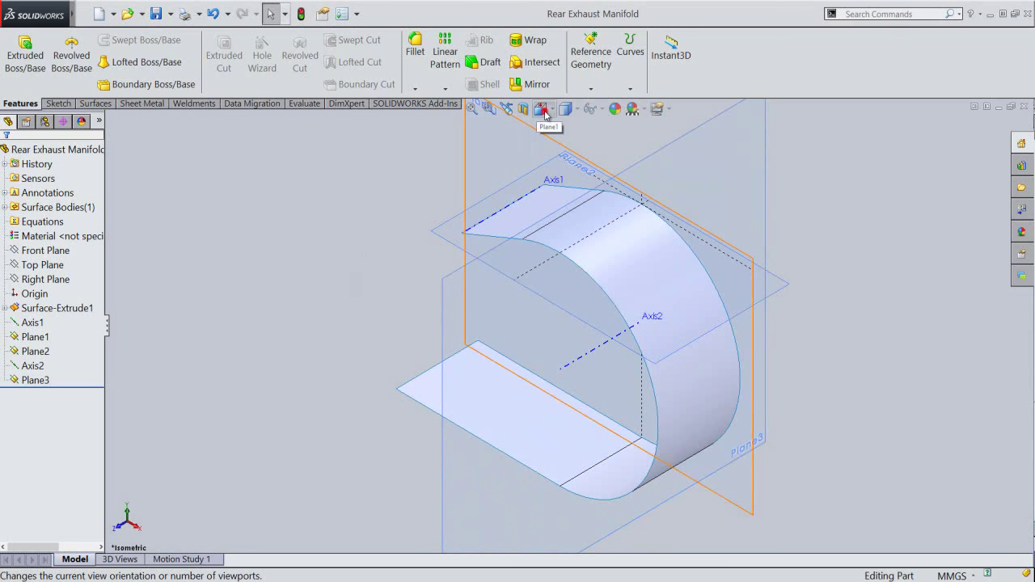
Step: Switch to a different isometric view and select Plane1
{"action": "left_click", "coordinate": [545, 114]}
{"action": "left_click", "coordinate": [664, 264]}
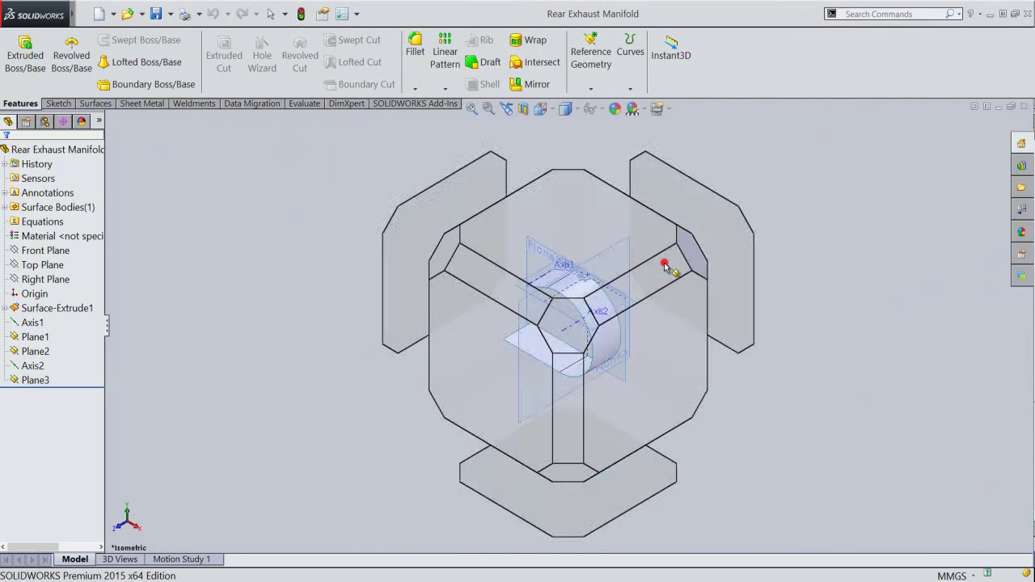
{"action": "scroll", "coordinate": [696, 303], "scroll_direction": "down", "scroll_amount": 3}
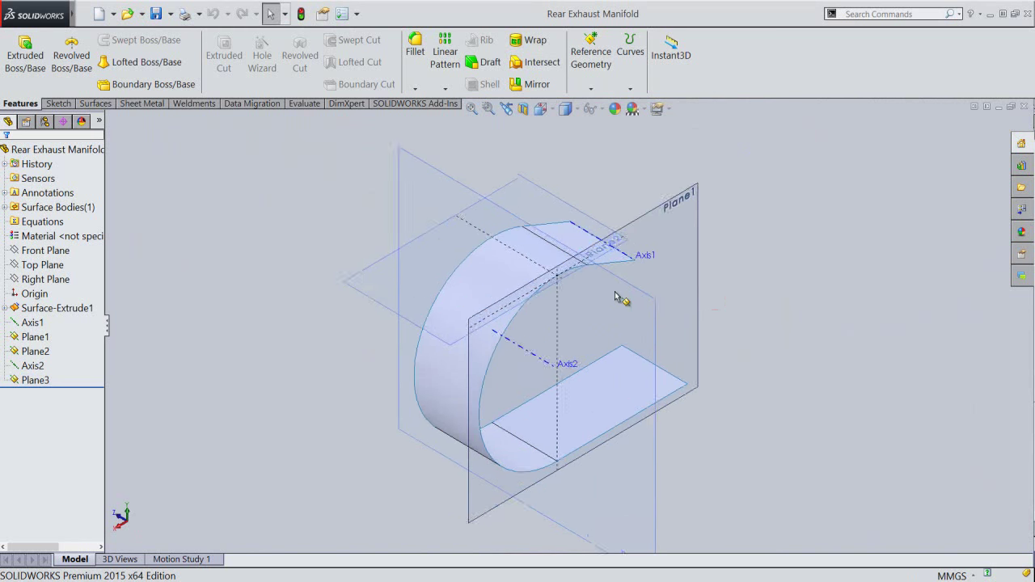
{"action": "left_click", "coordinate": [714, 242]}
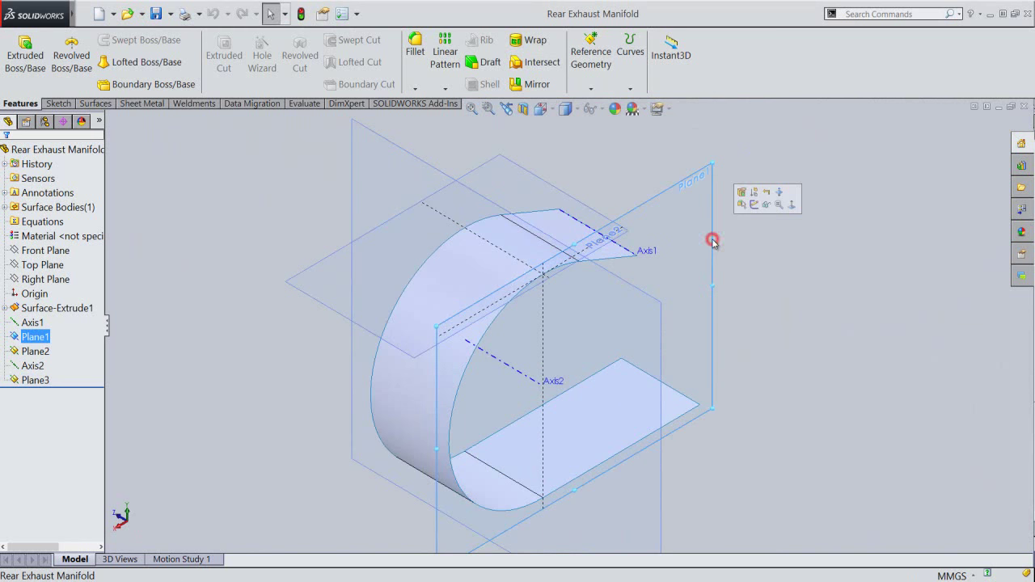
Step: Start a sketch on Plane1 and convert the surface's curved edge into a sketch arc
{"action": "left_click", "coordinate": [752, 203]}
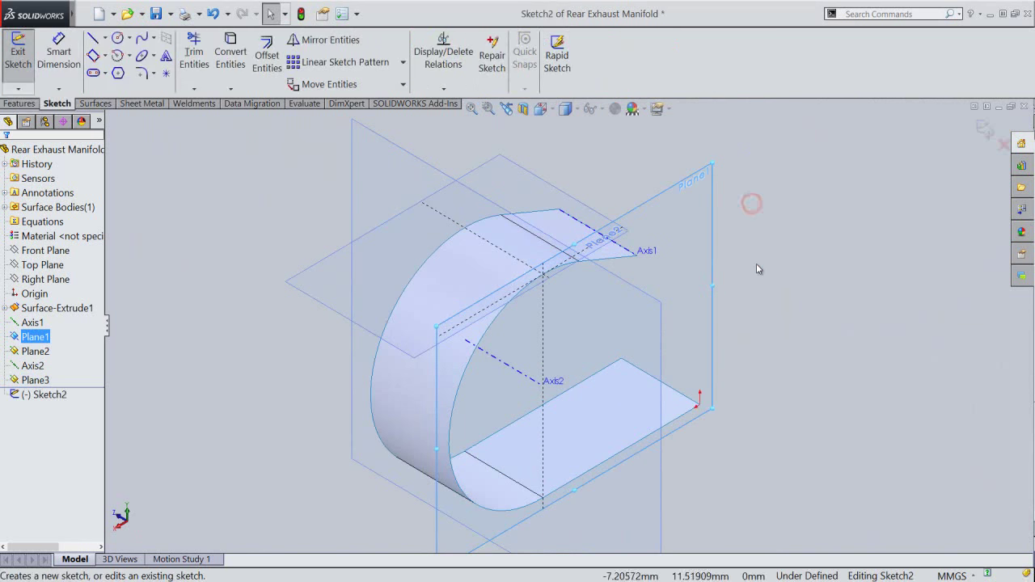
{"action": "scroll", "coordinate": [542, 320], "scroll_direction": "down", "scroll_amount": 3}
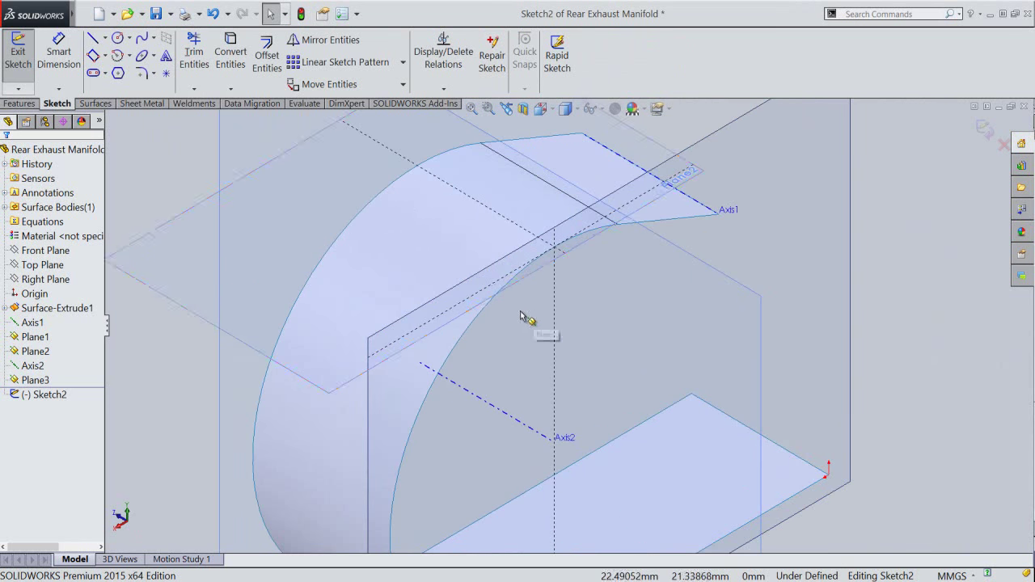
{"action": "left_click", "coordinate": [237, 60]}
{"action": "left_click", "coordinate": [474, 311]}
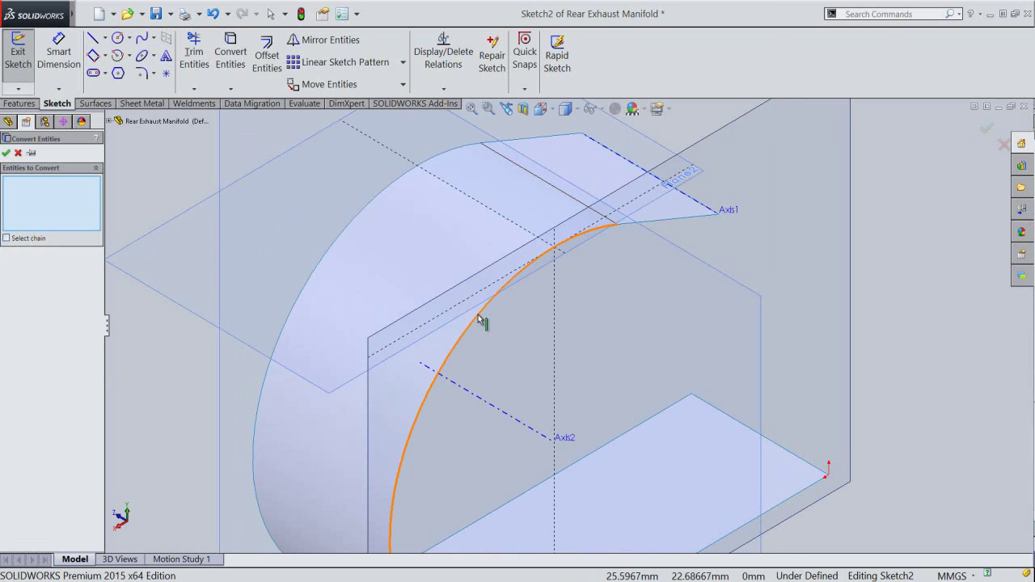
{"action": "key", "text": "Return"}
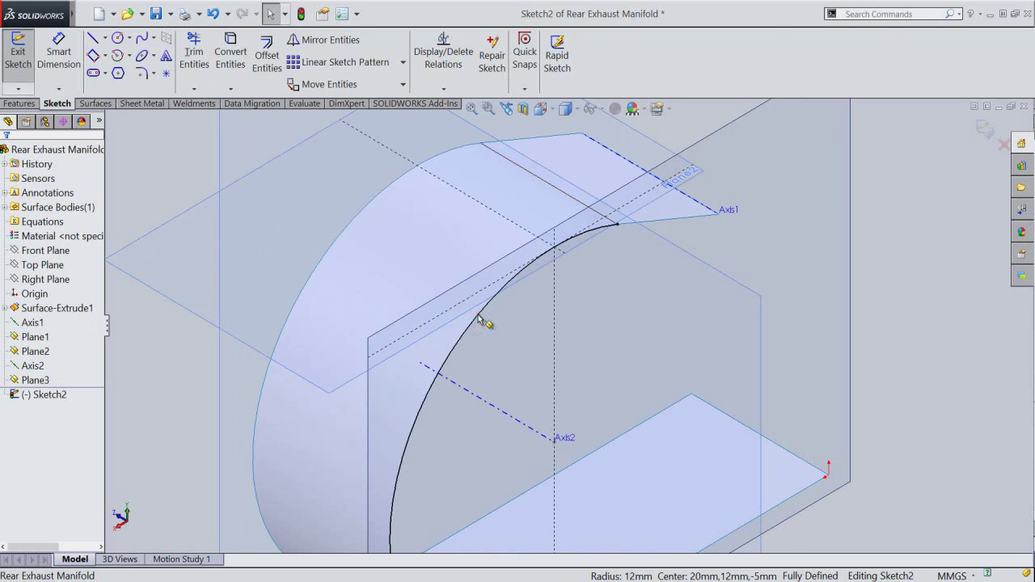
Step: Make the converted arc construction geometry and place a sketch point on it
{"action": "left_click", "coordinate": [477, 315]}
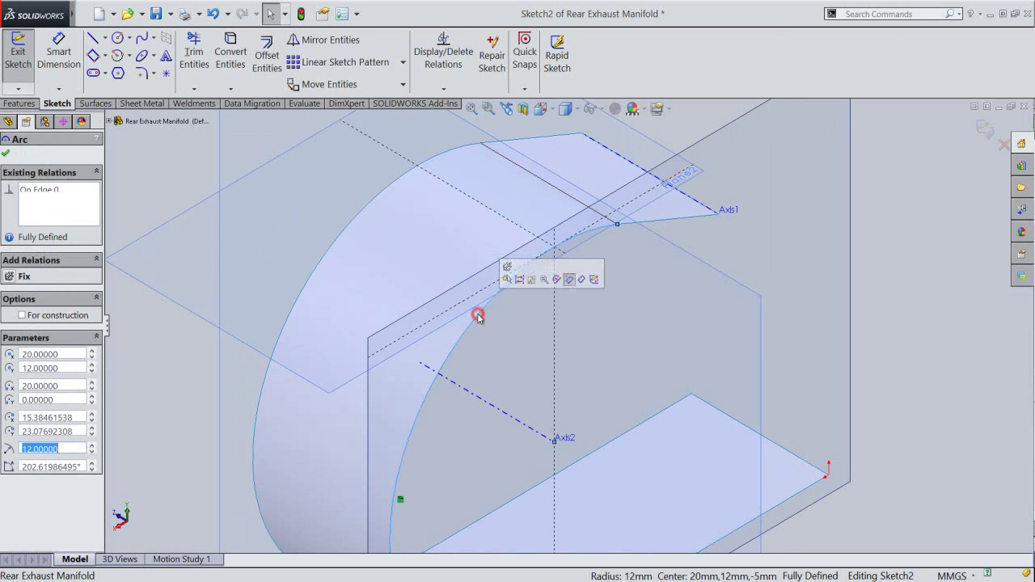
{"action": "left_click", "coordinate": [521, 282]}
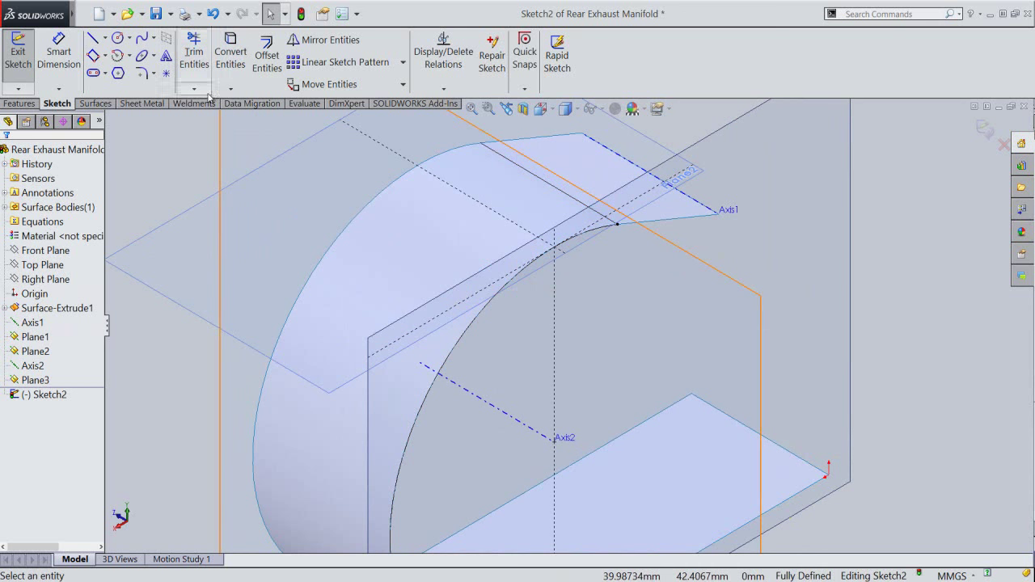
{"action": "left_click", "coordinate": [168, 75]}
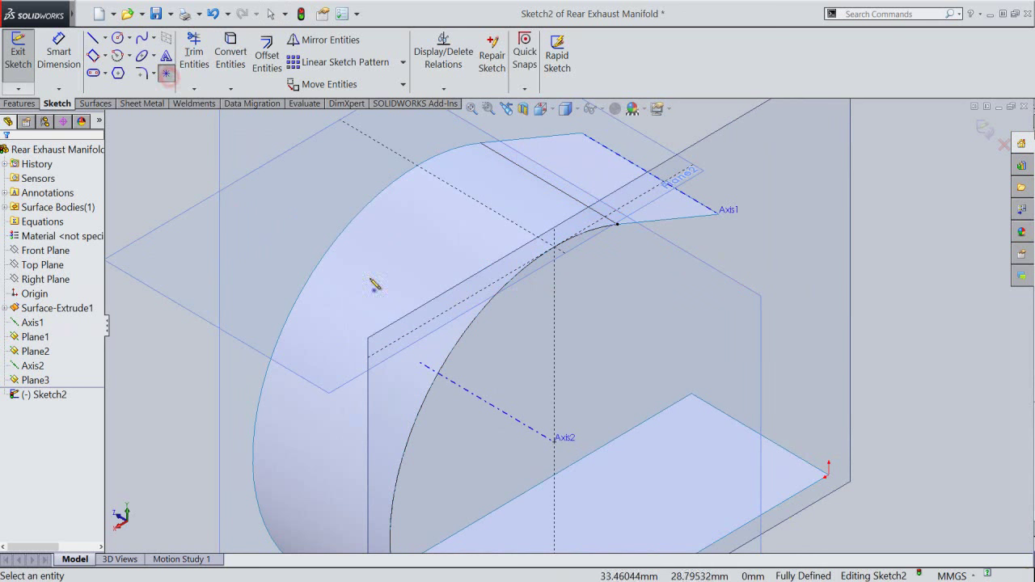
{"action": "left_click", "coordinate": [508, 284]}
{"action": "right_click", "coordinate": [522, 318]}
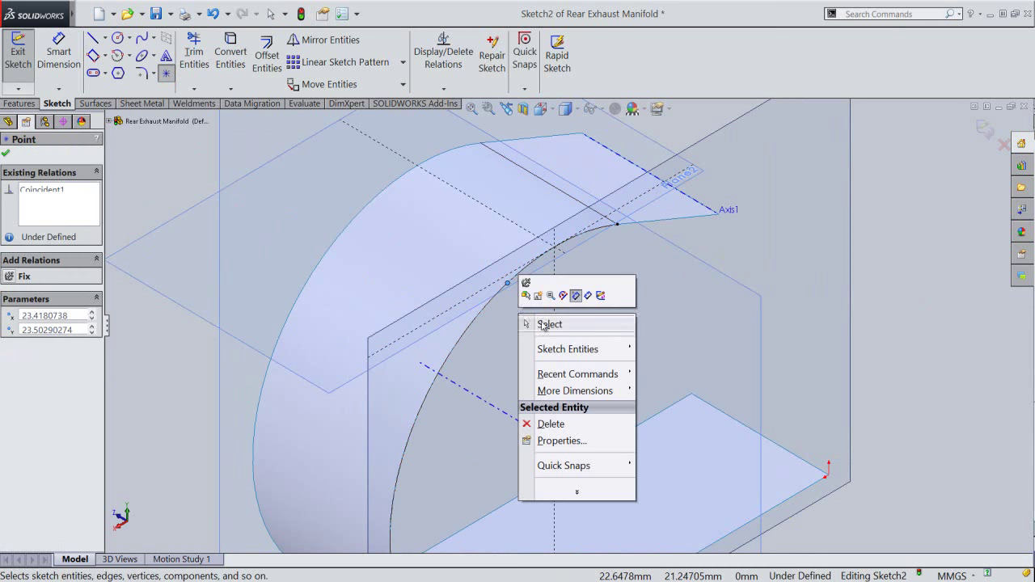
{"action": "left_click", "coordinate": [541, 322]}
{"action": "left_click", "coordinate": [902, 281]}
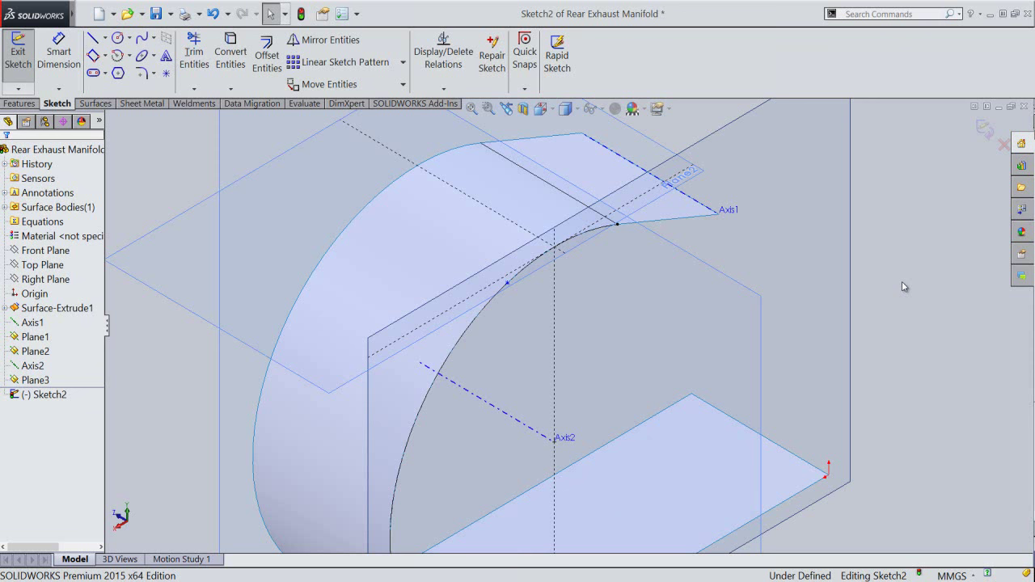
Step: Make sketch point Point4 coincident with Plane2, then exit Sketch2
{"action": "left_click", "coordinate": [647, 136]}
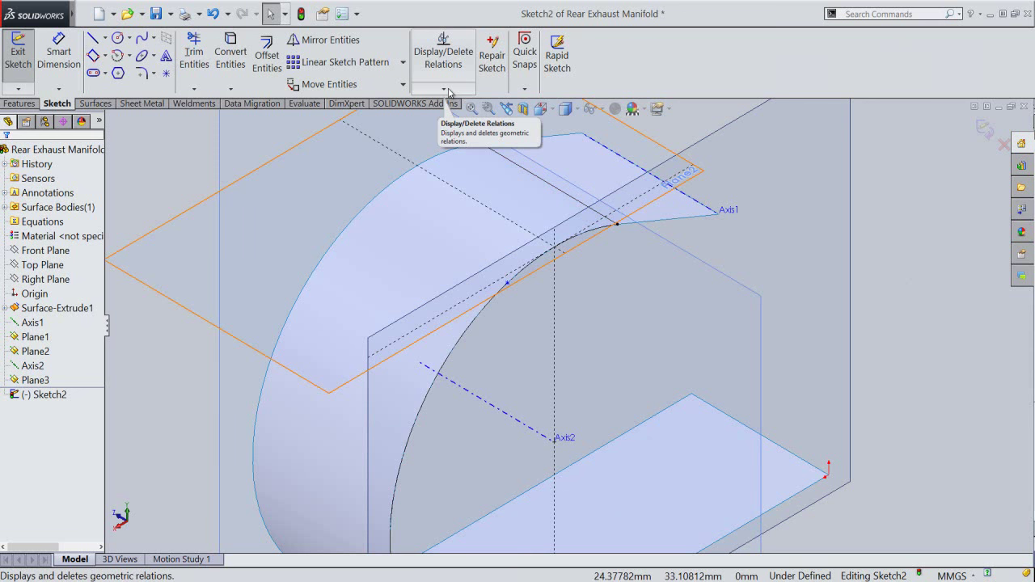
{"action": "left_click", "coordinate": [449, 91]}
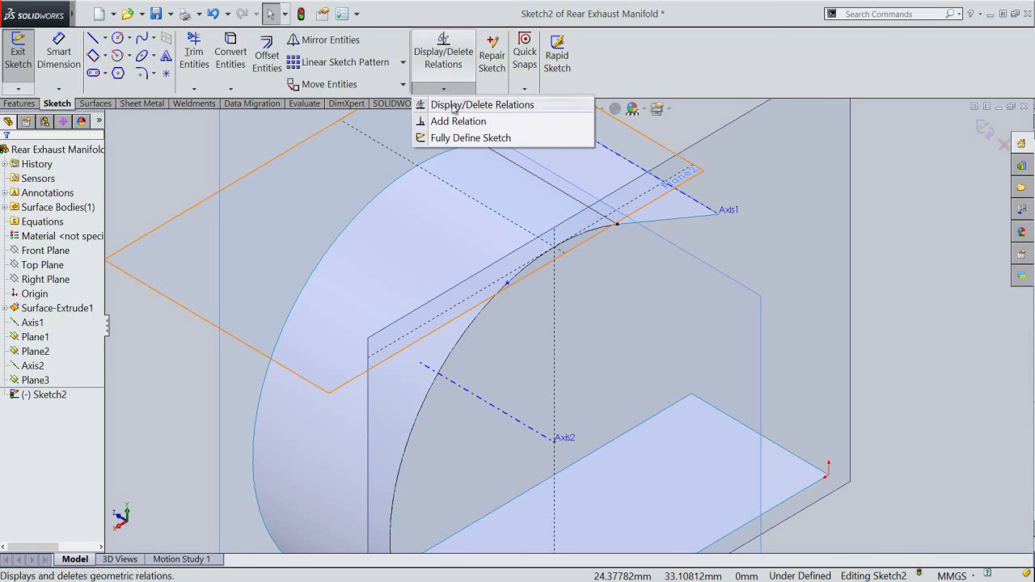
{"action": "left_click", "coordinate": [457, 120]}
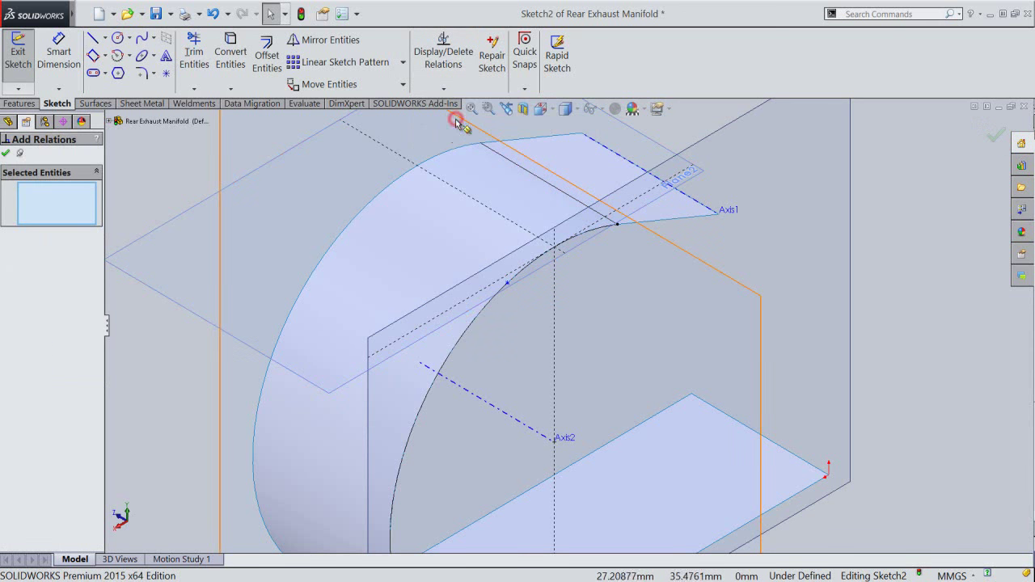
{"action": "left_click", "coordinate": [507, 283]}
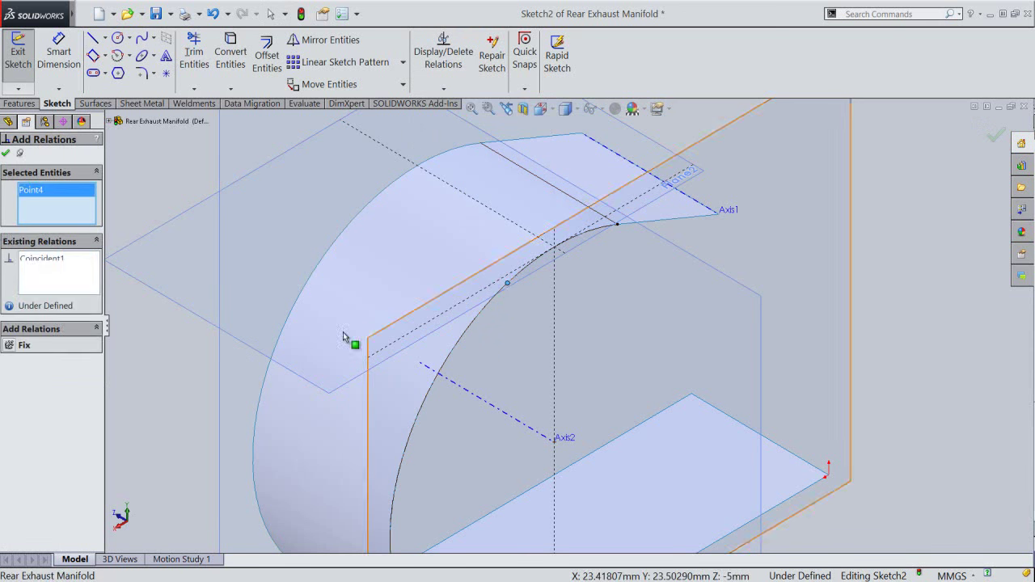
{"action": "left_click", "coordinate": [177, 305]}
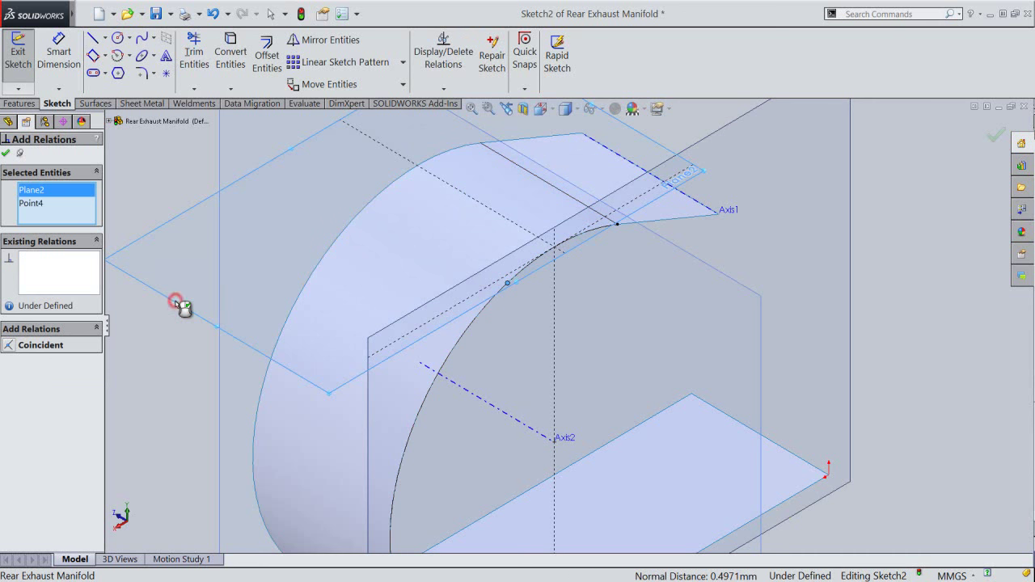
{"action": "left_click", "coordinate": [10, 346]}
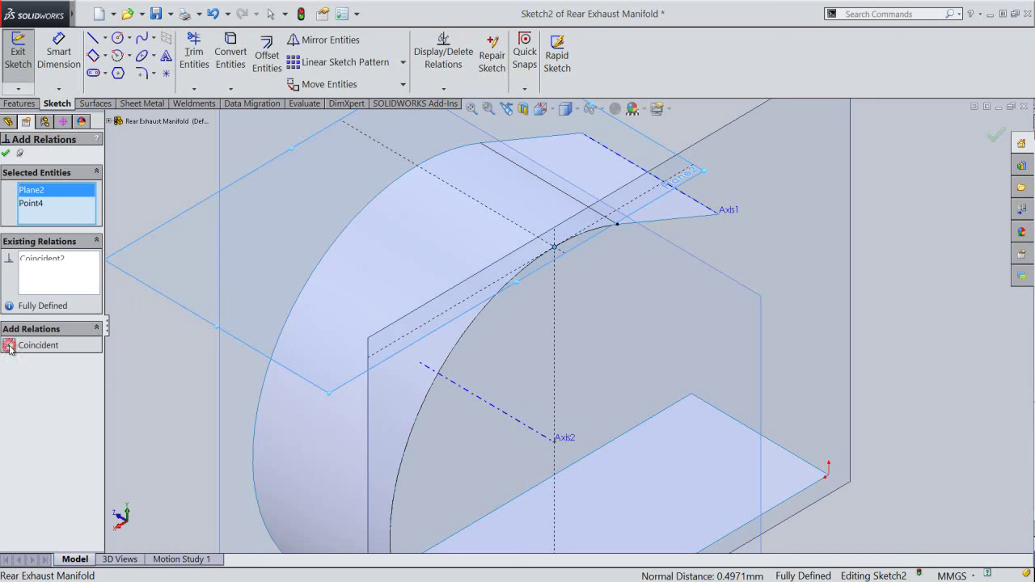
{"action": "left_click", "coordinate": [5, 152]}
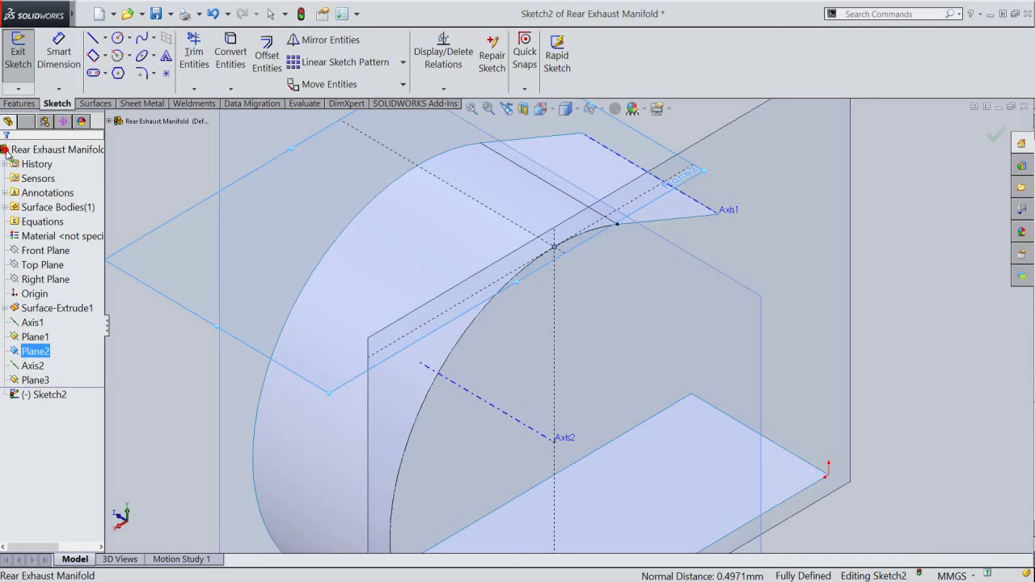
{"action": "left_click", "coordinate": [142, 174]}
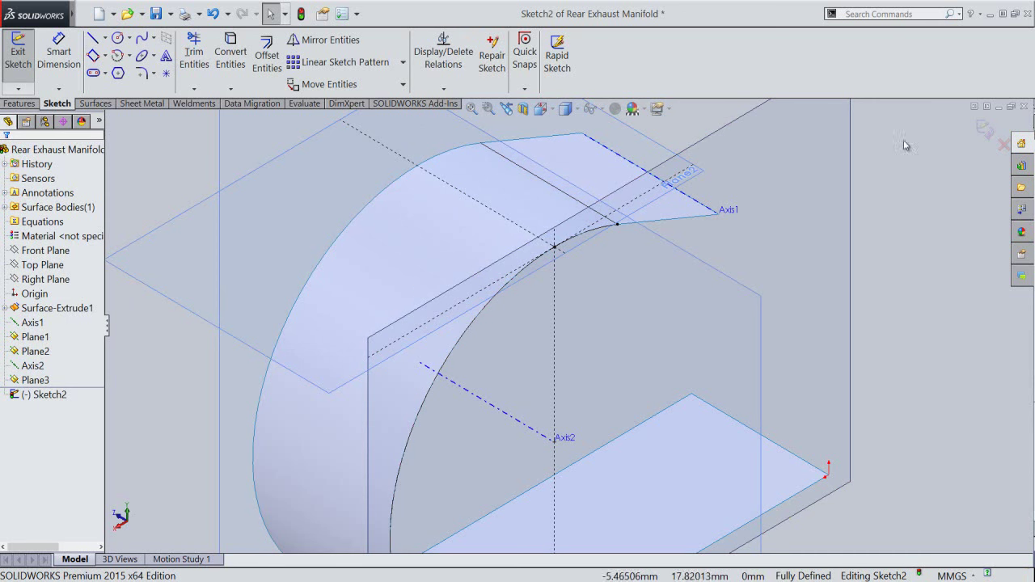
{"action": "left_click", "coordinate": [985, 129]}
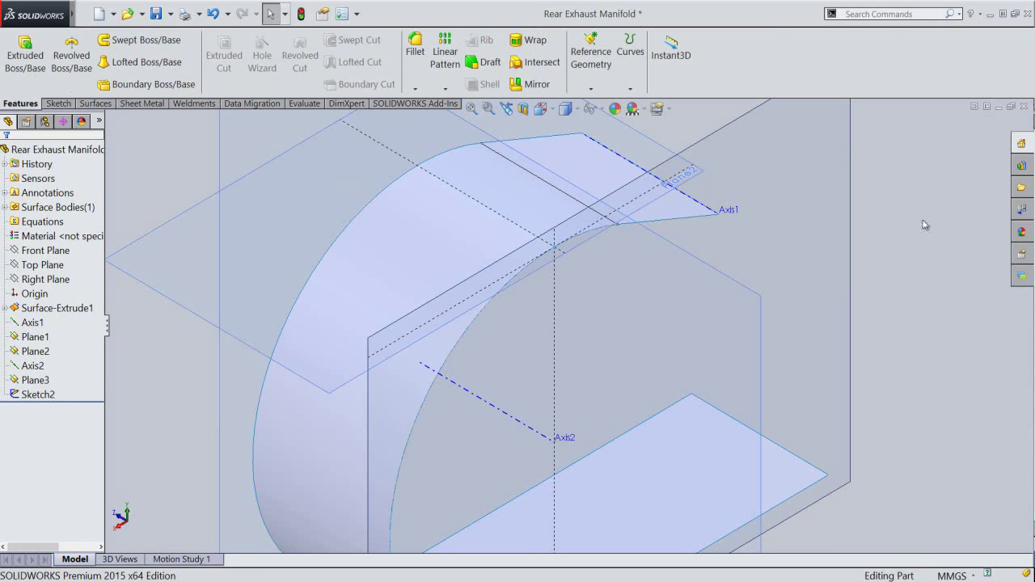
Step: Create reference Point1 at Sketch2's end point, Point4
{"action": "left_click", "coordinate": [605, 92]}
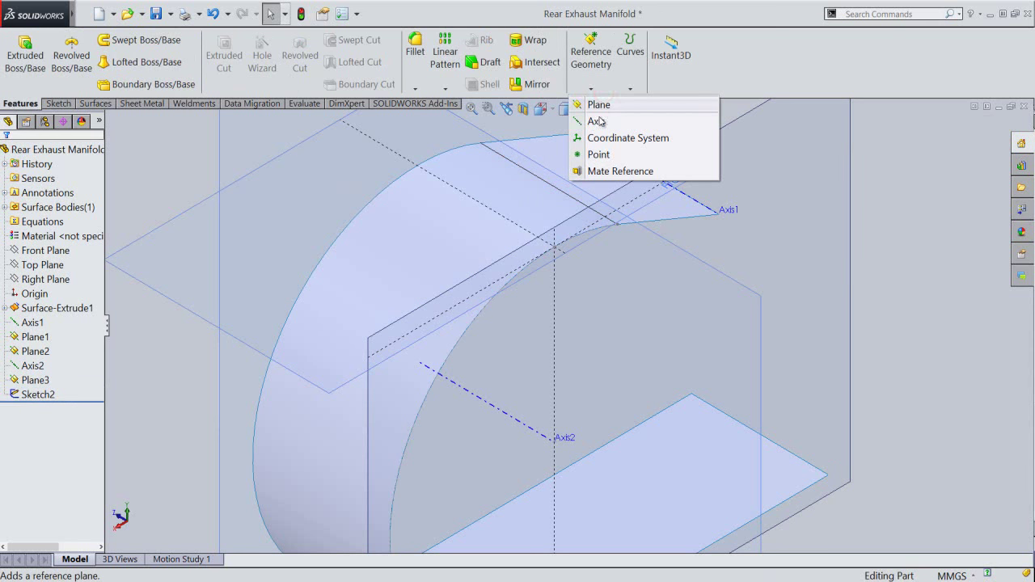
{"action": "left_click", "coordinate": [596, 150]}
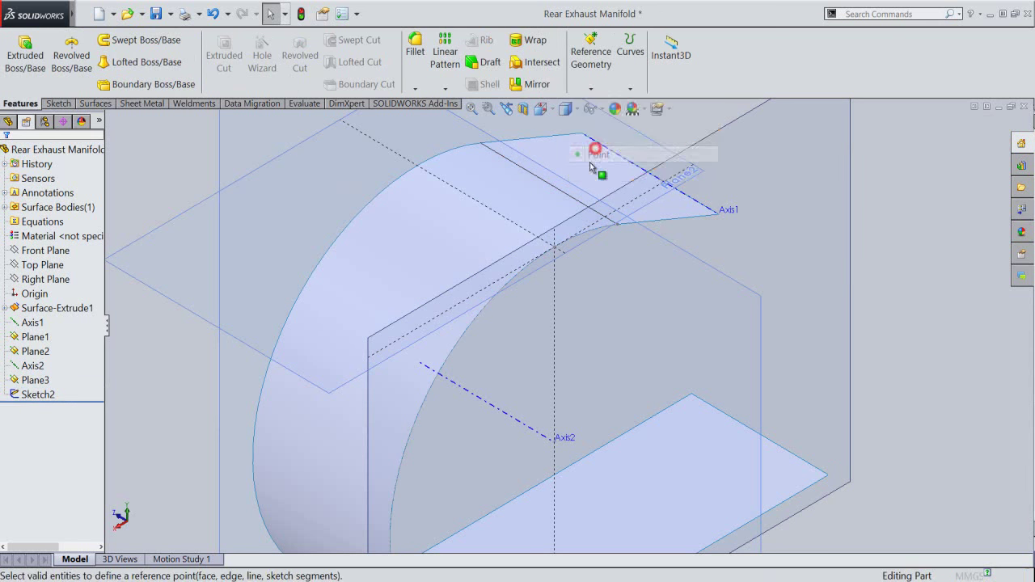
{"action": "left_click", "coordinate": [554, 247]}
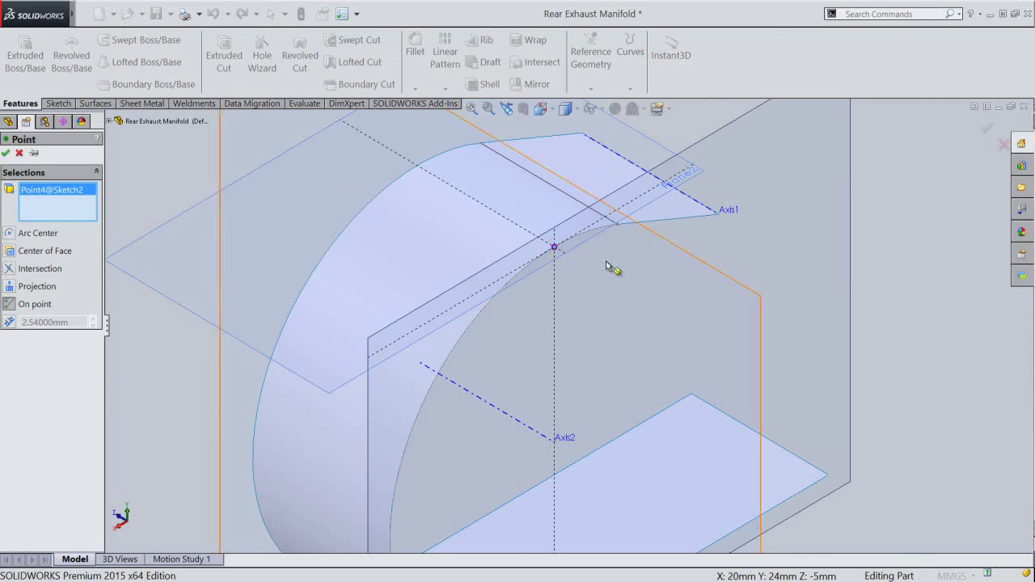
{"action": "right_click", "coordinate": [867, 294]}
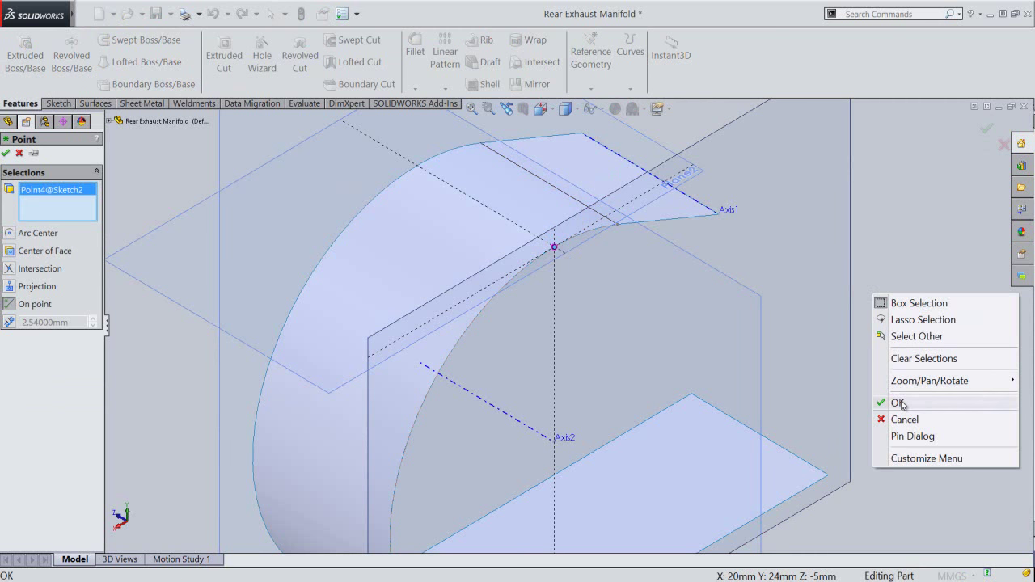
{"action": "left_click", "coordinate": [902, 404]}
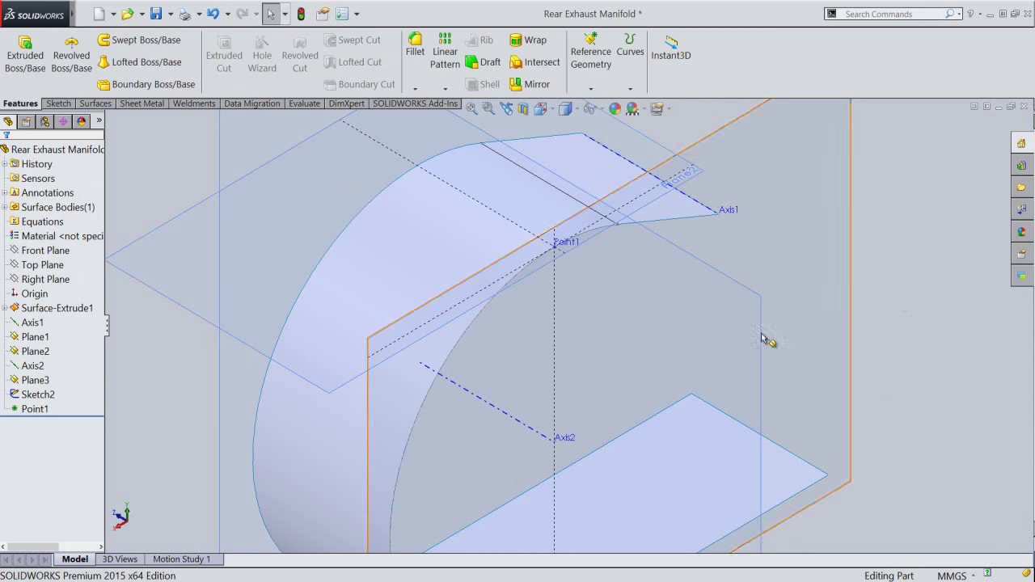
Step: Hide Plane1, Plane2, Plane3 and Axis2
{"action": "scroll", "coordinate": [578, 351], "scroll_direction": "up", "scroll_amount": 3}
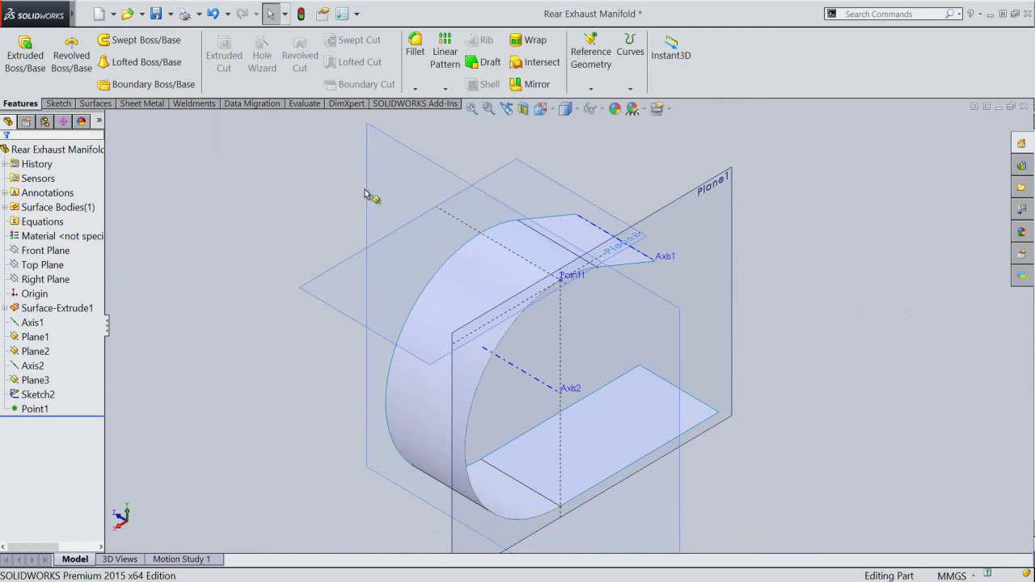
{"action": "left_click", "coordinate": [368, 190]}
{"action": "left_click", "coordinate": [346, 261], "text": "ctrl"}
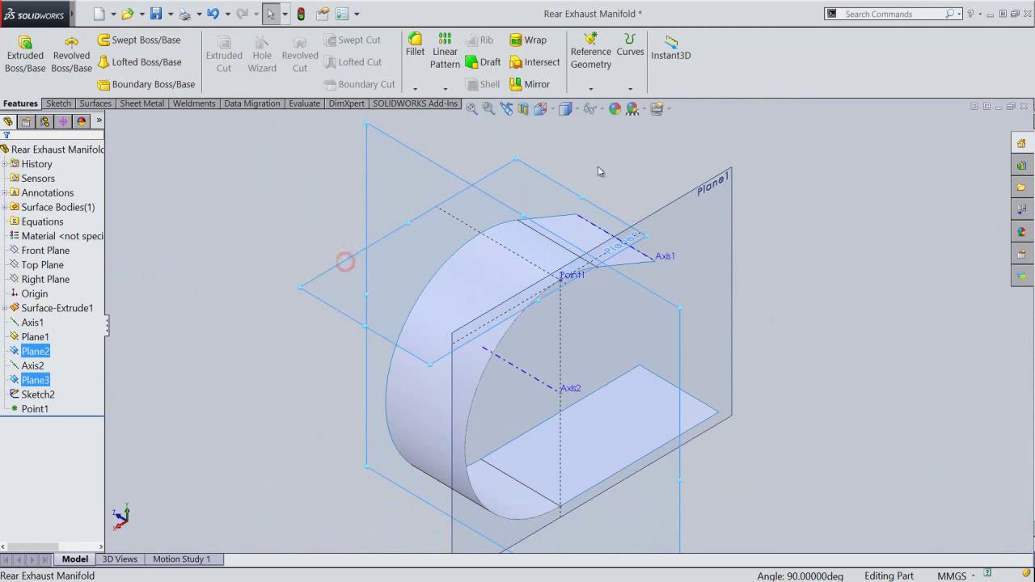
{"action": "left_click", "coordinate": [670, 207], "text": "ctrl"}
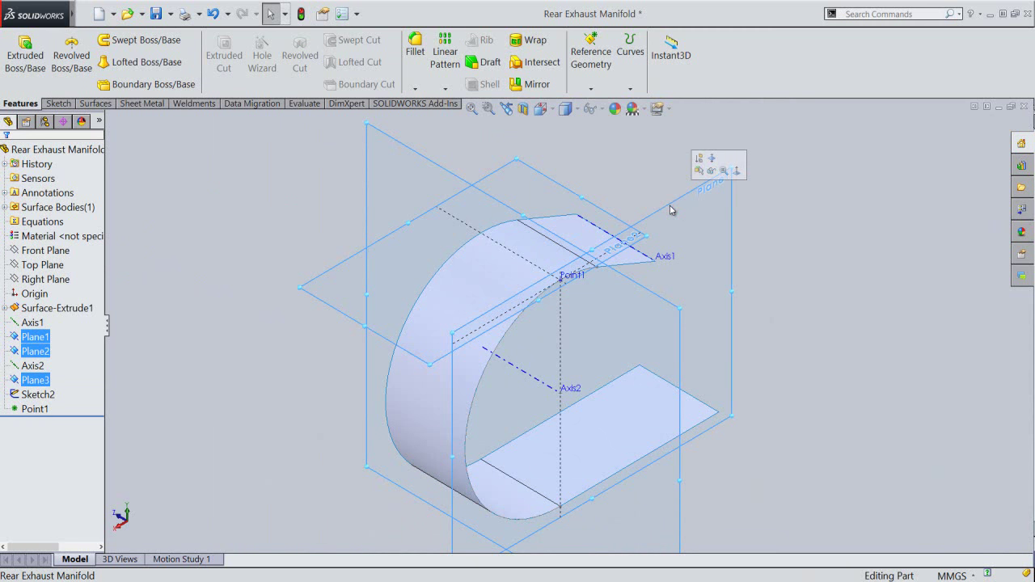
{"action": "left_click", "coordinate": [712, 169]}
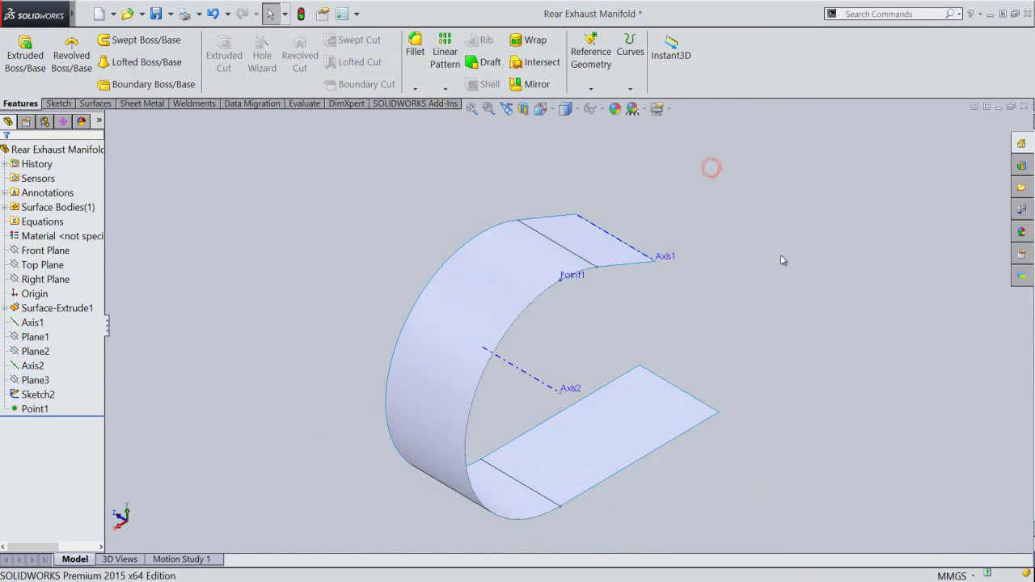
{"action": "scroll", "coordinate": [575, 323], "scroll_direction": "down", "scroll_amount": 2}
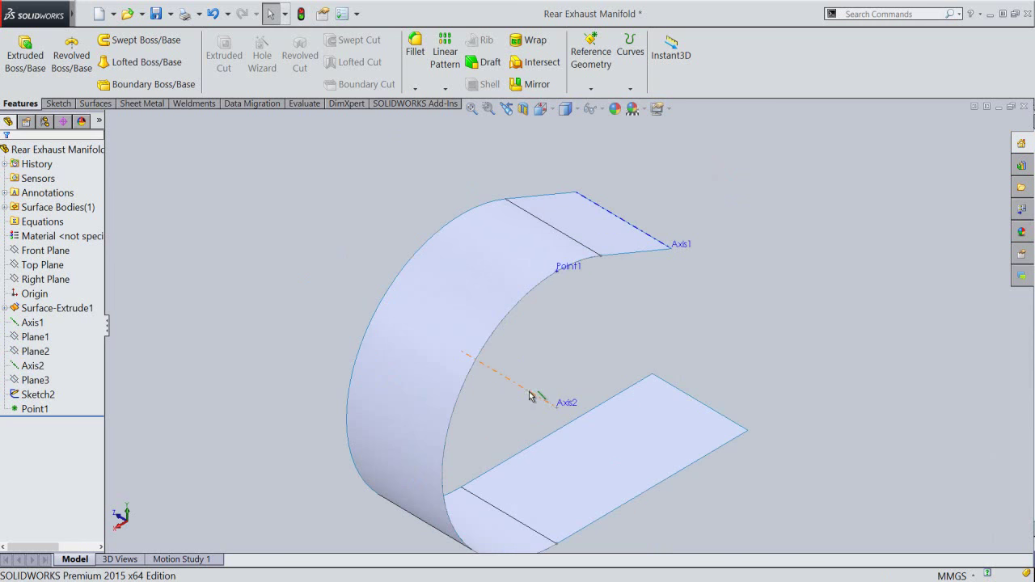
{"action": "left_click", "coordinate": [529, 393]}
{"action": "left_click", "coordinate": [572, 358]}
Step: Save the part and create Axis3 through Point4@Sketch2, normal to Right Plane
{"action": "left_click", "coordinate": [611, 310]}
{"action": "left_click", "coordinate": [155, 13]}
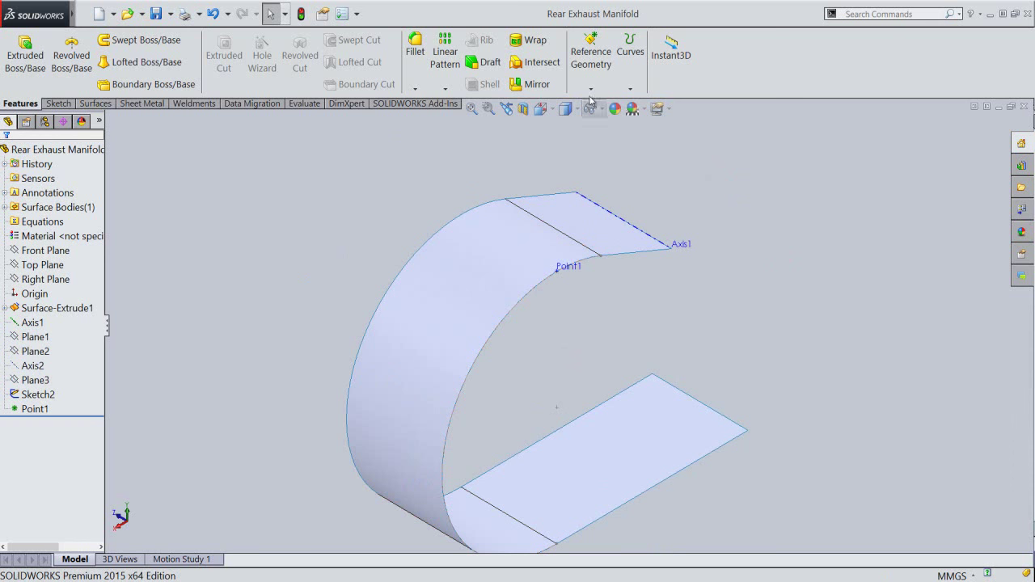
{"action": "left_click", "coordinate": [591, 91]}
{"action": "left_click", "coordinate": [597, 121]}
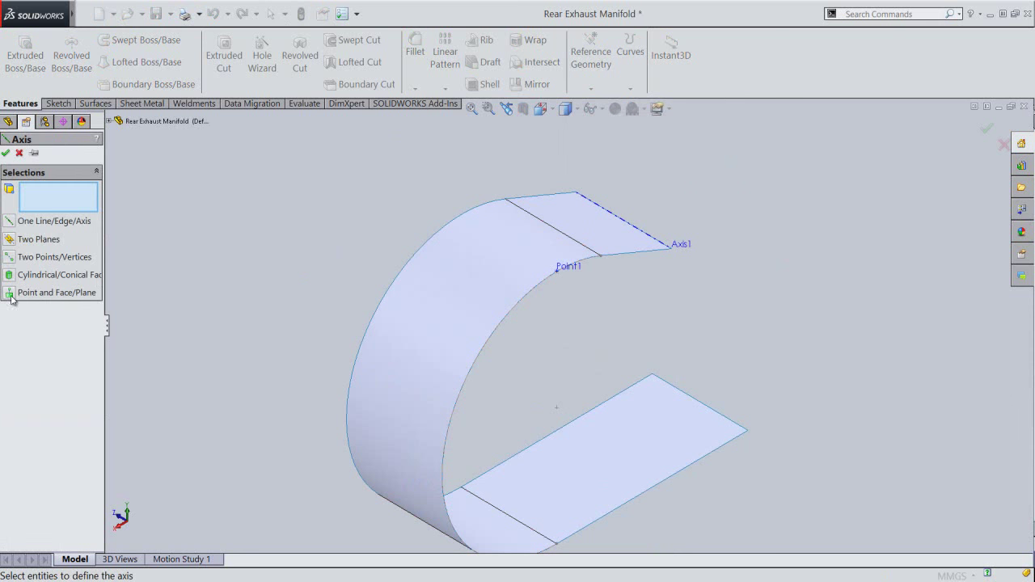
{"action": "left_click", "coordinate": [8, 294]}
{"action": "left_click", "coordinate": [109, 121]}
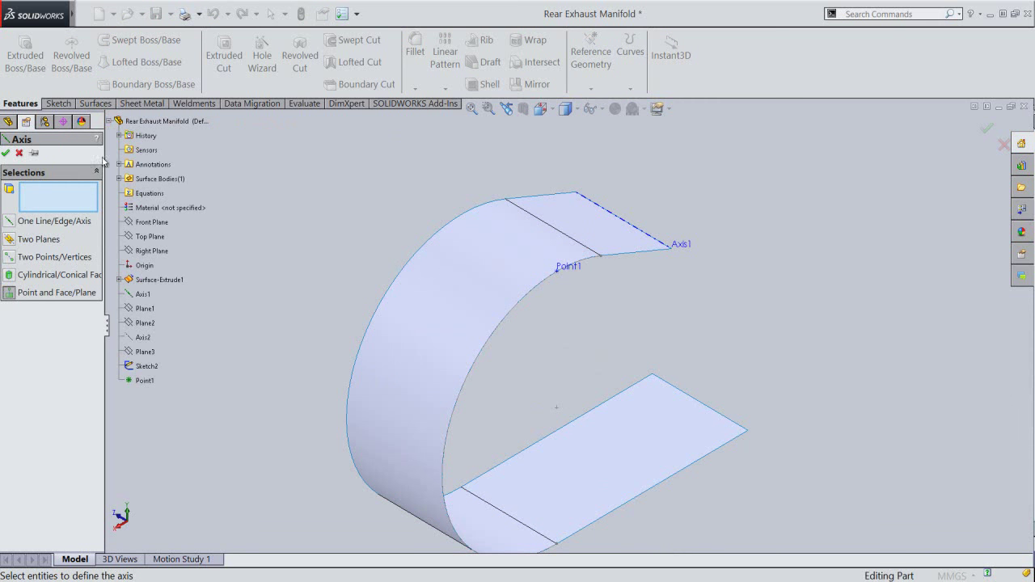
{"action": "left_click", "coordinate": [152, 250]}
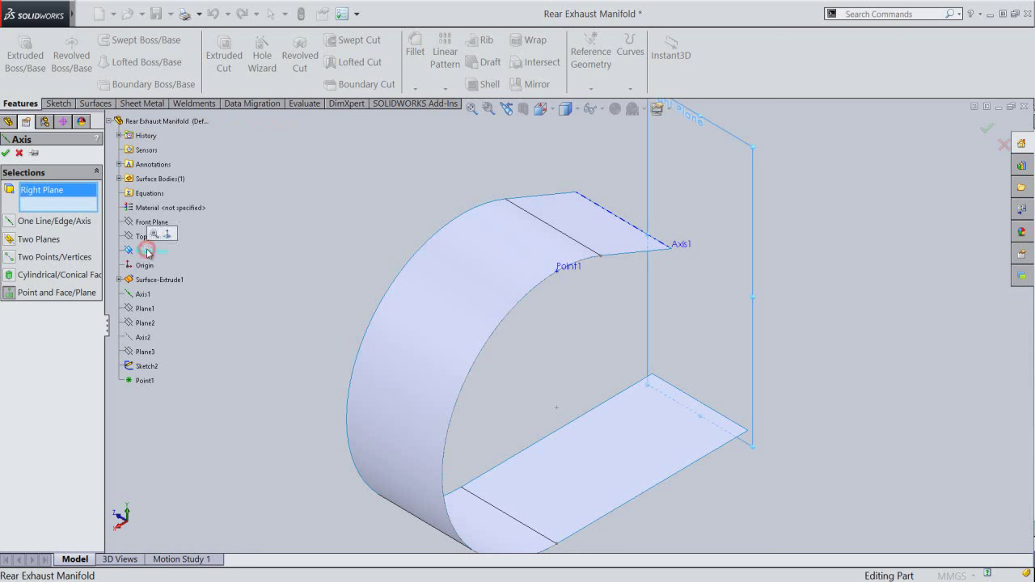
{"action": "left_click", "coordinate": [557, 274]}
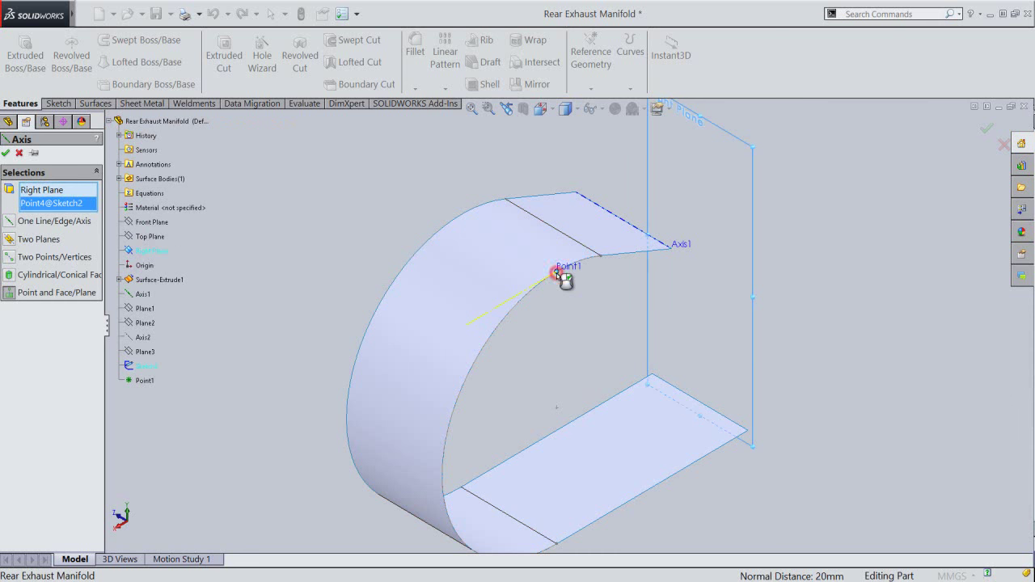
{"action": "right_click", "coordinate": [313, 271]}
{"action": "left_click", "coordinate": [335, 377]}
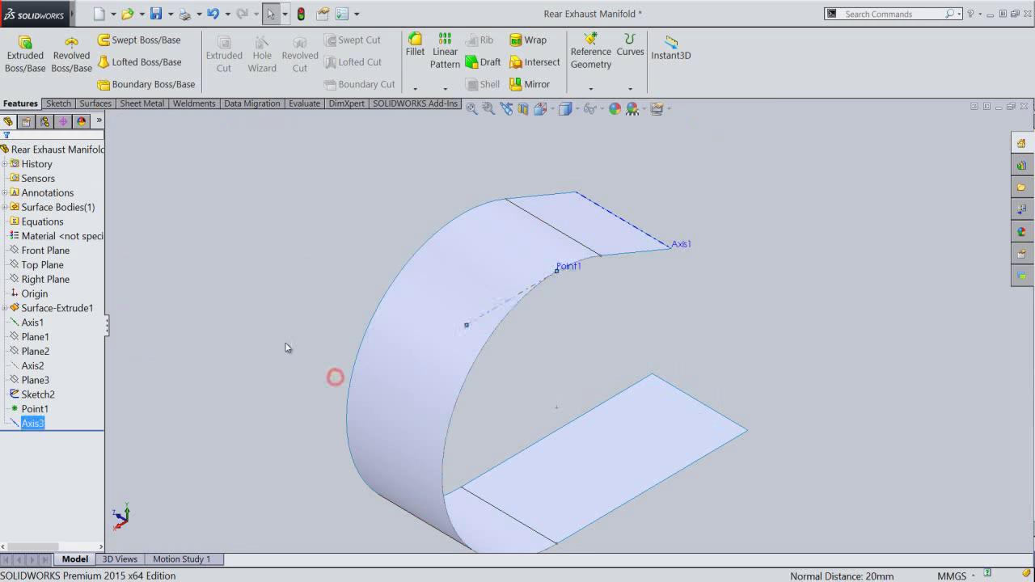
Step: Lengthen Axis3 so it extends past Point1
{"action": "left_click", "coordinate": [483, 320]}
{"action": "scroll", "coordinate": [518, 300], "scroll_direction": "down", "scroll_amount": 3}
{"action": "scroll", "coordinate": [566, 287], "scroll_direction": "down", "scroll_amount": 2}
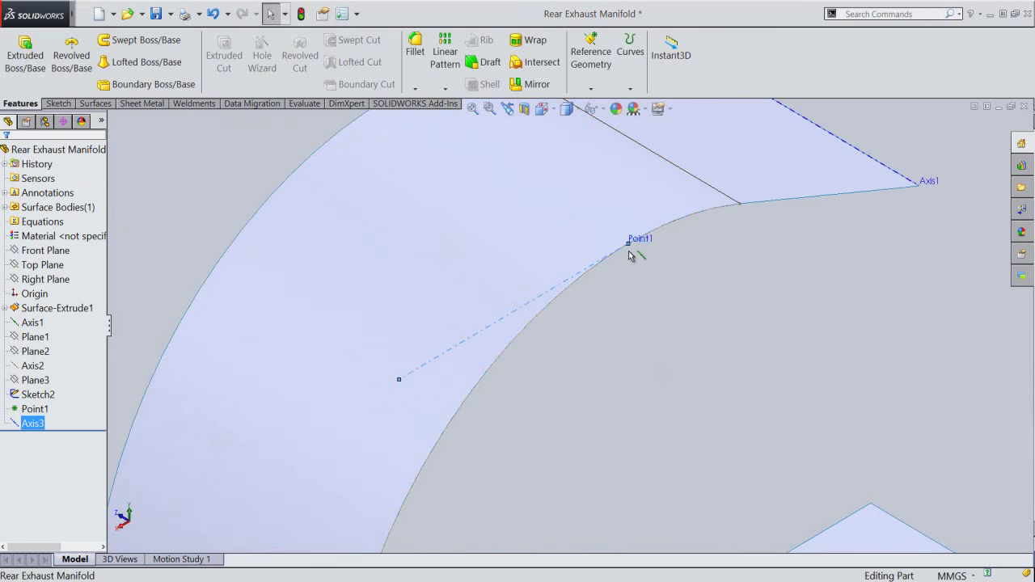
{"action": "left_click_drag", "start_coordinate": [628, 245], "coordinate": [797, 184]}
{"action": "left_click", "coordinate": [703, 320]}
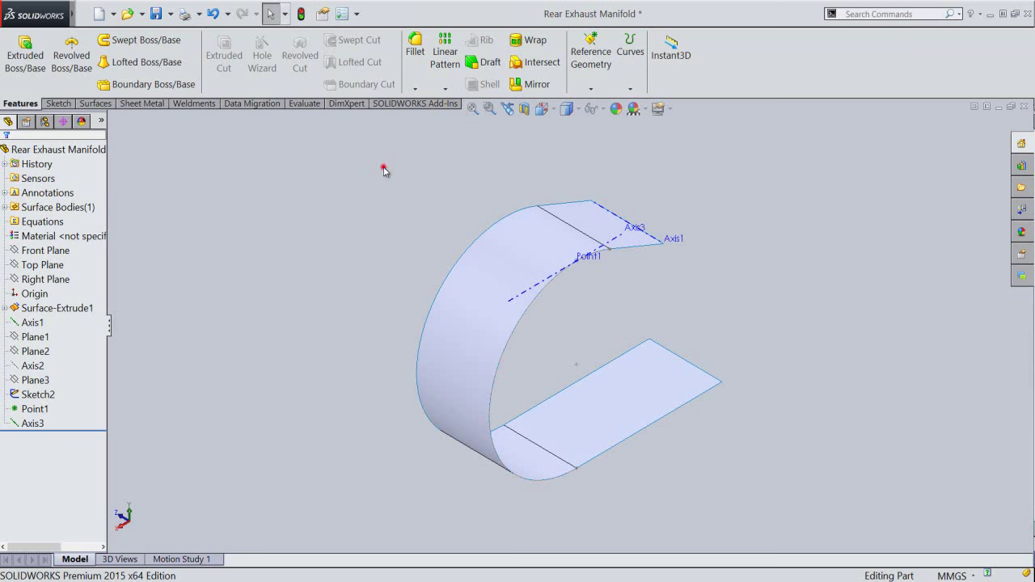
Step: In isometric view, create Plane4 through Axis3 and the surface's lower edge
{"action": "left_click", "coordinate": [566, 108]}
{"action": "left_click", "coordinate": [454, 267]}
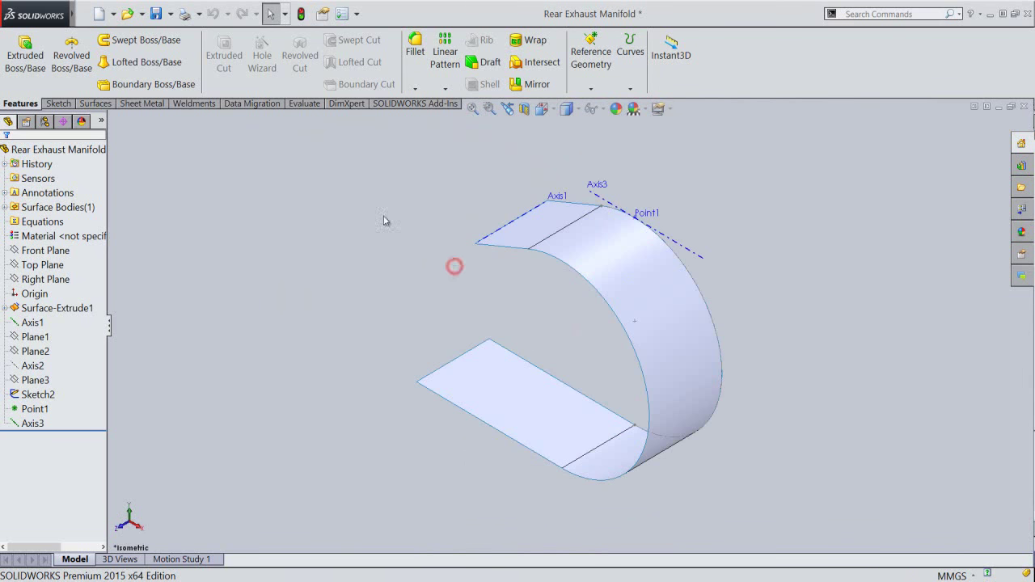
{"action": "left_click", "coordinate": [591, 89]}
{"action": "left_click", "coordinate": [597, 102]}
{"action": "left_click", "coordinate": [684, 251]}
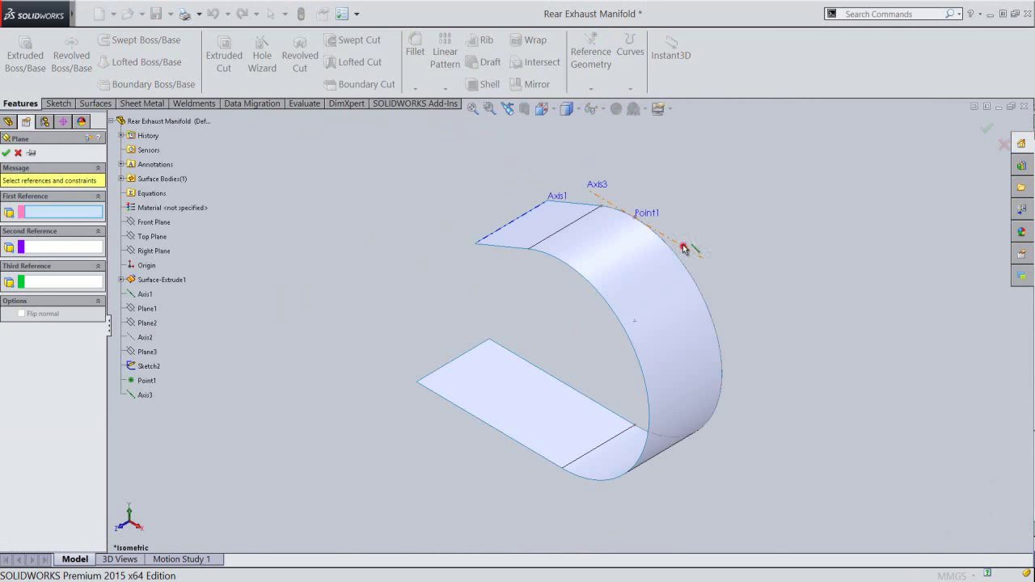
{"action": "left_click", "coordinate": [464, 410]}
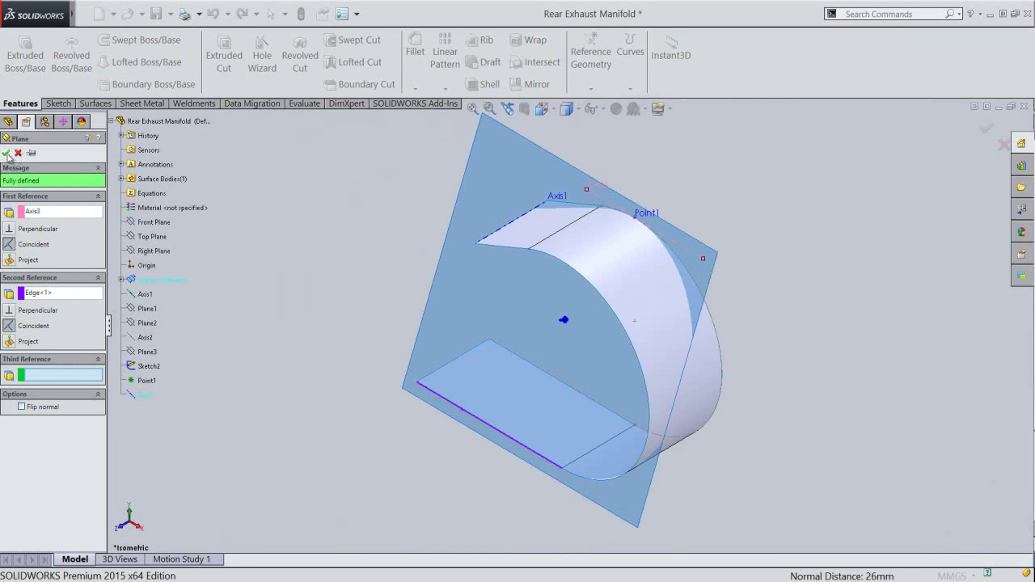
{"action": "left_click", "coordinate": [6, 153]}
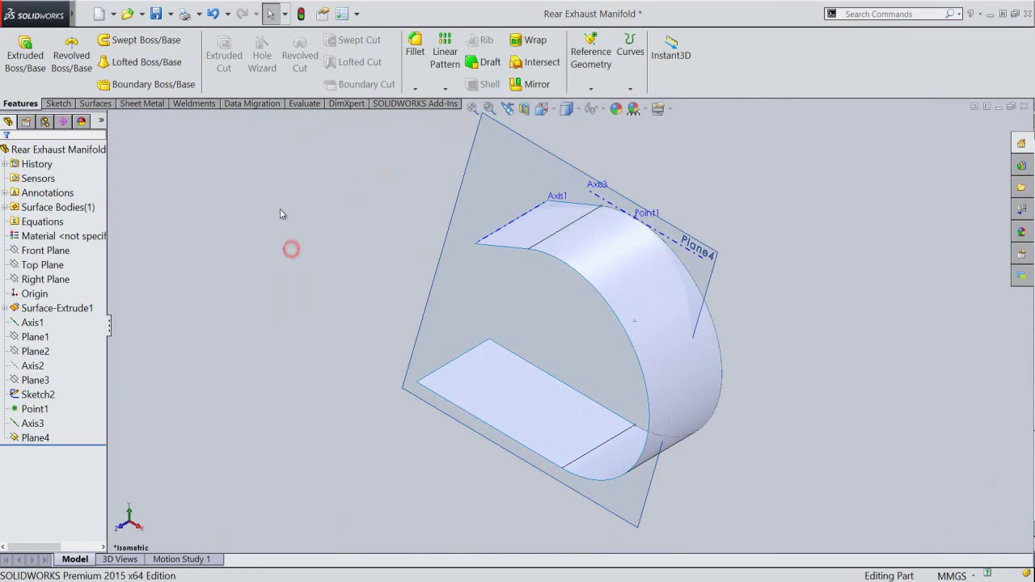
Step: Hide Axis1, Axis3 and Point1, saving the part before and after
{"action": "left_click", "coordinate": [156, 13]}
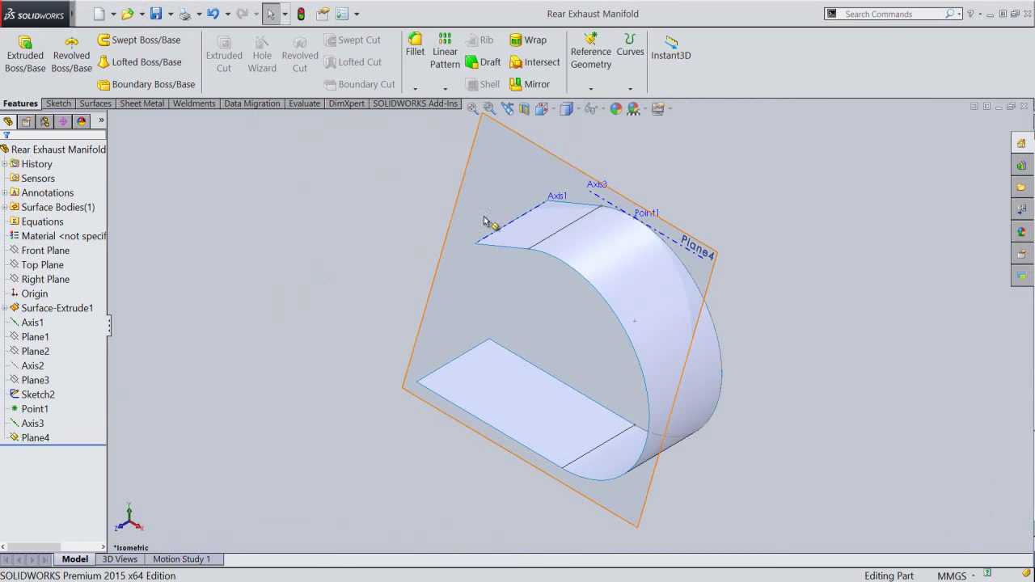
{"action": "left_click", "coordinate": [512, 222]}
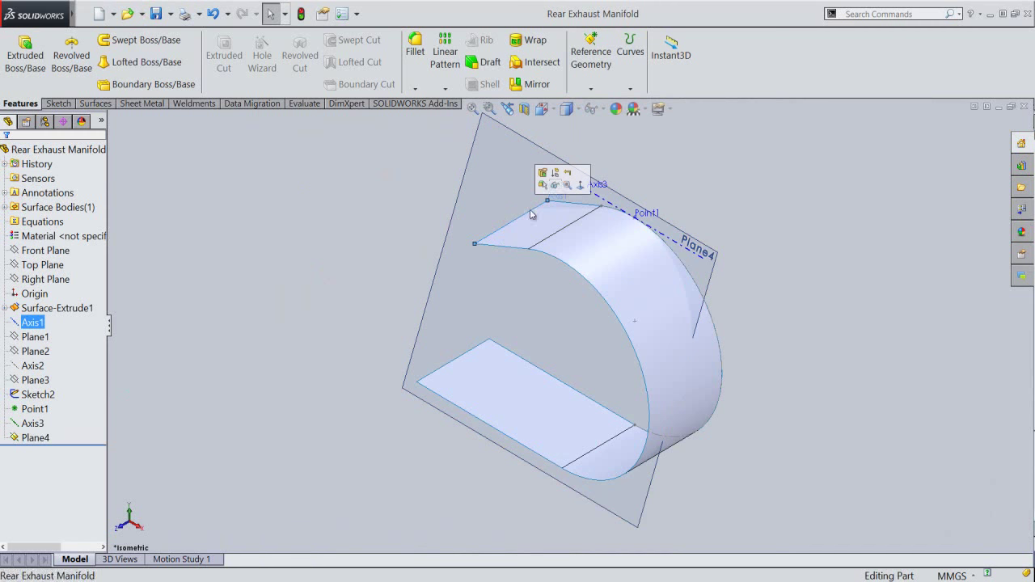
{"action": "left_click", "coordinate": [556, 188]}
{"action": "left_click", "coordinate": [589, 195]}
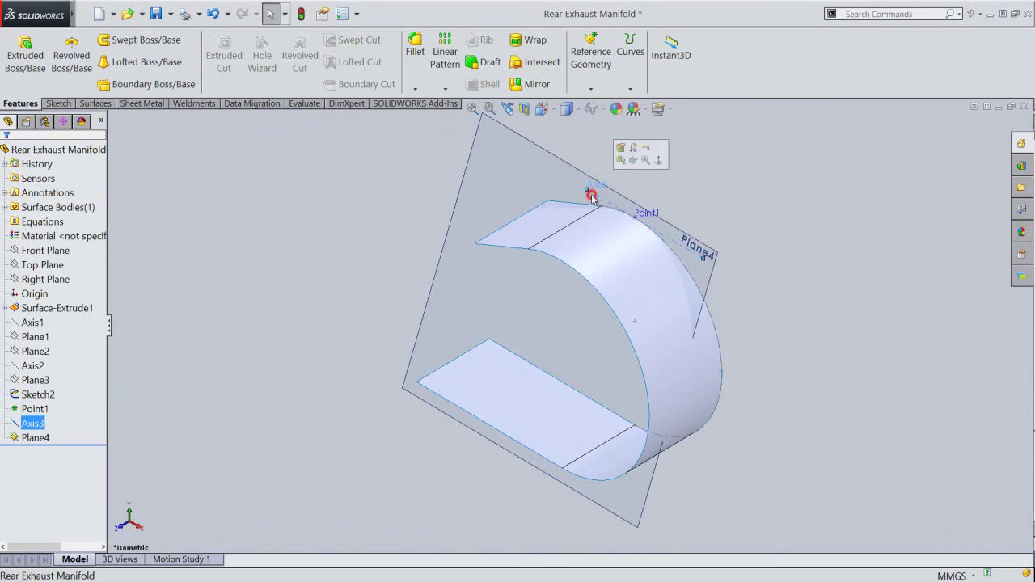
{"action": "left_click", "coordinate": [634, 161]}
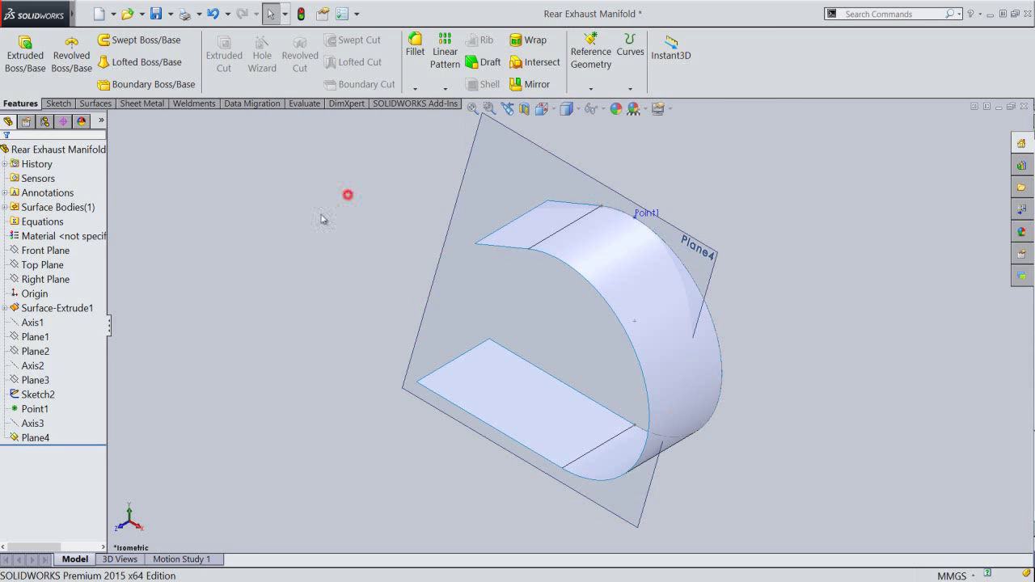
{"action": "left_click", "coordinate": [34, 408]}
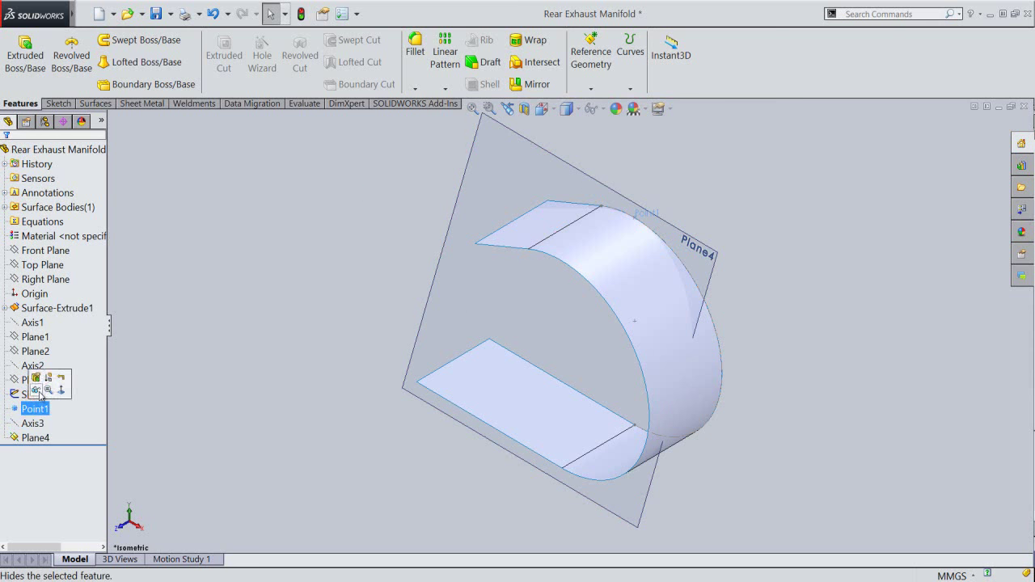
{"action": "left_click", "coordinate": [38, 393]}
{"action": "left_click", "coordinate": [156, 13]}
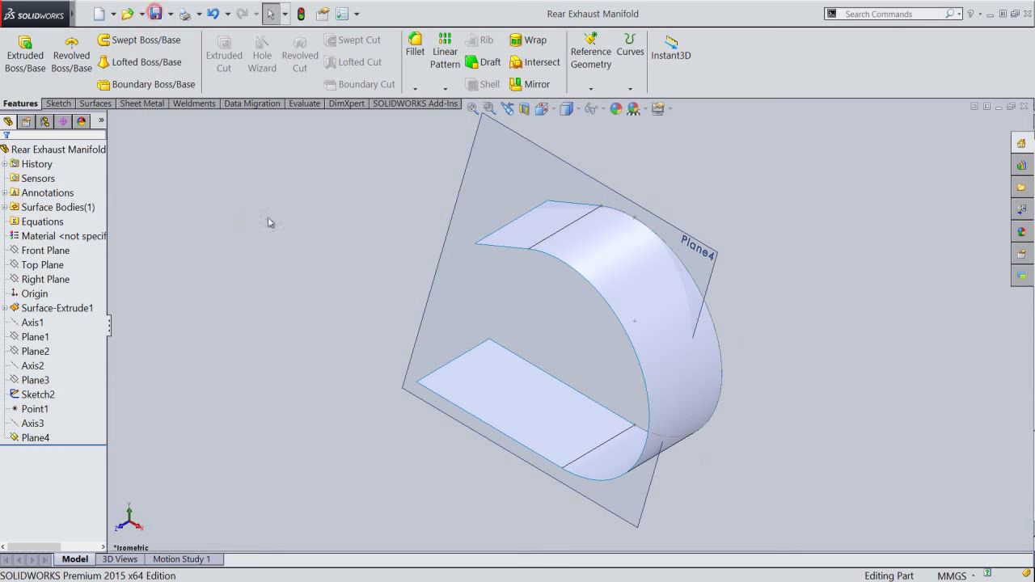
{"action": "left_click", "coordinate": [443, 264]}
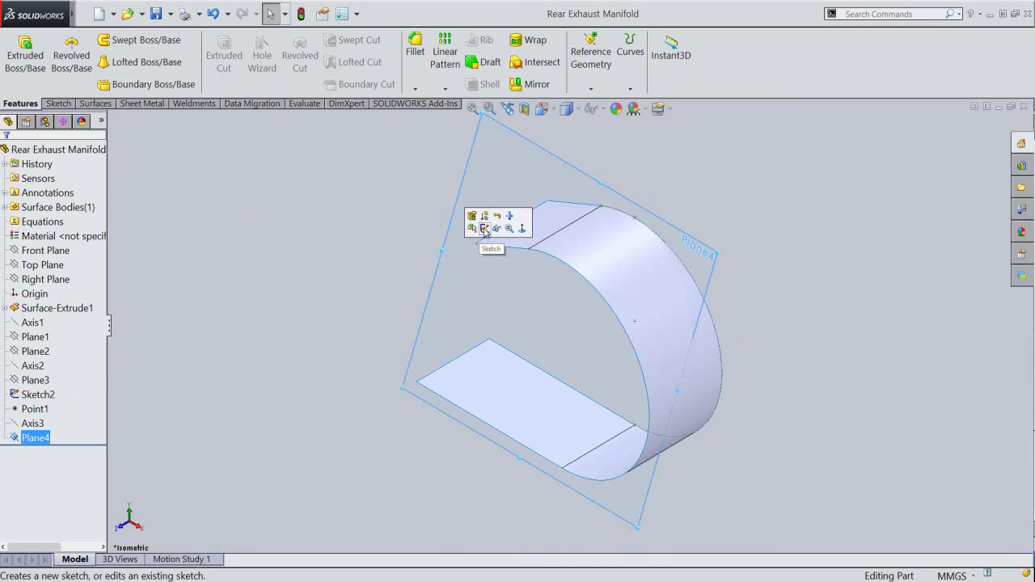
Step: Start a sketch on Plane4 with intersection curves from the curved and top faces
{"action": "left_click", "coordinate": [484, 228]}
{"action": "left_click", "coordinate": [340, 231]}
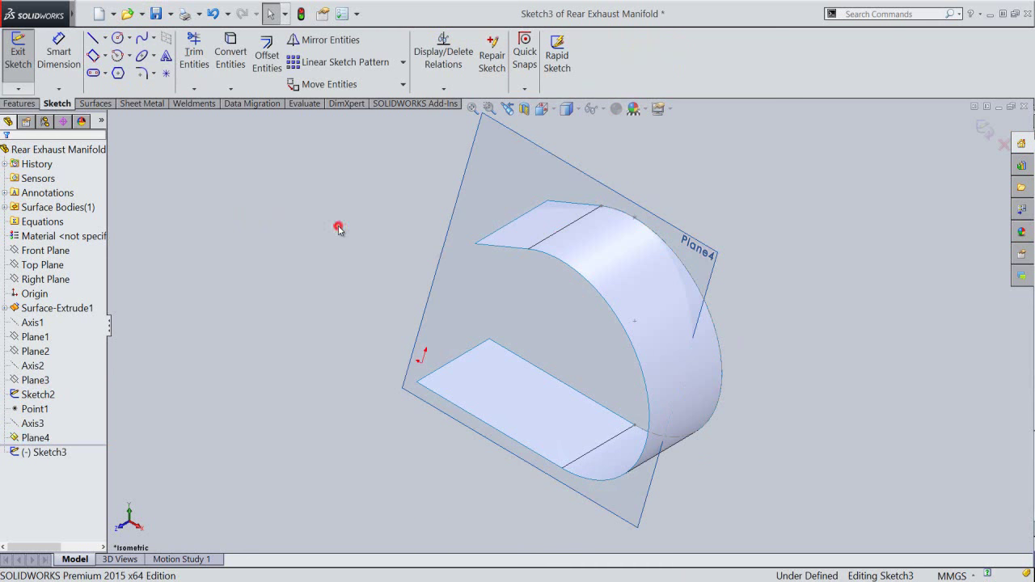
{"action": "left_click", "coordinate": [231, 88]}
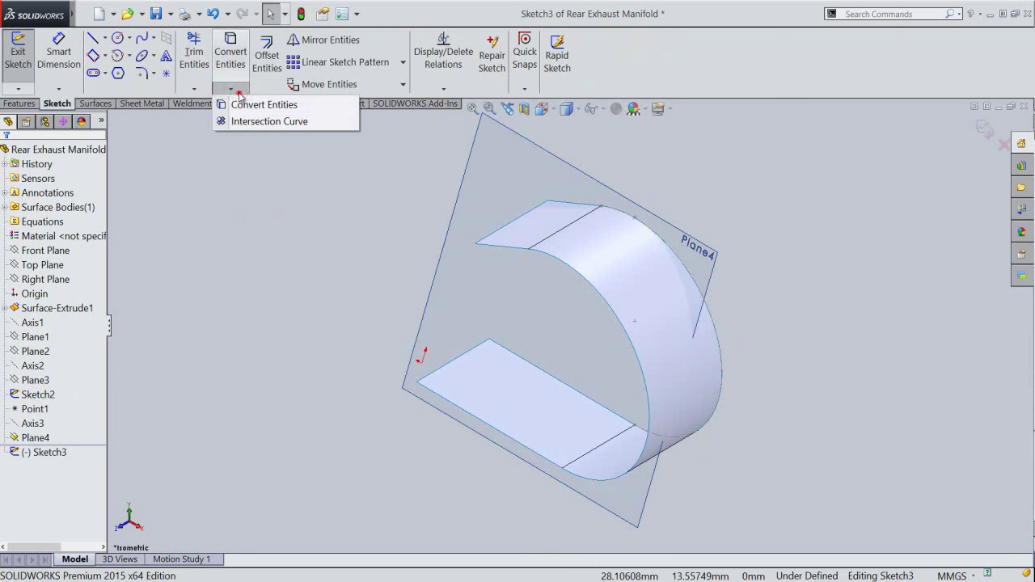
{"action": "left_click", "coordinate": [257, 122]}
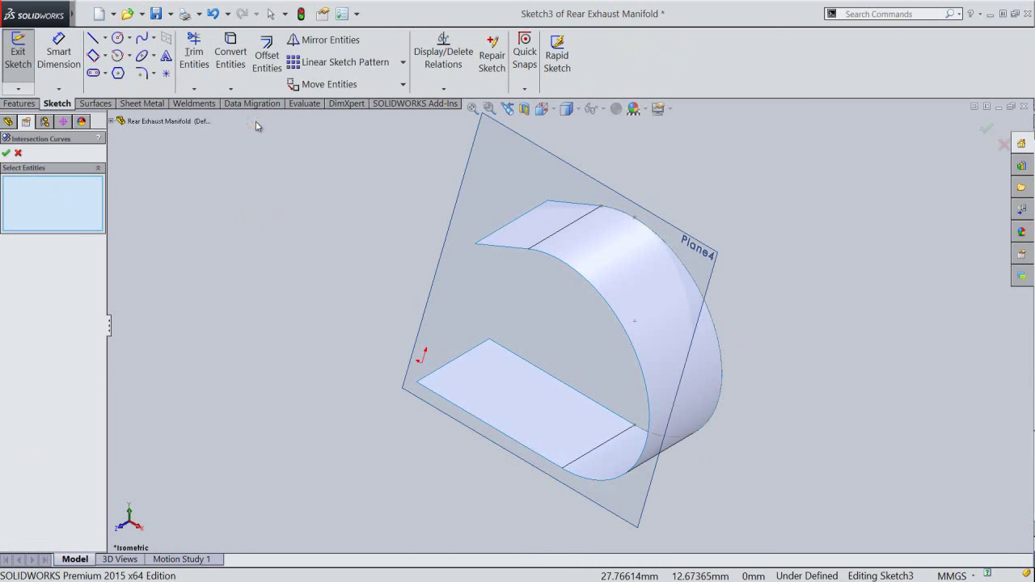
{"action": "left_click", "coordinate": [625, 276]}
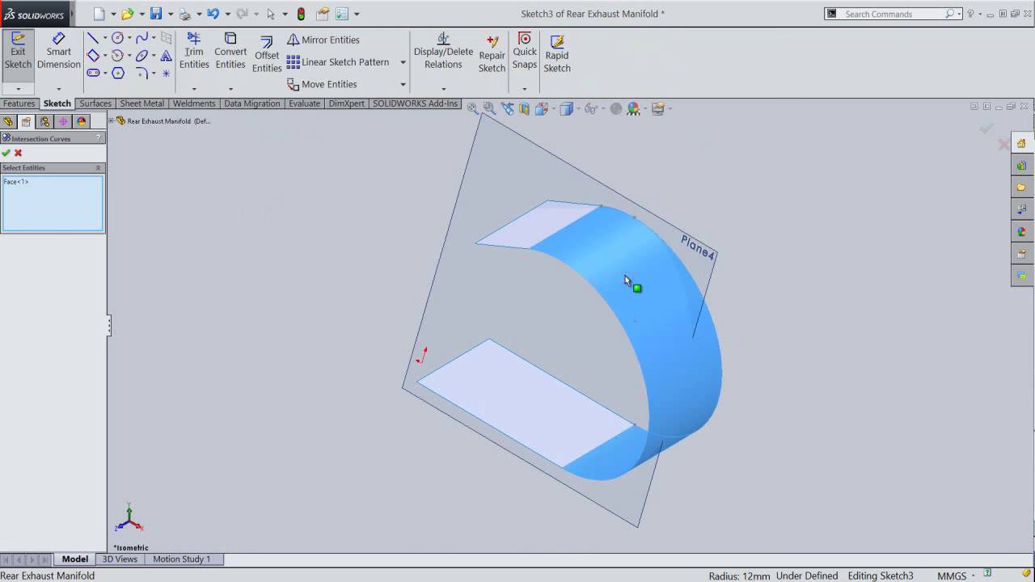
{"action": "left_click", "coordinate": [546, 228]}
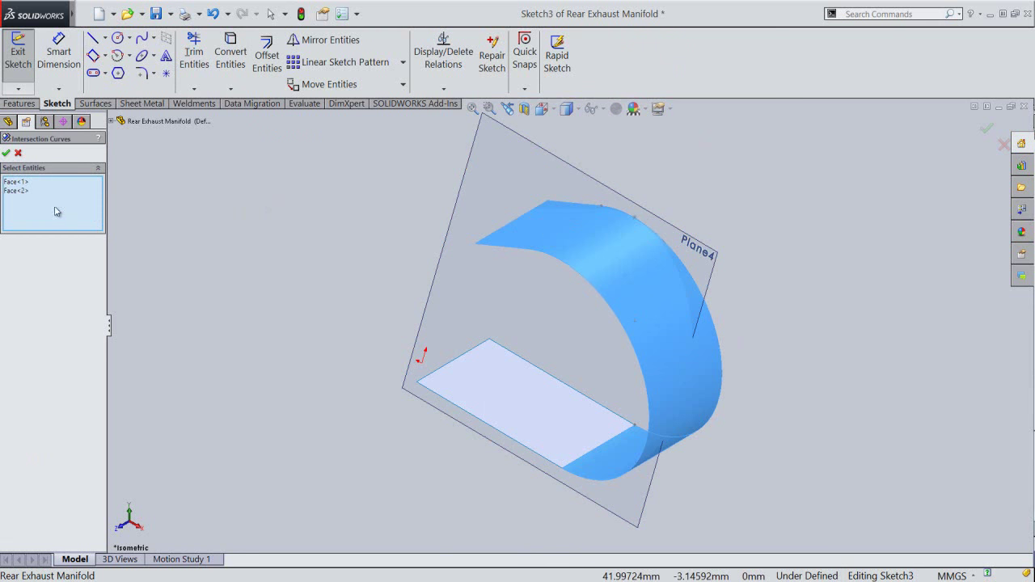
{"action": "left_click", "coordinate": [6, 152]}
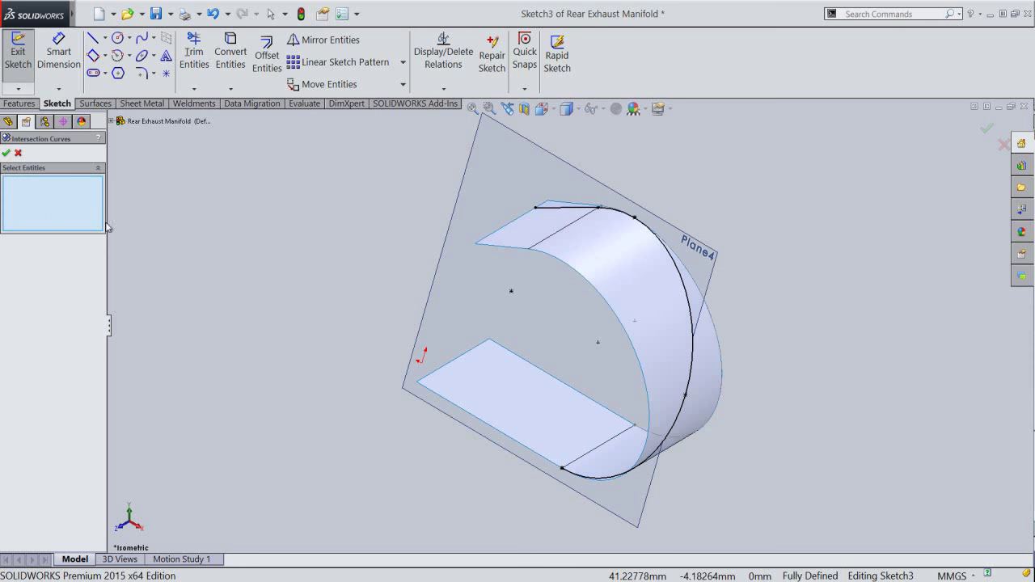
{"action": "left_click", "coordinate": [17, 152]}
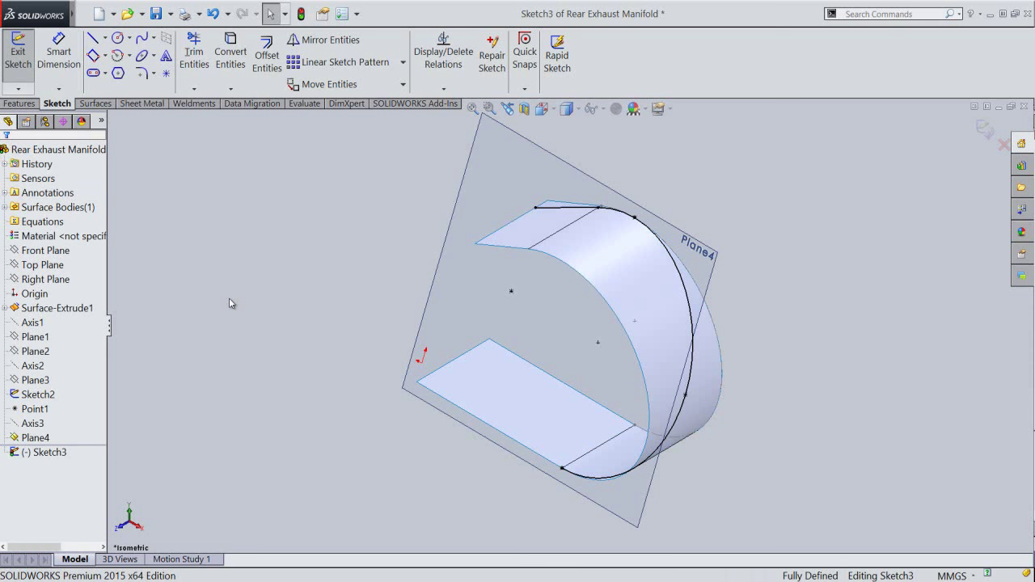
Step: Convert the lower flat surface's outer edge into Sketch3 and close the sketch
{"action": "left_click", "coordinate": [453, 403]}
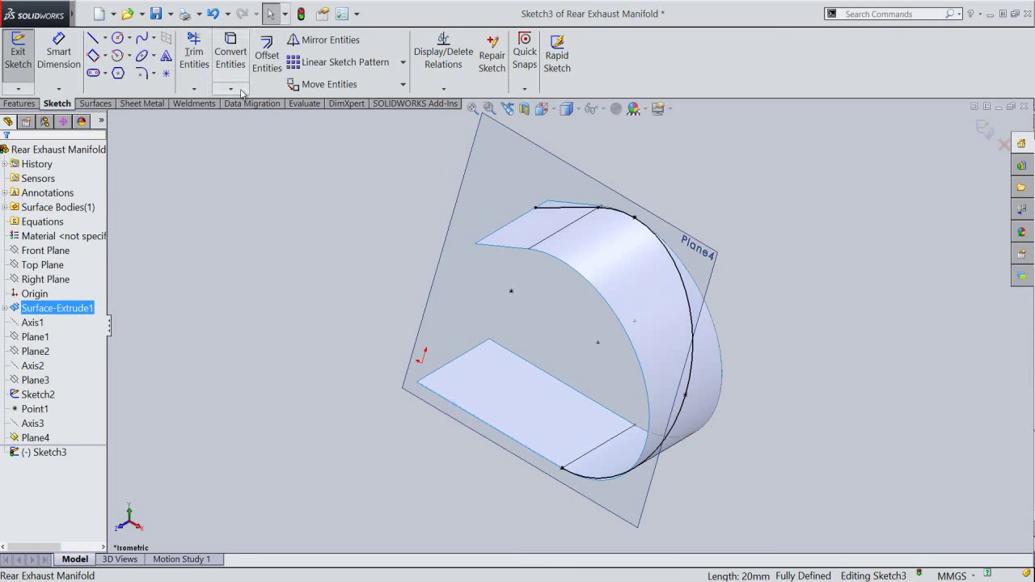
{"action": "left_click", "coordinate": [233, 57]}
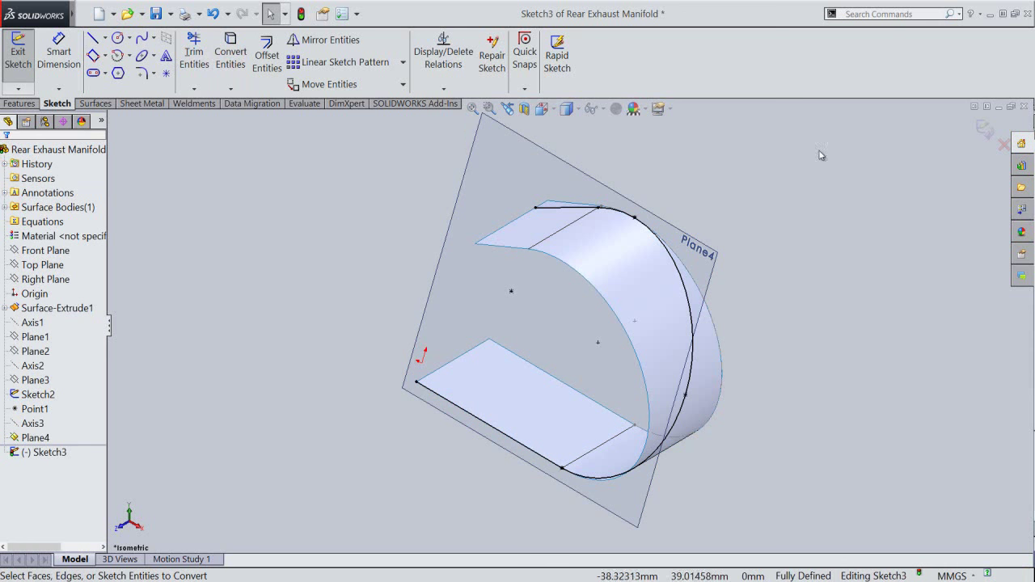
{"action": "left_click", "coordinate": [983, 131]}
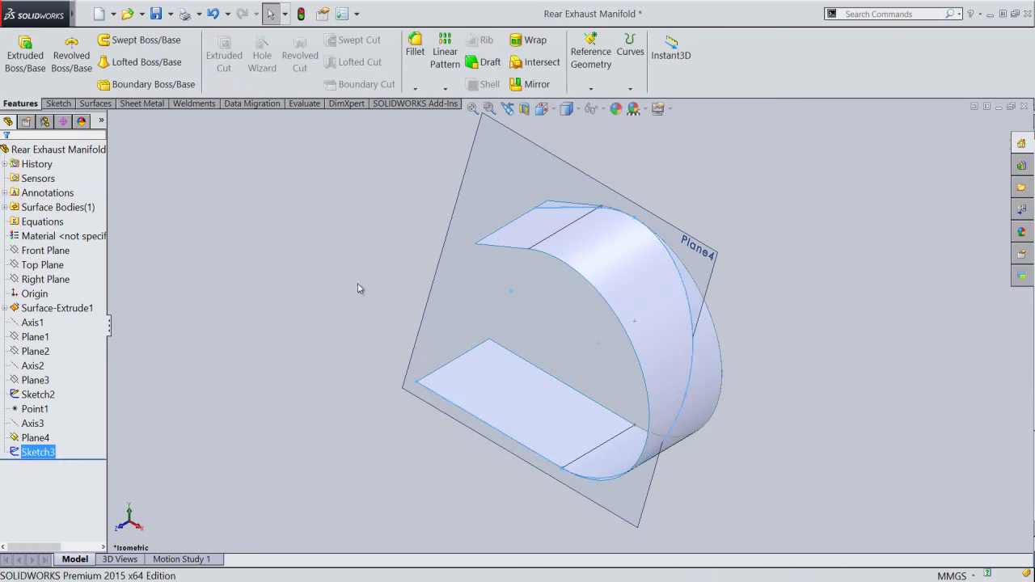
Step: Start a new 3D sketch
{"action": "left_click", "coordinate": [325, 300]}
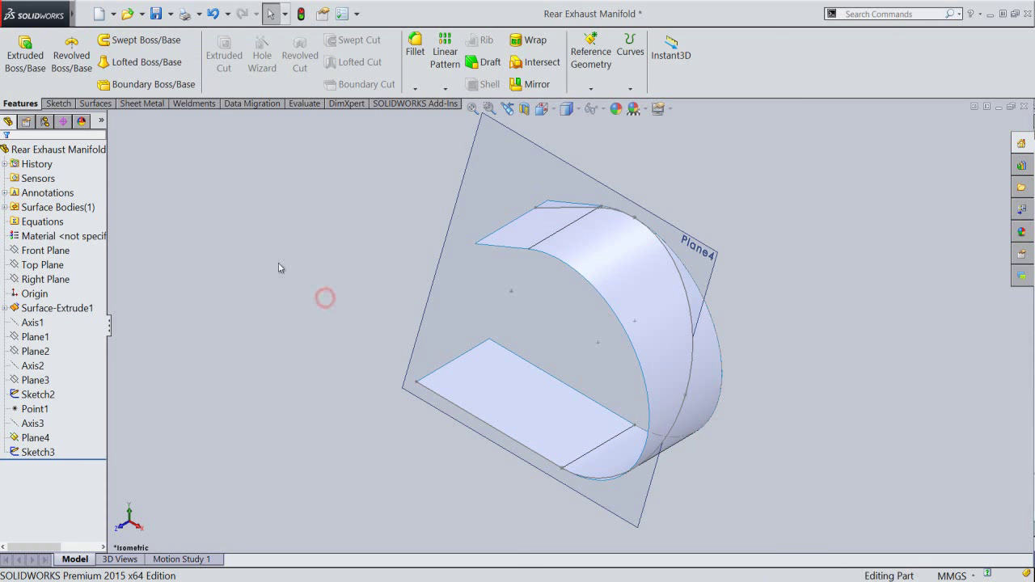
{"action": "left_click", "coordinate": [58, 104]}
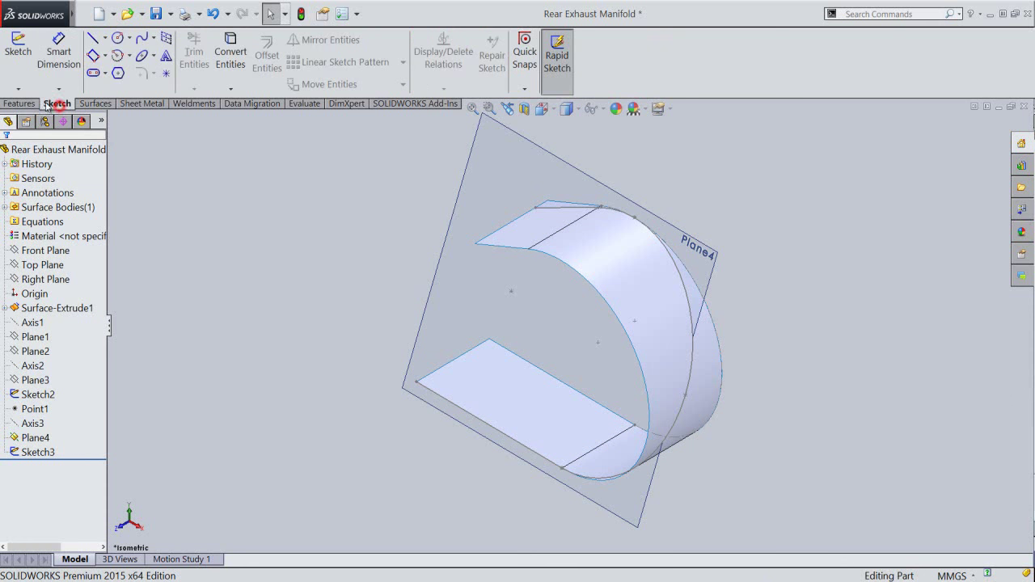
{"action": "left_click", "coordinate": [18, 89]}
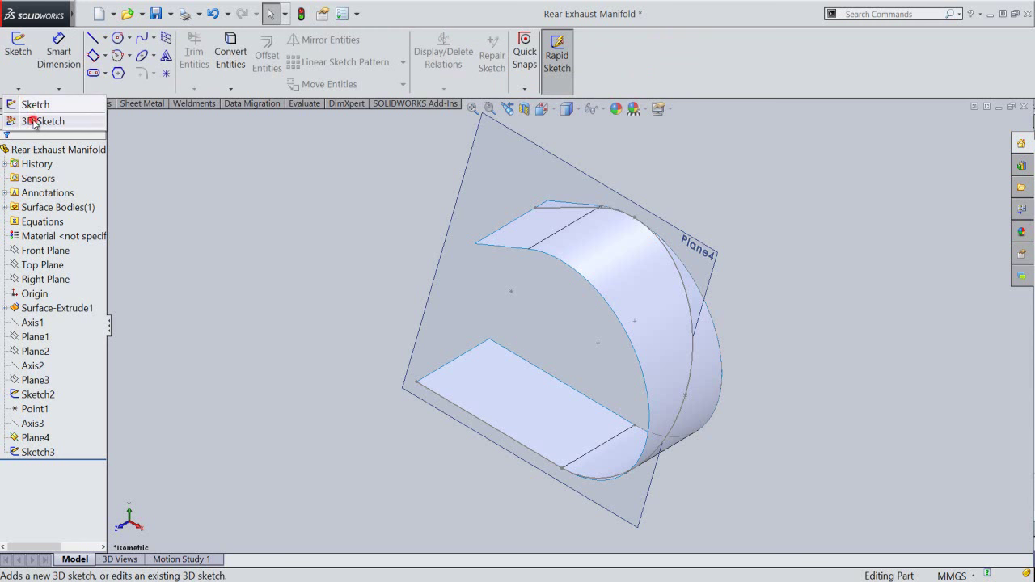
{"action": "left_click", "coordinate": [34, 121]}
{"action": "left_click", "coordinate": [213, 258]}
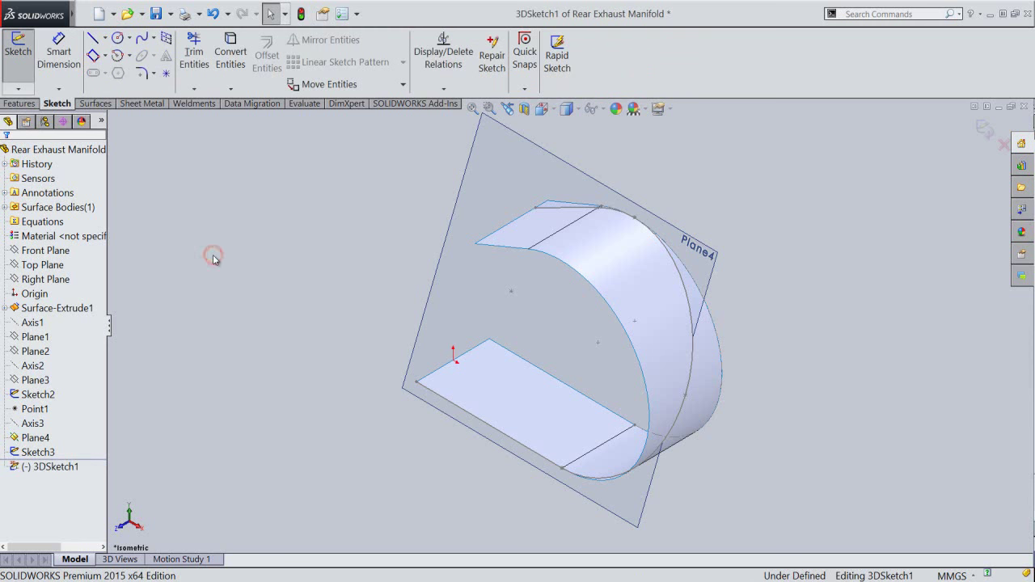
{"action": "scroll", "coordinate": [605, 201], "scroll_direction": "down", "scroll_amount": 1}
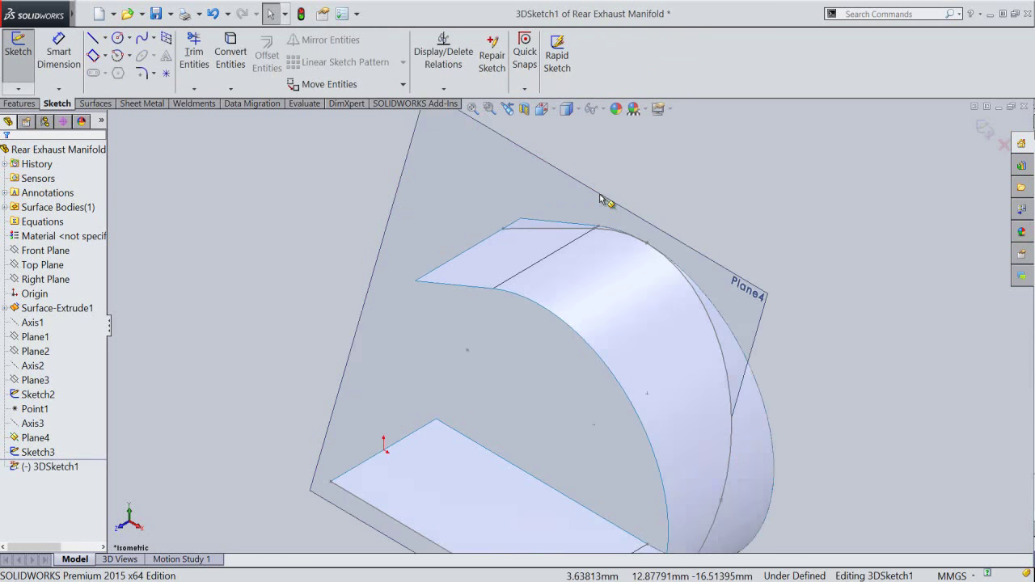
{"action": "scroll", "coordinate": [597, 213], "scroll_direction": "down", "scroll_amount": 1}
{"action": "scroll", "coordinate": [586, 211], "scroll_direction": "down", "scroll_amount": 1}
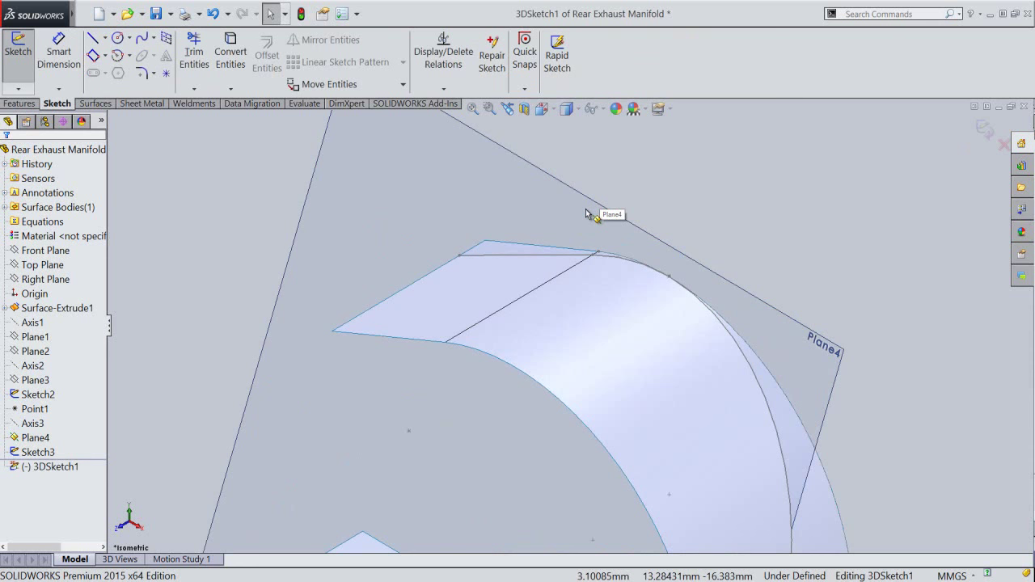
Step: Convert Sketch3's straight lines and two curves into 3DSketch1
{"action": "left_click", "coordinate": [228, 47]}
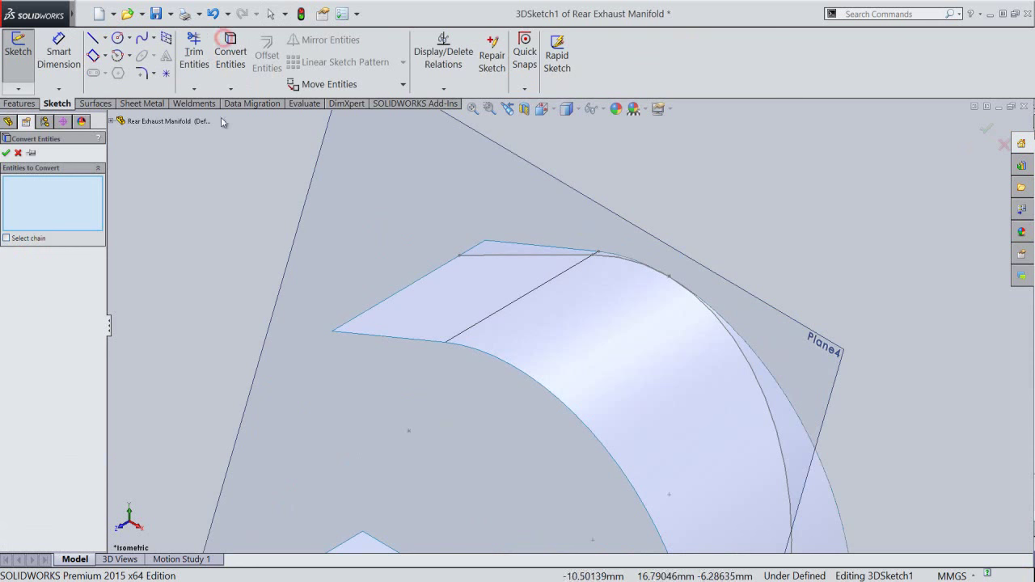
{"action": "left_click", "coordinate": [508, 254]}
{"action": "left_click", "coordinate": [606, 263]}
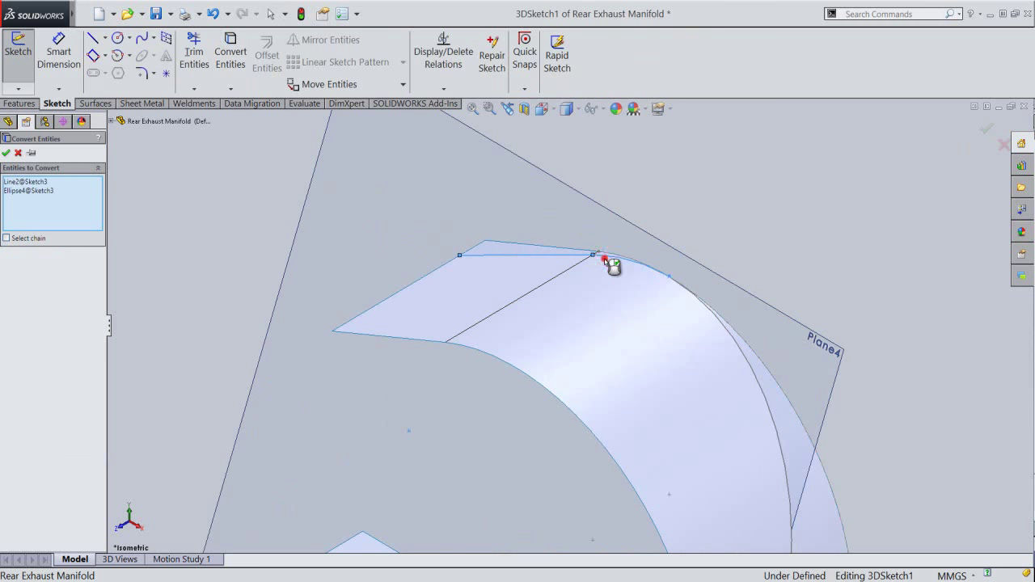
{"action": "left_click", "coordinate": [732, 334]}
{"action": "scroll", "coordinate": [743, 241], "scroll_direction": "up", "scroll_amount": 3}
{"action": "scroll", "coordinate": [720, 283], "scroll_direction": "up", "scroll_amount": 2}
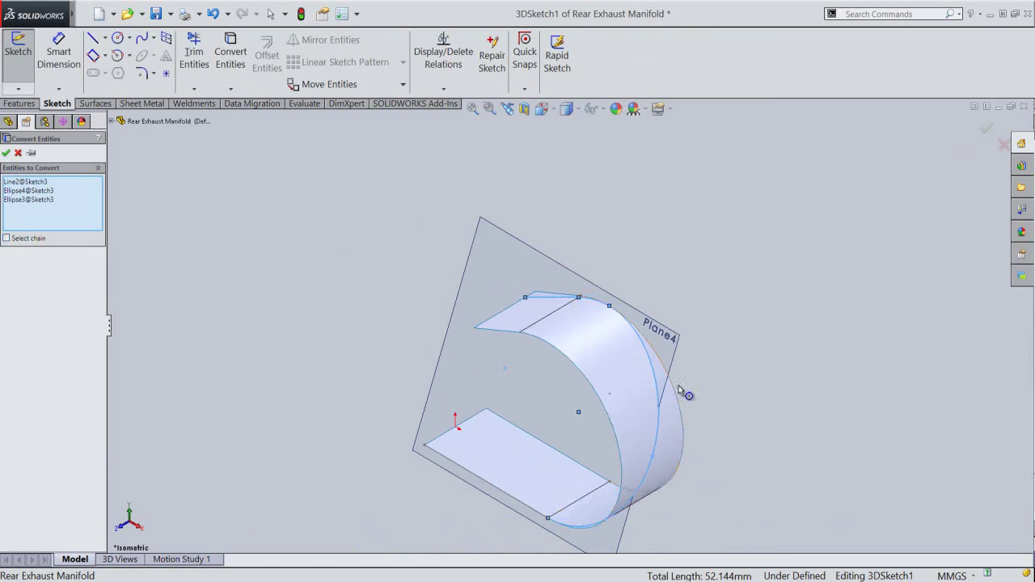
{"action": "scroll", "coordinate": [566, 535], "scroll_direction": "down", "scroll_amount": 2}
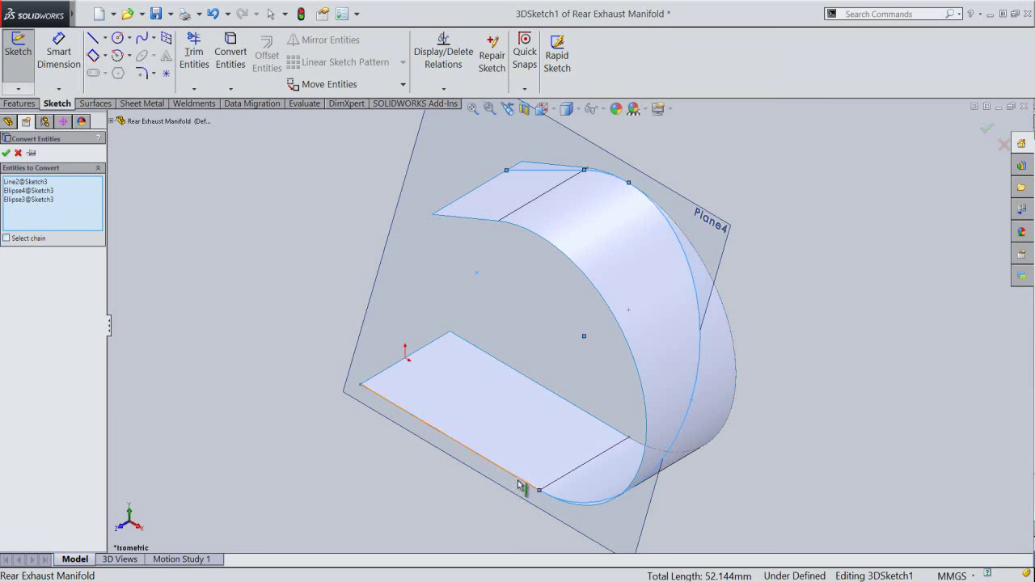
{"action": "left_click", "coordinate": [7, 153]}
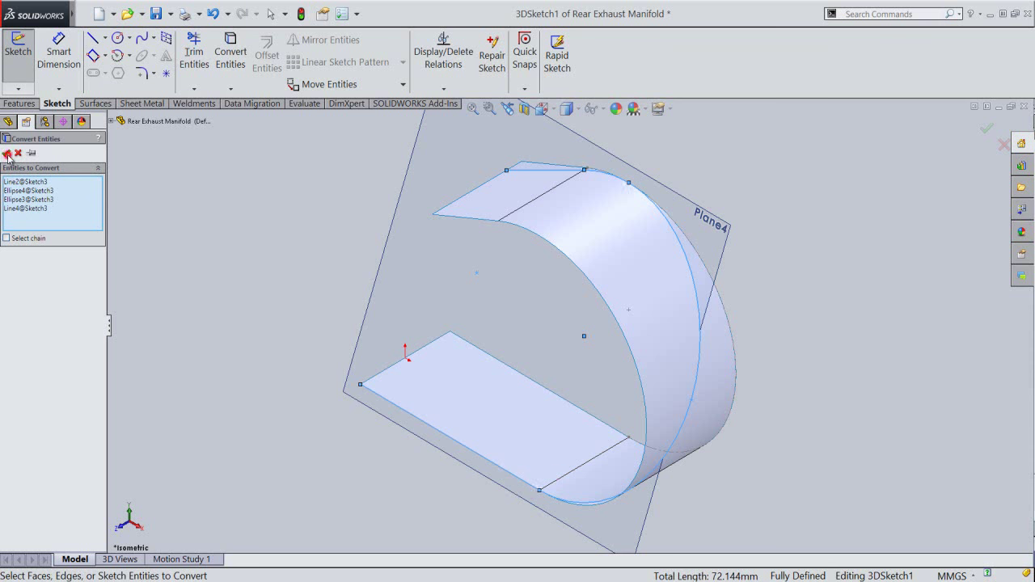
{"action": "left_click", "coordinate": [37, 451]}
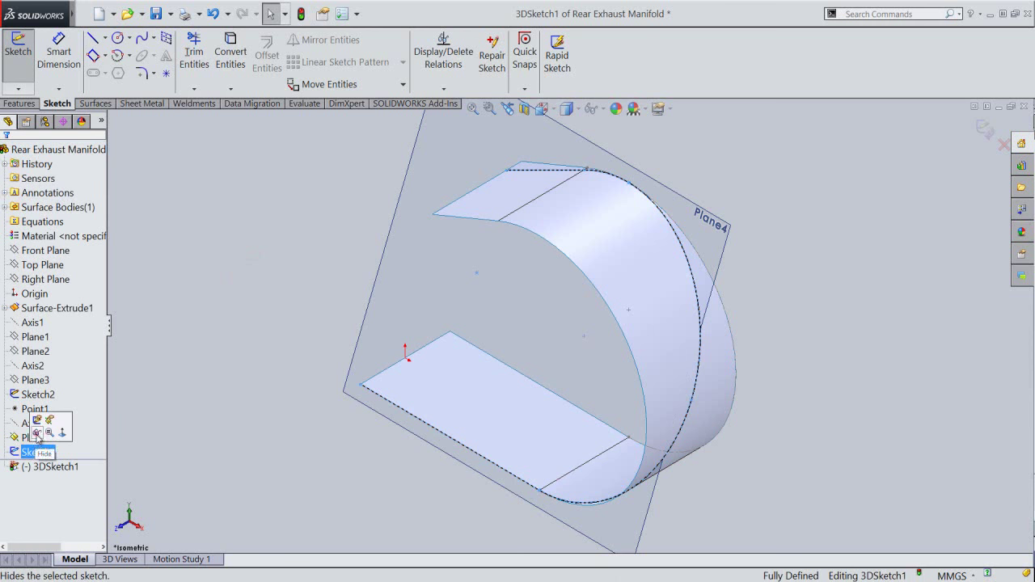
Step: Hide Sketch3 and make the 3D sketch's top straight line construction geometry
{"action": "left_click", "coordinate": [36, 435]}
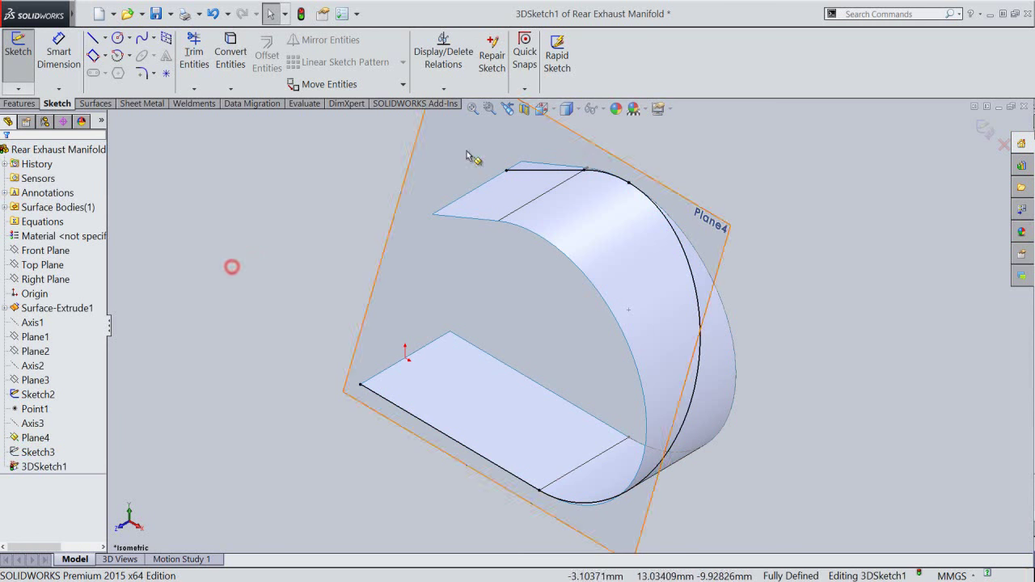
{"action": "scroll", "coordinate": [574, 226], "scroll_direction": "down", "scroll_amount": 5}
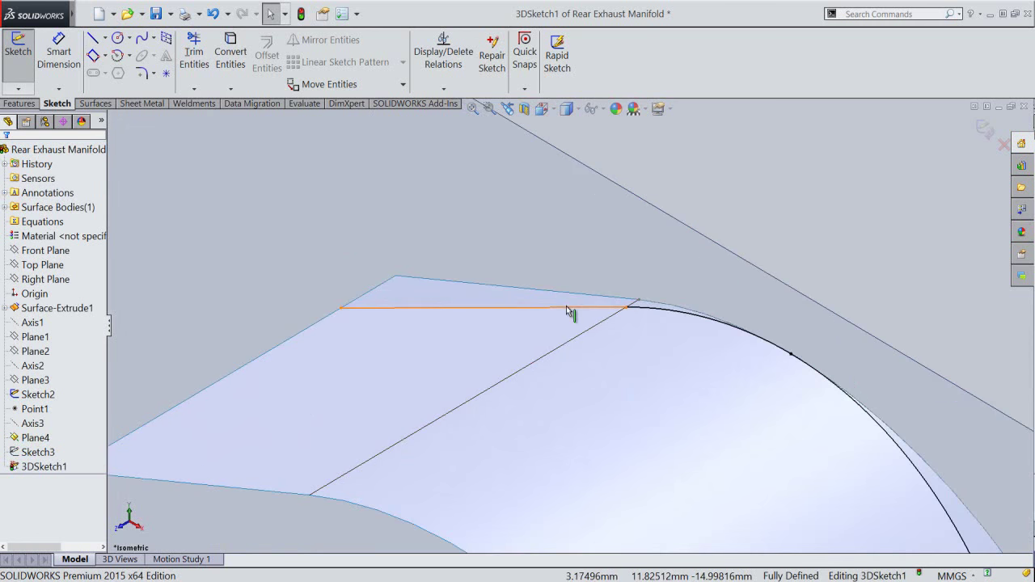
{"action": "left_click", "coordinate": [568, 306]}
{"action": "left_click", "coordinate": [608, 272]}
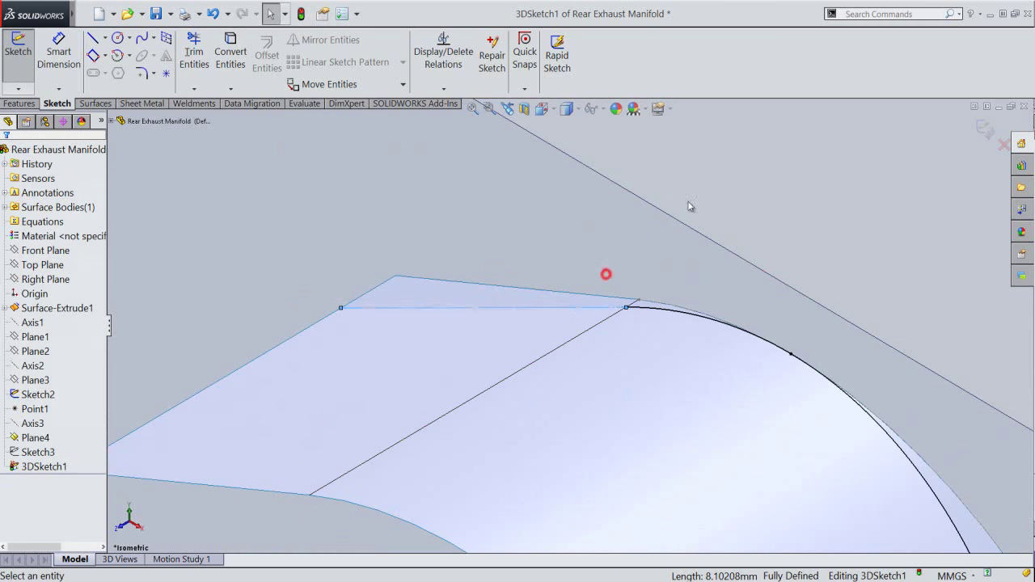
Step: Draw a 0.5 mm line from the arc's endpoint back along the top straight edge
{"action": "right_click", "coordinate": [724, 154]}
{"action": "left_click", "coordinate": [738, 129]}
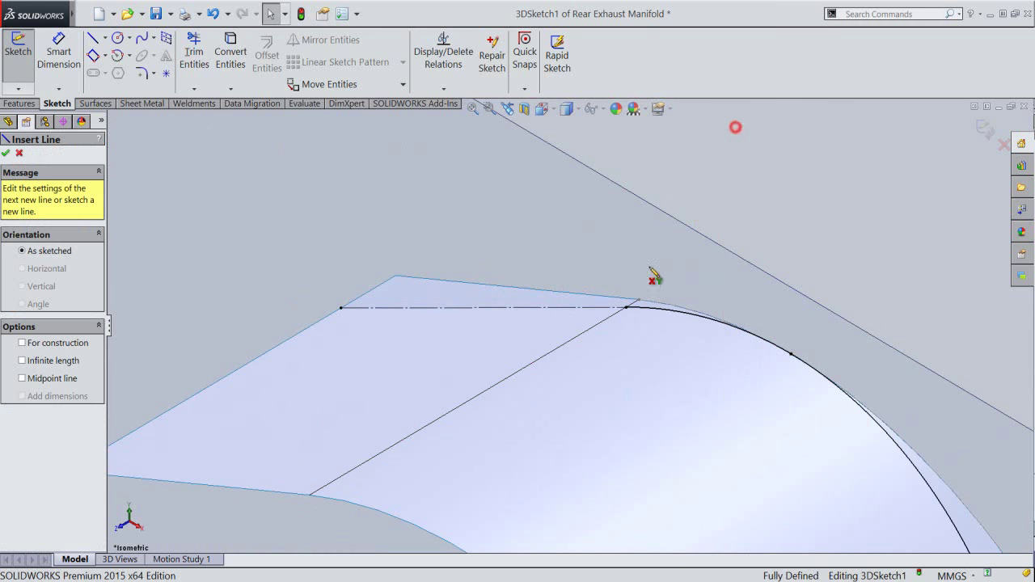
{"action": "scroll", "coordinate": [629, 302], "scroll_direction": "down", "scroll_amount": 2}
{"action": "scroll", "coordinate": [619, 316], "scroll_direction": "down", "scroll_amount": 2}
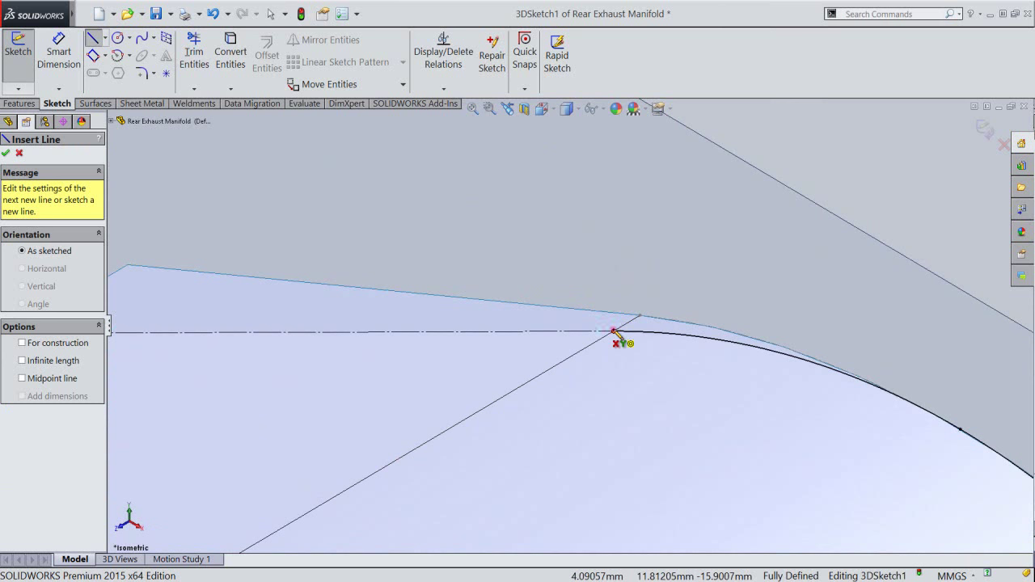
{"action": "left_click", "coordinate": [614, 331]}
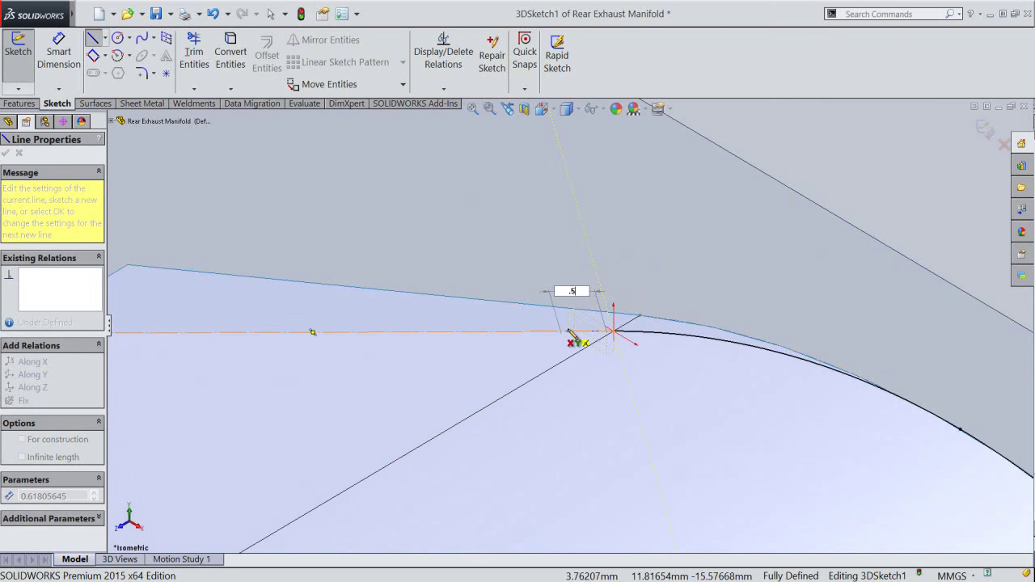
{"action": "left_click", "coordinate": [574, 332]}
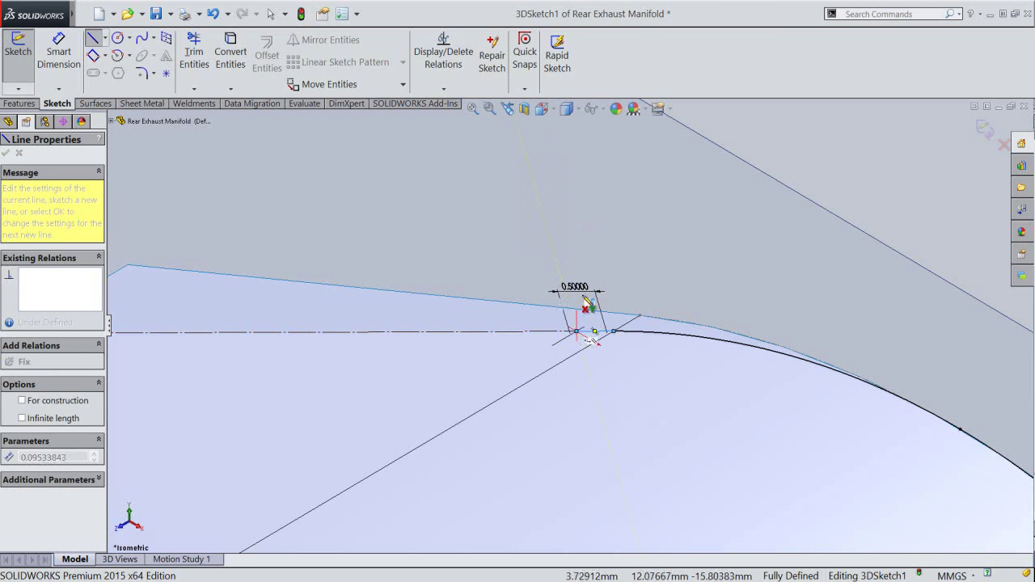
{"action": "right_click", "coordinate": [597, 267]}
{"action": "left_click", "coordinate": [620, 275]}
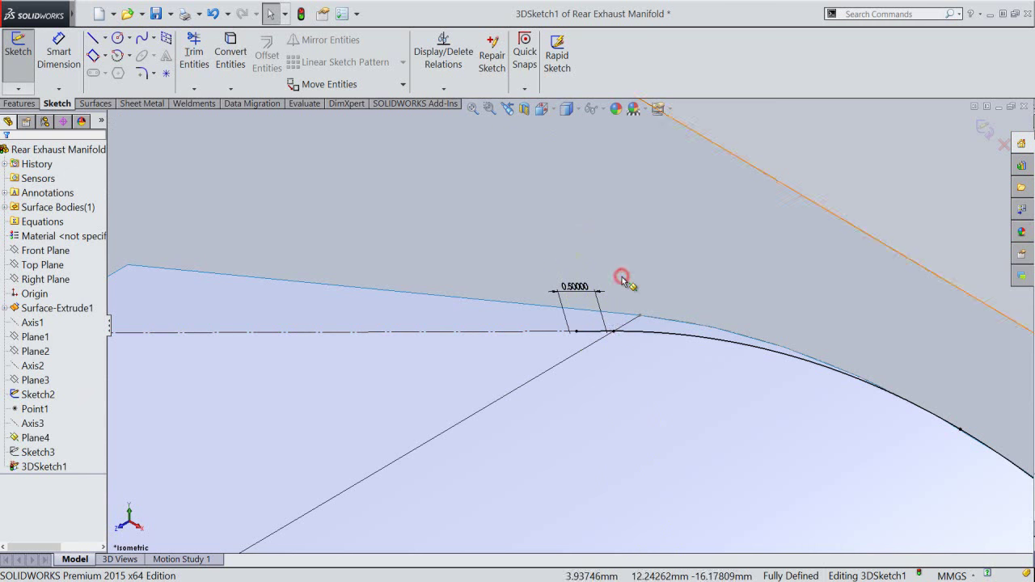
{"action": "middle_click_drag", "start_coordinate": [612, 334], "coordinate": [574, 213]}
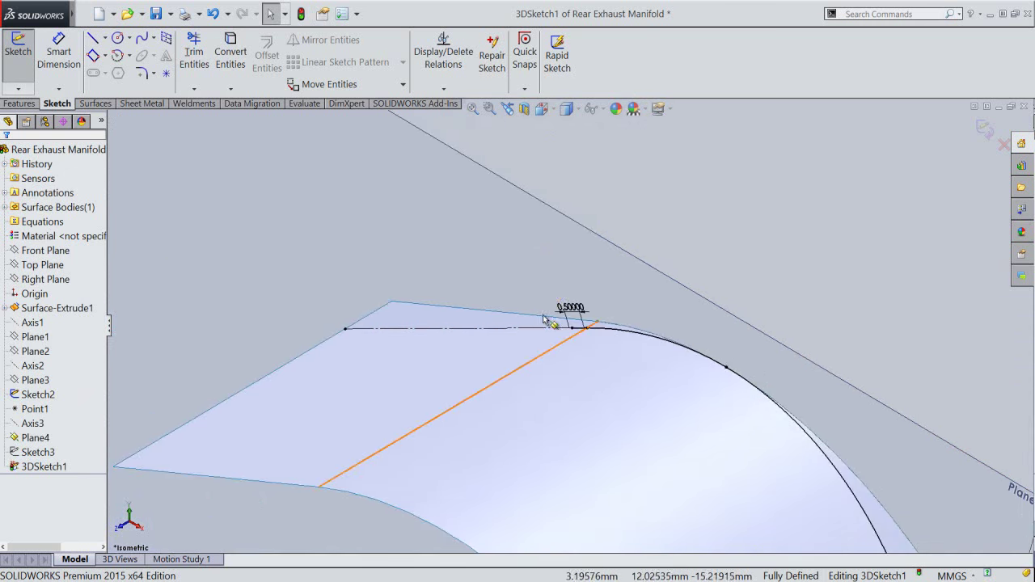
{"action": "right_click", "coordinate": [580, 203]}
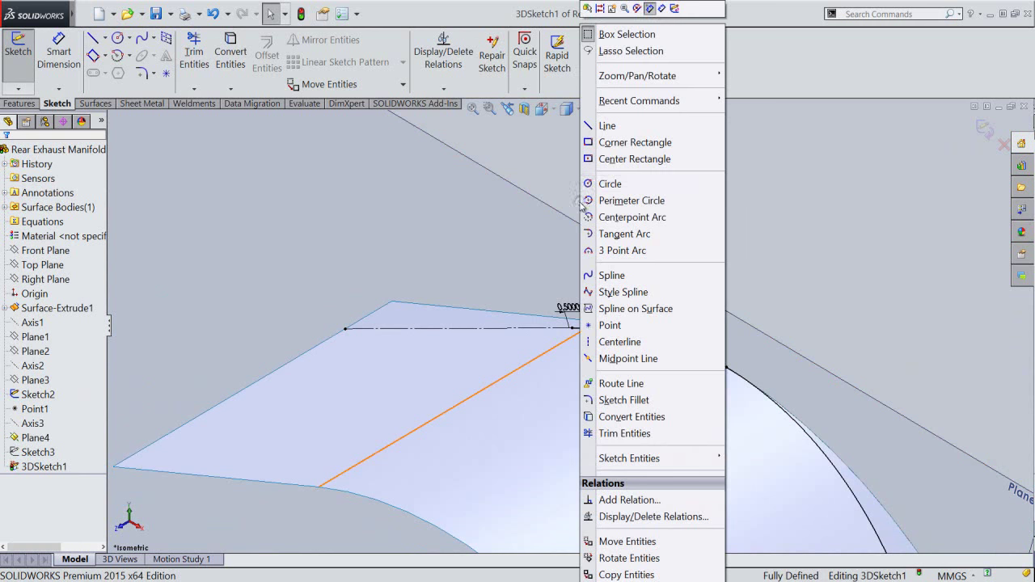
{"action": "left_click", "coordinate": [606, 126]}
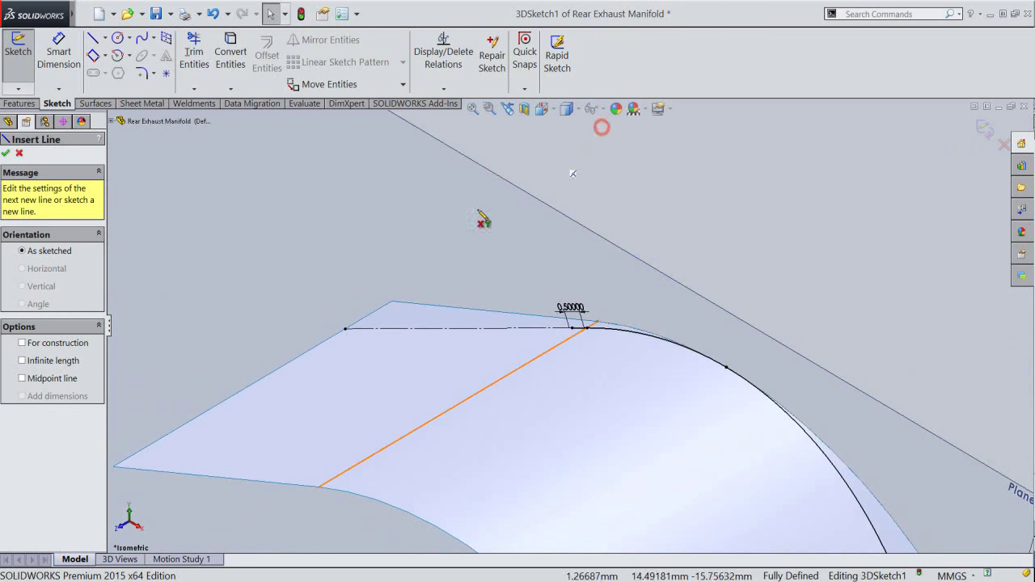
Step: Draw a 7 mm line from the far end of the straight line
{"action": "left_click", "coordinate": [345, 330]}
{"action": "type", "text": "7"}
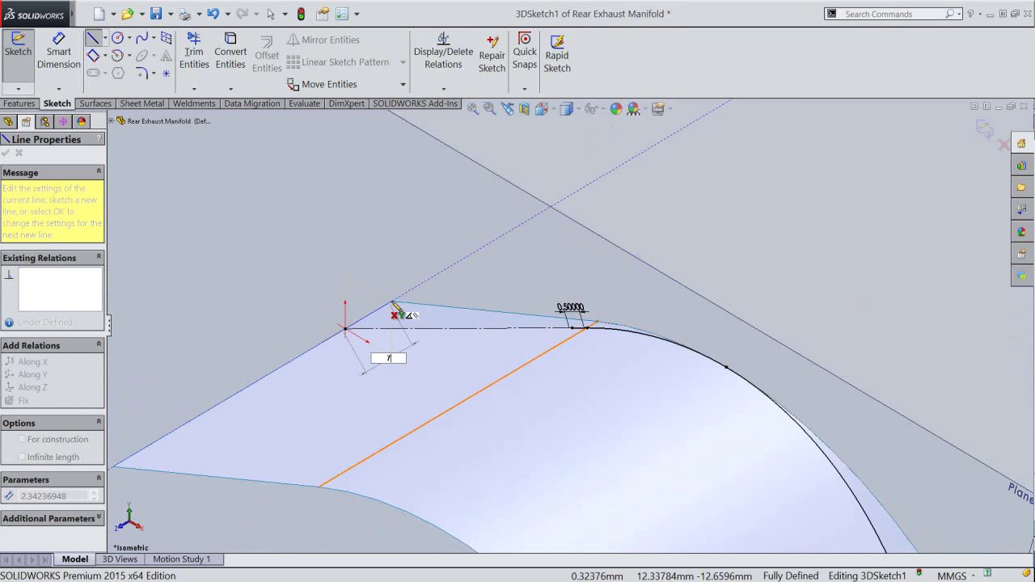
{"action": "key", "text": "Return"}
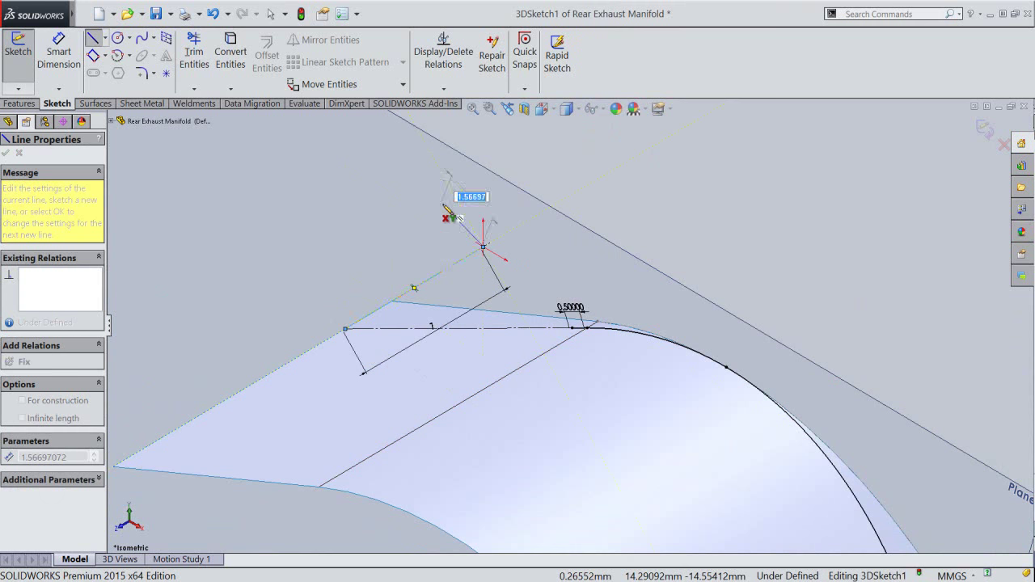
{"action": "right_click", "coordinate": [449, 214]}
{"action": "left_click", "coordinate": [453, 213]}
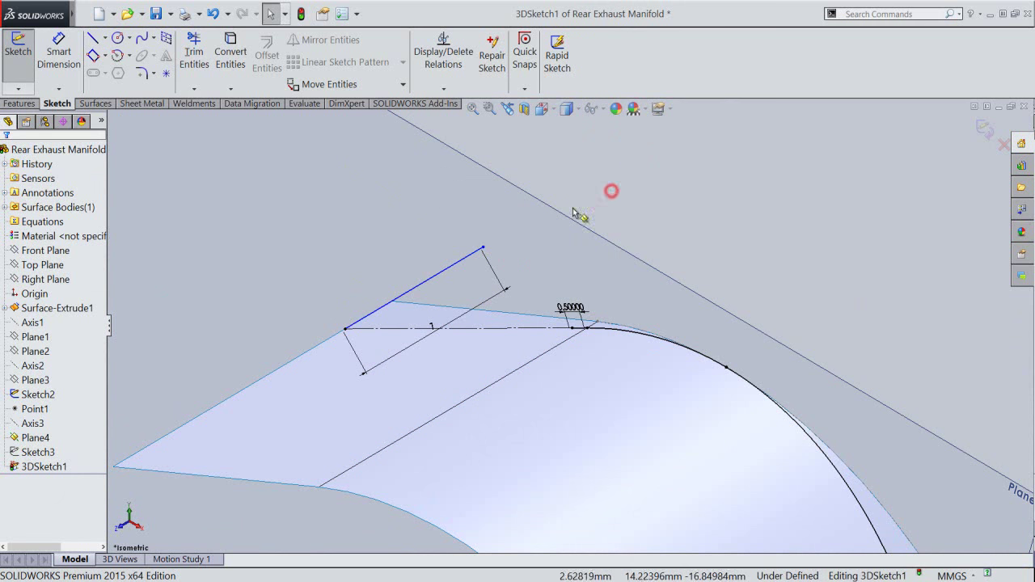
Step: Make the 7 mm line parallel to the surface's sloped edge
{"action": "left_click", "coordinate": [441, 271]}
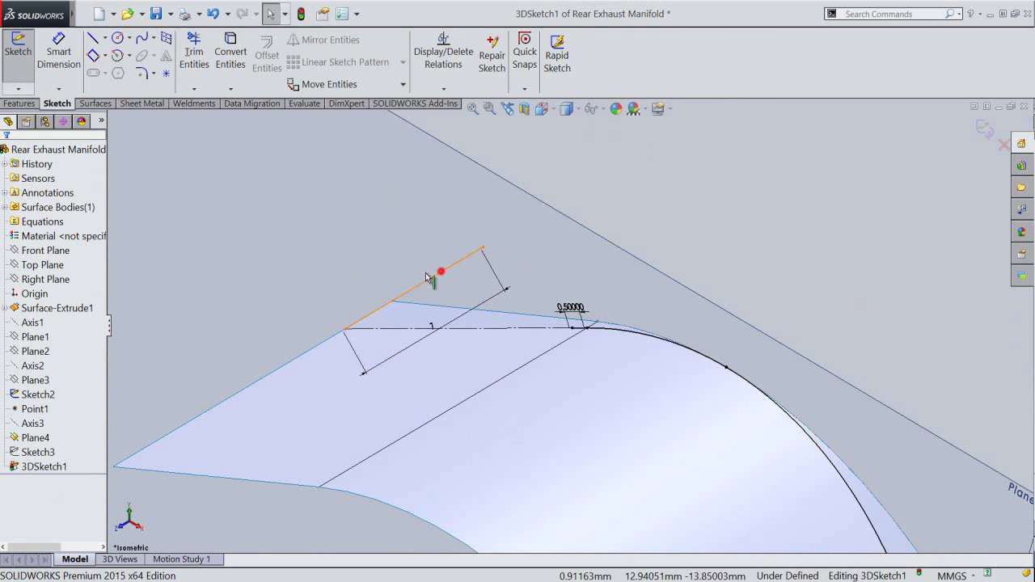
{"action": "left_click", "coordinate": [313, 350], "text": "ctrl"}
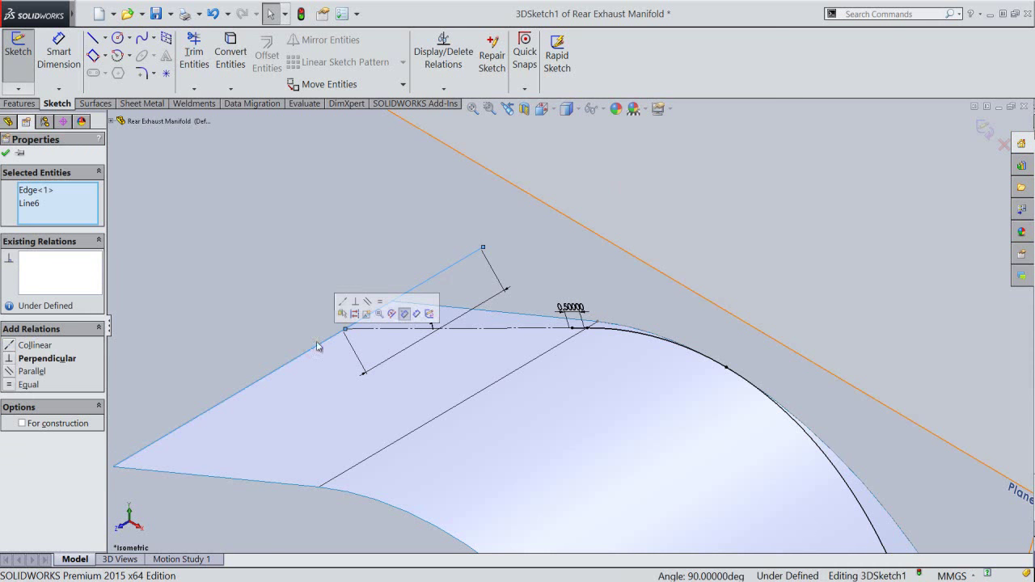
{"action": "left_click", "coordinate": [368, 302]}
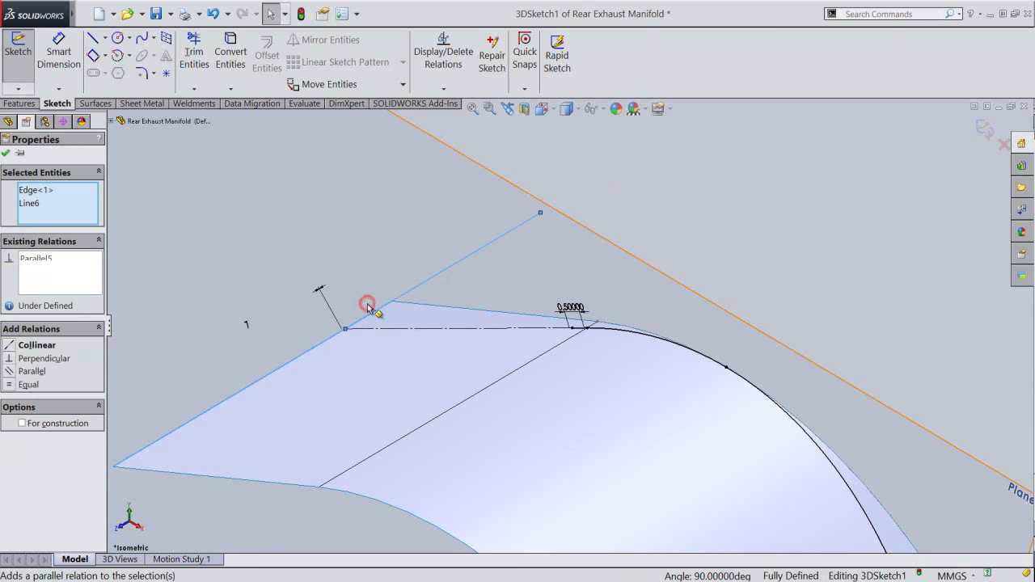
{"action": "left_click", "coordinate": [607, 210]}
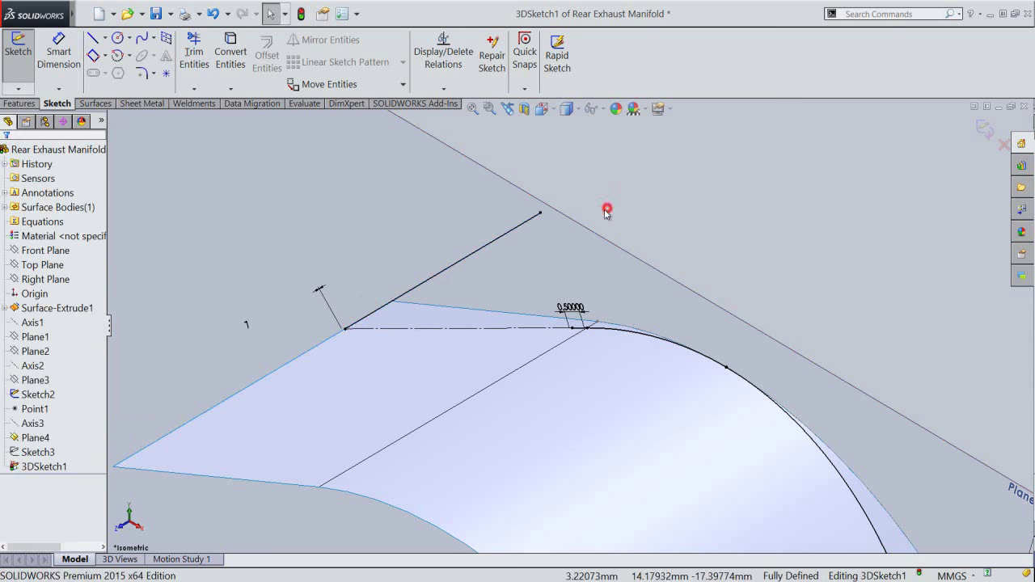
Step: Convert the 7 mm line to construction geometry and draw a 4 mm line from its tip
{"action": "left_click", "coordinate": [527, 222]}
{"action": "left_click", "coordinate": [567, 191]}
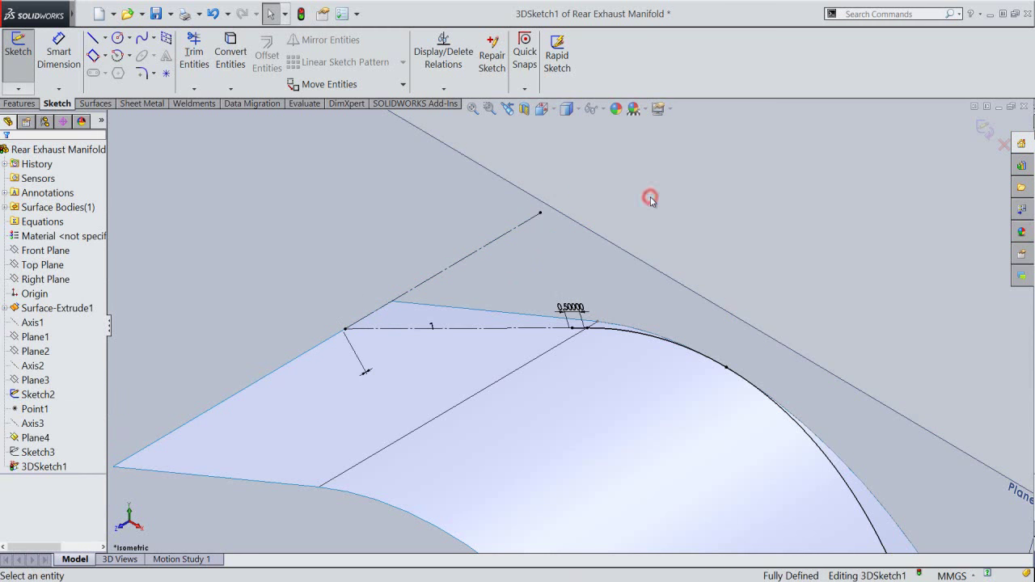
{"action": "right_click", "coordinate": [651, 198]}
{"action": "left_click", "coordinate": [684, 122]}
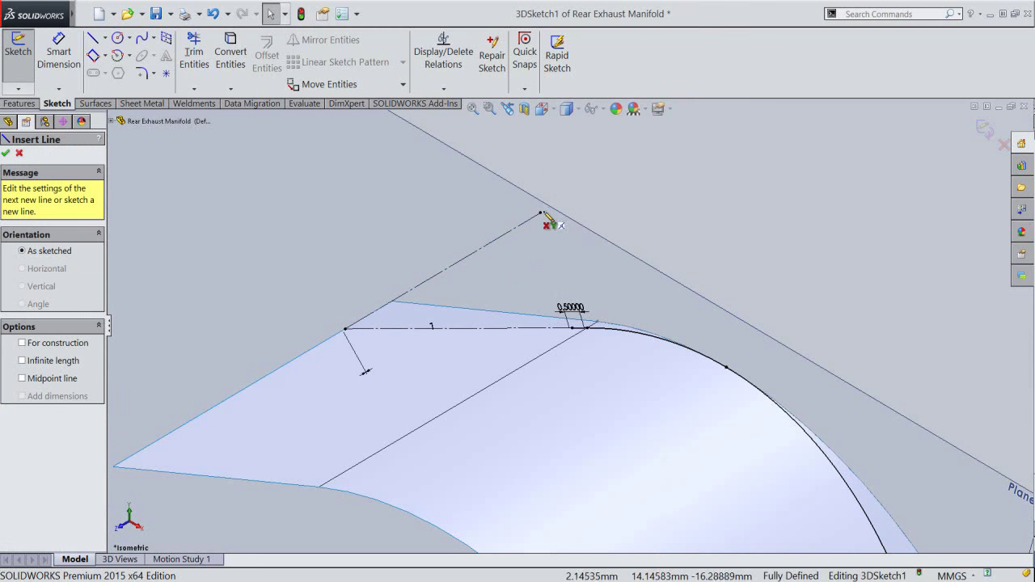
{"action": "left_click", "coordinate": [541, 213]}
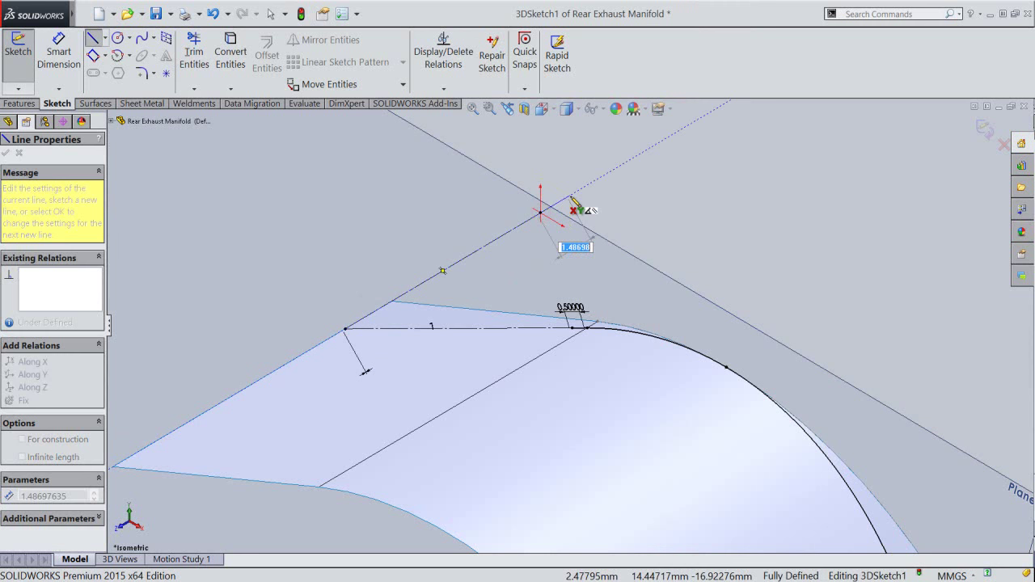
{"action": "type", "text": "4"}
{"action": "key", "text": "Return"}
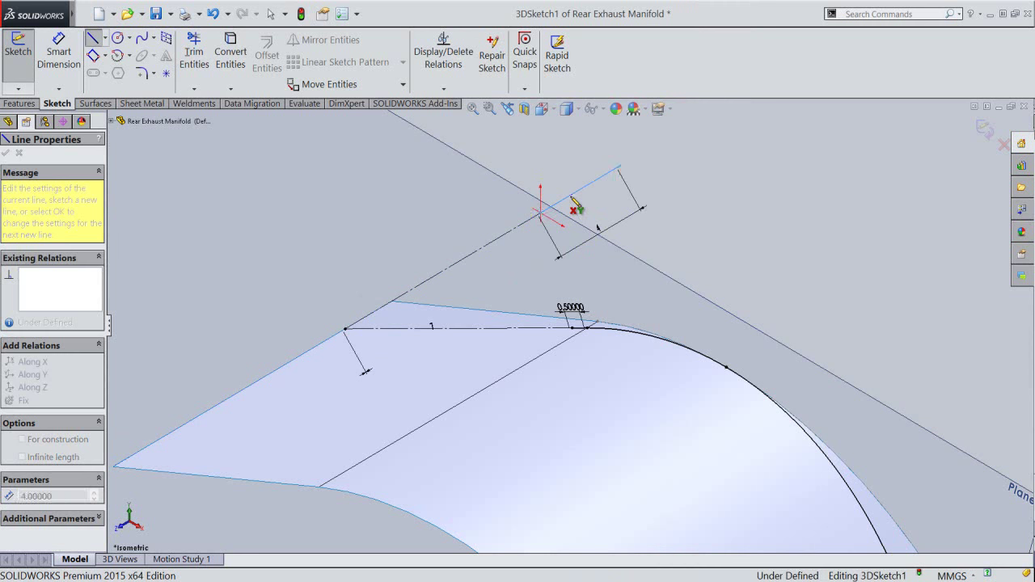
{"action": "right_click", "coordinate": [661, 208]}
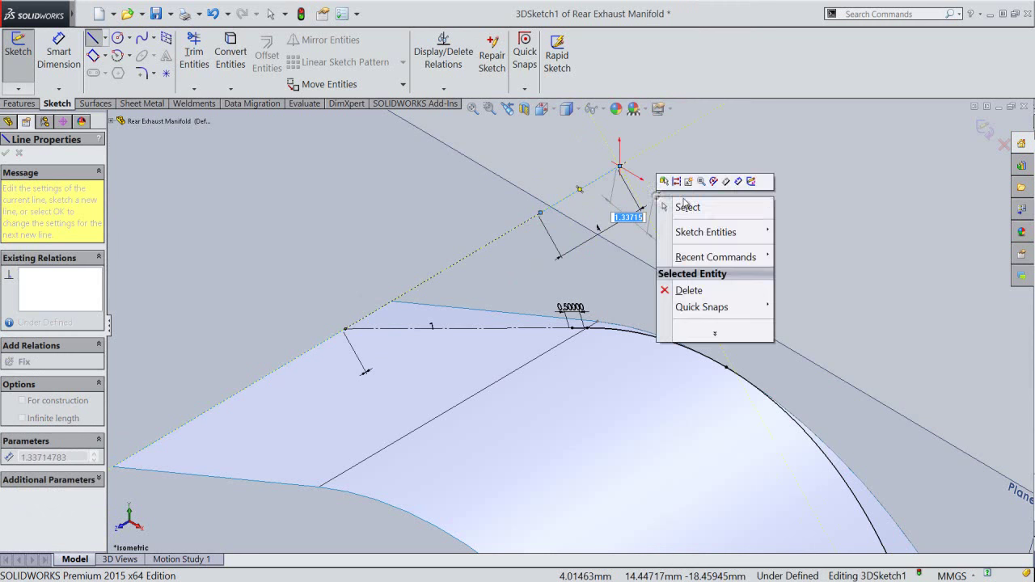
{"action": "left_click", "coordinate": [688, 204]}
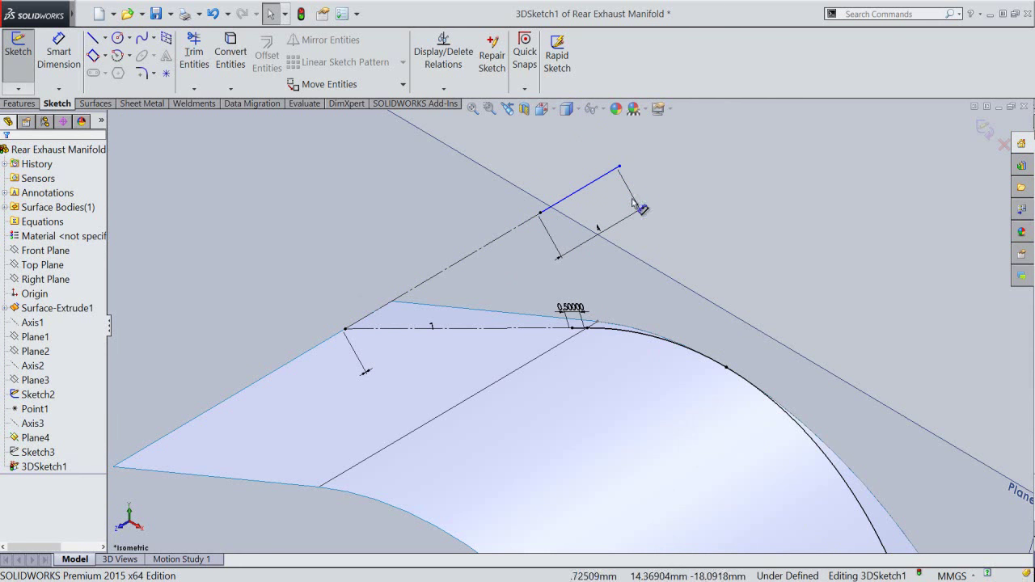
Step: Make the 4 mm line collinear with the model edge
{"action": "left_click", "coordinate": [577, 199]}
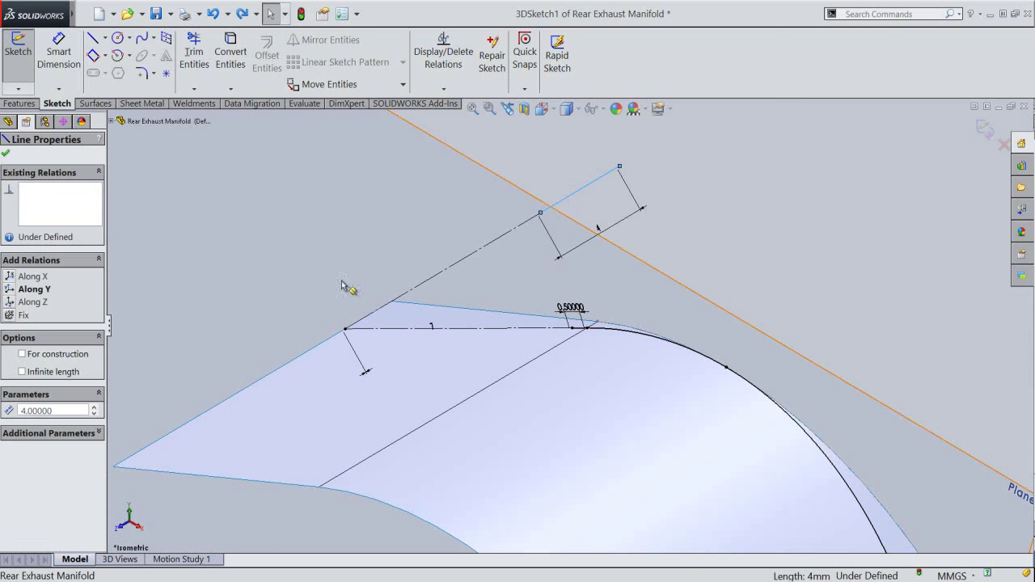
{"action": "left_click", "coordinate": [308, 353], "text": "ctrl"}
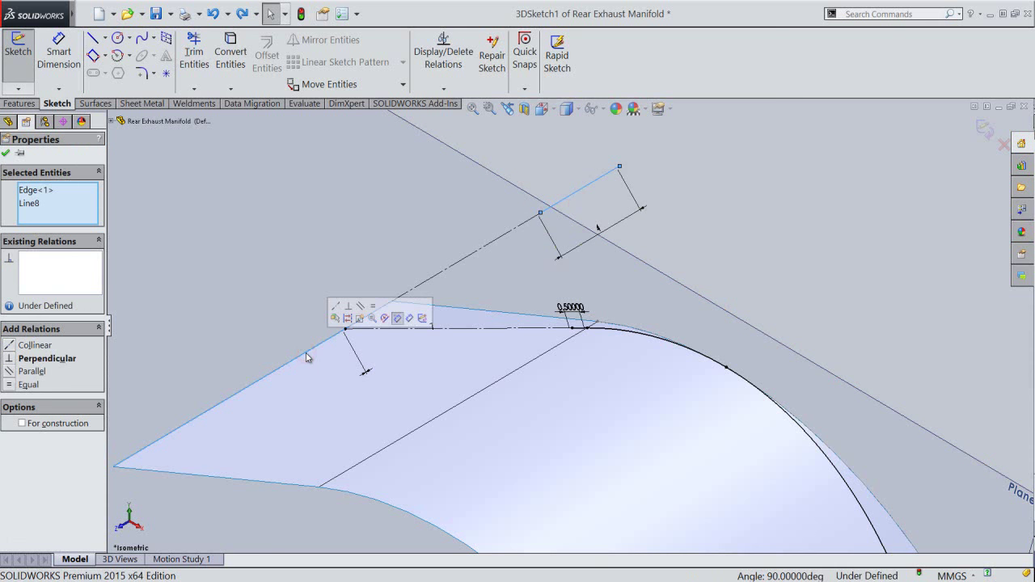
{"action": "left_click", "coordinate": [336, 306]}
{"action": "left_click", "coordinate": [701, 232]}
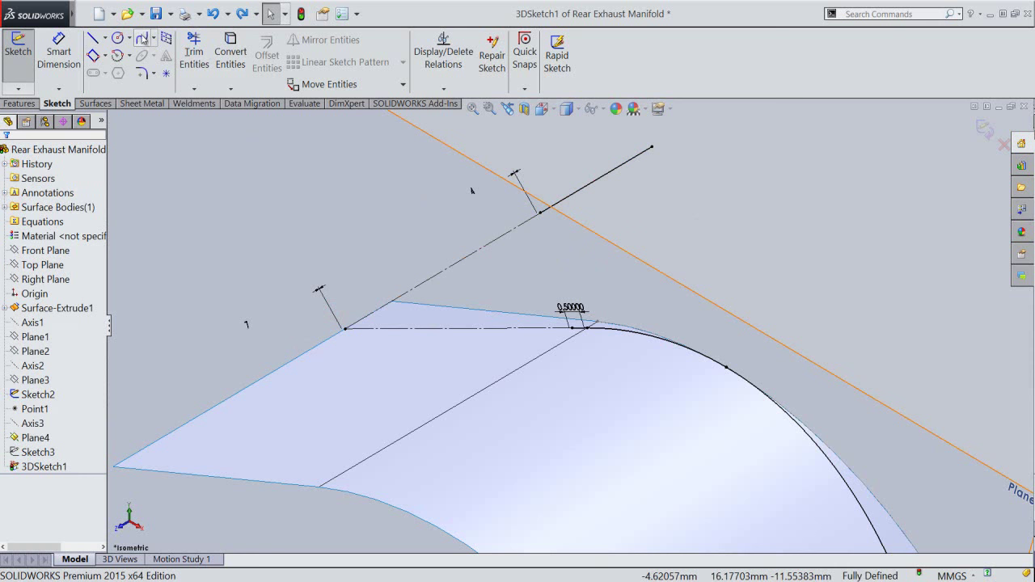
{"action": "left_click", "coordinate": [142, 39]}
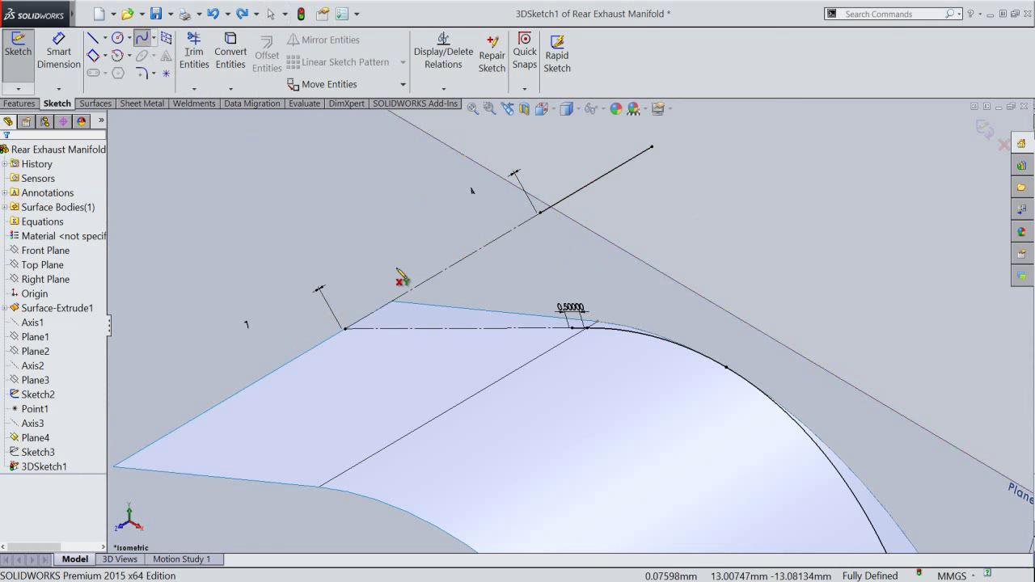
Step: Draw a spline from the short line's end to the construction line's tip
{"action": "left_click", "coordinate": [572, 328]}
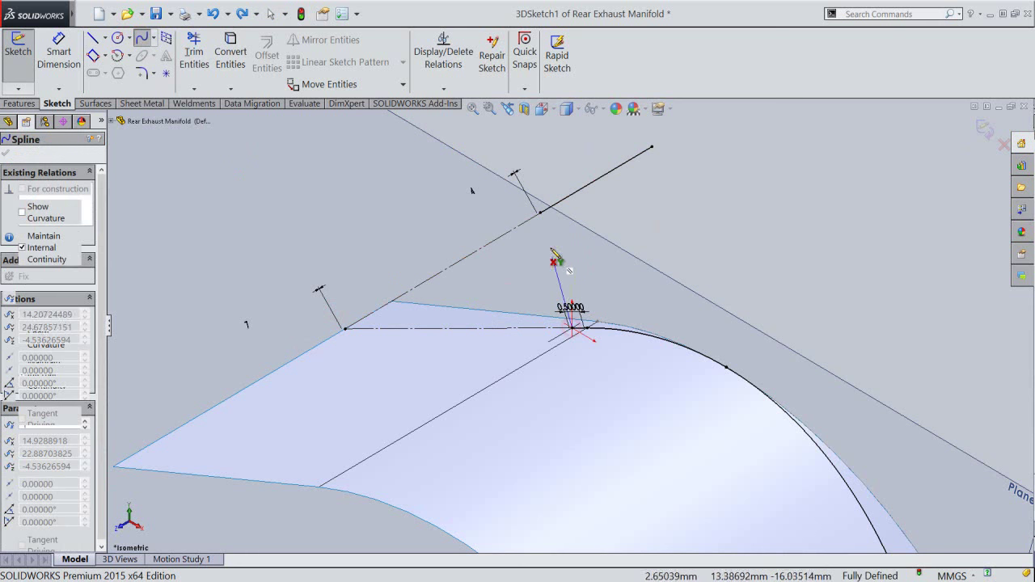
{"action": "left_click", "coordinate": [540, 214]}
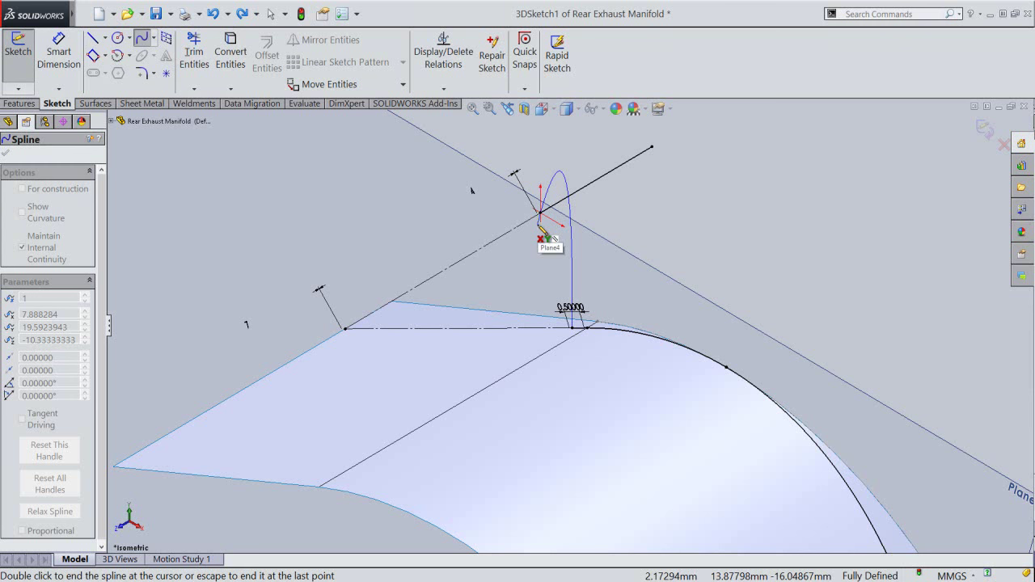
{"action": "right_click", "coordinate": [541, 216]}
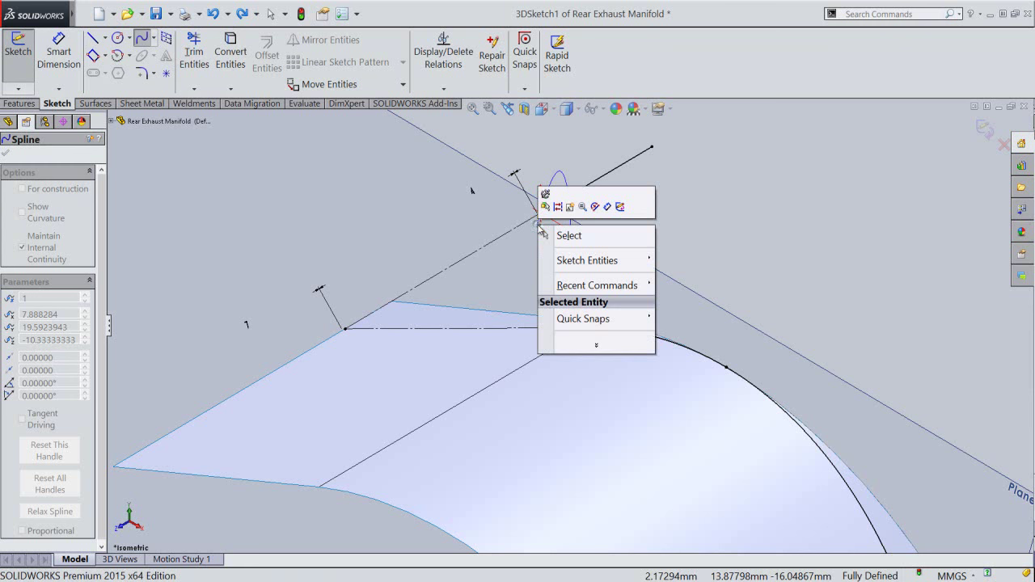
{"action": "left_click", "coordinate": [560, 236]}
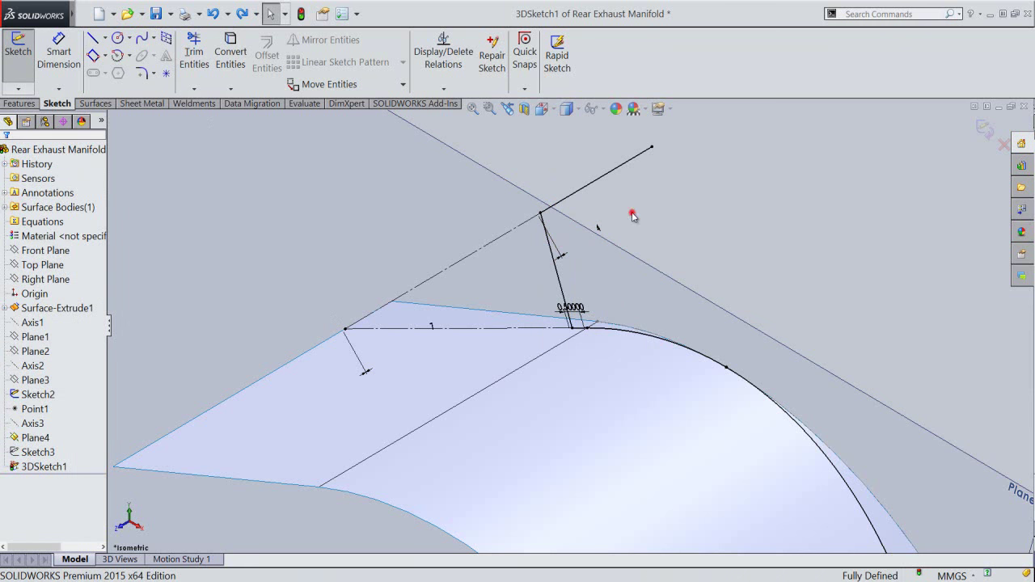
Step: Make the spline tangent to Line6 and Line5, then exit the 3D sketch
{"action": "left_click", "coordinate": [551, 250]}
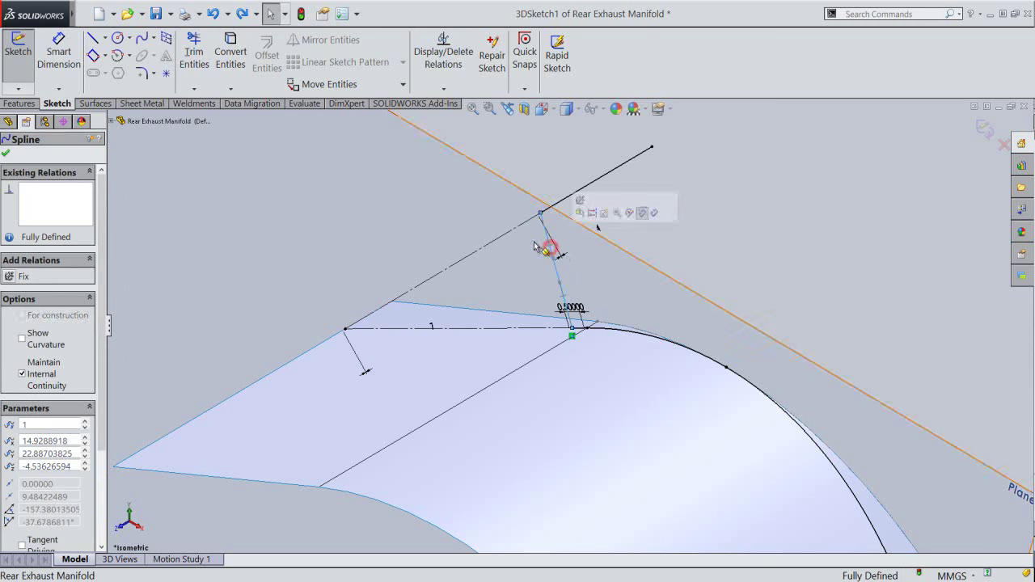
{"action": "left_click", "coordinate": [516, 224], "text": "ctrl"}
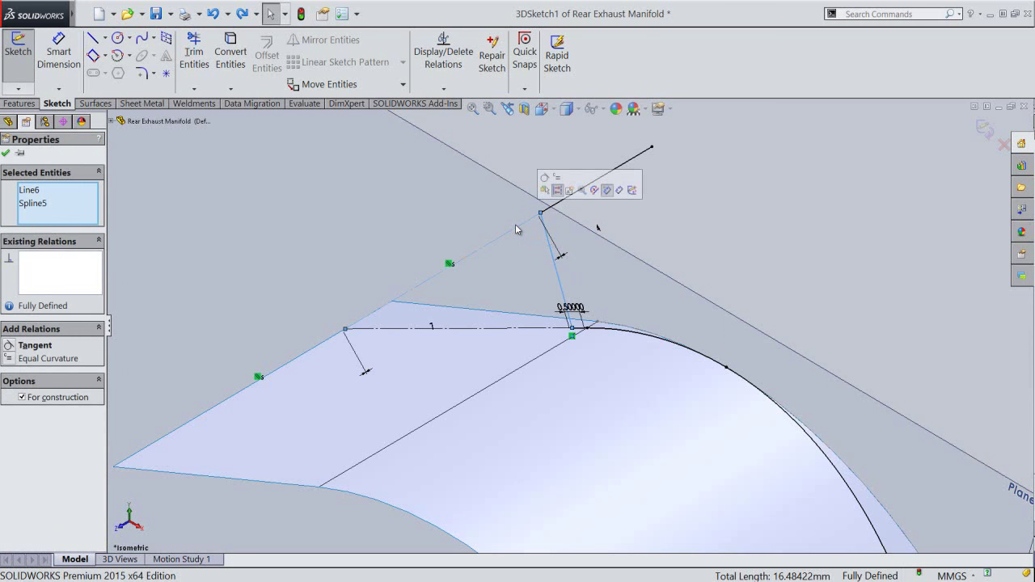
{"action": "left_click", "coordinate": [542, 180]}
{"action": "left_click", "coordinate": [526, 256]}
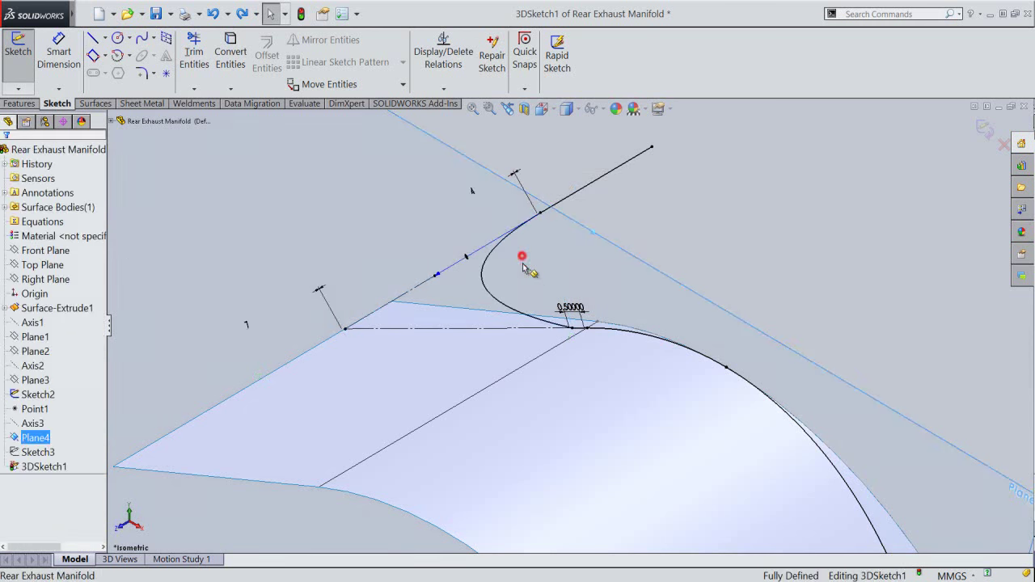
{"action": "left_click", "coordinate": [540, 318]}
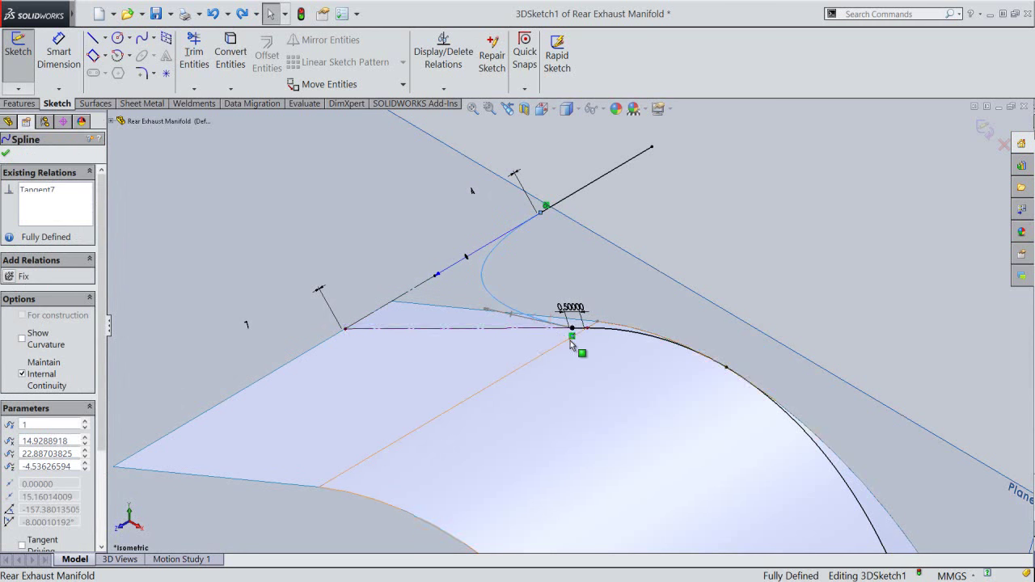
{"action": "scroll", "coordinate": [572, 340], "scroll_direction": "down", "scroll_amount": 1}
{"action": "left_click", "coordinate": [579, 327], "text": "ctrl"}
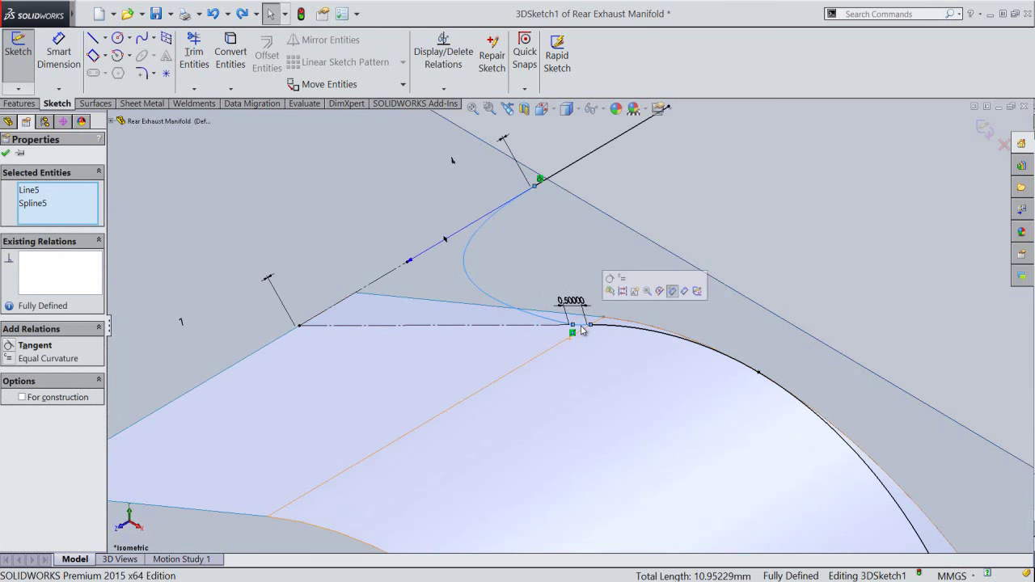
{"action": "left_click", "coordinate": [610, 279]}
{"action": "left_click", "coordinate": [657, 210]}
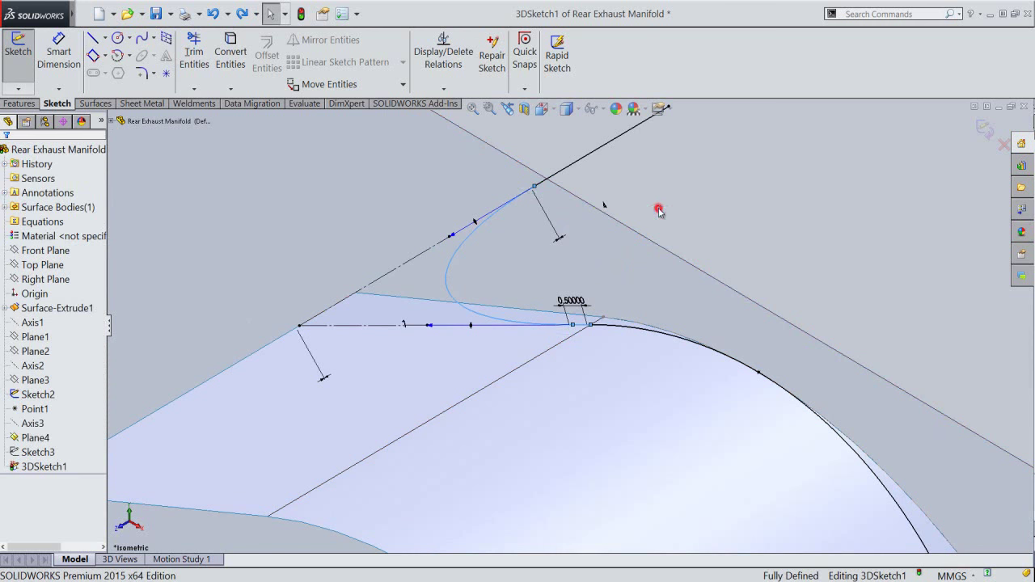
{"action": "left_click", "coordinate": [985, 129]}
Step: Hide Plane4 and save the part
{"action": "left_click", "coordinate": [474, 109]}
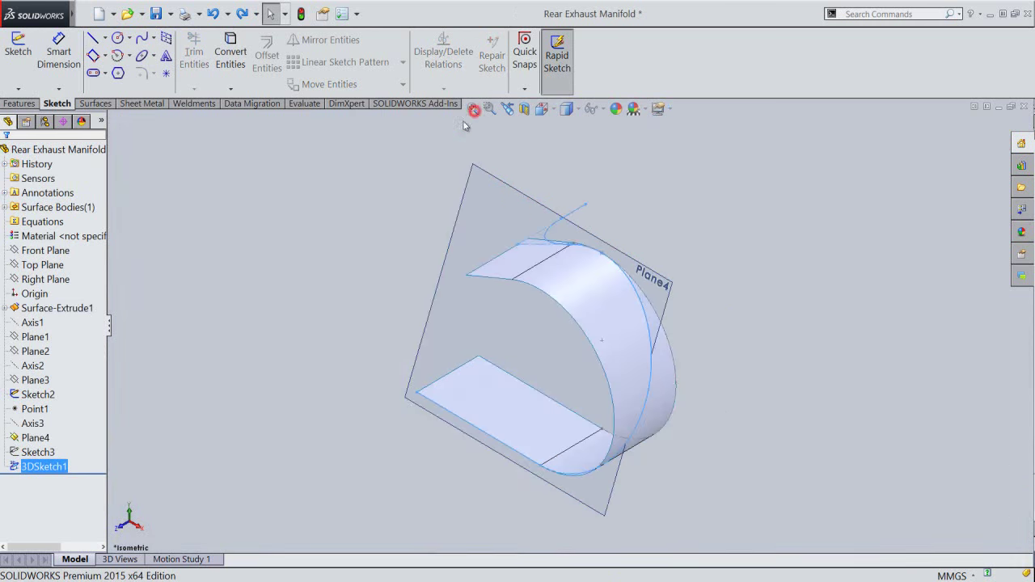
{"action": "left_click", "coordinate": [462, 203]}
{"action": "left_click", "coordinate": [512, 171]}
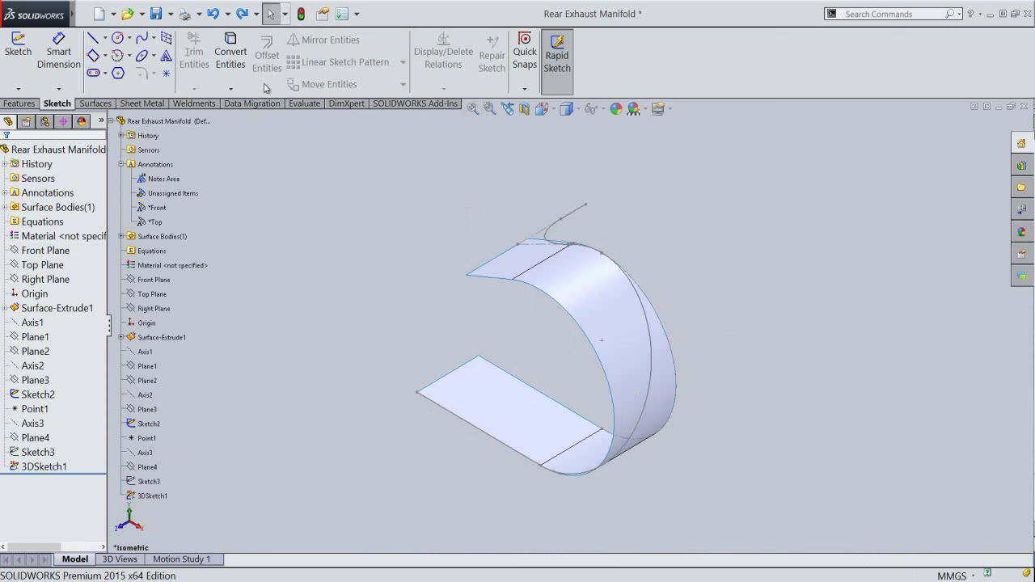
{"action": "left_click", "coordinate": [157, 14]}
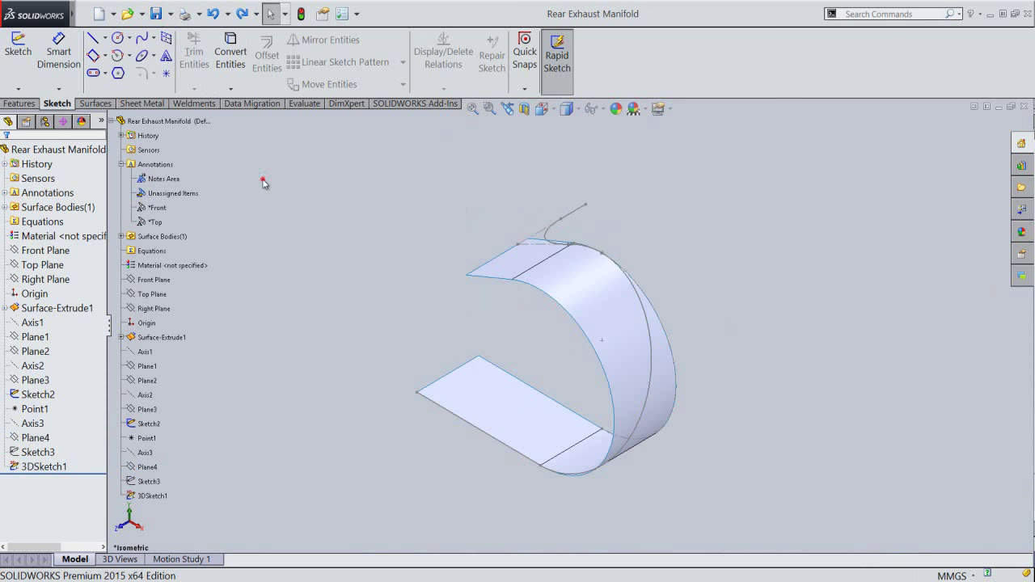
{"action": "left_click", "coordinate": [370, 242]}
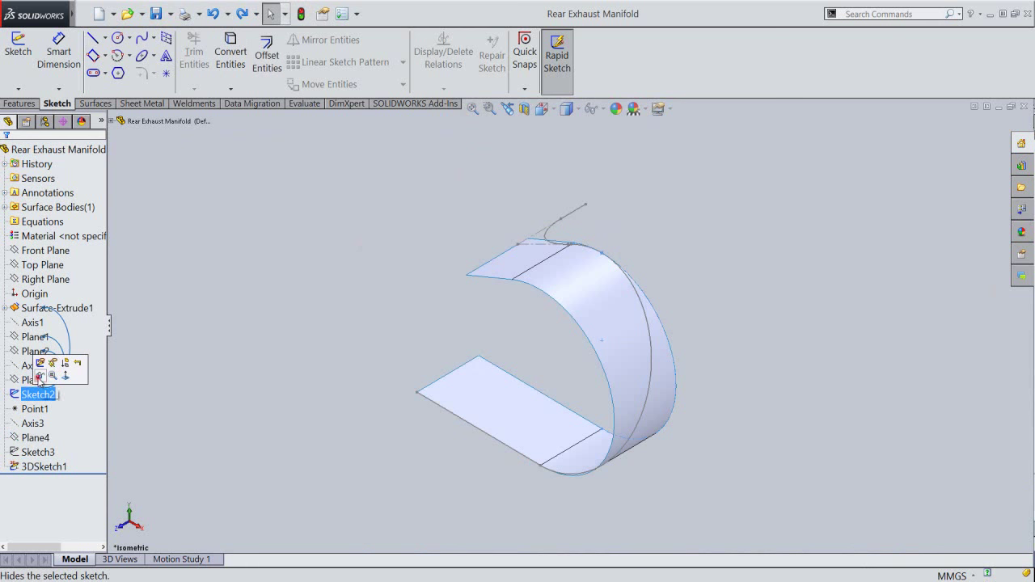
Step: Hide Sketch2 and Surface-Extrude1 so only the J-shaped 3D sketch curve shows
{"action": "left_click", "coordinate": [39, 377]}
{"action": "left_click", "coordinate": [237, 395]}
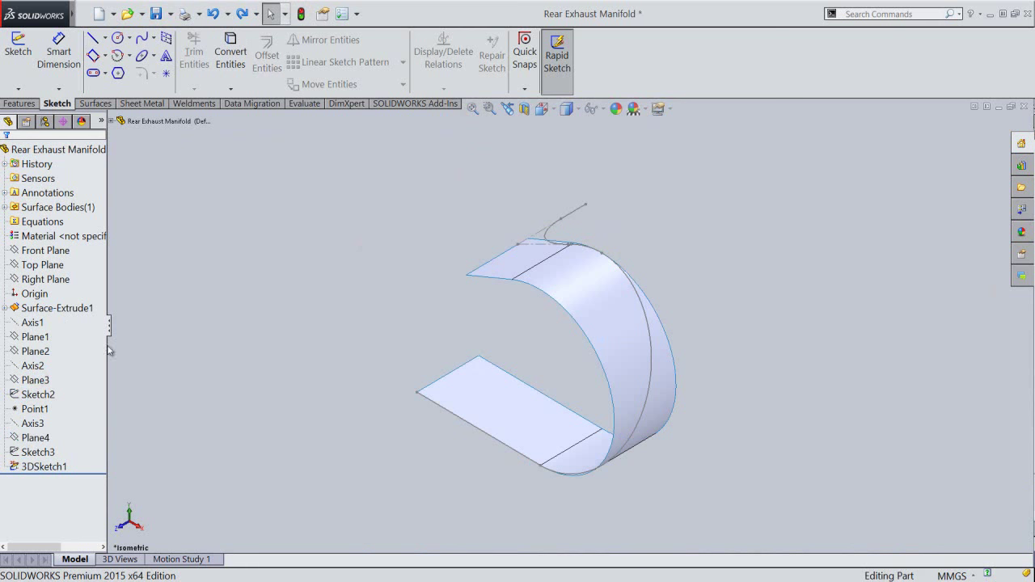
{"action": "left_click", "coordinate": [58, 308]}
{"action": "left_click", "coordinate": [71, 296]}
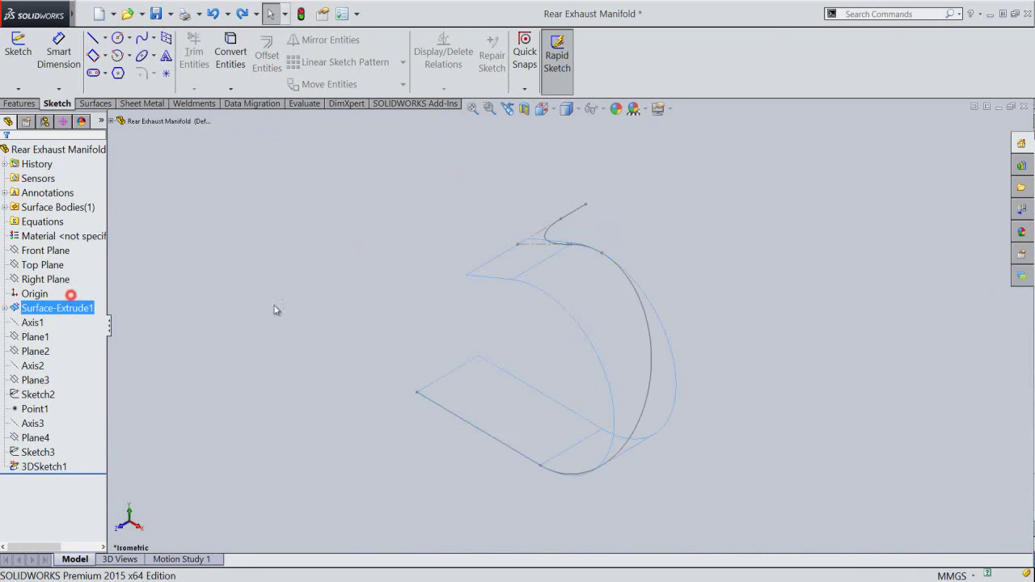
{"action": "left_click", "coordinate": [365, 319]}
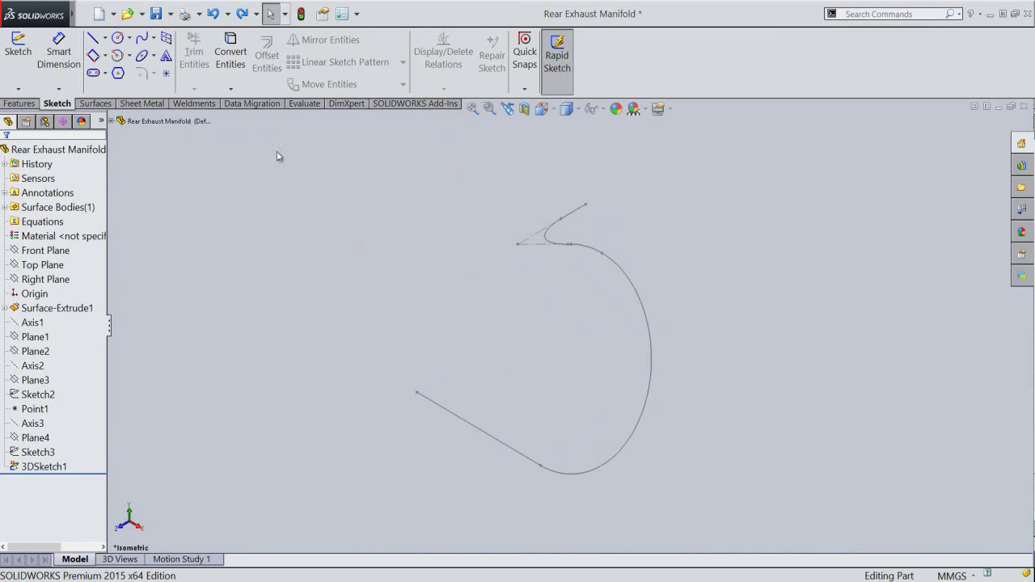
{"action": "left_click", "coordinate": [20, 103]}
{"action": "left_click", "coordinate": [553, 108]}
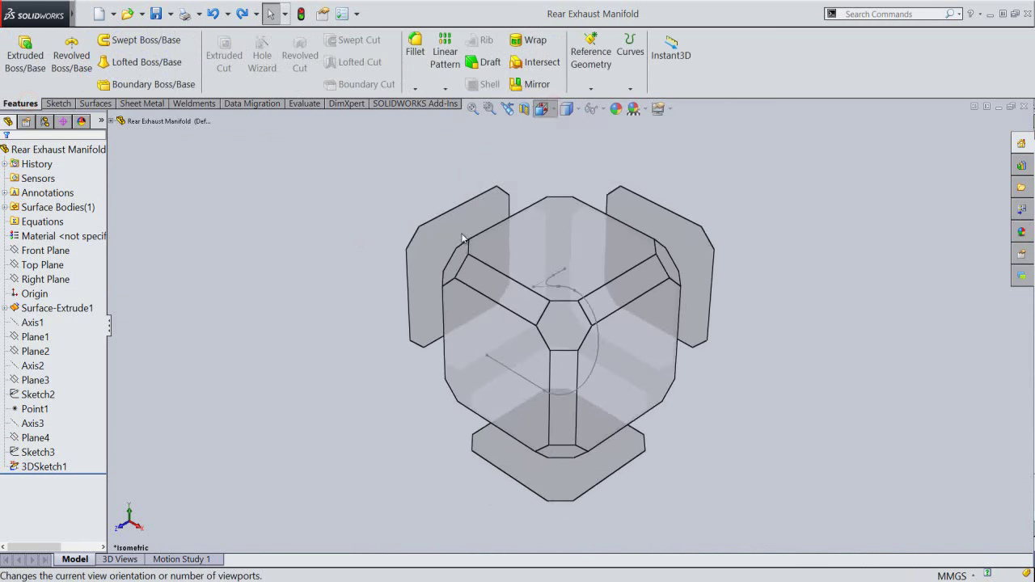
{"action": "left_click", "coordinate": [461, 259]}
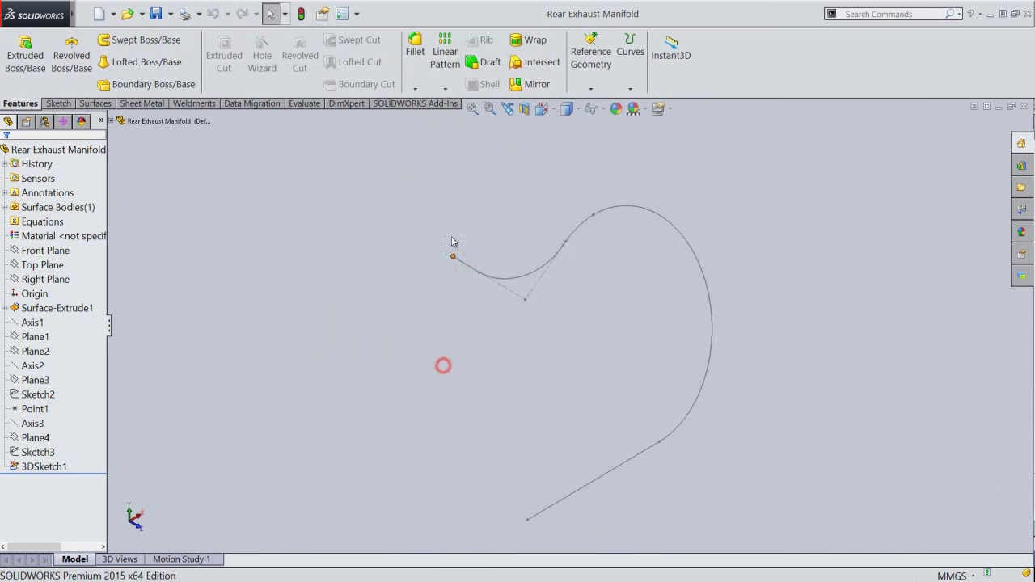
Step: Create Plane5 through the path's end point, perpendicular to the end line, and select it
{"action": "left_click", "coordinate": [592, 55]}
{"action": "left_click", "coordinate": [606, 107]}
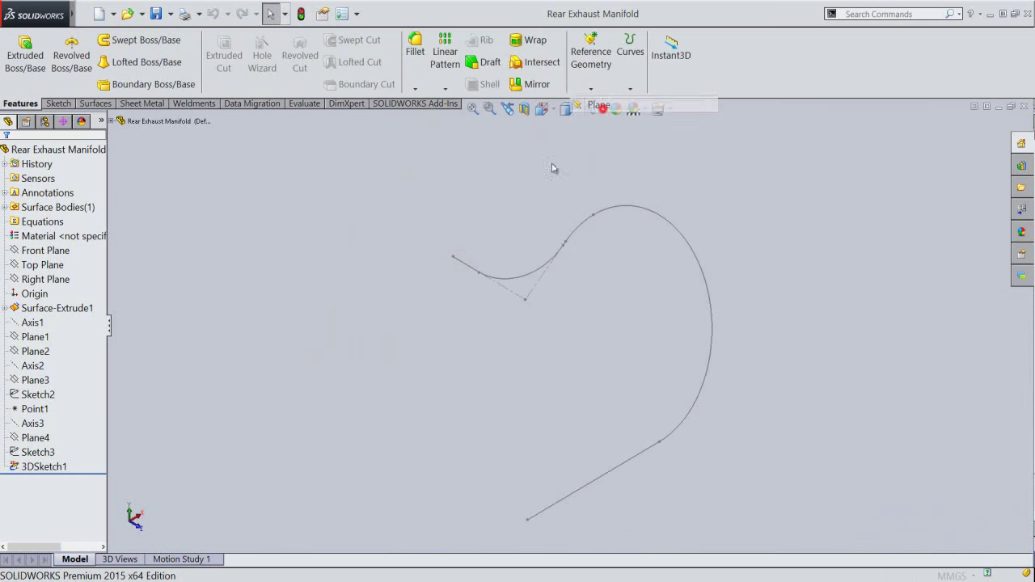
{"action": "left_click", "coordinate": [528, 520]}
{"action": "left_click", "coordinate": [539, 514]}
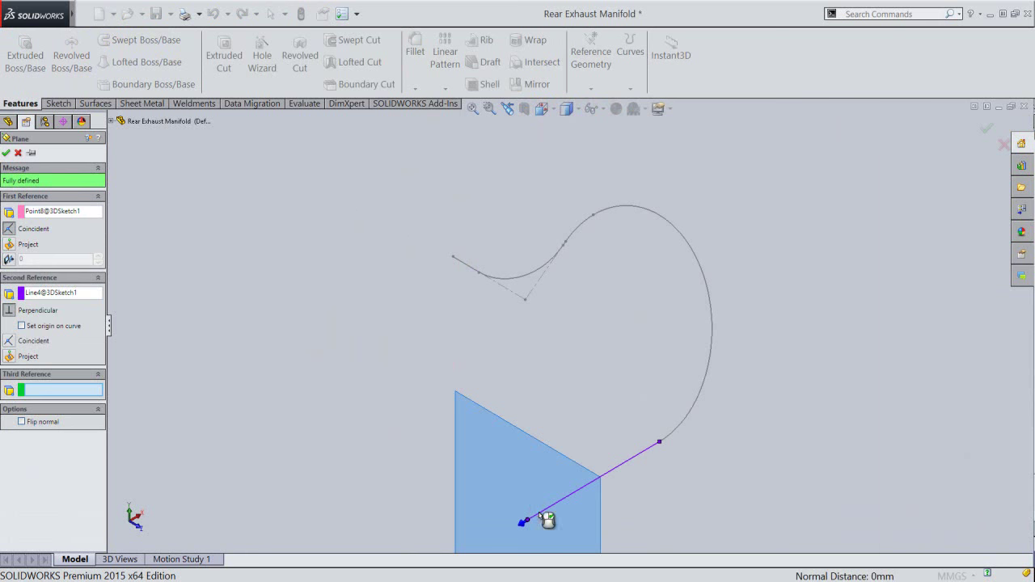
{"action": "right_click", "coordinate": [563, 406]}
{"action": "left_click", "coordinate": [587, 471]}
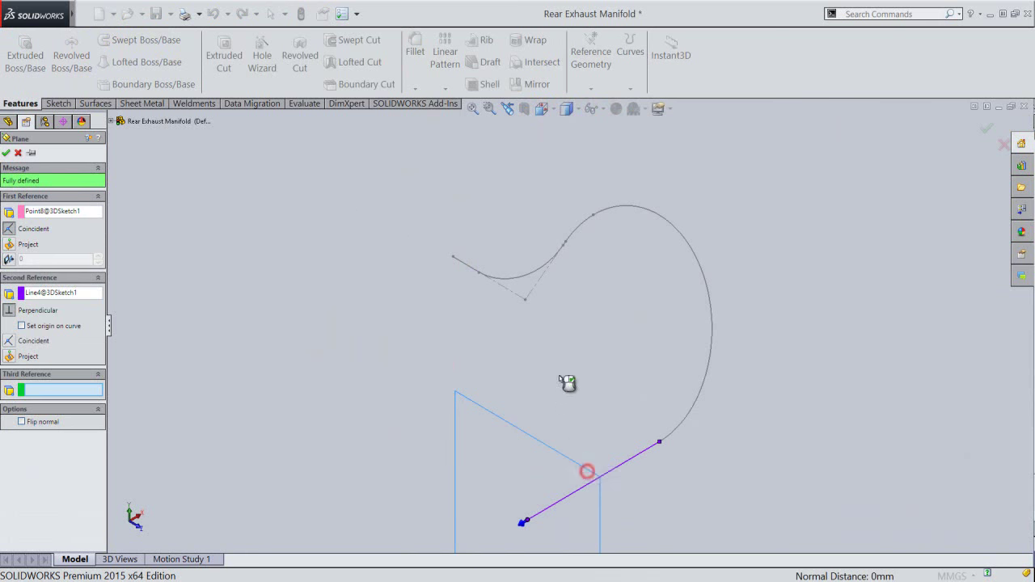
{"action": "key", "text": "f"}
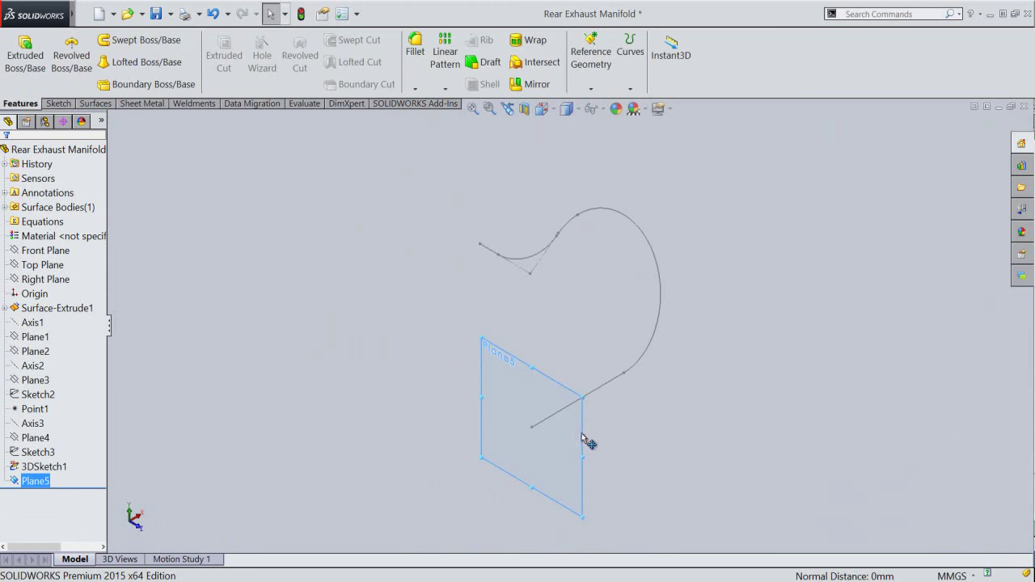
{"action": "left_click", "coordinate": [582, 436]}
Step: Sketch a 10.5 mm circle on Plane5 centred on the path's end point
{"action": "left_click", "coordinate": [621, 399]}
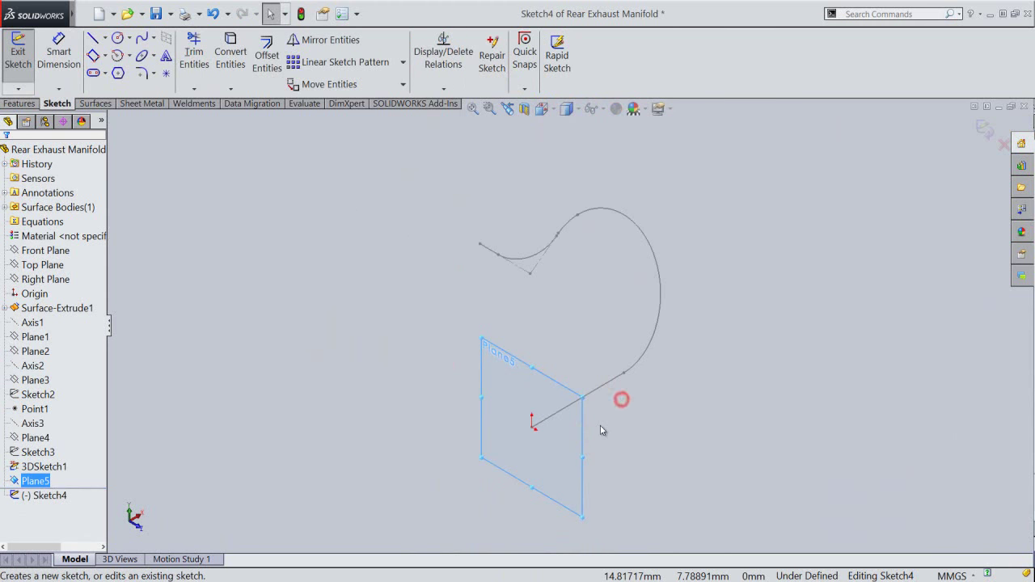
{"action": "right_click", "coordinate": [600, 426]}
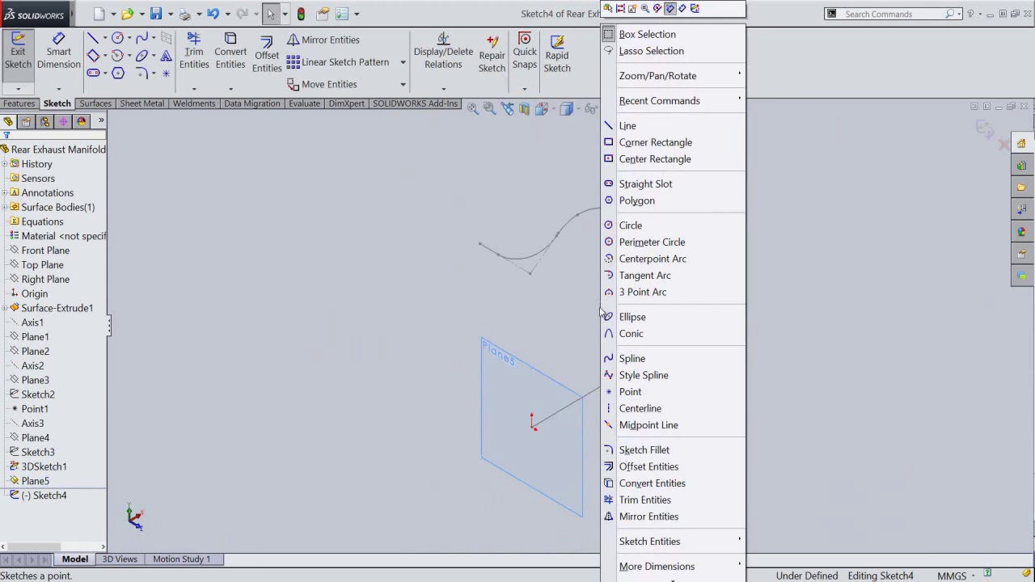
{"action": "left_click", "coordinate": [613, 225]}
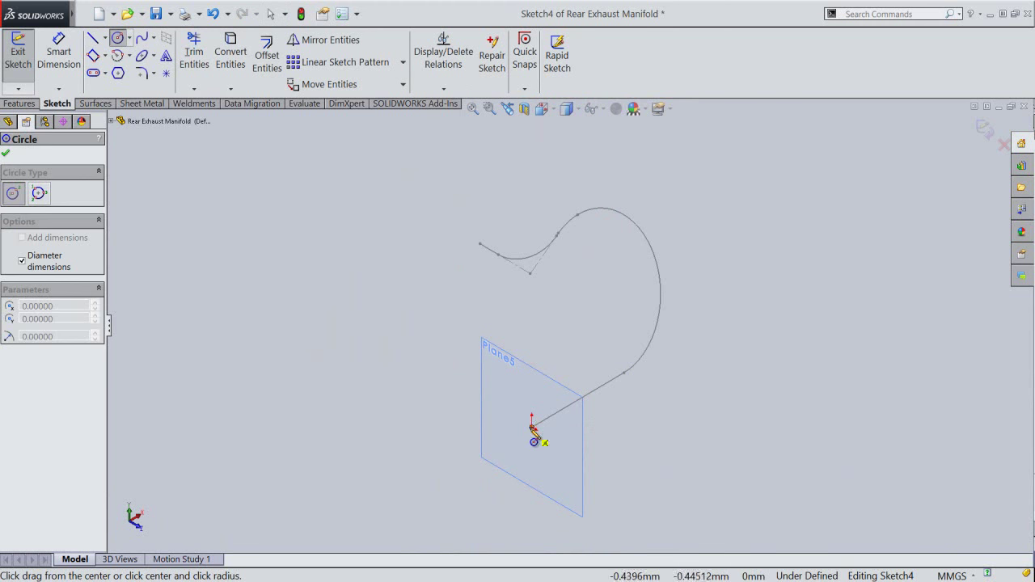
{"action": "left_click", "coordinate": [532, 428]}
{"action": "scroll", "coordinate": [537, 445], "scroll_direction": "down", "scroll_amount": 1}
{"action": "type", "text": "10.5"}
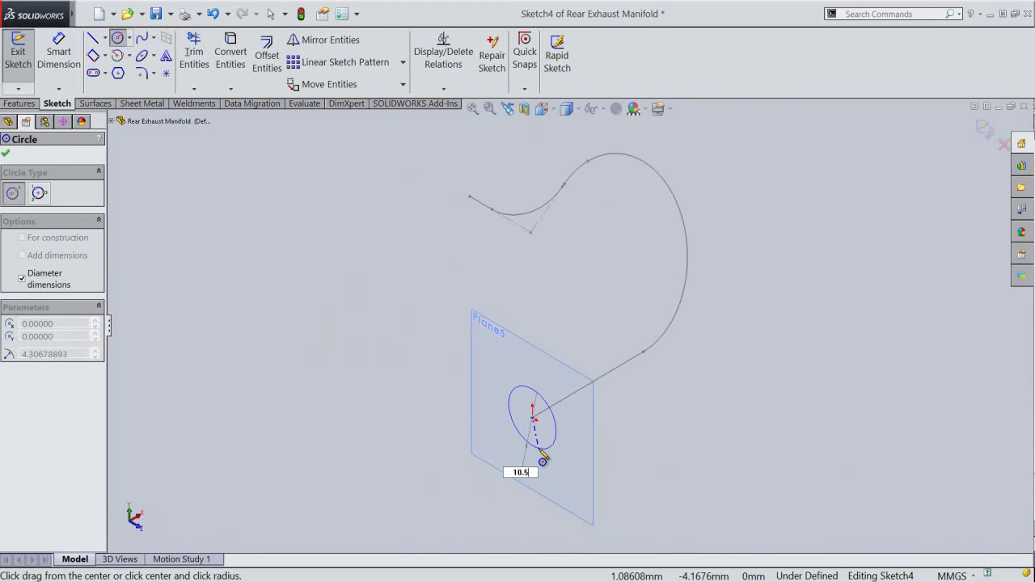
{"action": "key", "text": "Return"}
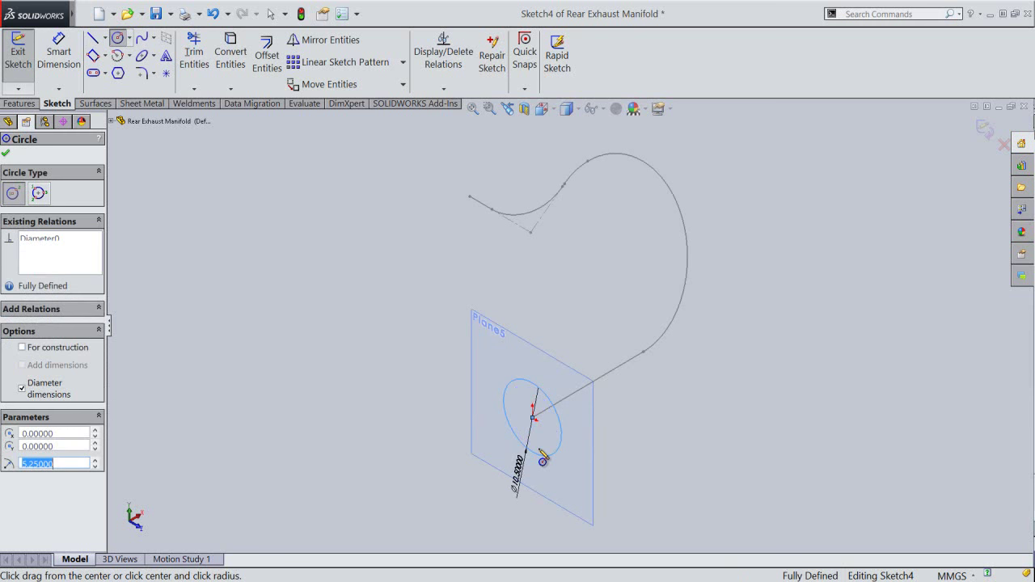
{"action": "right_click", "coordinate": [639, 409]}
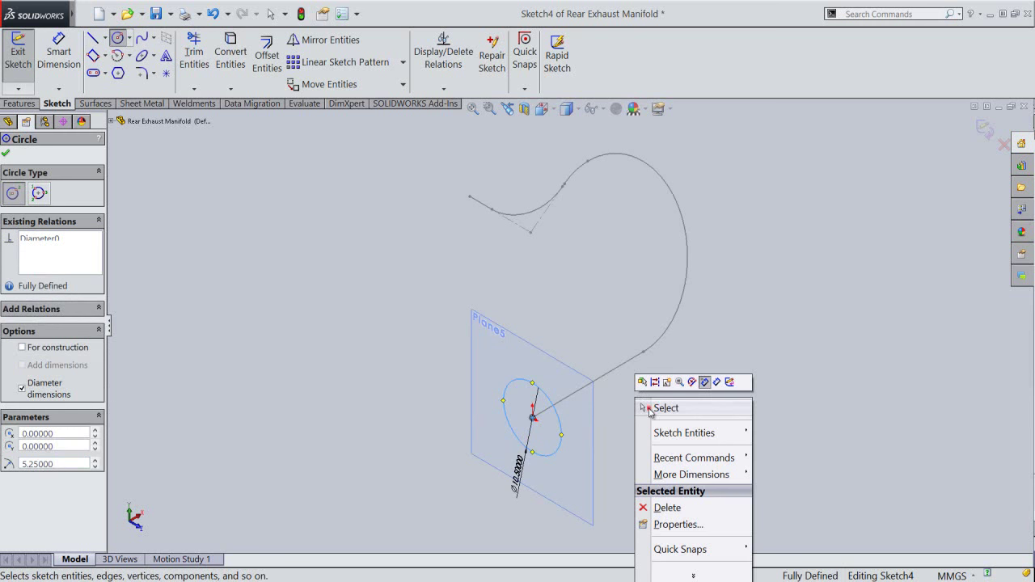
{"action": "left_click", "coordinate": [650, 409]}
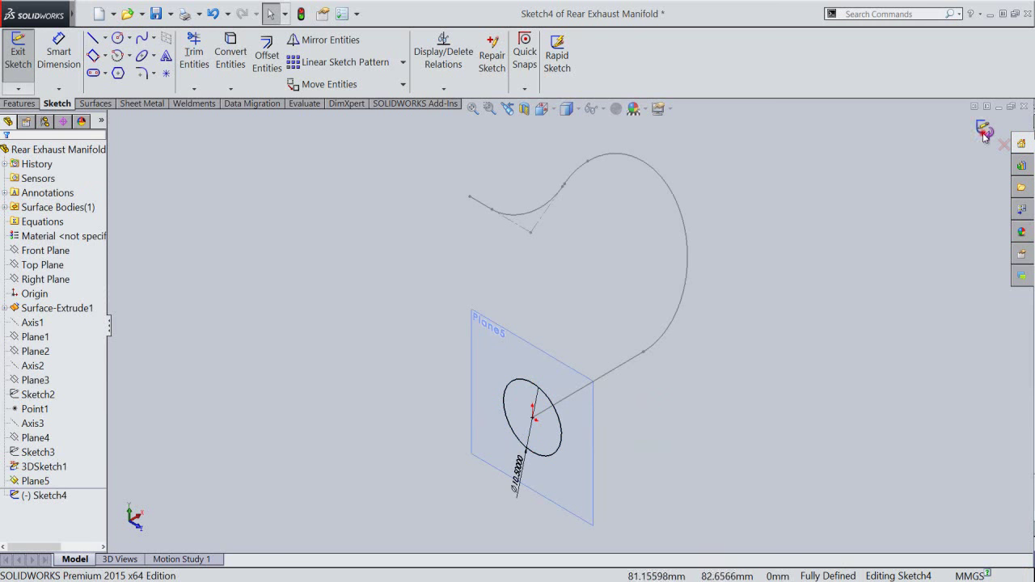
{"action": "left_click", "coordinate": [984, 130]}
Step: Hide Plane5 and save the part
{"action": "left_click", "coordinate": [662, 417]}
{"action": "left_click", "coordinate": [596, 437]}
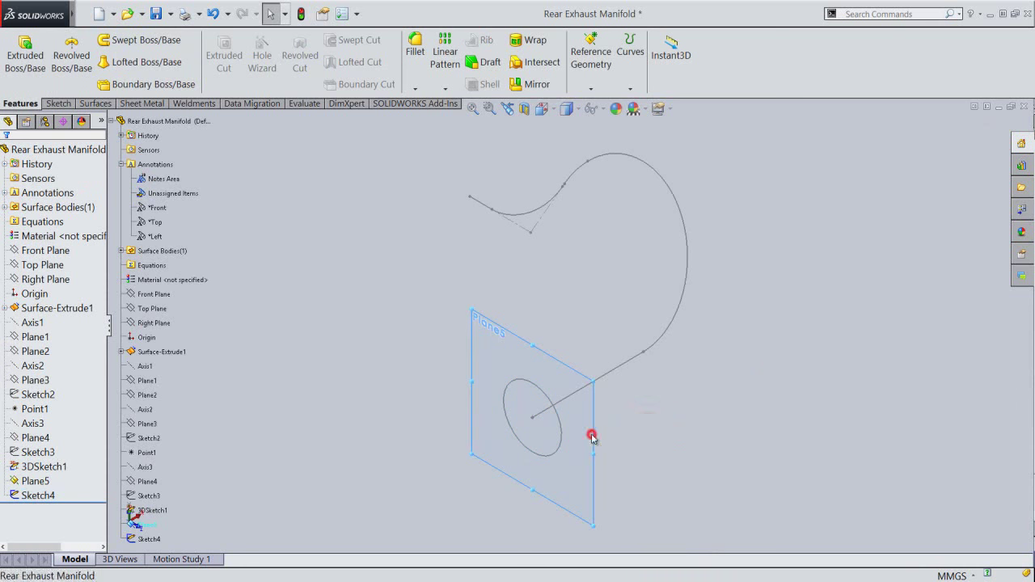
{"action": "left_click", "coordinate": [644, 400]}
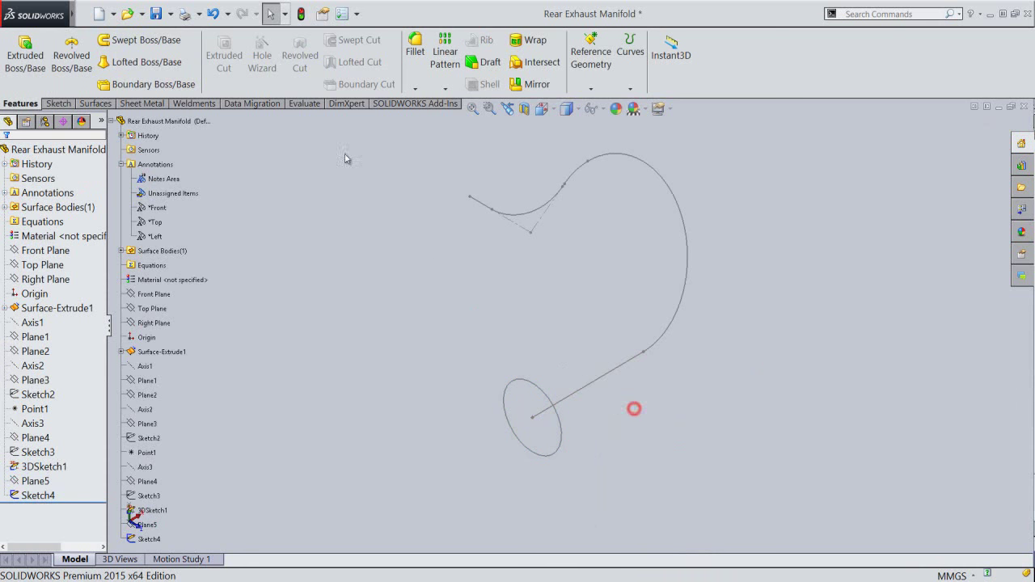
{"action": "left_click", "coordinate": [301, 14]}
{"action": "left_click", "coordinate": [156, 14]}
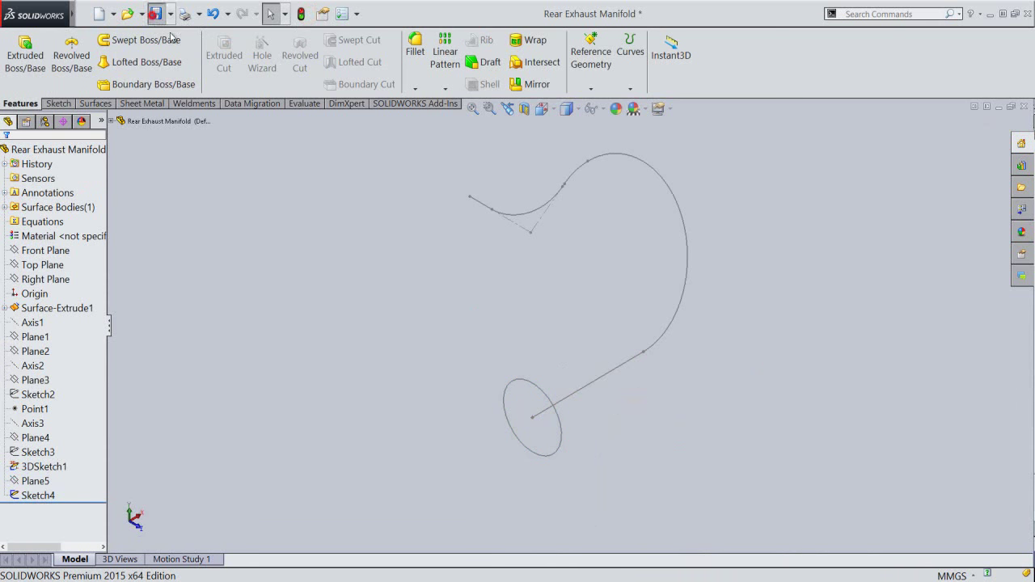
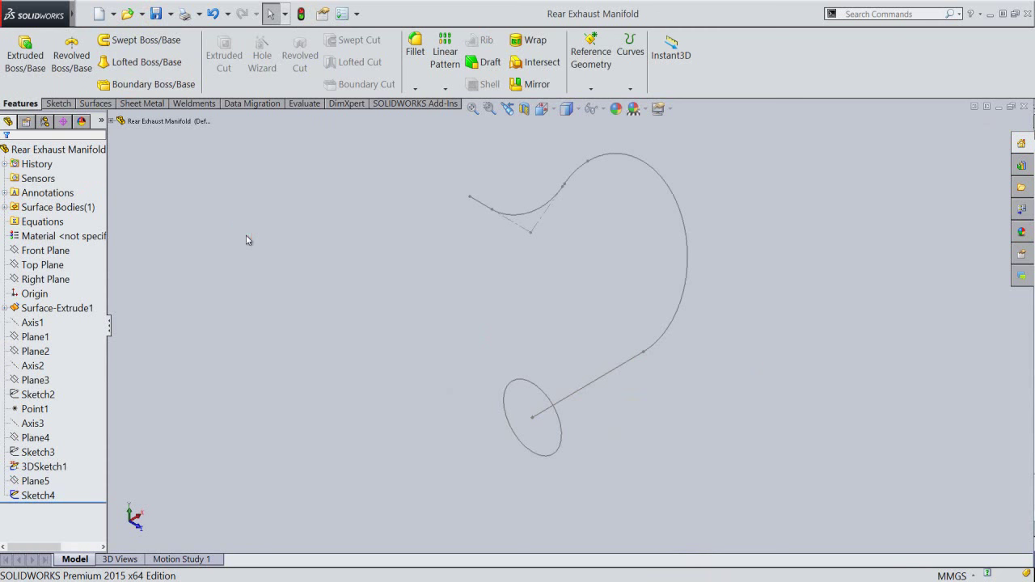
Step: Sweep the Sketch4 ellipse along 3DSketch1 into the solid pipe Sweep1, then save the part
{"action": "left_click", "coordinate": [150, 46]}
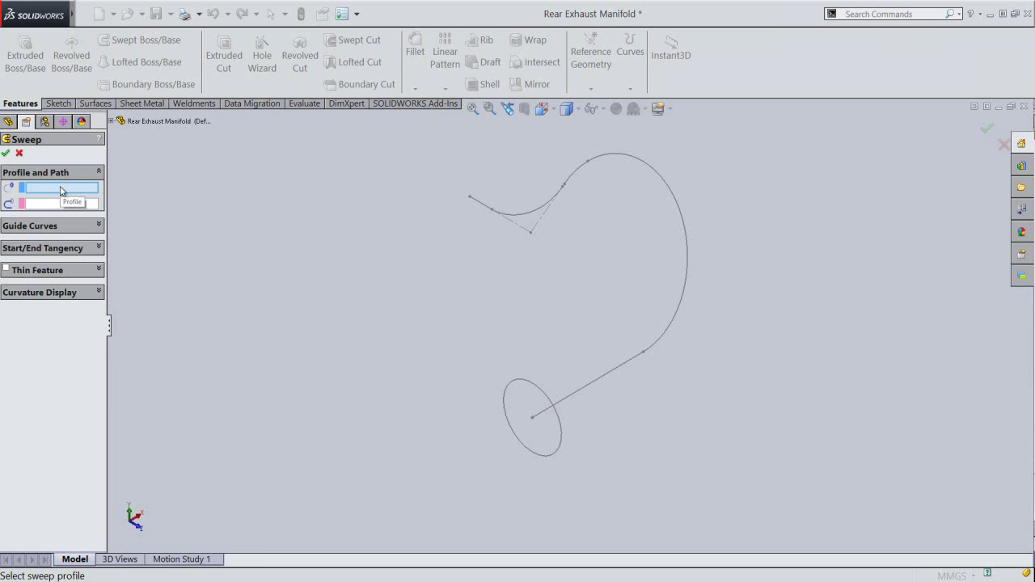
{"action": "left_click", "coordinate": [506, 397]}
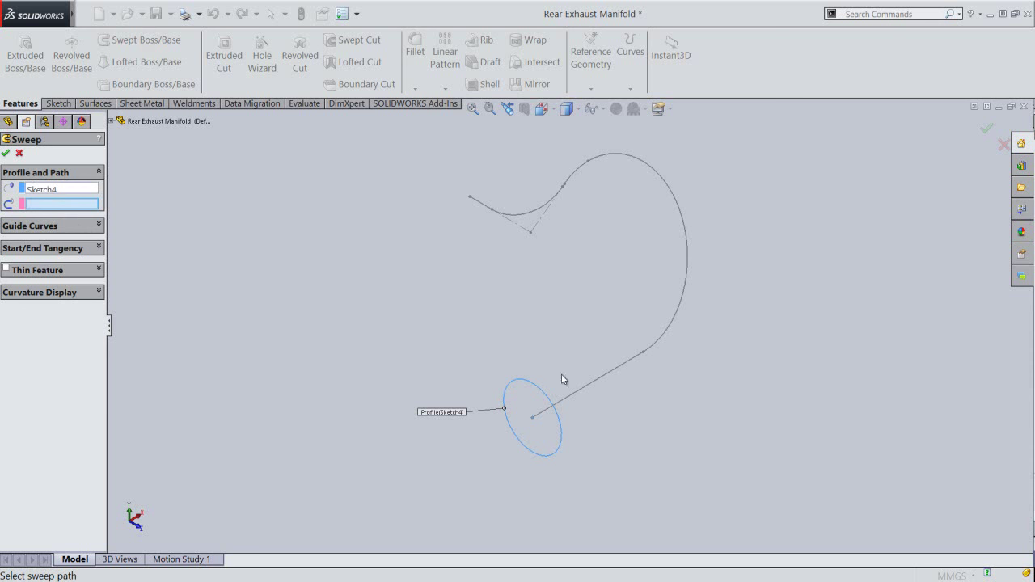
{"action": "left_click", "coordinate": [580, 397]}
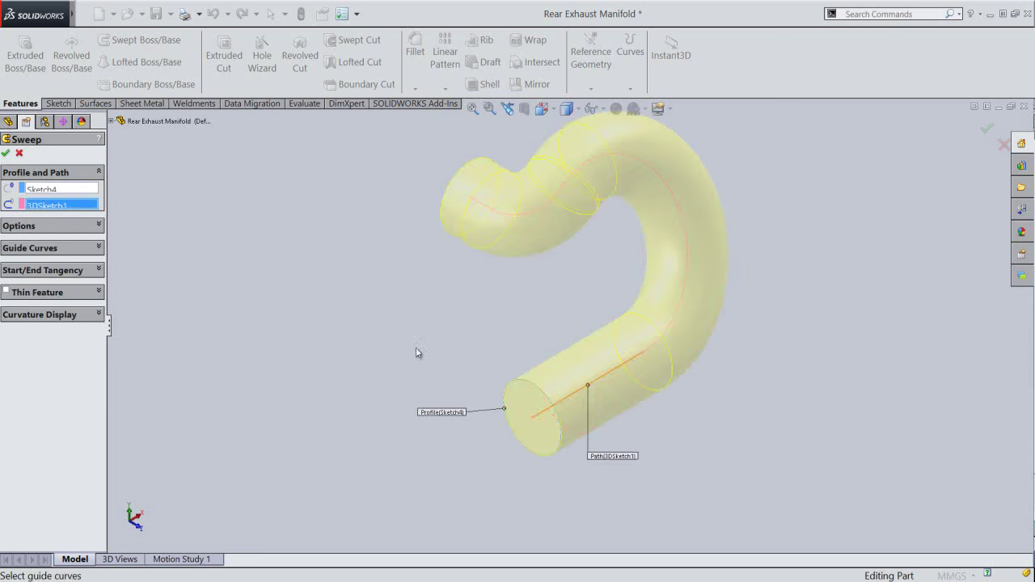
{"action": "left_click", "coordinate": [6, 153]}
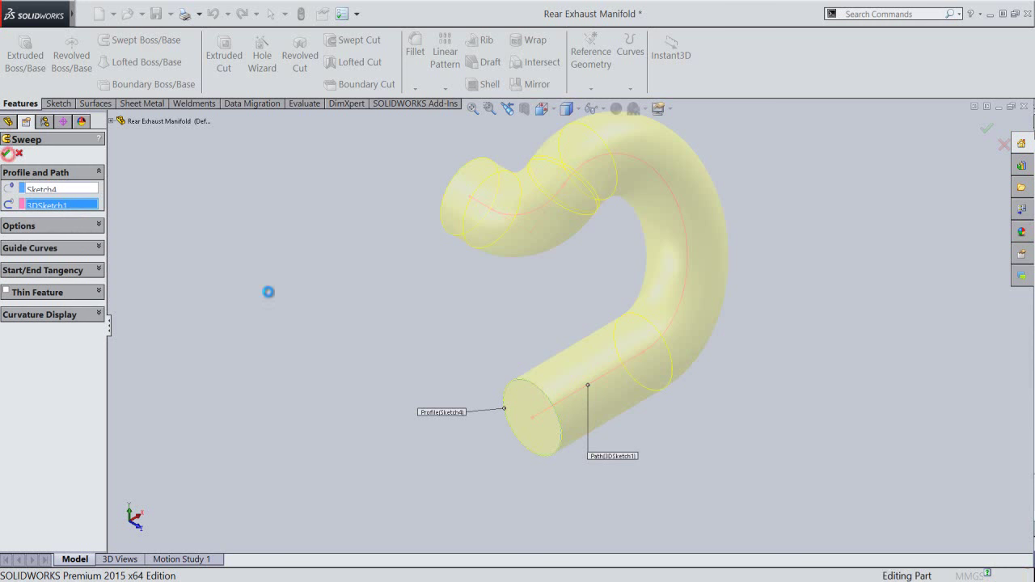
{"action": "left_click", "coordinate": [472, 110]}
{"action": "key", "text": "ctrl+s"}
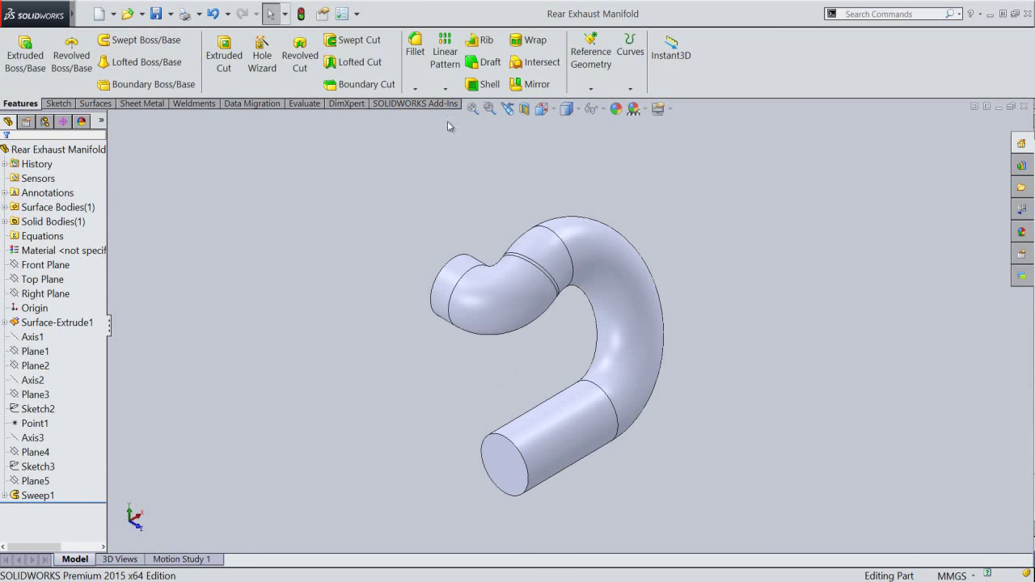
Step: Shell the pipe to a 0.5 mm wall with both the straight and curled end faces removed
{"action": "left_click", "coordinate": [473, 87]}
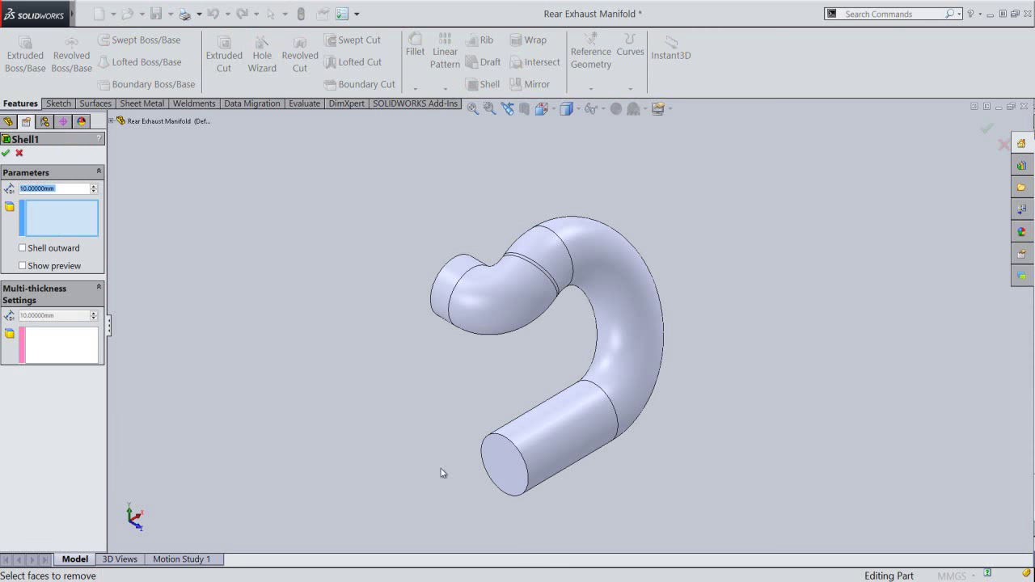
{"action": "left_click", "coordinate": [504, 468]}
{"action": "middle_click_drag", "start_coordinate": [452, 420], "coordinate": [547, 418]}
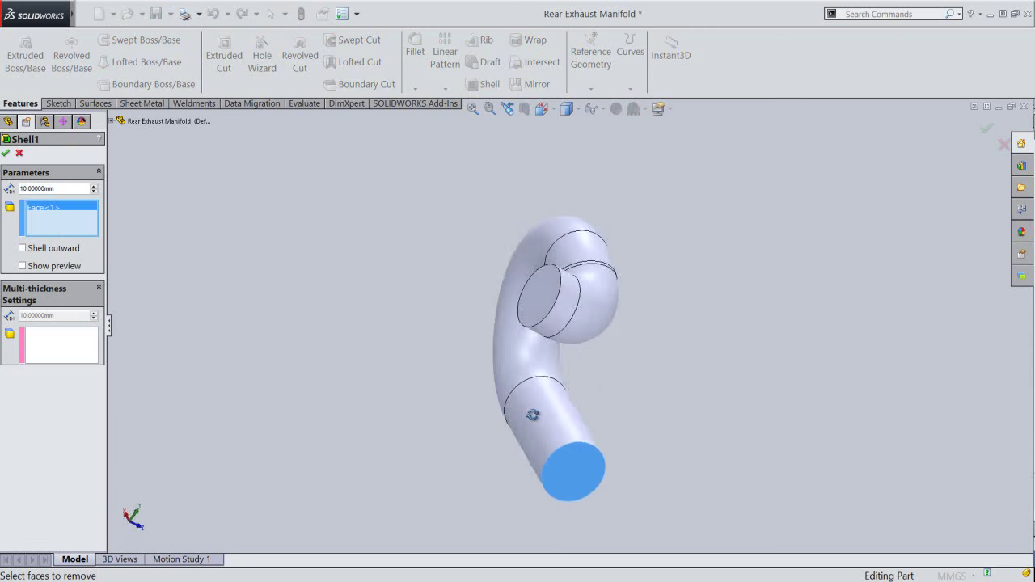
{"action": "left_click", "coordinate": [583, 310]}
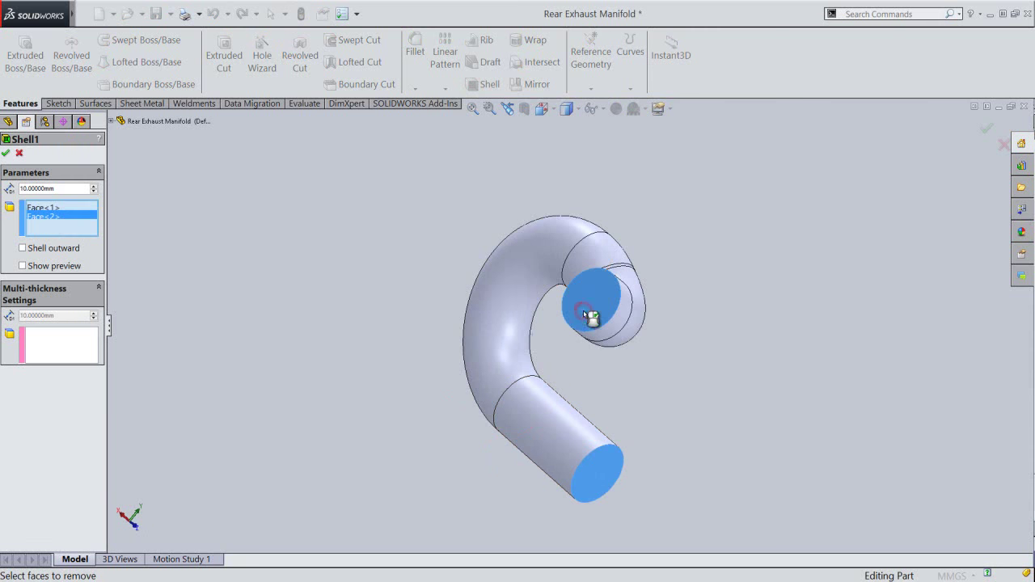
{"action": "double_click", "coordinate": [68, 188]}
{"action": "type", "text": "5"}
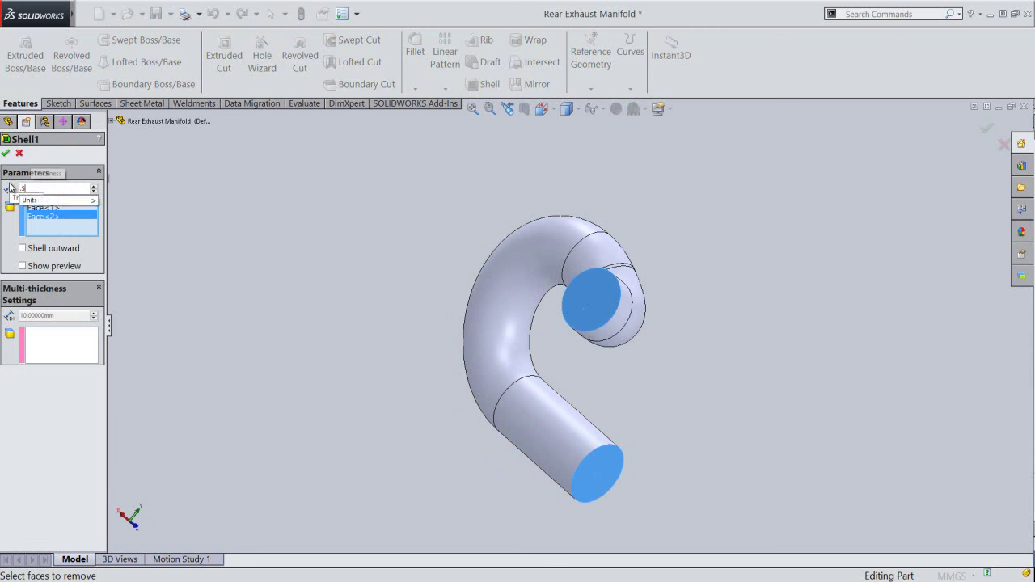
{"action": "key", "text": "Return"}
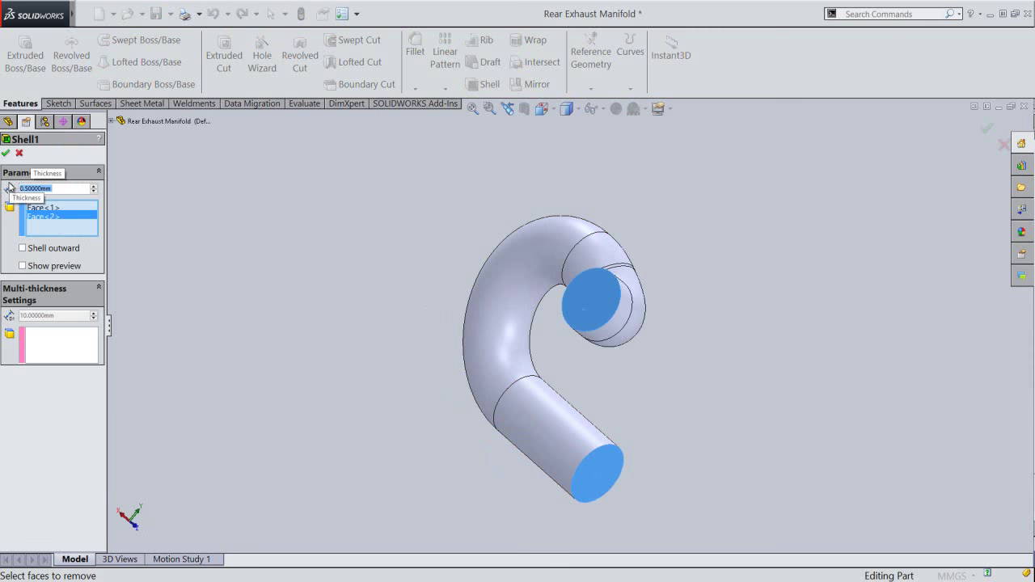
{"action": "left_click", "coordinate": [7, 152]}
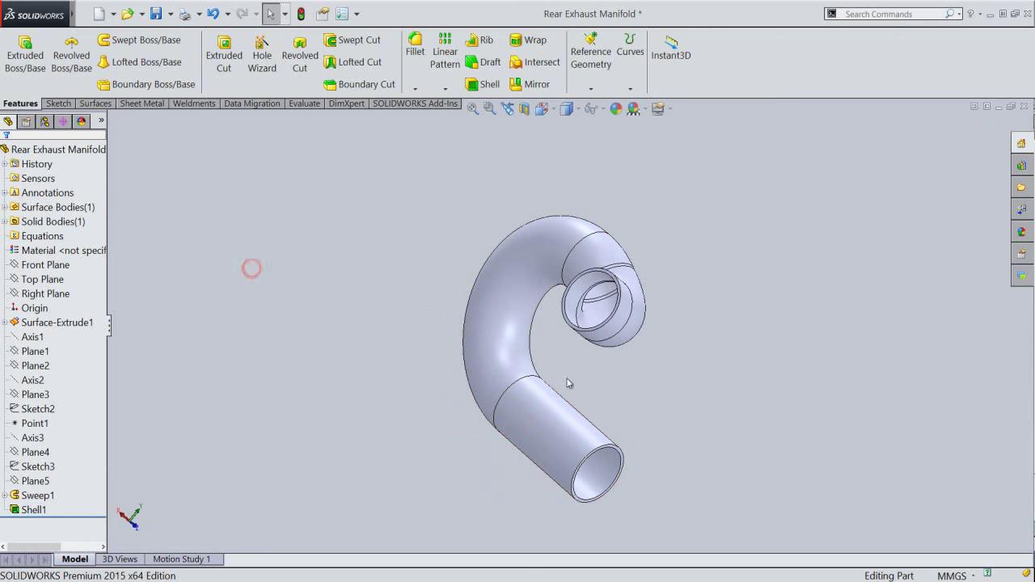
Step: Return to the previous view and save the part
{"action": "left_click", "coordinate": [507, 108]}
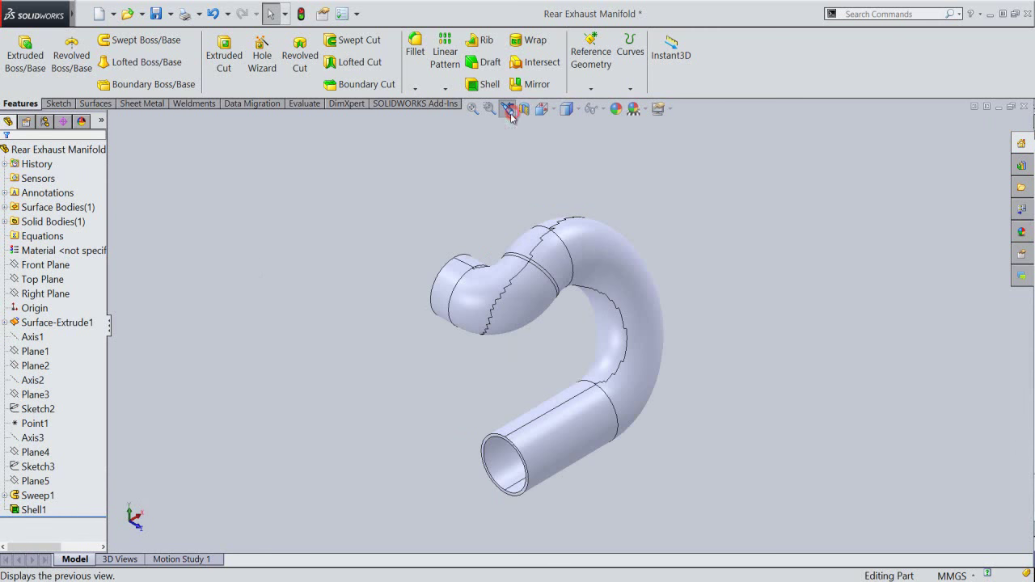
{"action": "left_click", "coordinate": [154, 13]}
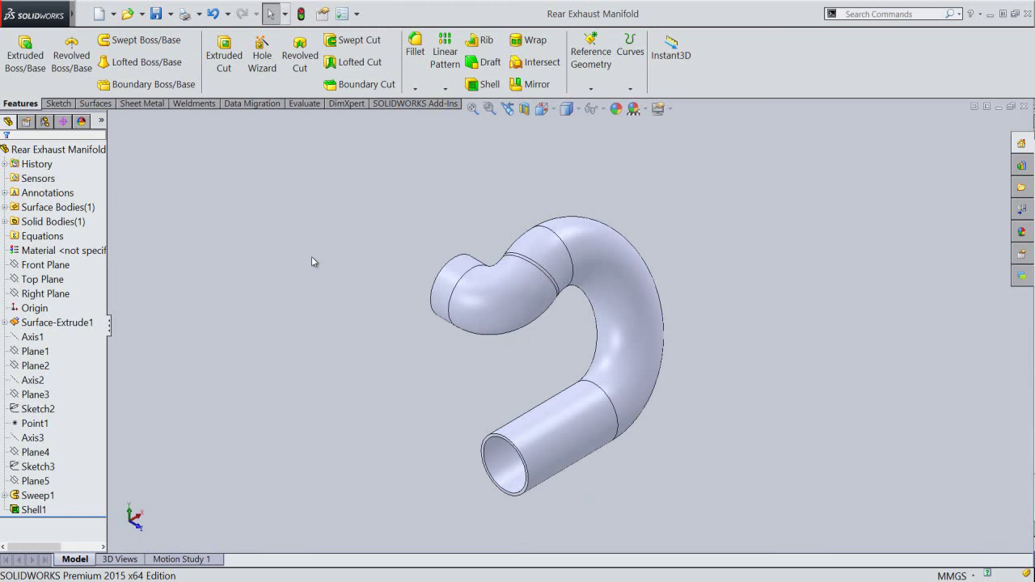
{"action": "left_click", "coordinate": [351, 253]}
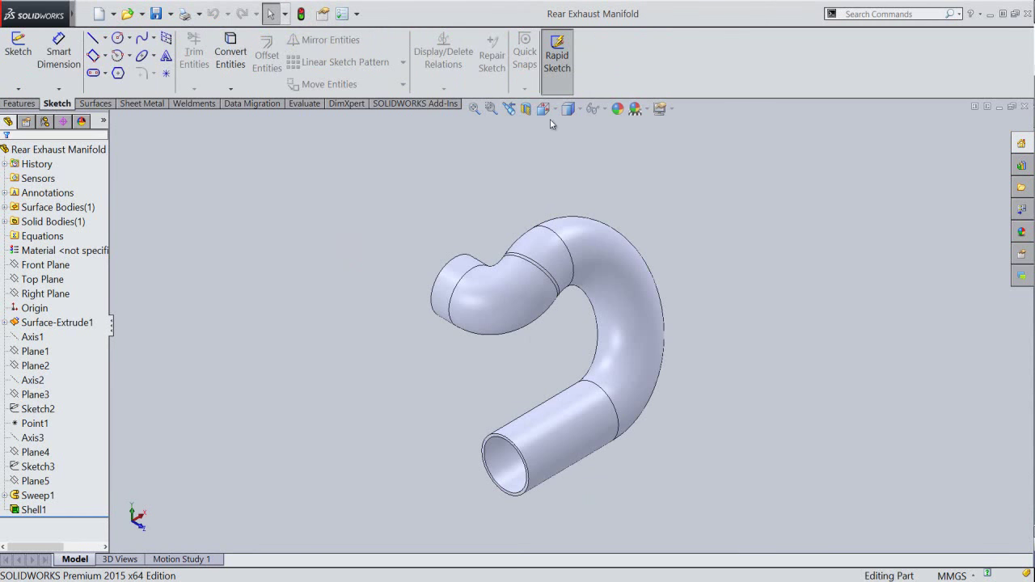
Step: Create reference axis Axis4 through the cylindrical face of the pipe's curled-end neck
{"action": "key", "text": "ctrl+space"}
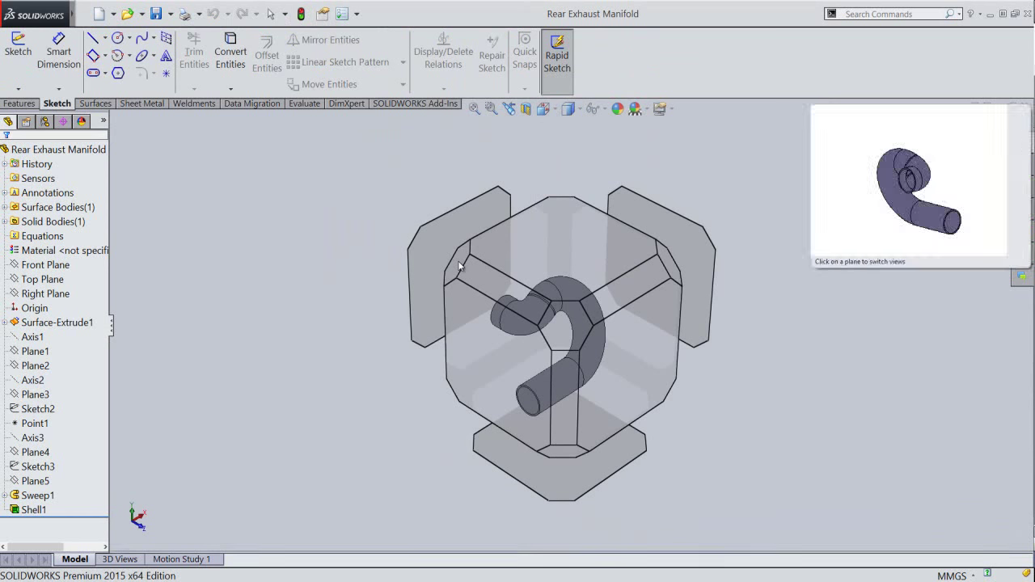
{"action": "left_click", "coordinate": [459, 267]}
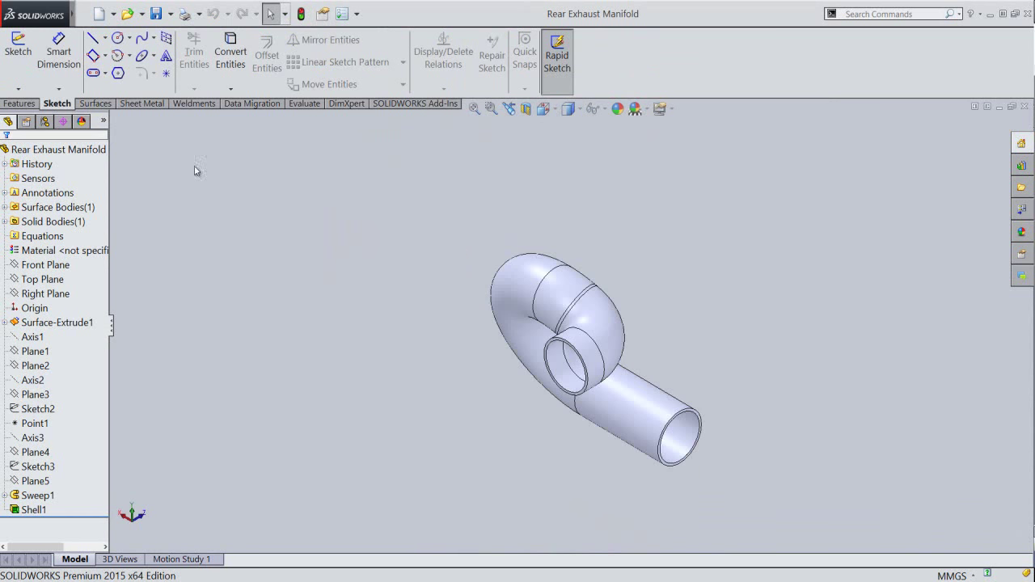
{"action": "left_click", "coordinate": [35, 106]}
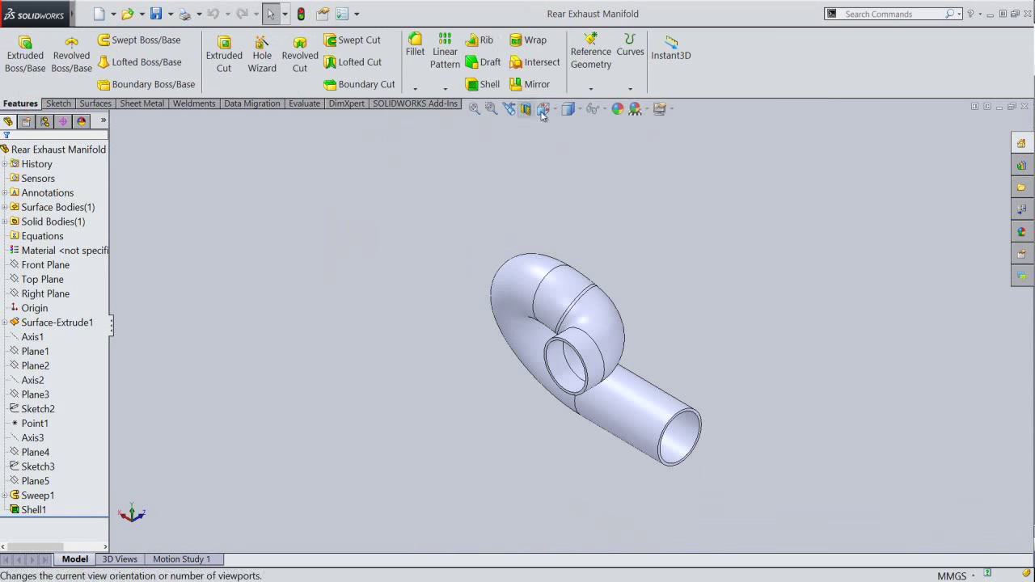
{"action": "left_click", "coordinate": [588, 87]}
{"action": "left_click", "coordinate": [587, 121]}
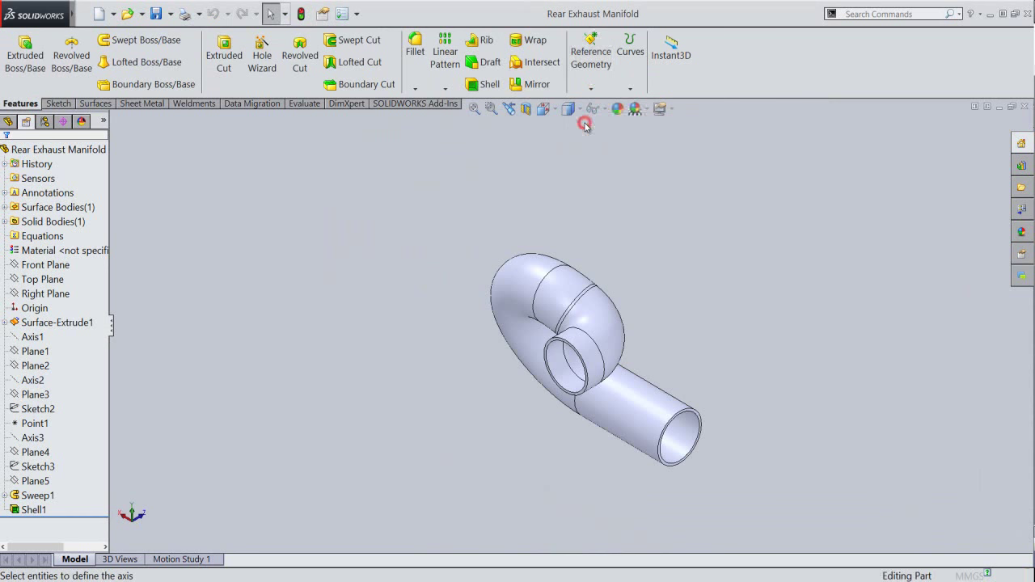
{"action": "scroll", "coordinate": [595, 351], "scroll_direction": "down", "scroll_amount": 2}
{"action": "scroll", "coordinate": [591, 377], "scroll_direction": "down", "scroll_amount": 2}
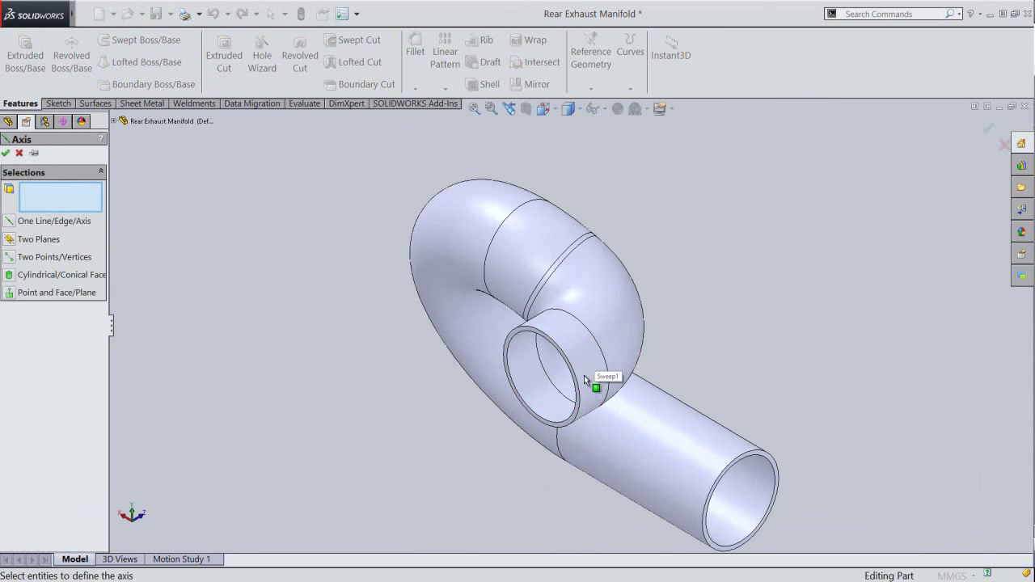
{"action": "left_click", "coordinate": [584, 391]}
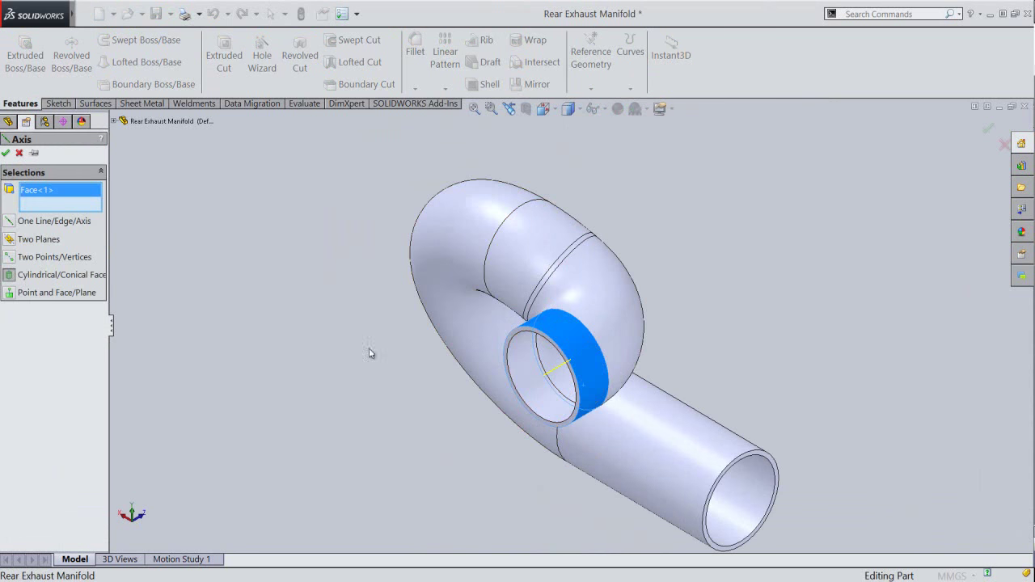
{"action": "right_click", "coordinate": [343, 348]}
{"action": "left_click", "coordinate": [366, 455]}
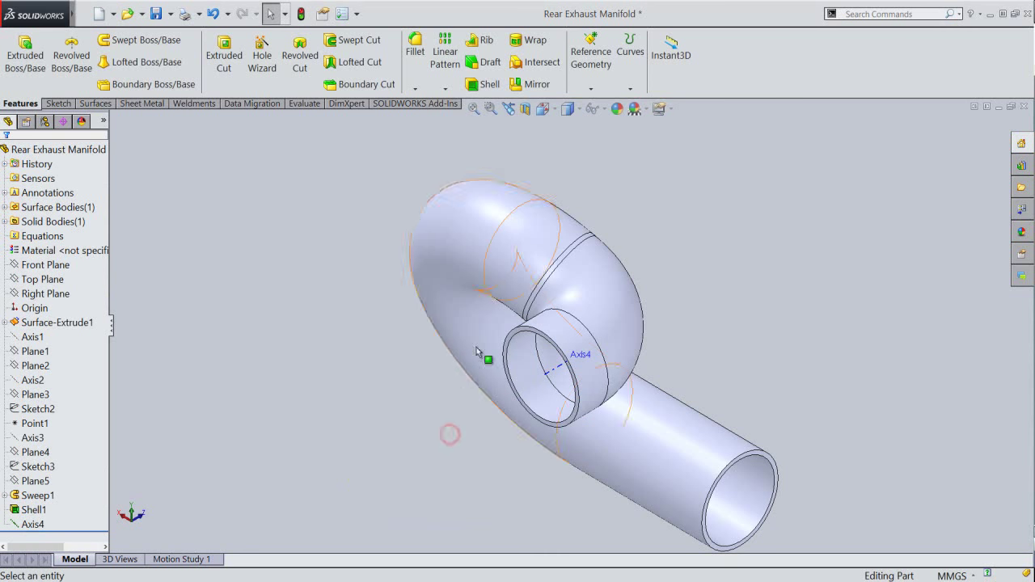
{"action": "left_click", "coordinate": [590, 89]}
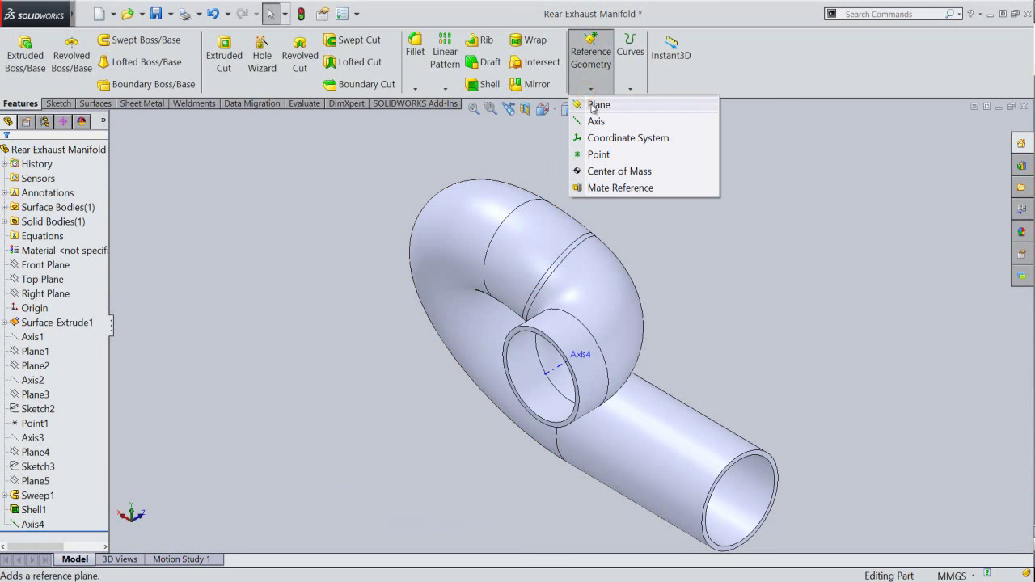
Step: Create Plane6 through Axis4 parallel to the Top Plane, then select it for sketching
{"action": "left_click", "coordinate": [599, 105]}
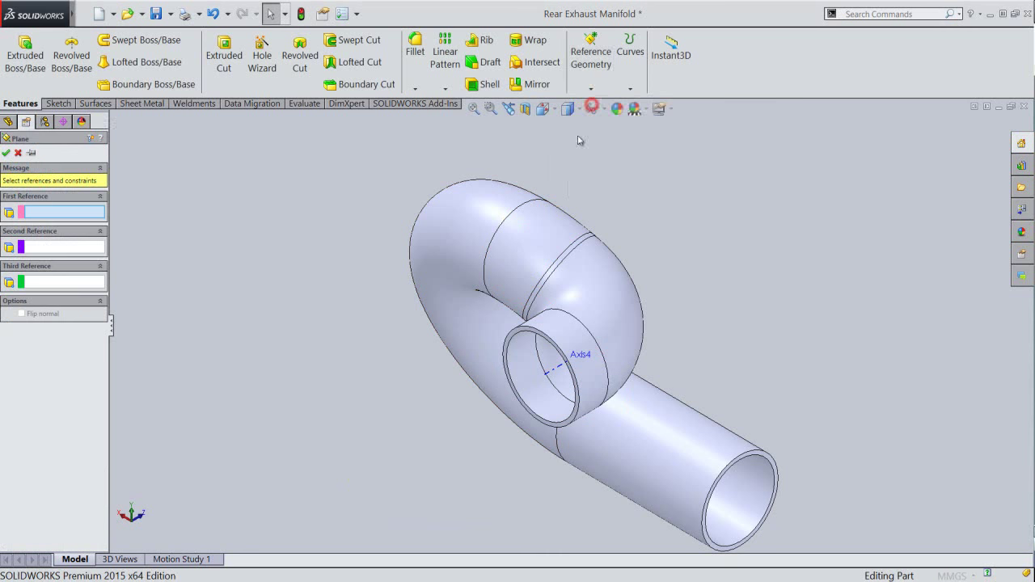
{"action": "left_click", "coordinate": [554, 375]}
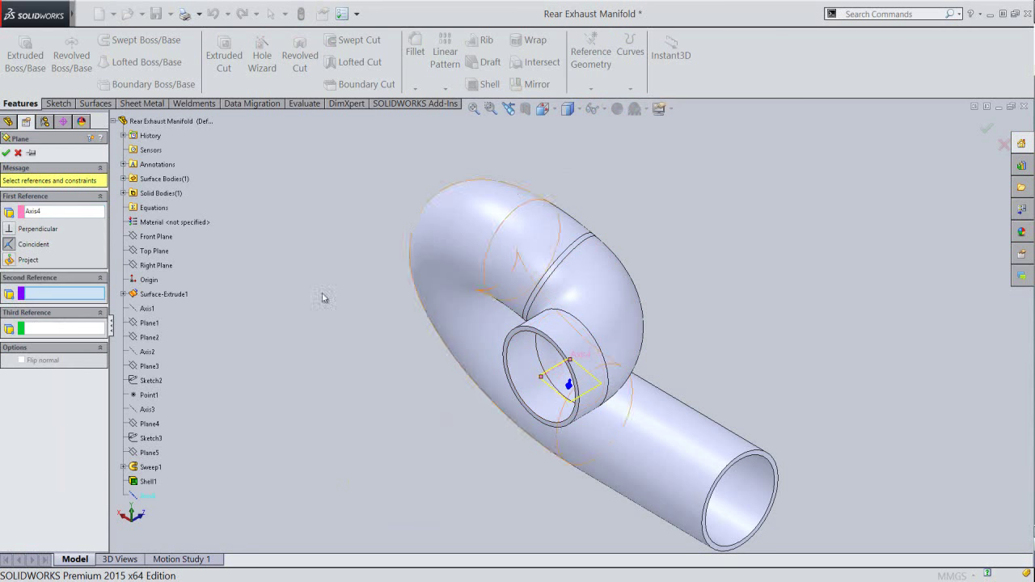
{"action": "left_click", "coordinate": [162, 251]}
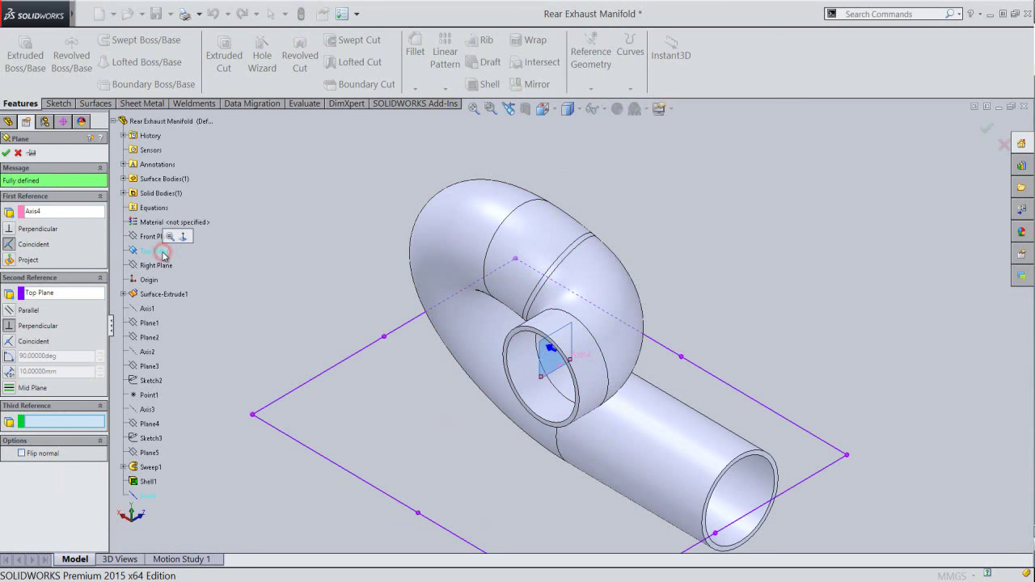
{"action": "left_click", "coordinate": [9, 310]}
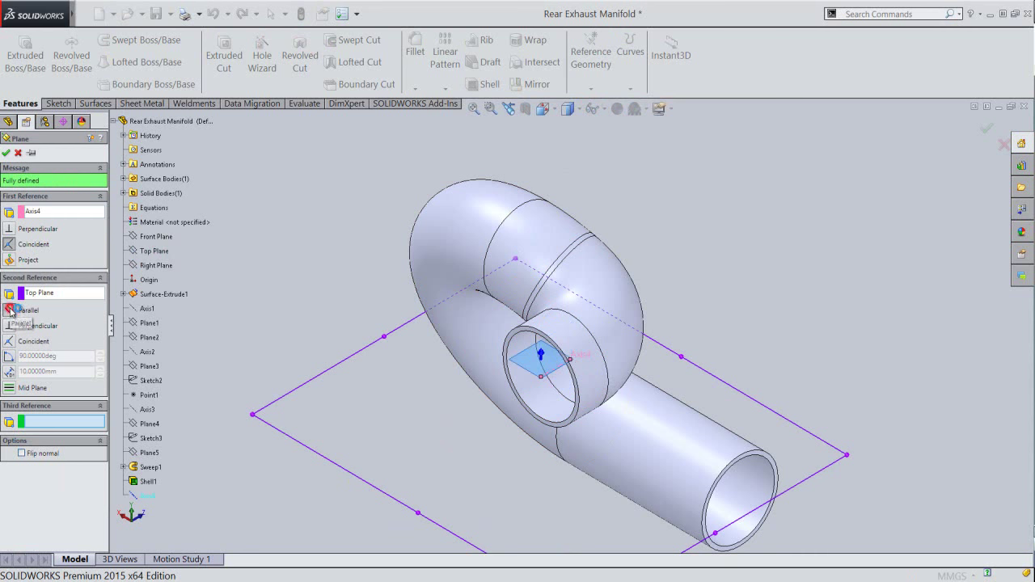
{"action": "left_click", "coordinate": [6, 154]}
{"action": "left_click", "coordinate": [261, 233]}
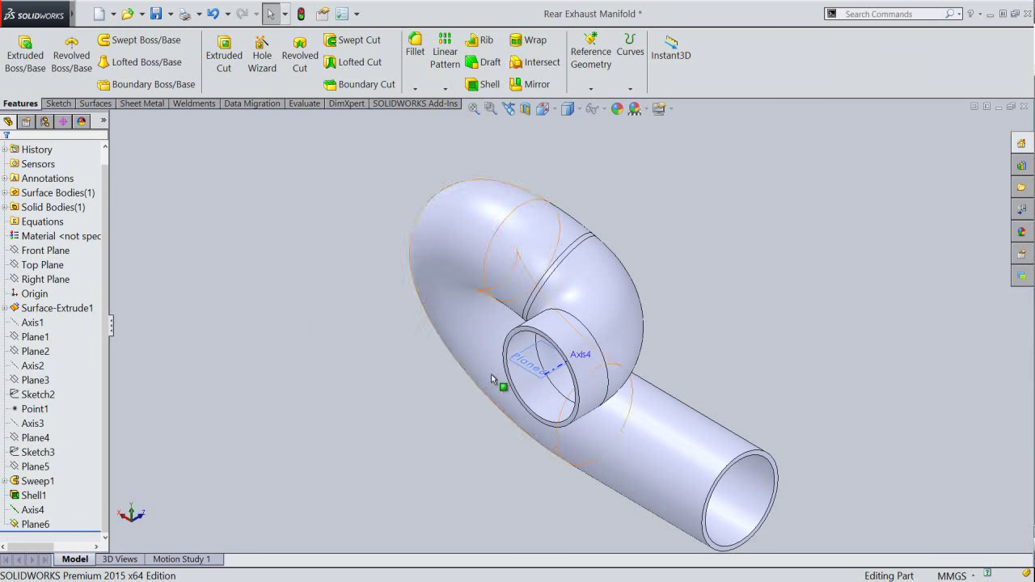
{"action": "left_click", "coordinate": [523, 369]}
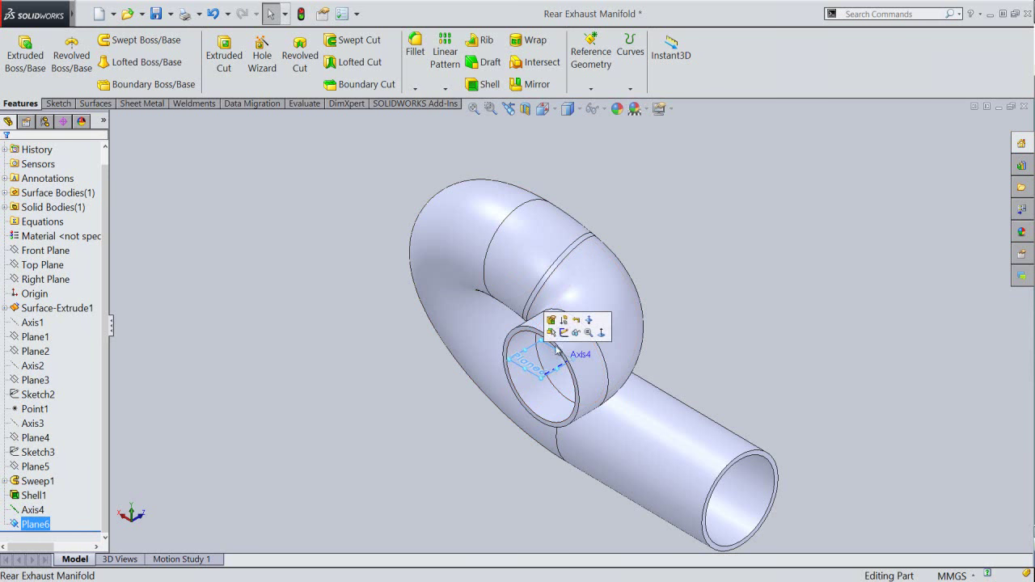
Step: Start a new sketch on Plane6 and apply a section view cut along it
{"action": "left_click", "coordinate": [563, 333]}
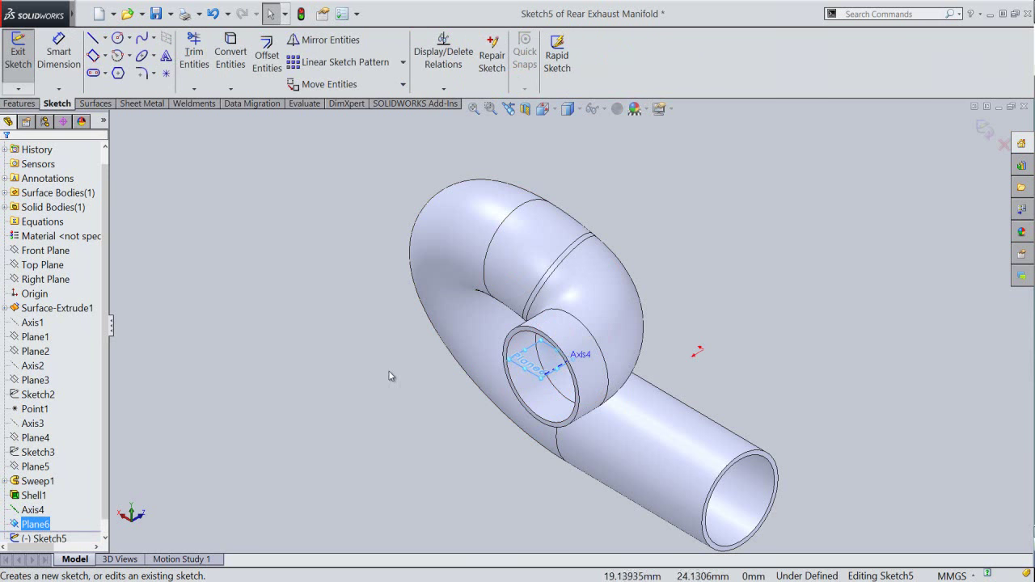
{"action": "left_click", "coordinate": [525, 110]}
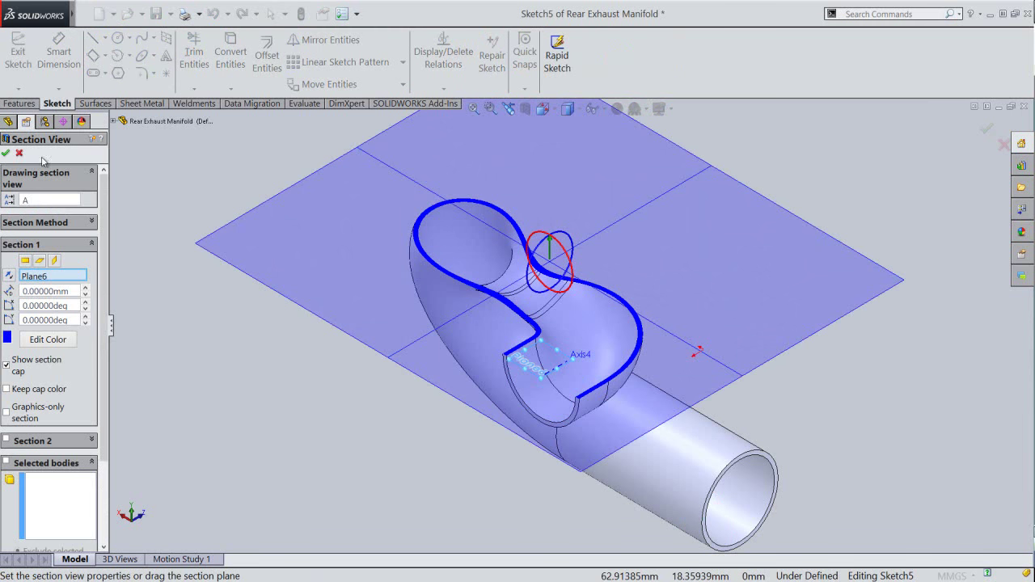
{"action": "left_click", "coordinate": [7, 153]}
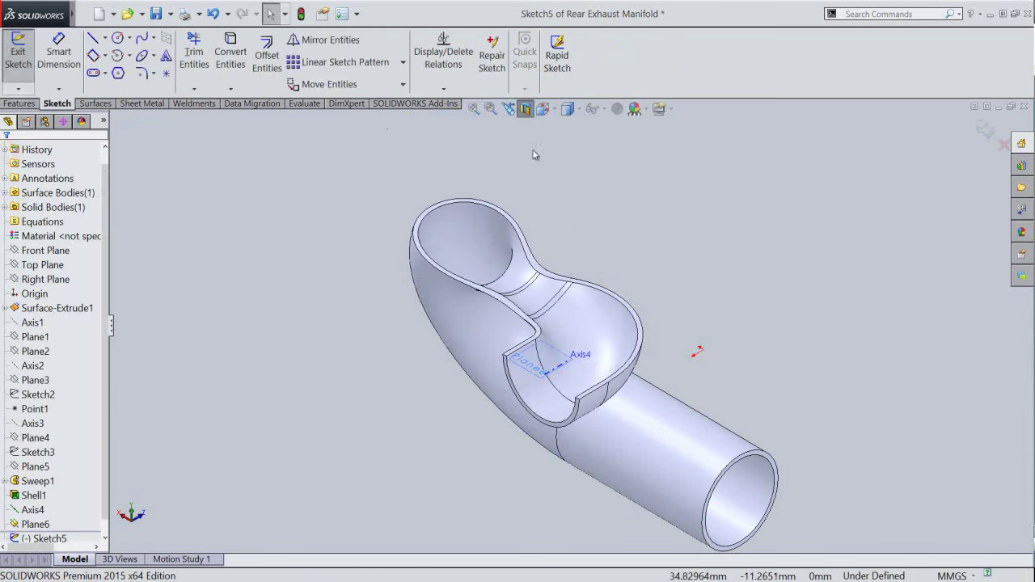
Step: View the sketch plane normal-to and roll it so the straight pipe is horizontal
{"action": "left_click", "coordinate": [549, 115]}
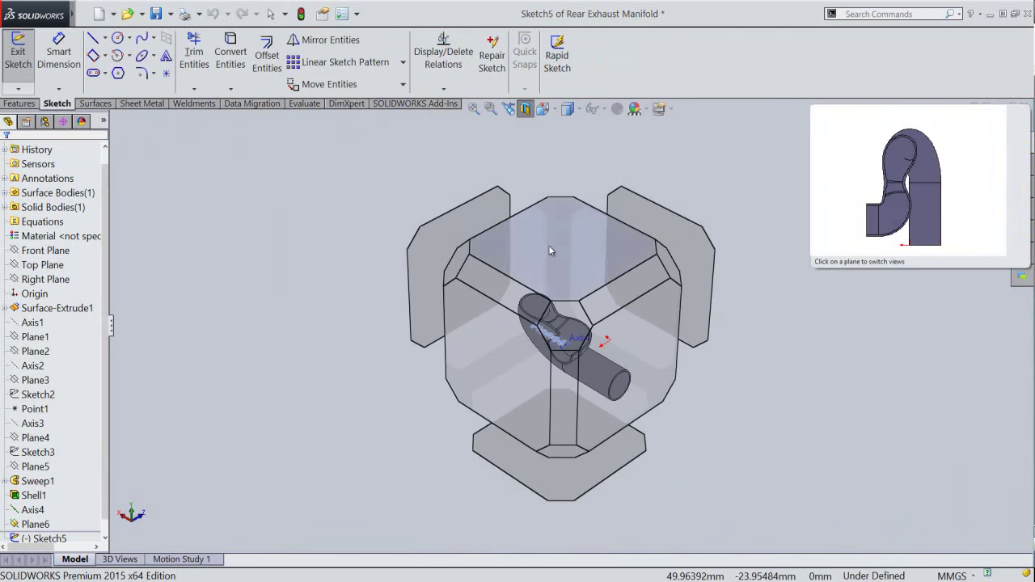
{"action": "left_click", "coordinate": [549, 245]}
{"action": "left_click", "coordinate": [436, 314]}
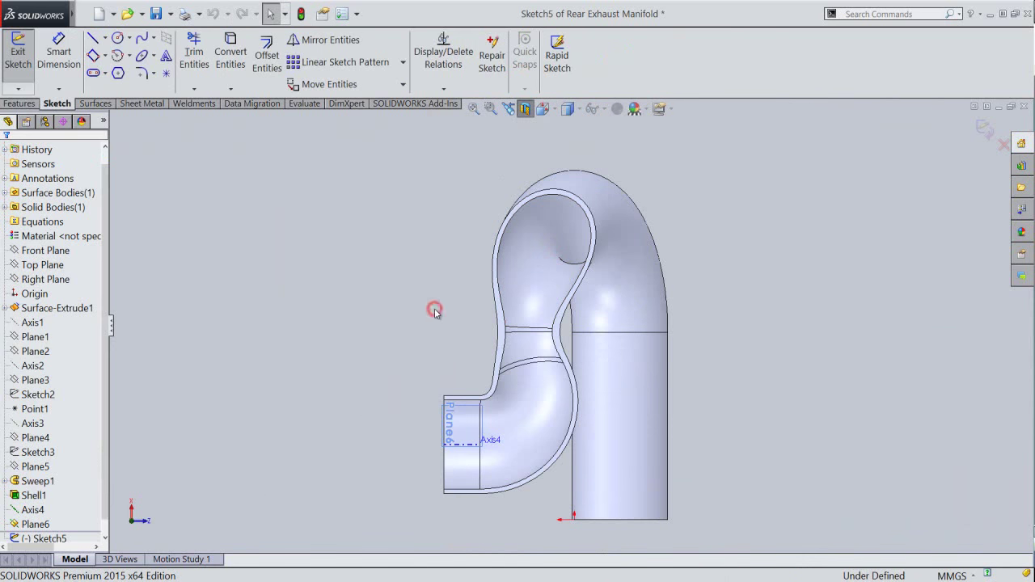
{"action": "key", "text": "alt+Left"}
{"action": "key", "text": "alt+Left"}
{"action": "key", "text": "alt+Left"}
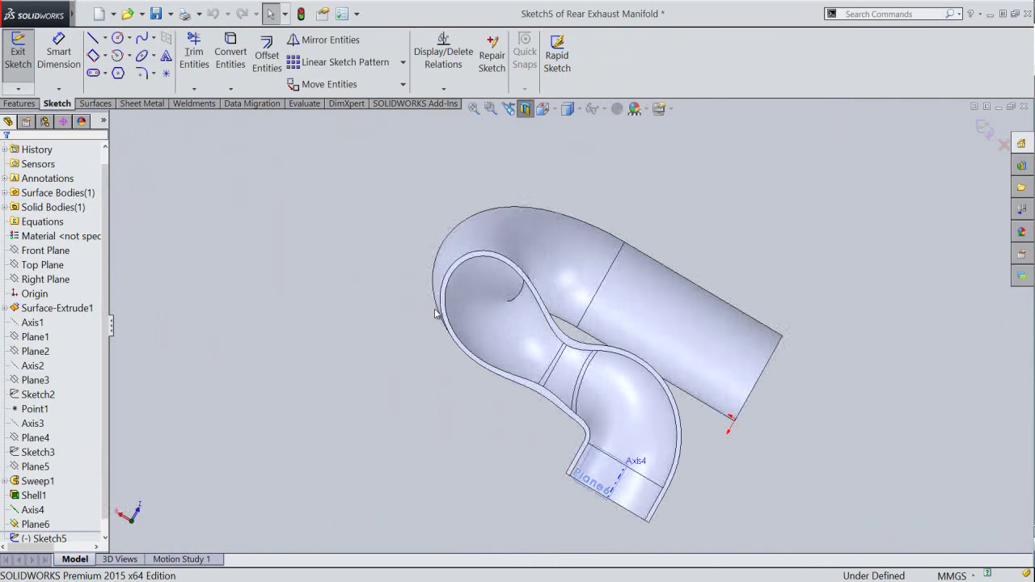
{"action": "key", "text": "alt+Left"}
{"action": "left_click", "coordinate": [336, 234]}
{"action": "left_click", "coordinate": [243, 89]}
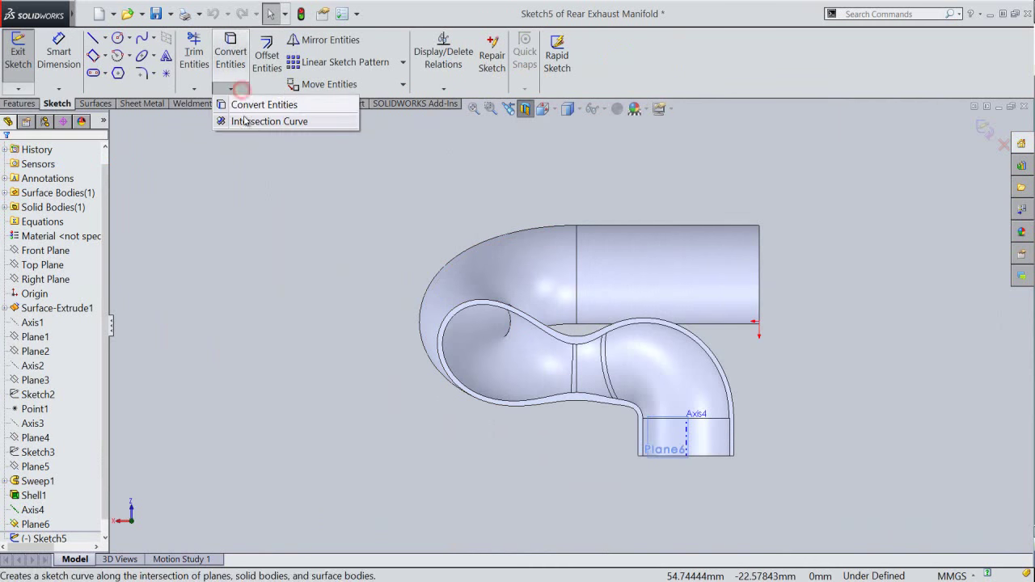
Step: Add Intersection Curves of the pipe wall with Plane6 into Sketch5
{"action": "left_click", "coordinate": [245, 123]}
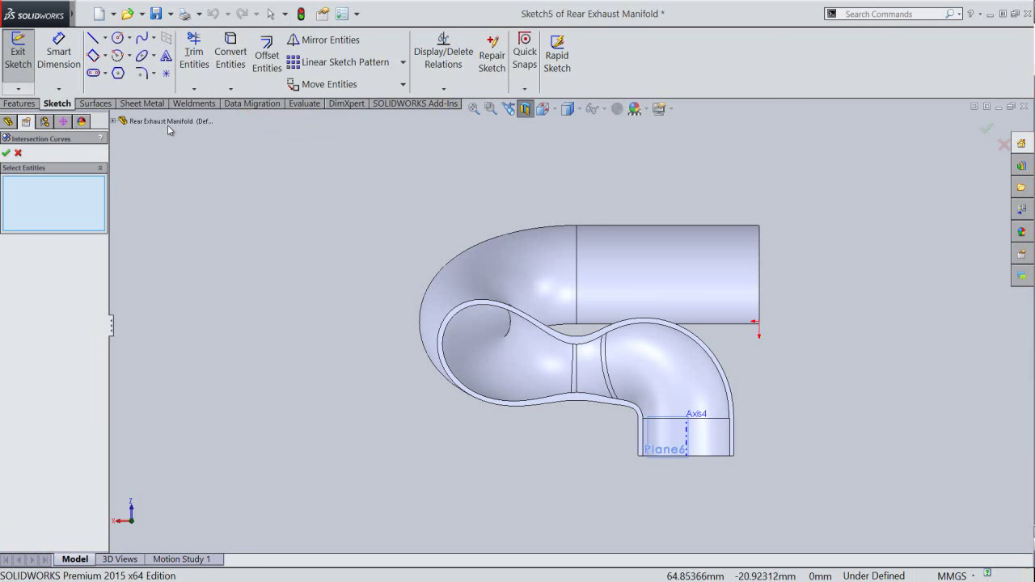
{"action": "left_click", "coordinate": [7, 155]}
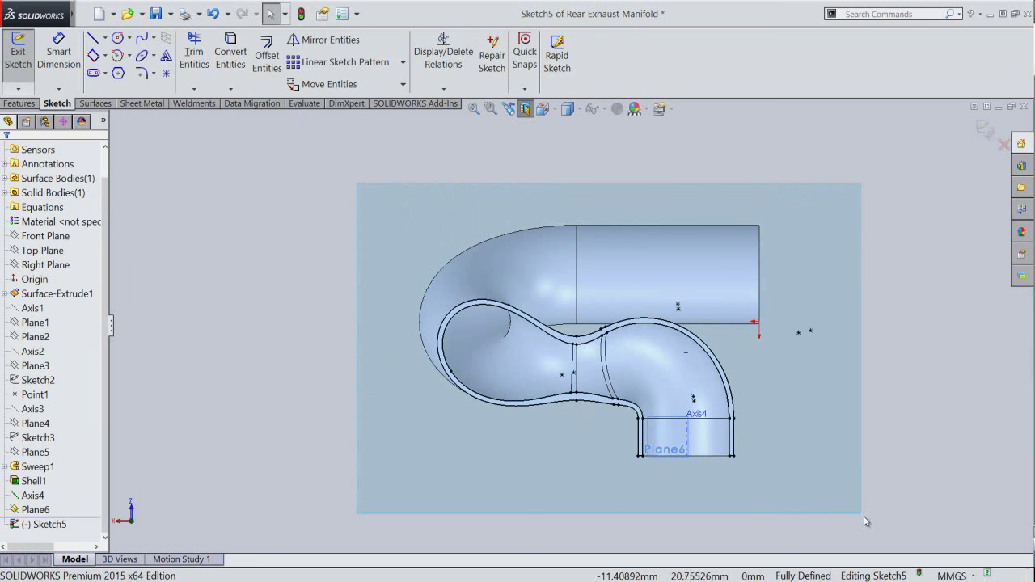
{"action": "left_click_drag", "start_coordinate": [358, 183], "coordinate": [872, 529]}
{"action": "left_click", "coordinate": [905, 483]}
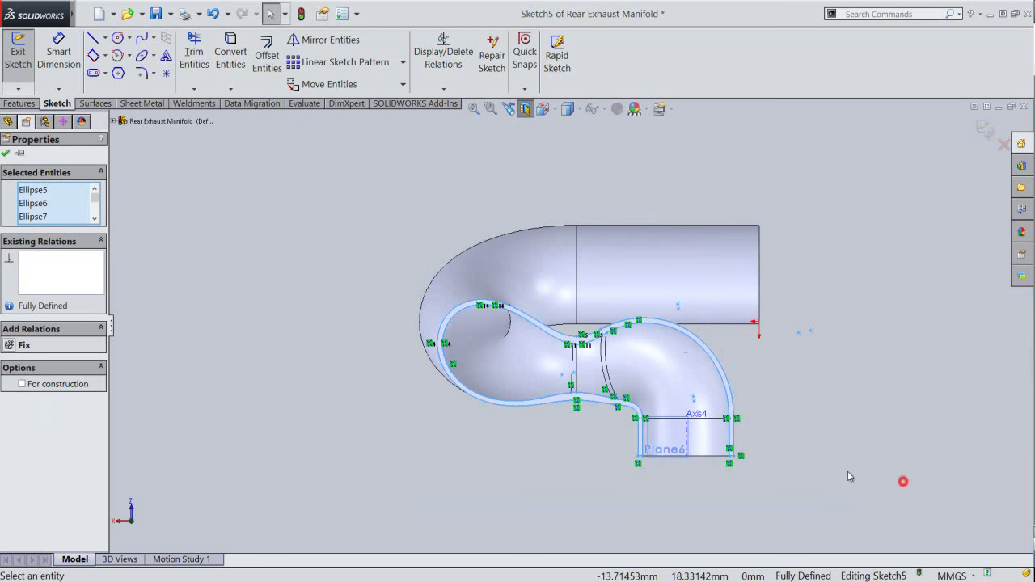
{"action": "left_click", "coordinate": [842, 467]}
Step: Hide Axis4 and Plane6 from the model view
{"action": "scroll", "coordinate": [769, 469], "scroll_direction": "down", "scroll_amount": 3}
{"action": "scroll", "coordinate": [678, 404], "scroll_direction": "down", "scroll_amount": 1}
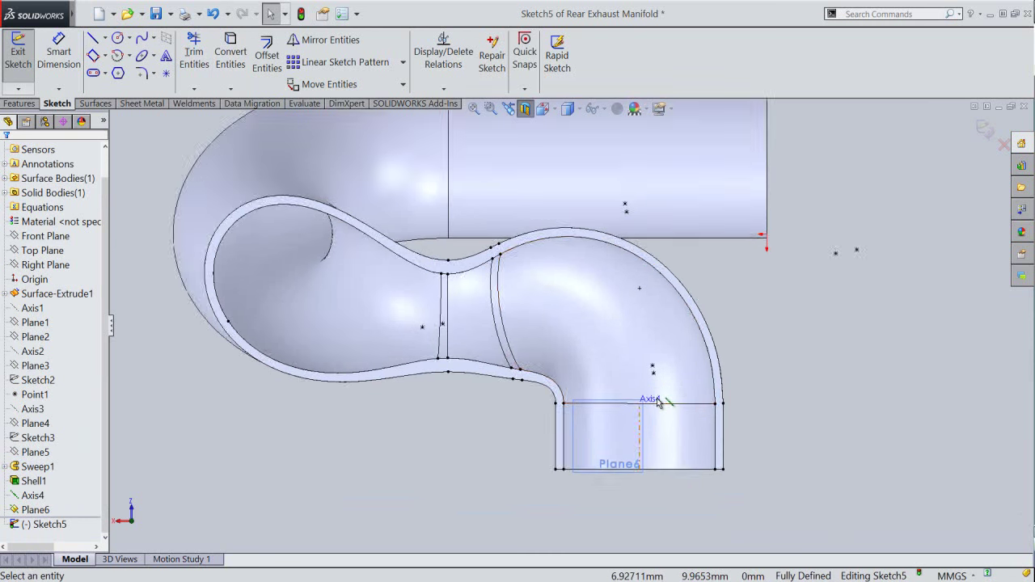
{"action": "scroll", "coordinate": [675, 405], "scroll_direction": "down", "scroll_amount": 1}
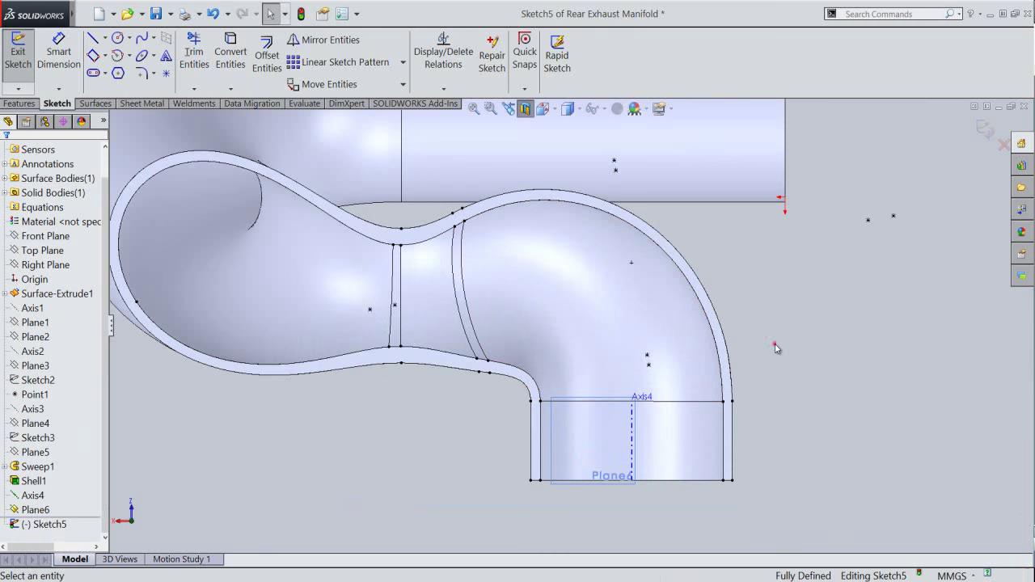
{"action": "left_click", "coordinate": [32, 499]}
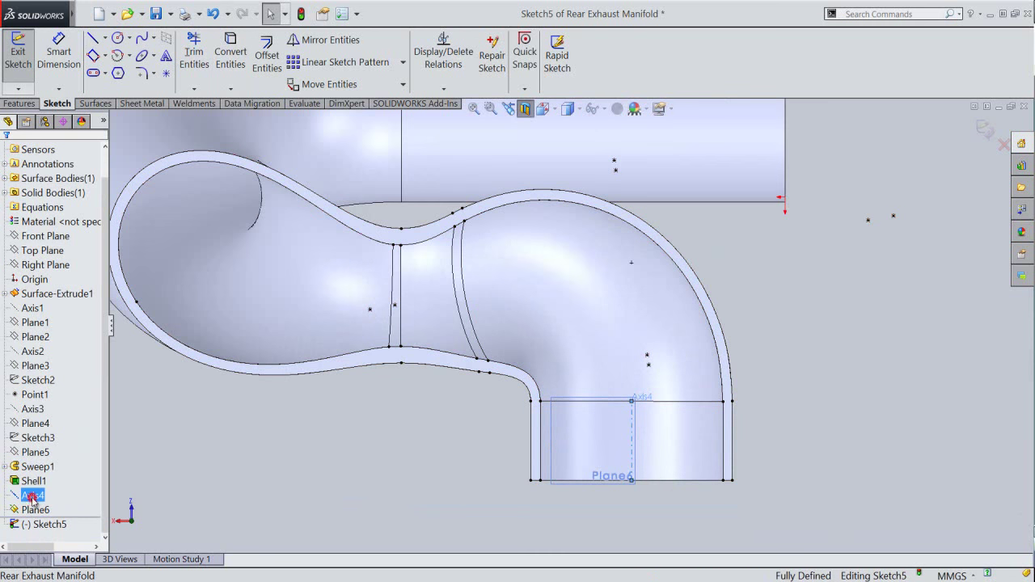
{"action": "left_click", "coordinate": [39, 483]}
{"action": "left_click", "coordinate": [34, 509]}
{"action": "left_click", "coordinate": [52, 492]}
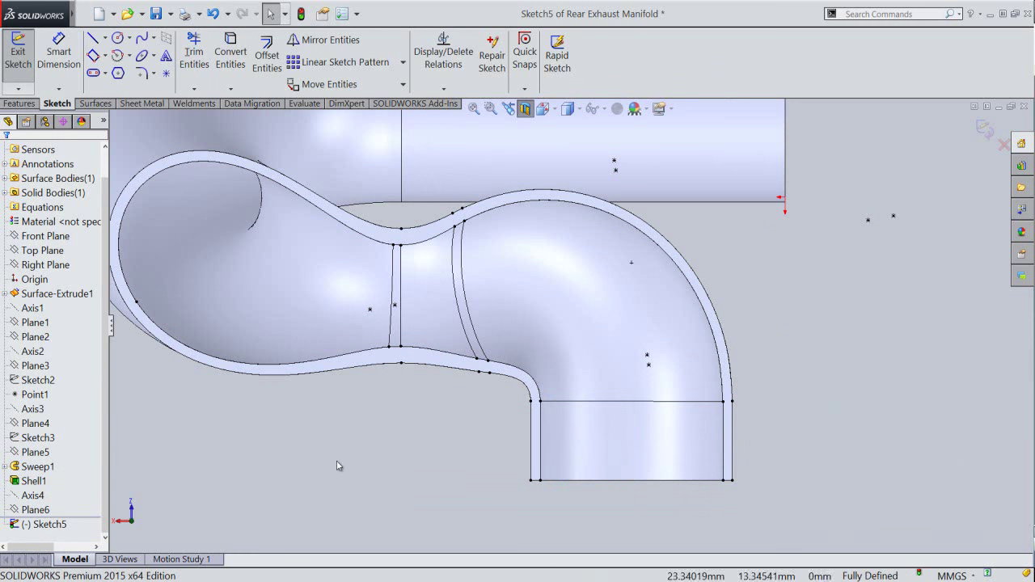
Step: Draw a centreline along the outlet's bottom edge
{"action": "right_click", "coordinate": [423, 462]}
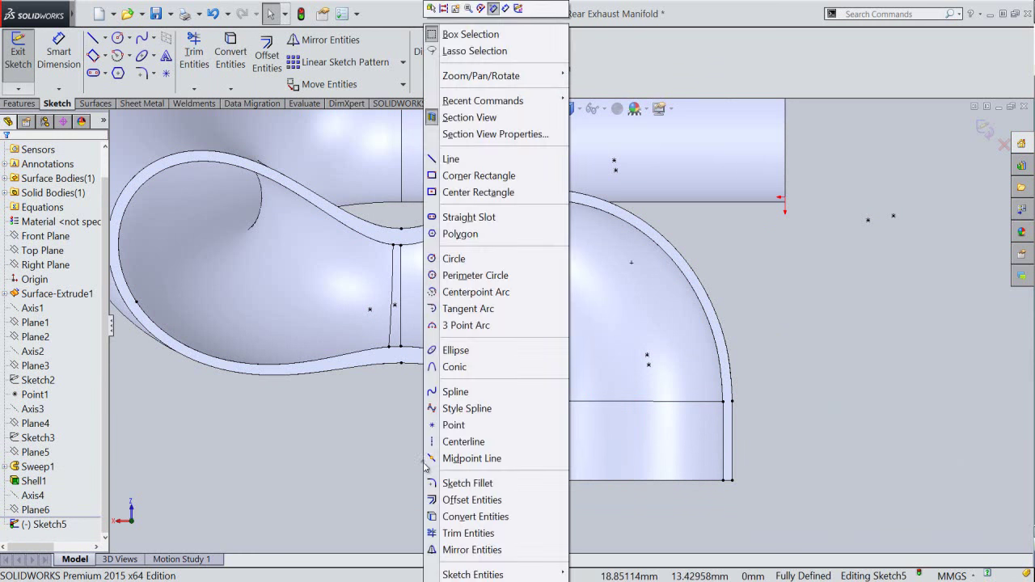
{"action": "left_click", "coordinate": [443, 443]}
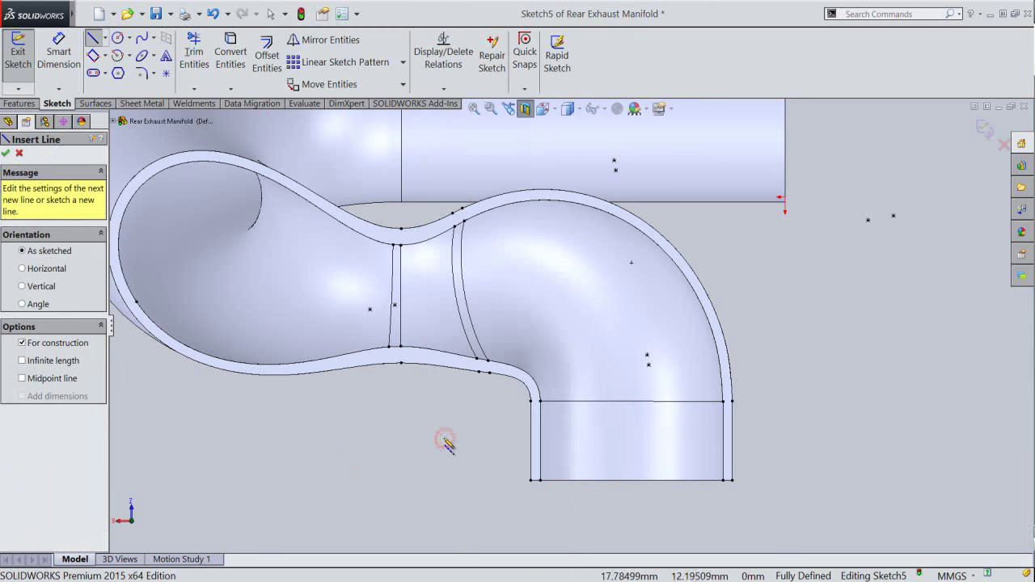
{"action": "left_click", "coordinate": [530, 481]}
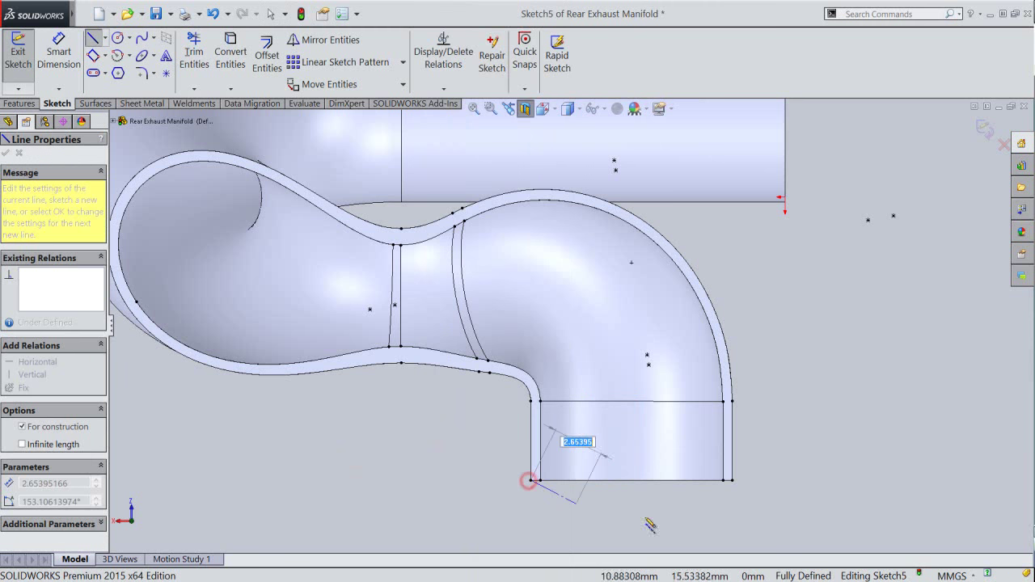
{"action": "left_click", "coordinate": [732, 482]}
{"action": "double_click", "coordinate": [755, 433]}
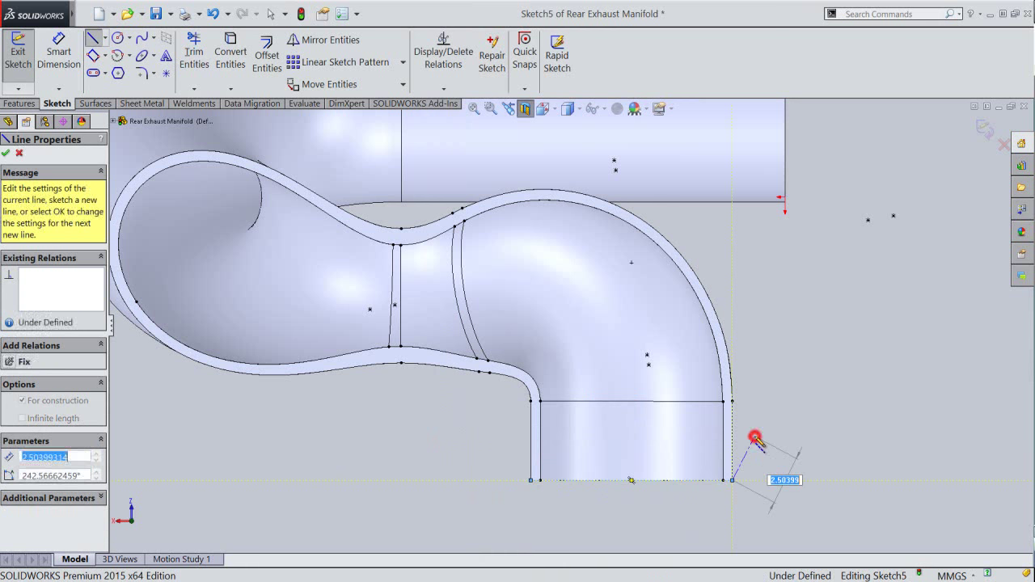
Step: Add a vertical infinite-length centreline through the bottom edge's midpoint
{"action": "left_click", "coordinate": [41, 361]}
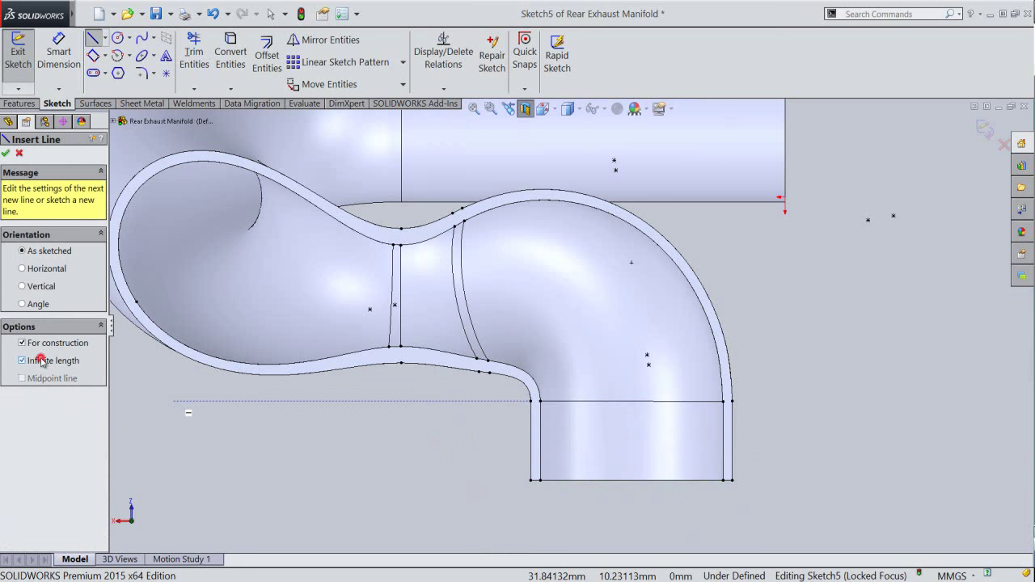
{"action": "left_click", "coordinate": [24, 288]}
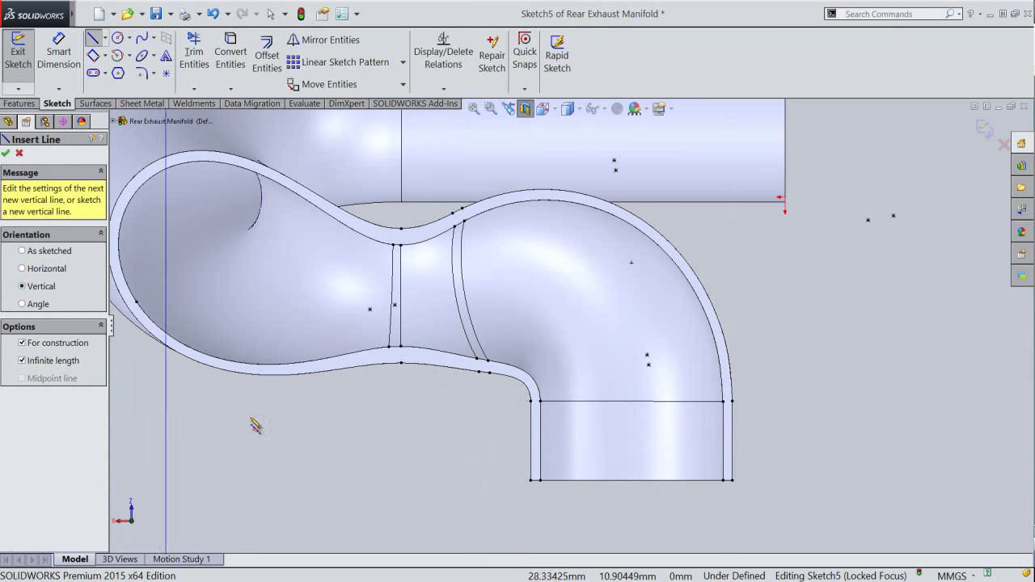
{"action": "left_click", "coordinate": [632, 480]}
{"action": "right_click", "coordinate": [769, 419]}
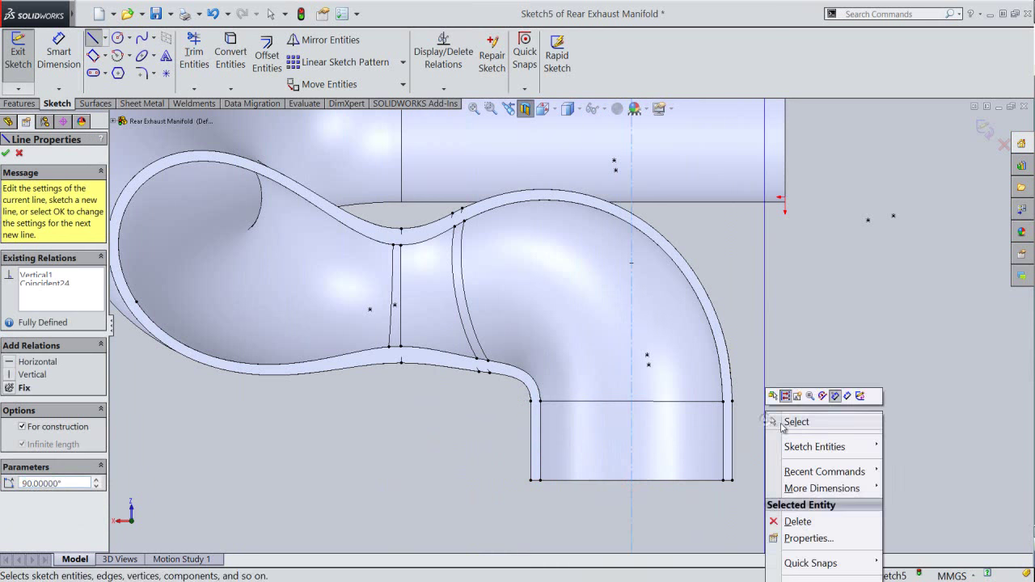
{"action": "left_click", "coordinate": [789, 422]}
{"action": "scroll", "coordinate": [703, 520], "scroll_direction": "down", "scroll_amount": 1}
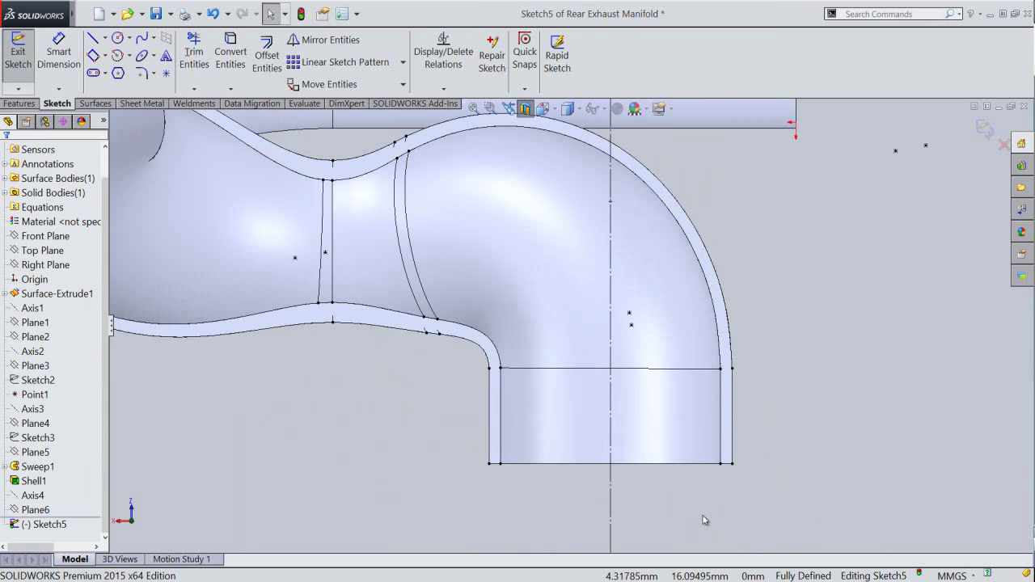
{"action": "left_click", "coordinate": [703, 518]}
Step: Draw the first stepped sides of the flange profile down from the pipe's bottom edge
{"action": "right_click", "coordinate": [719, 507]}
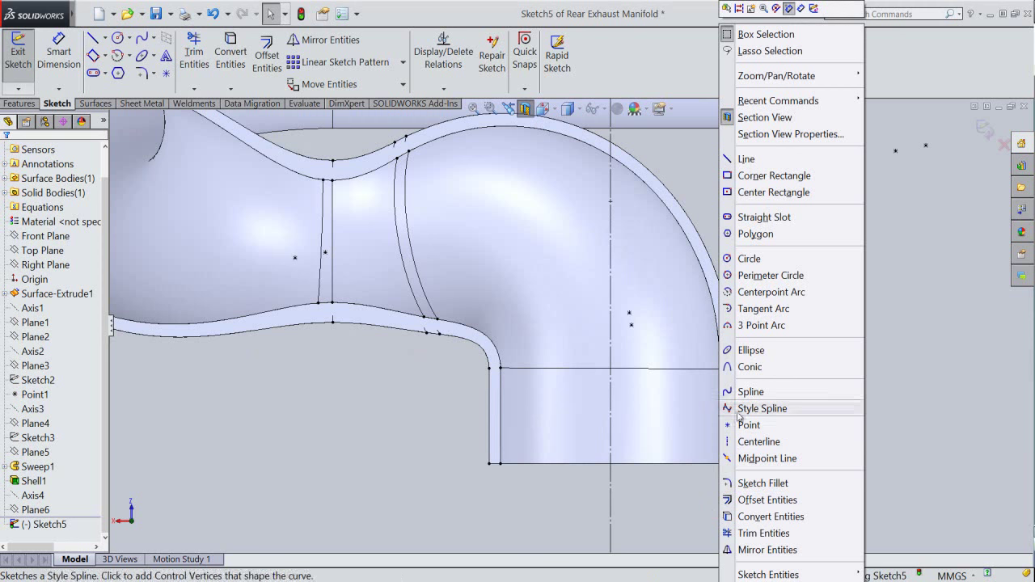
{"action": "left_click", "coordinate": [748, 160]}
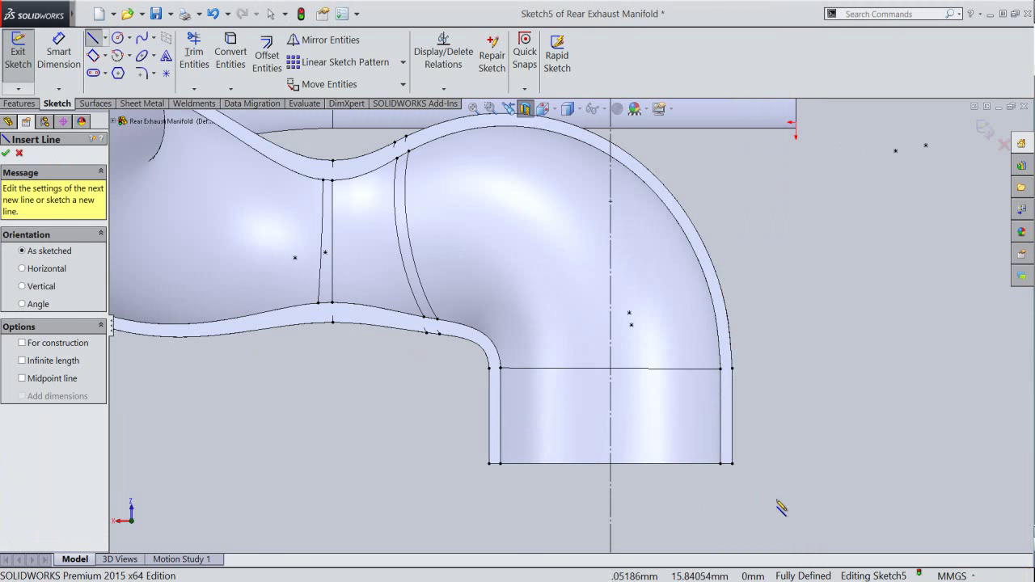
{"action": "scroll", "coordinate": [782, 507], "scroll_direction": "down", "scroll_amount": 2}
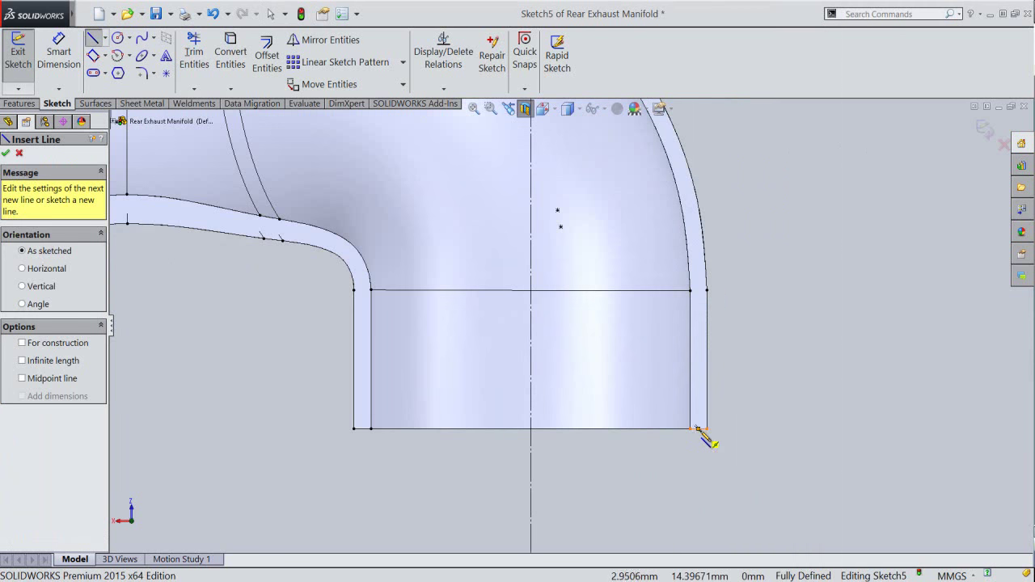
{"action": "scroll", "coordinate": [701, 434], "scroll_direction": "down", "scroll_amount": 1}
{"action": "scroll", "coordinate": [701, 435], "scroll_direction": "down", "scroll_amount": 1}
{"action": "scroll", "coordinate": [698, 435], "scroll_direction": "down", "scroll_amount": 1}
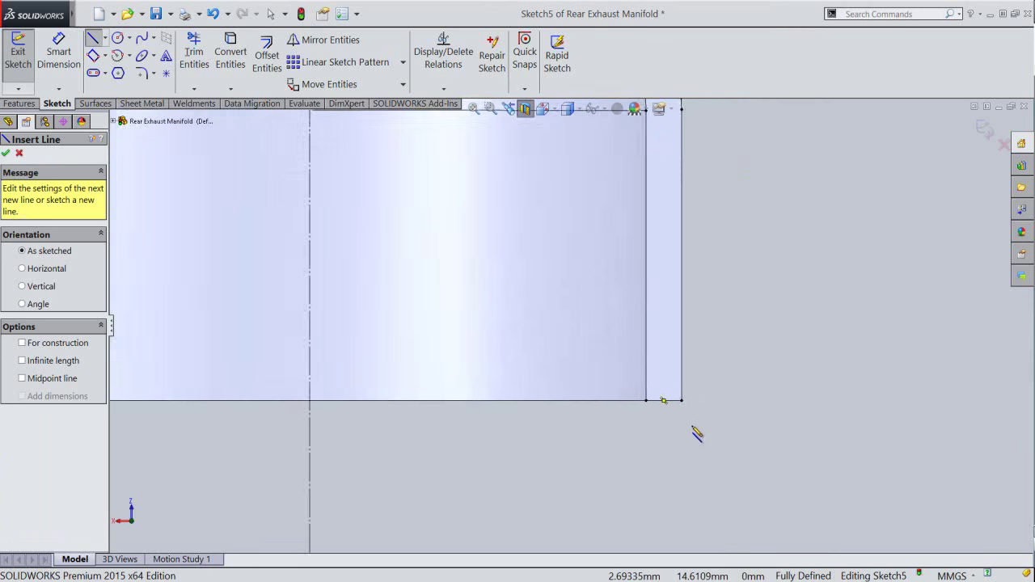
{"action": "scroll", "coordinate": [697, 434], "scroll_direction": "down", "scroll_amount": 2}
{"action": "left_click", "coordinate": [620, 346]}
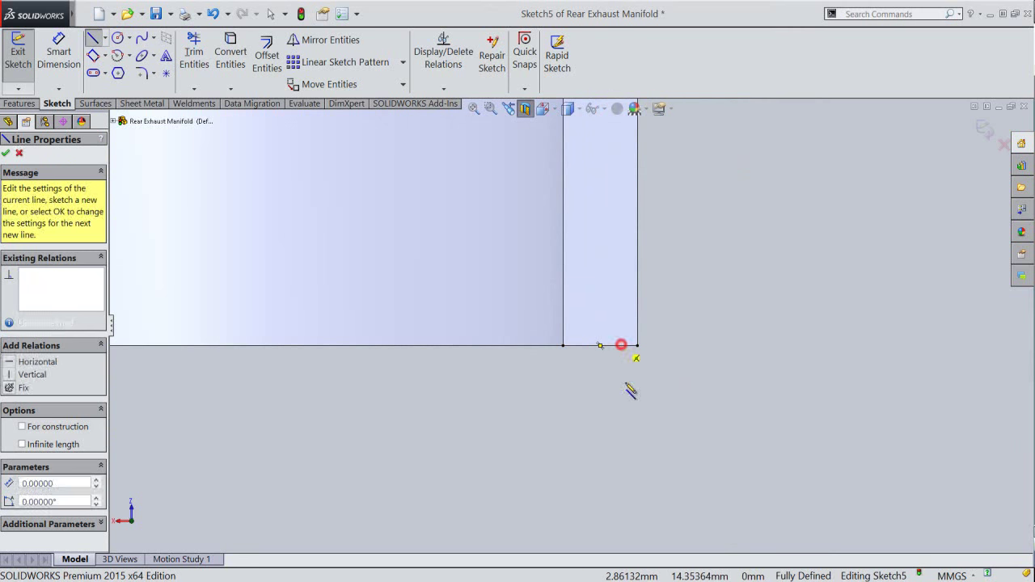
{"action": "left_click", "coordinate": [622, 462]}
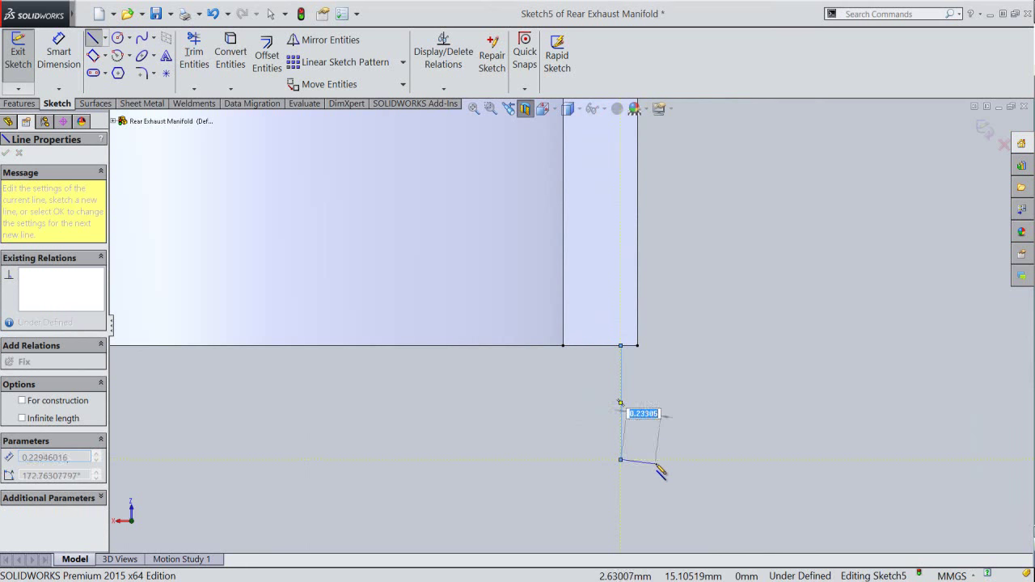
{"action": "left_click", "coordinate": [656, 460]}
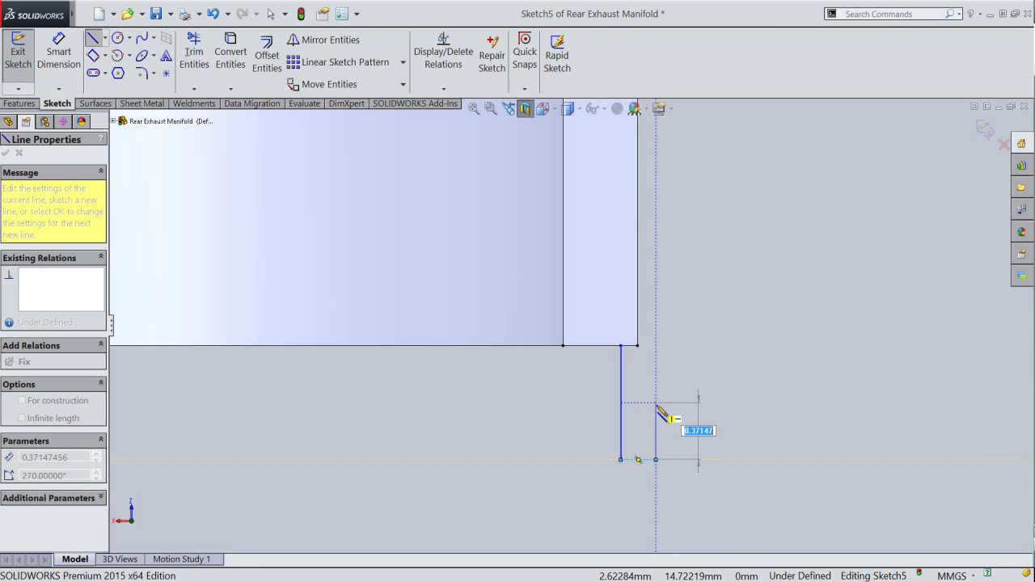
{"action": "left_click", "coordinate": [655, 402]}
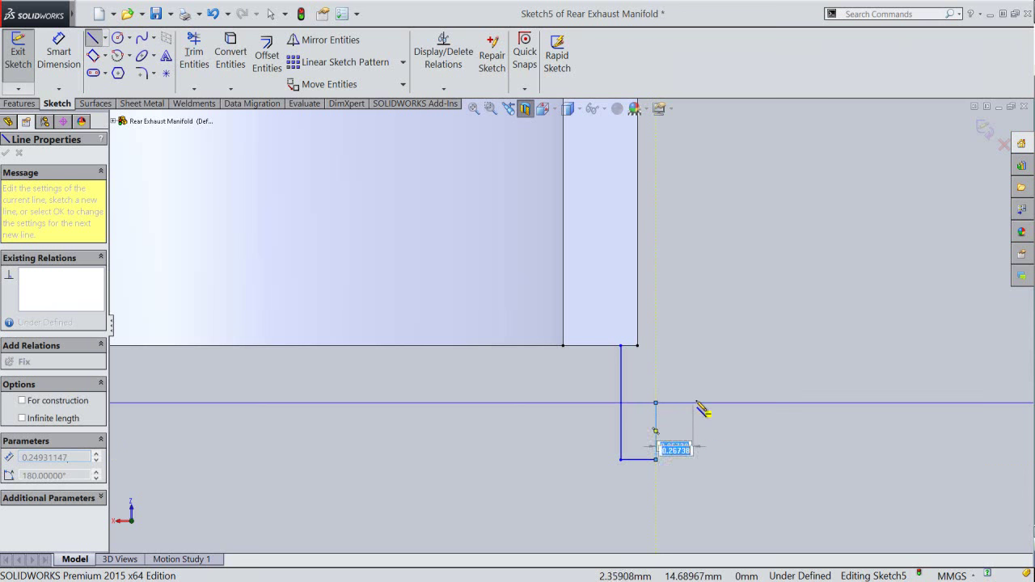
{"action": "left_click", "coordinate": [696, 403]}
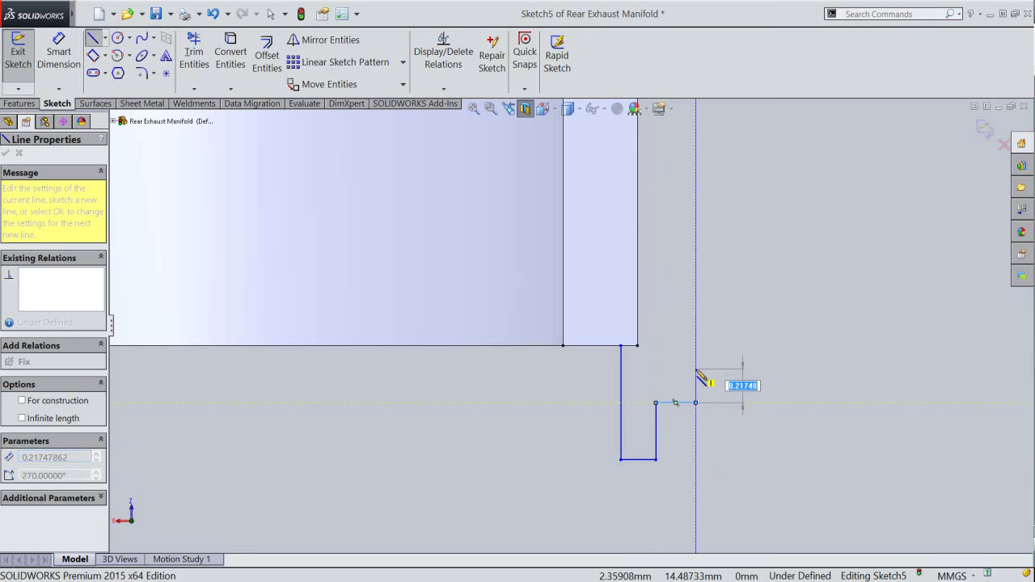
{"action": "double_click", "coordinate": [695, 371]}
Step: Finish the stepped profile back up to the pipe edge, closing it at the corner
{"action": "left_click", "coordinate": [696, 371]}
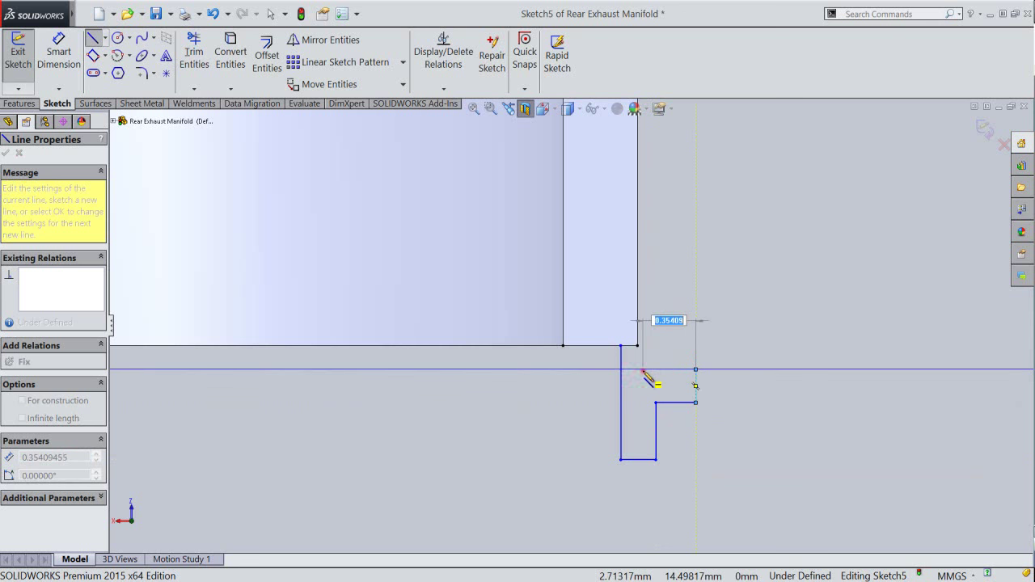
{"action": "double_click", "coordinate": [643, 371]}
{"action": "left_click", "coordinate": [643, 370]}
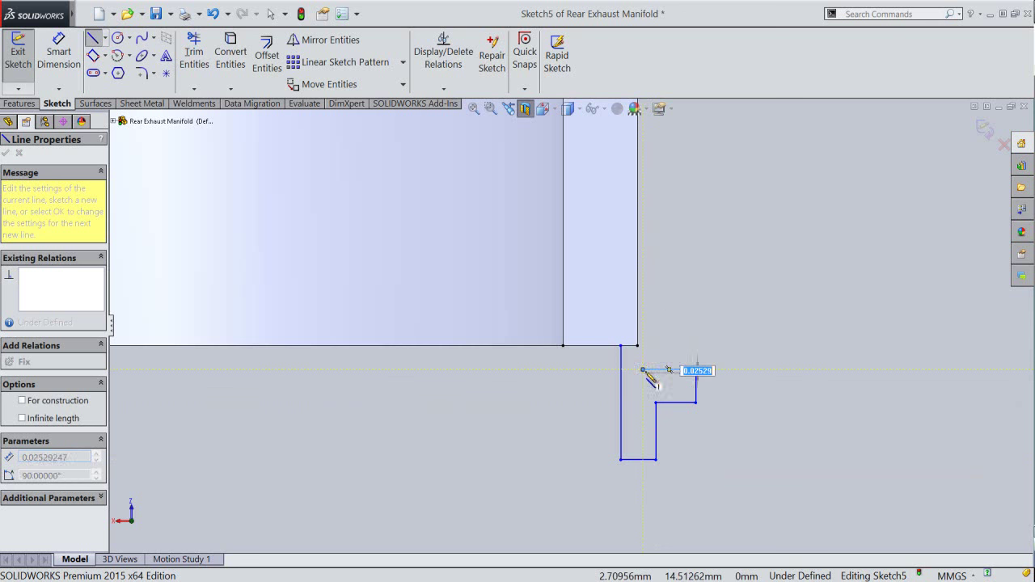
{"action": "left_click", "coordinate": [643, 314]}
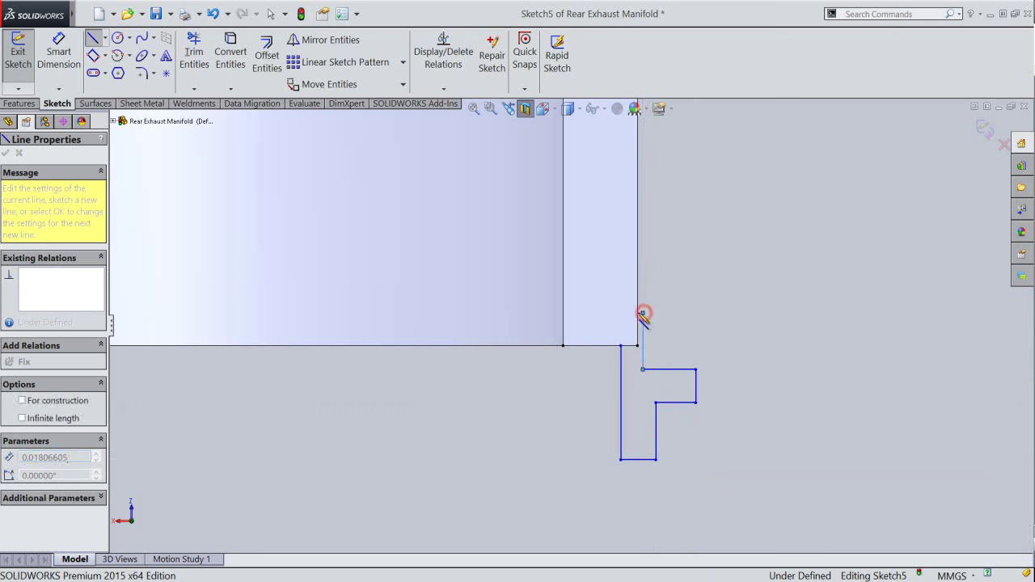
{"action": "left_click", "coordinate": [638, 347]}
{"action": "left_click", "coordinate": [620, 346]}
{"action": "right_click", "coordinate": [682, 329]}
{"action": "left_click", "coordinate": [708, 337]}
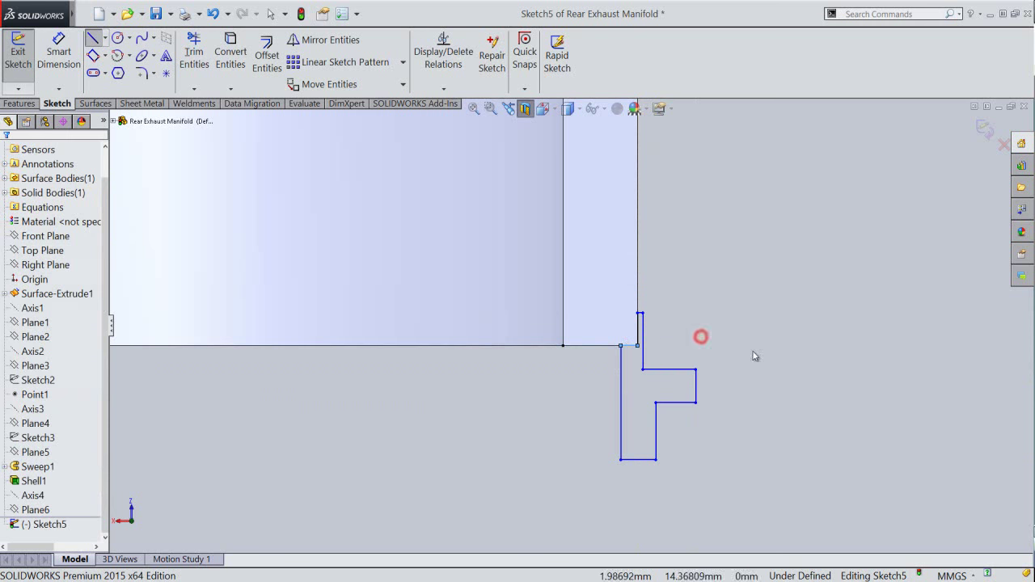
{"action": "scroll", "coordinate": [764, 359], "scroll_direction": "up", "scroll_amount": 2}
{"action": "scroll", "coordinate": [605, 411], "scroll_direction": "up", "scroll_amount": 2}
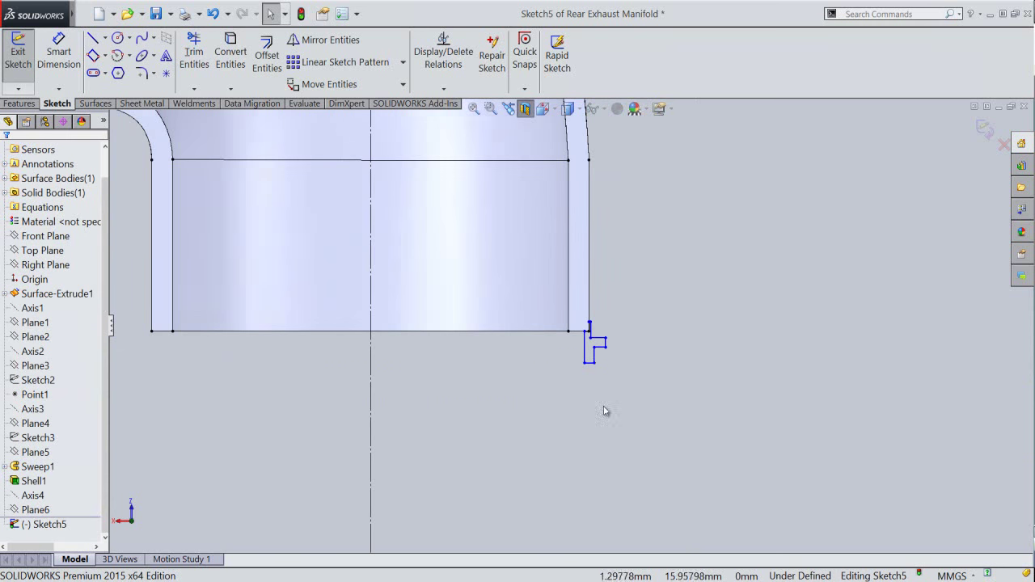
{"action": "scroll", "coordinate": [411, 356], "scroll_direction": "down", "scroll_amount": 1}
{"action": "left_click", "coordinate": [411, 370]}
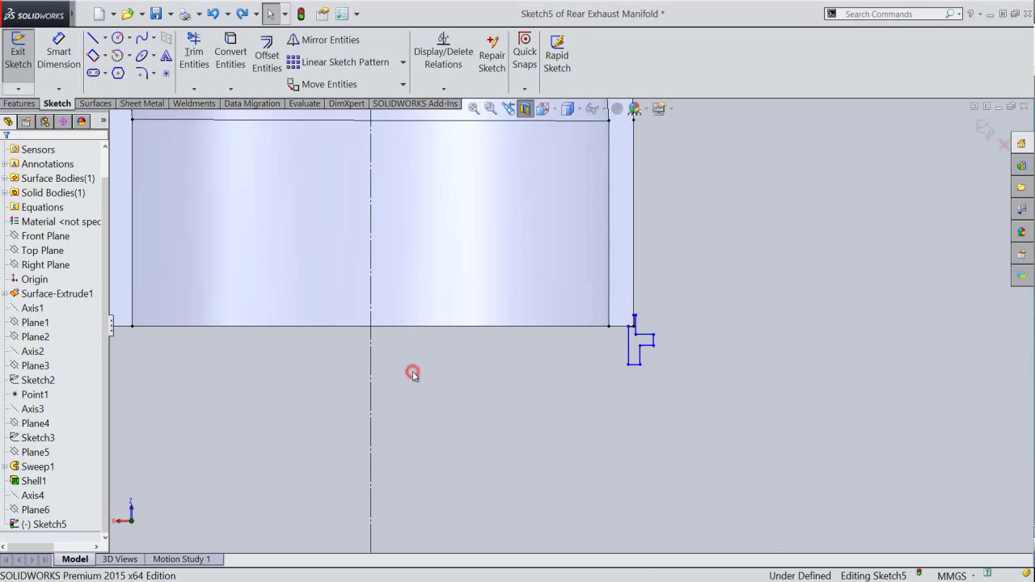
{"action": "right_click", "coordinate": [689, 293]}
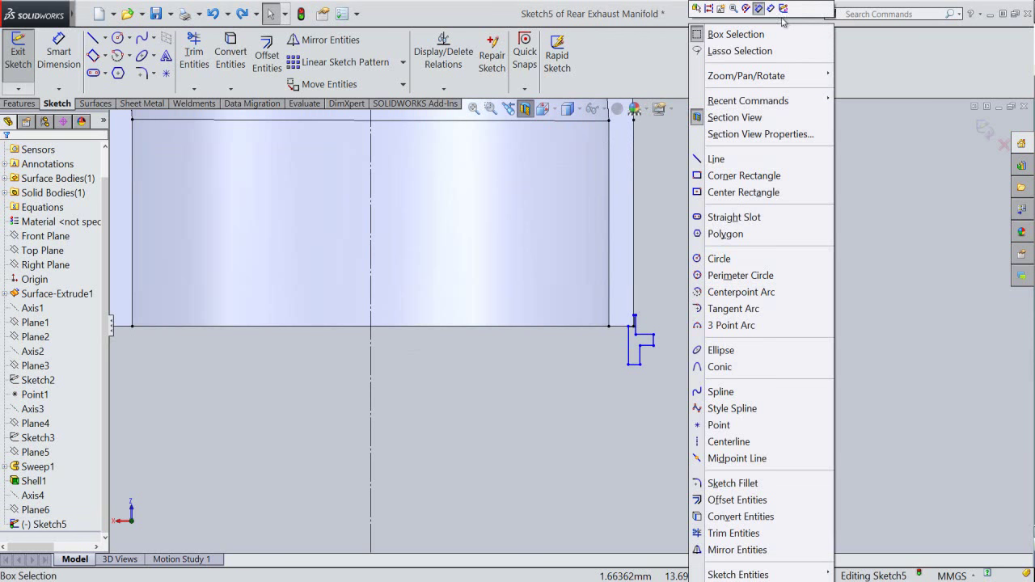
Step: Dimension the profile's top width to 0.8
{"action": "left_click", "coordinate": [770, 8]}
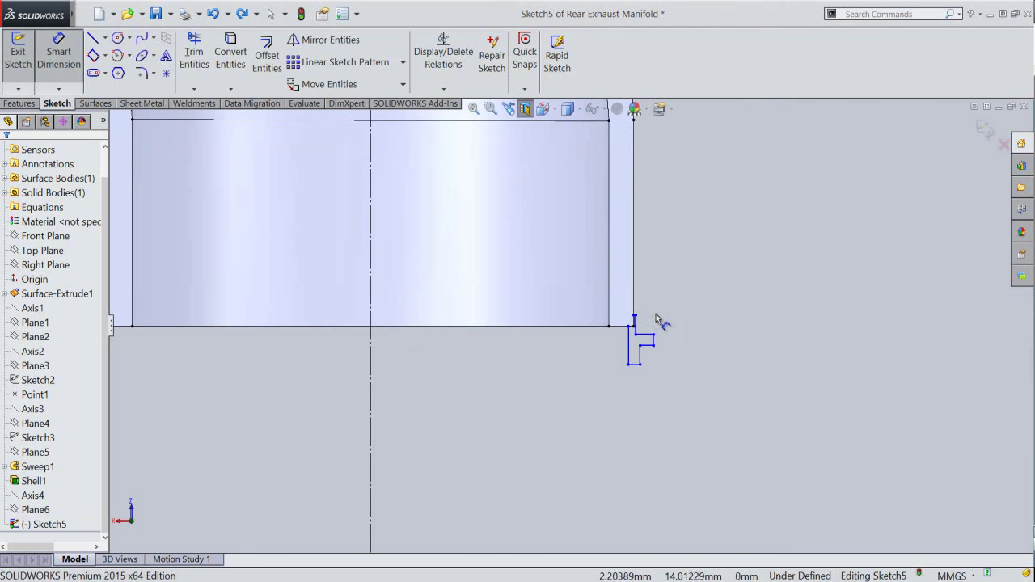
{"action": "scroll", "coordinate": [647, 323], "scroll_direction": "down", "scroll_amount": 2}
{"action": "scroll", "coordinate": [623, 335], "scroll_direction": "down", "scroll_amount": 3}
{"action": "scroll", "coordinate": [619, 332], "scroll_direction": "down", "scroll_amount": 2}
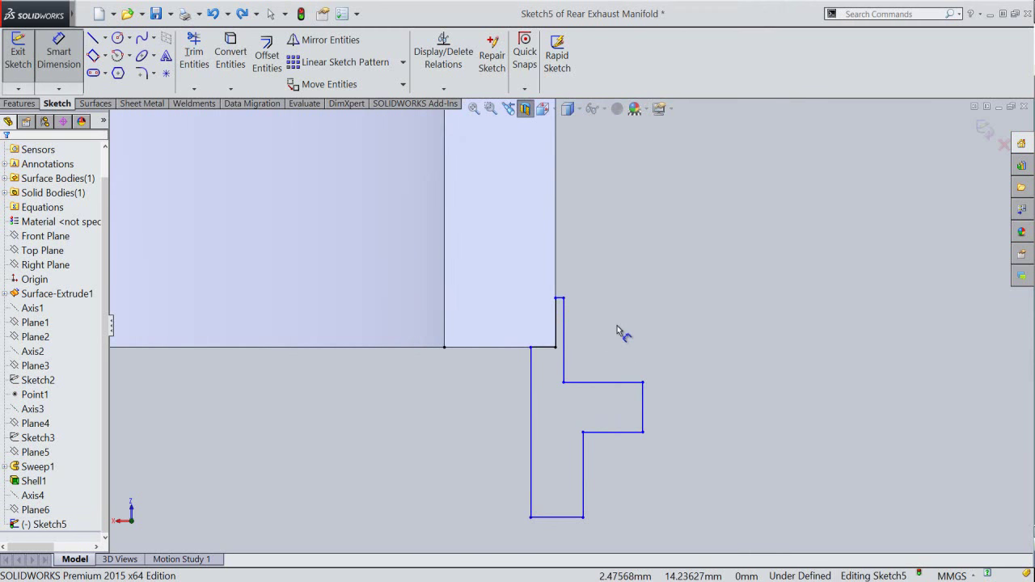
{"action": "left_click", "coordinate": [565, 340]}
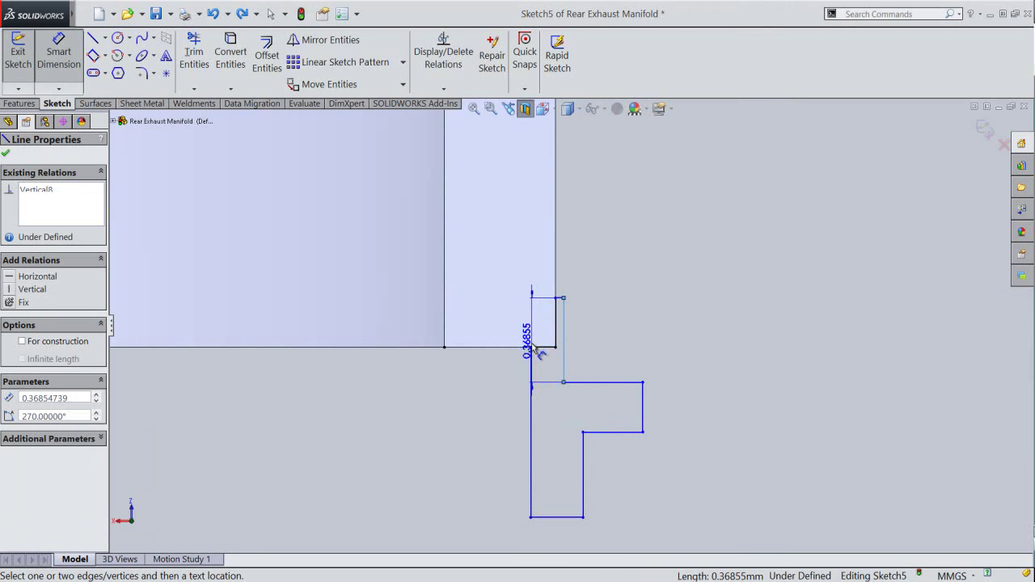
{"action": "left_click", "coordinate": [531, 347]}
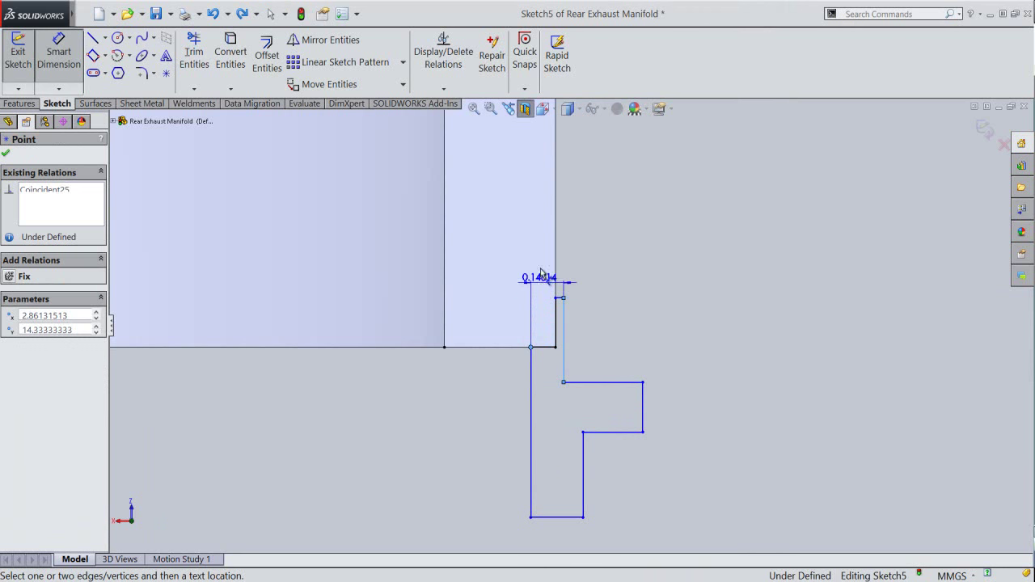
{"action": "left_click", "coordinate": [541, 271]}
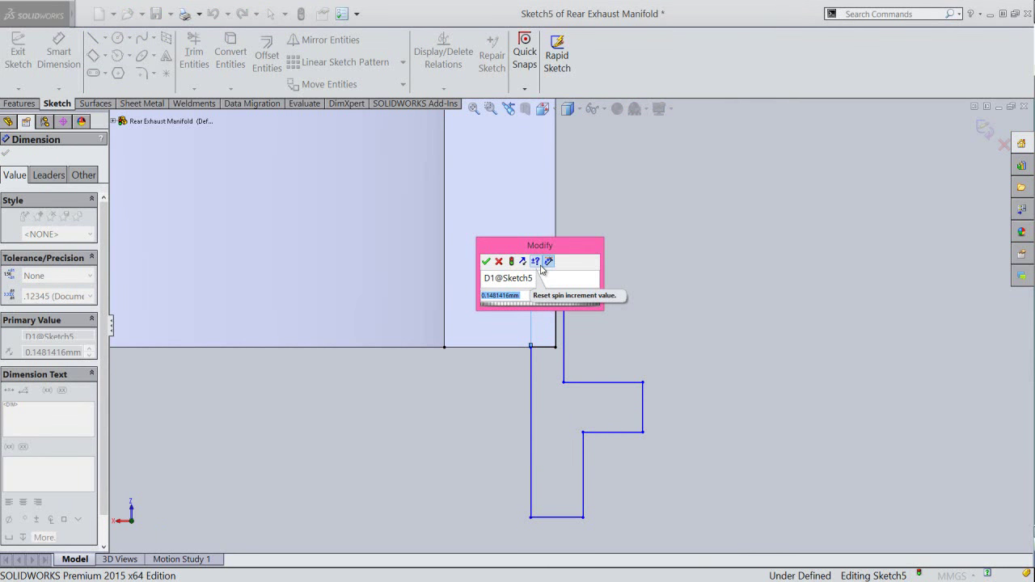
{"action": "key", "text": "BackSpace"}
{"action": "type", "text": "8"}
{"action": "key", "text": "Return"}
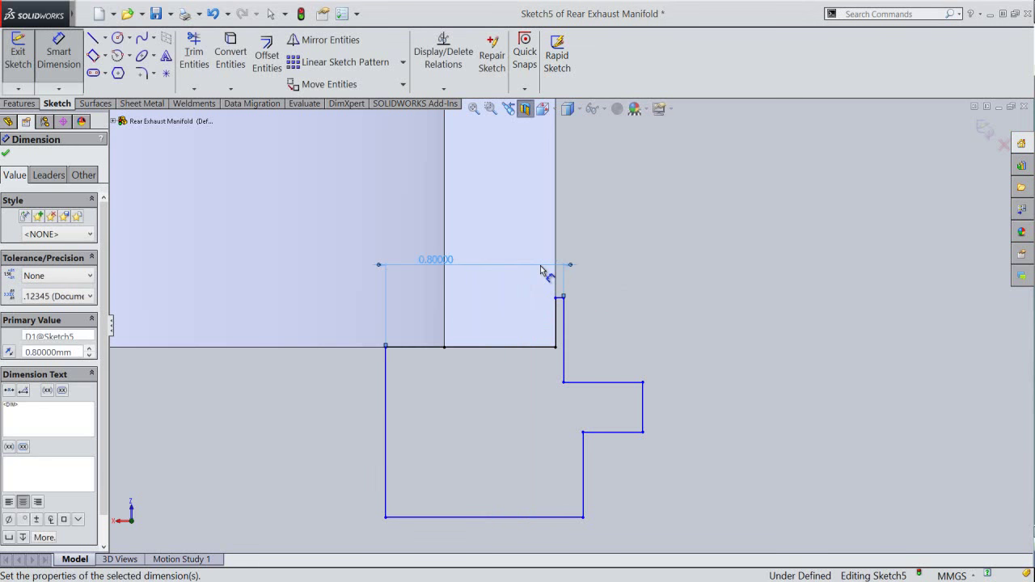
{"action": "left_click", "coordinate": [579, 289]}
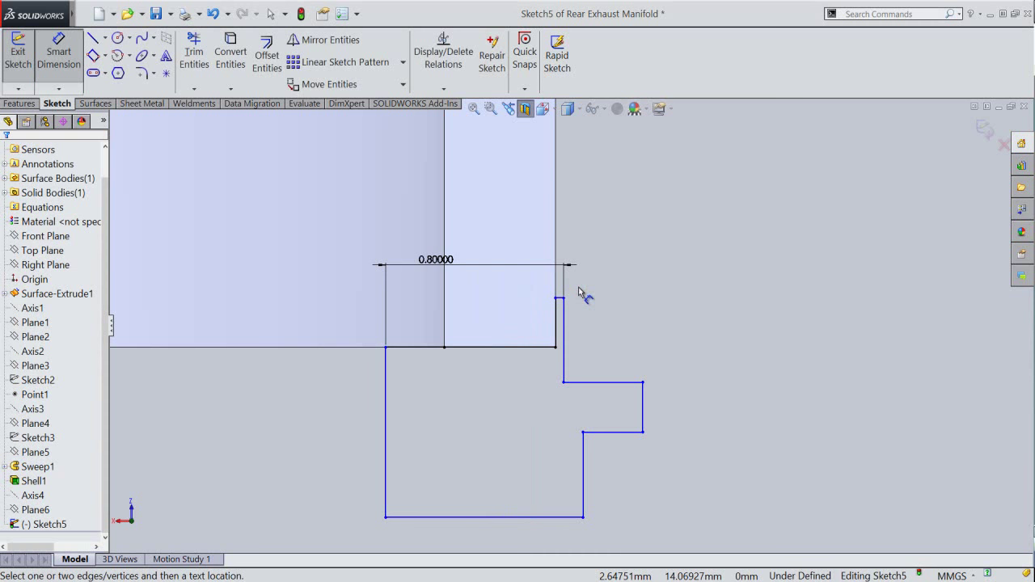
Step: Dimension the right step height to 0.75 and the bottom edge to 1.073
{"action": "left_click", "coordinate": [643, 405]}
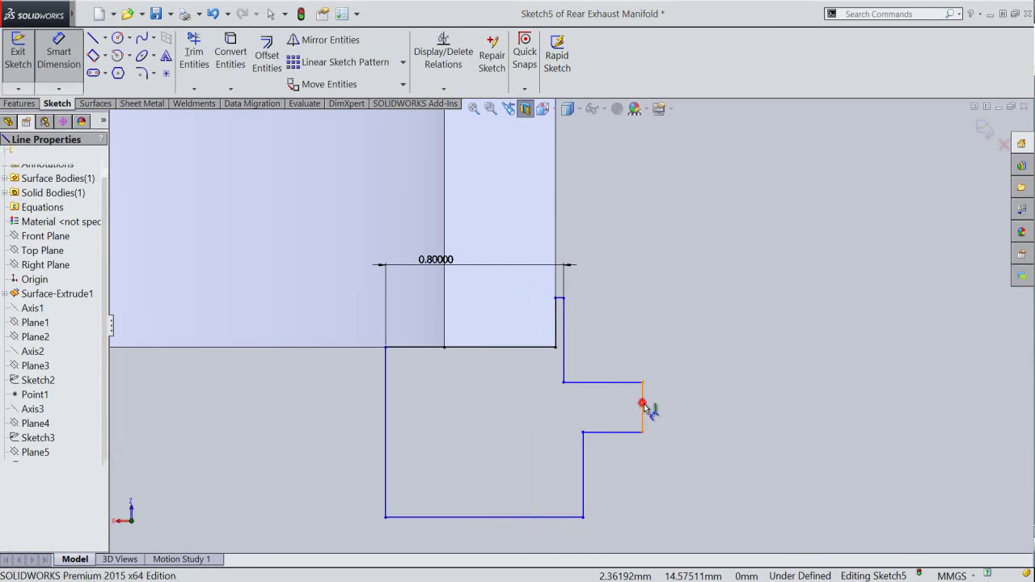
{"action": "left_click", "coordinate": [681, 416]}
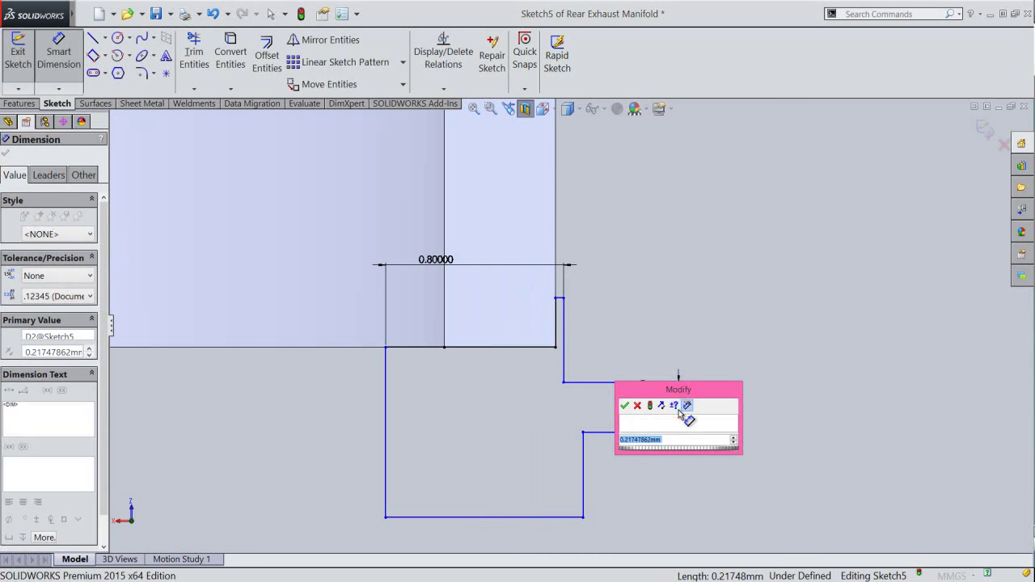
{"action": "type", "text": "0.75"}
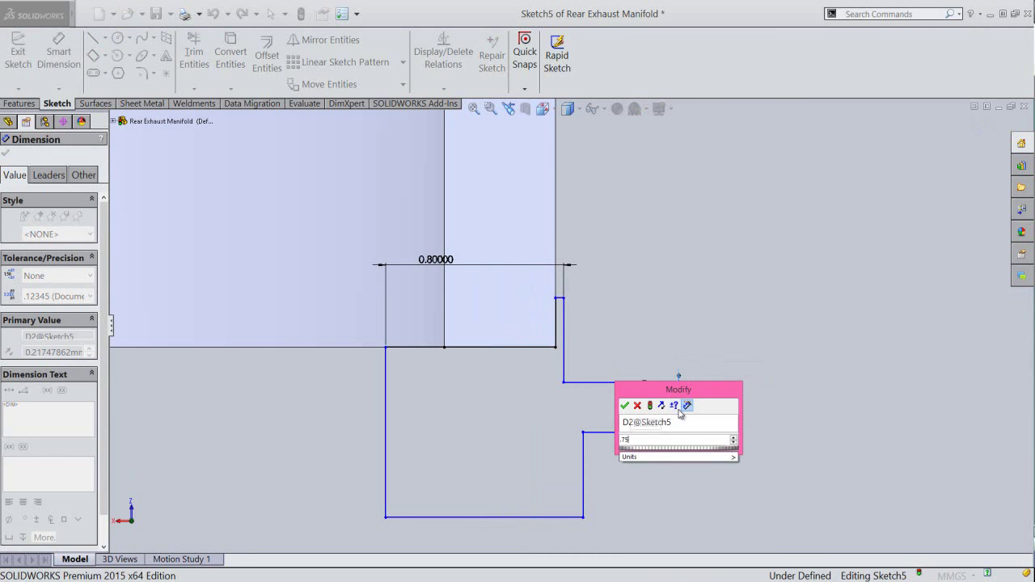
{"action": "key", "text": "Return"}
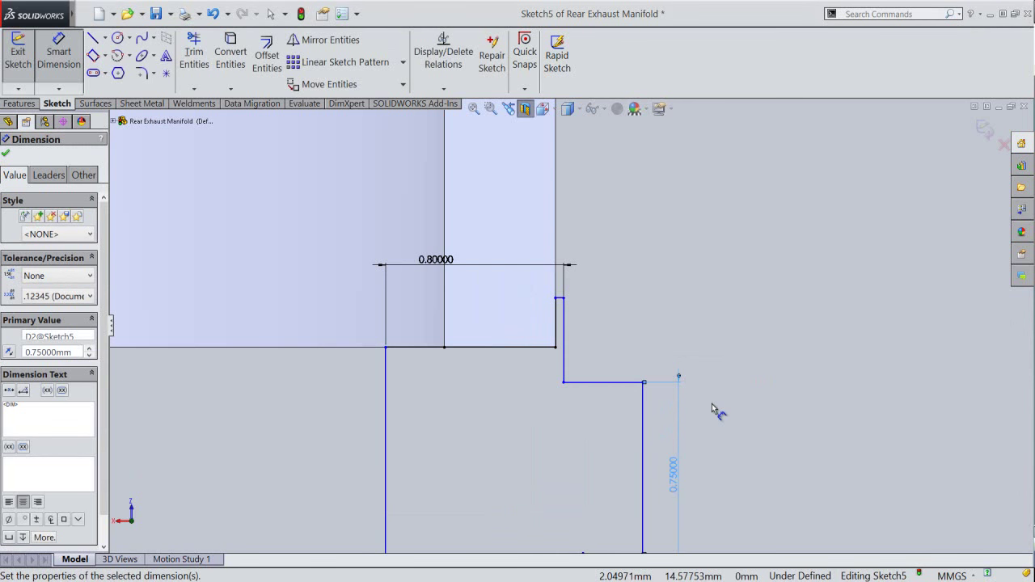
{"action": "left_click", "coordinate": [712, 404]}
{"action": "scroll", "coordinate": [642, 328], "scroll_direction": "up", "scroll_amount": 2}
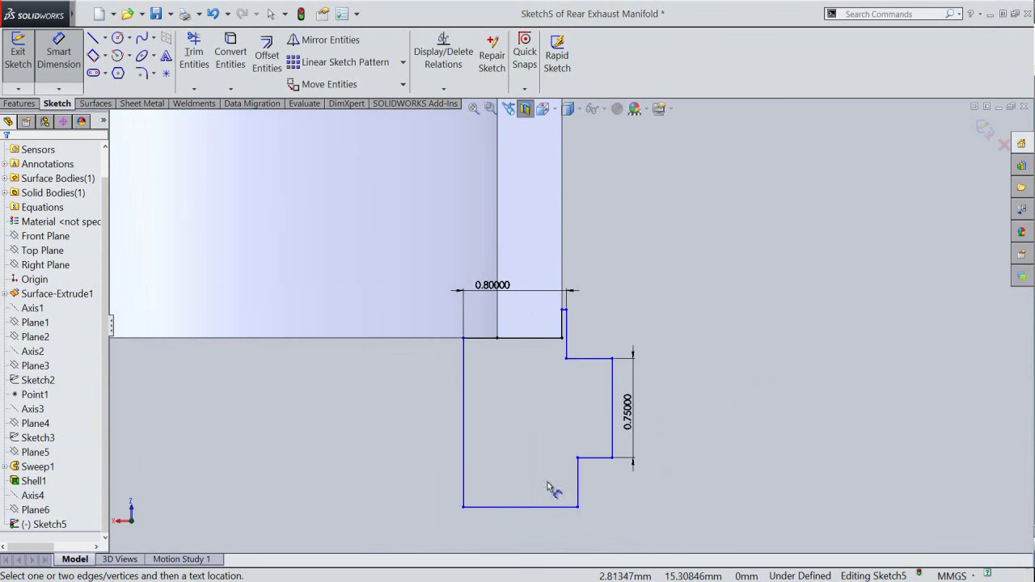
{"action": "left_click", "coordinate": [533, 507]}
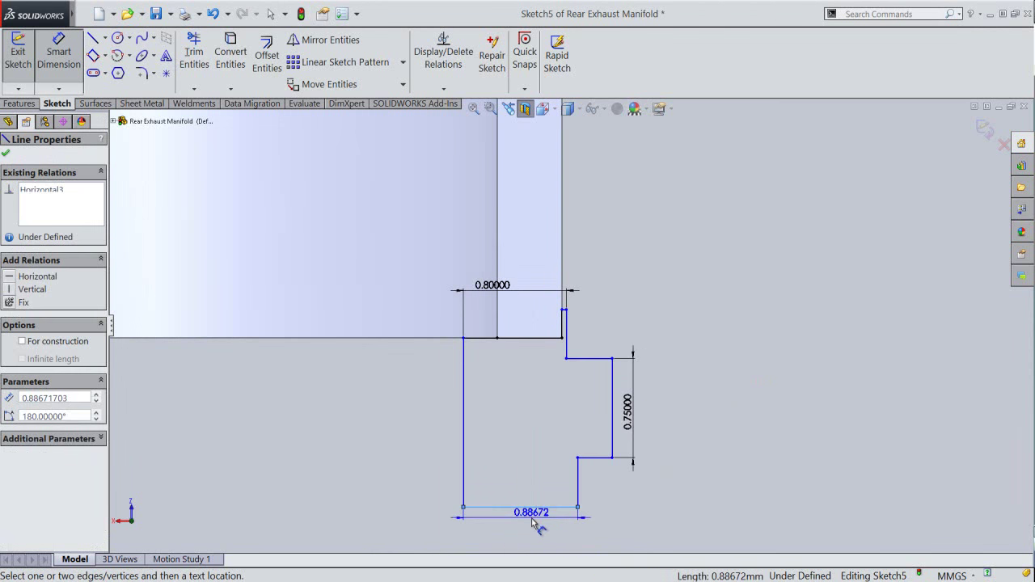
{"action": "left_click", "coordinate": [534, 520]}
{"action": "type", "text": "1"}
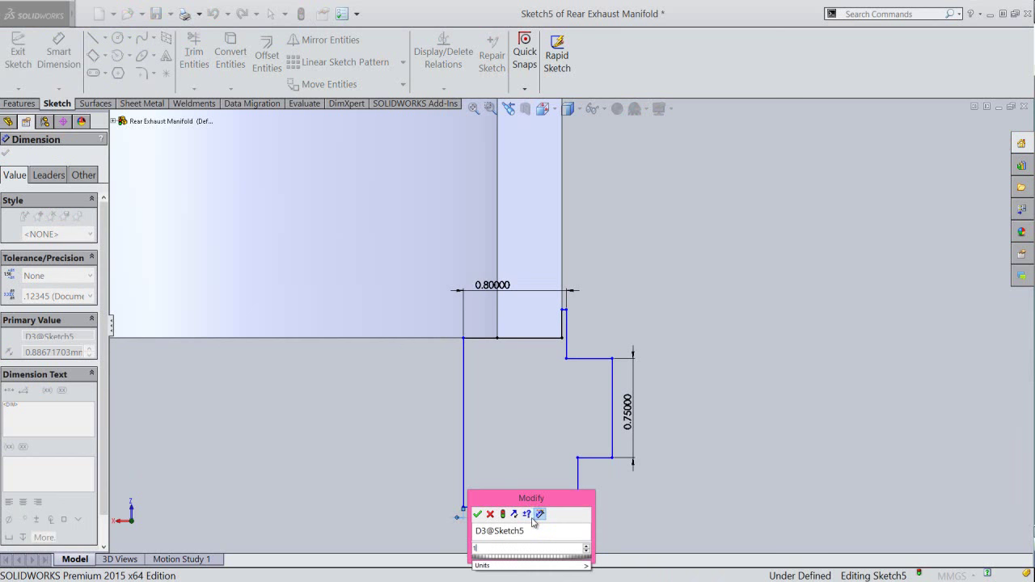
{"action": "type", "text": ".073"}
{"action": "key", "text": "Return"}
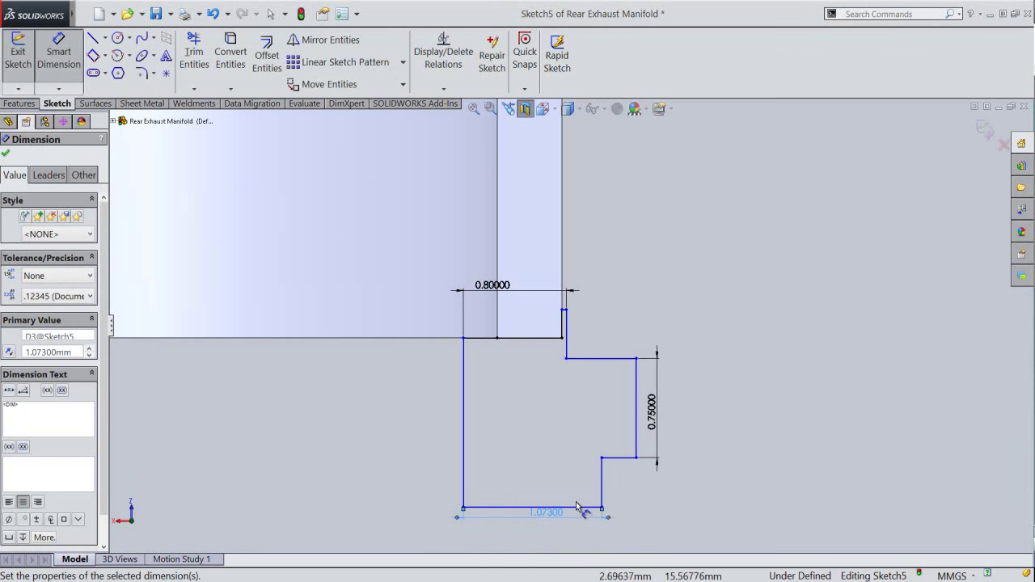
{"action": "left_click", "coordinate": [632, 505]}
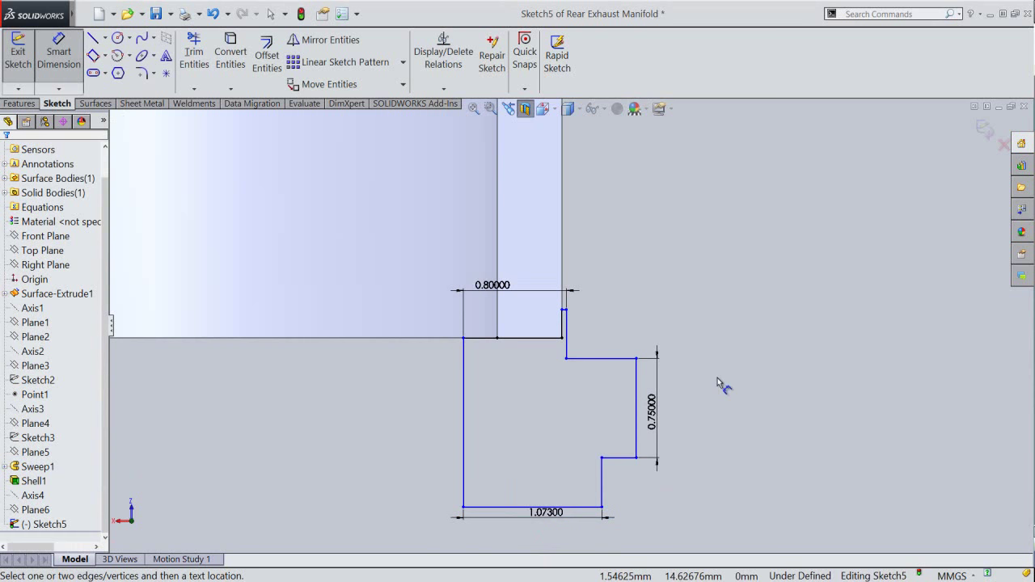
{"action": "scroll", "coordinate": [717, 378], "scroll_direction": "up", "scroll_amount": 2}
{"action": "scroll", "coordinate": [717, 378], "scroll_direction": "up", "scroll_amount": 2}
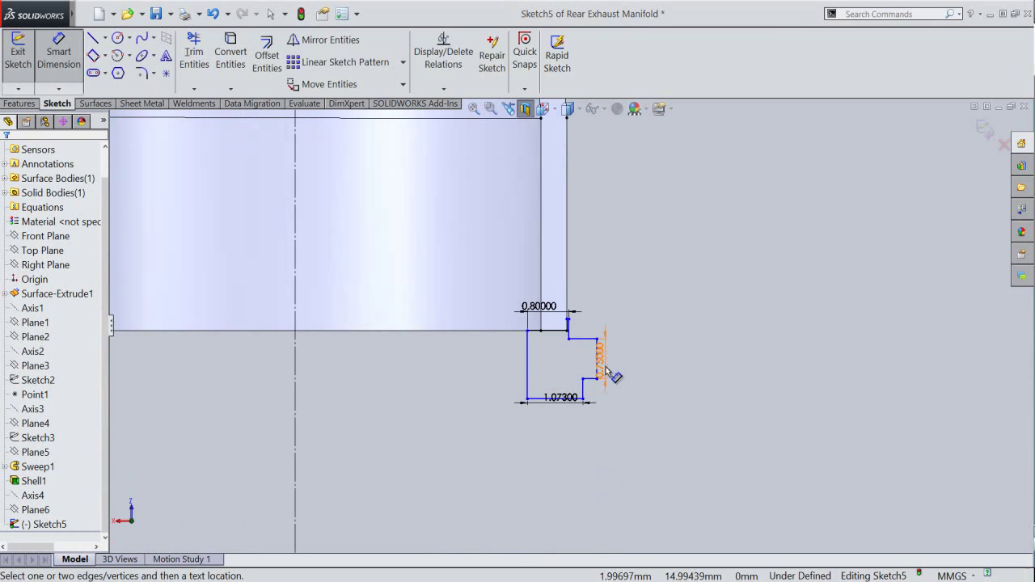
Step: Dimension the flange's outer vertical edge against the pipe centerline as a 17 diameter
{"action": "scroll", "coordinate": [598, 356], "scroll_direction": "down", "scroll_amount": 3}
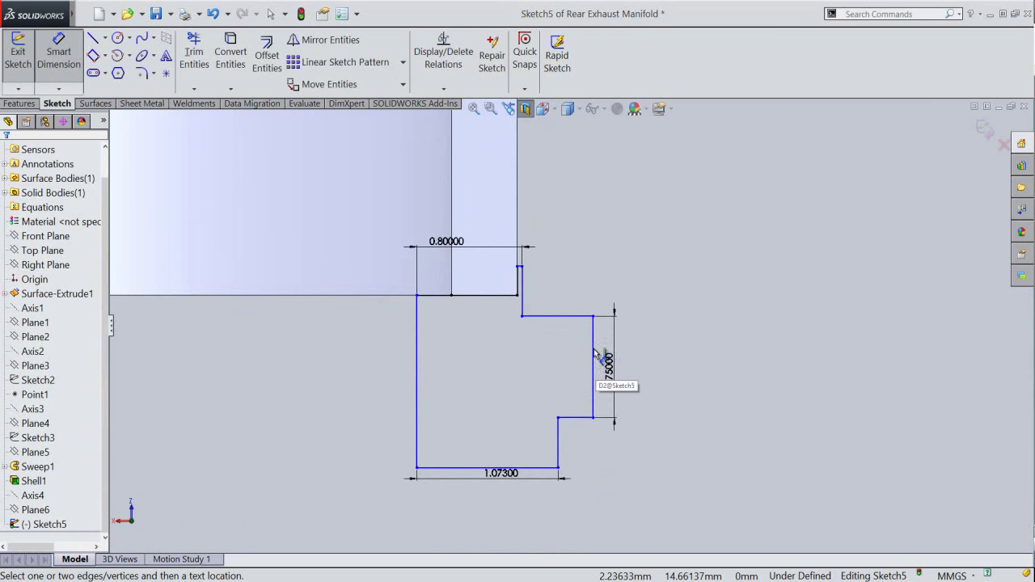
{"action": "left_click", "coordinate": [594, 344]}
{"action": "scroll", "coordinate": [638, 382], "scroll_direction": "up", "scroll_amount": 2}
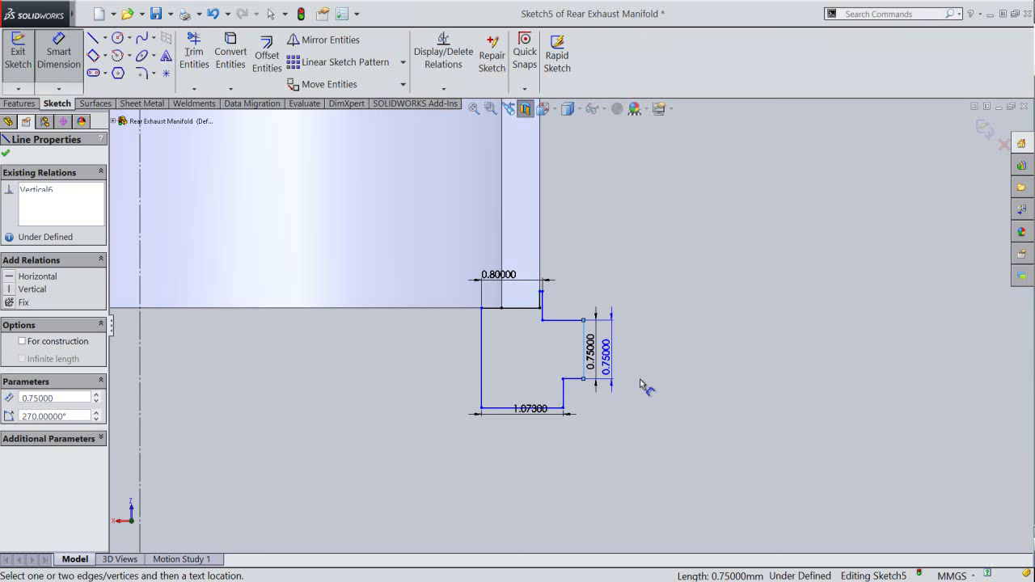
{"action": "scroll", "coordinate": [640, 385], "scroll_direction": "up", "scroll_amount": 1}
{"action": "scroll", "coordinate": [477, 443], "scroll_direction": "up", "scroll_amount": 3}
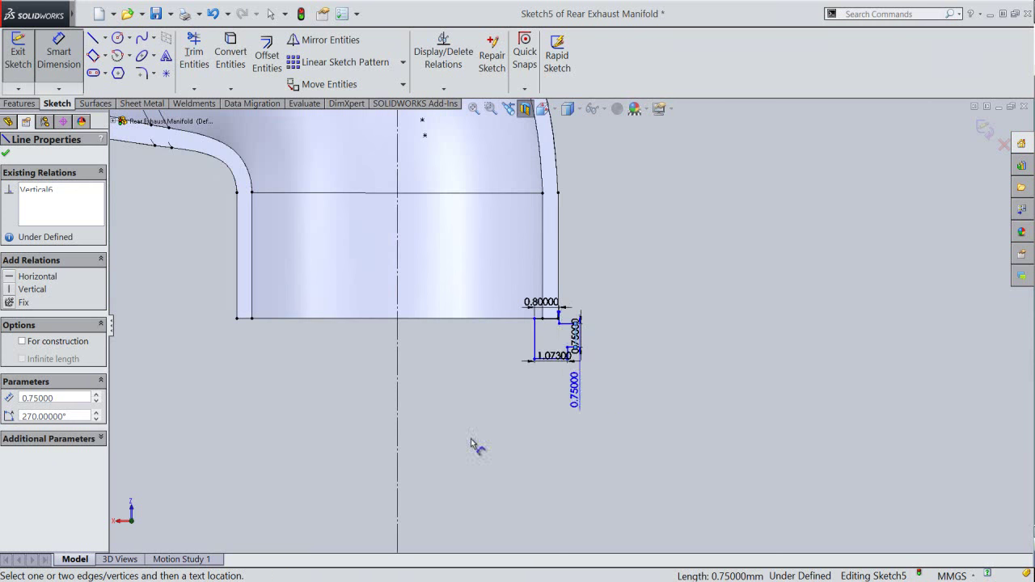
{"action": "left_click", "coordinate": [399, 431]}
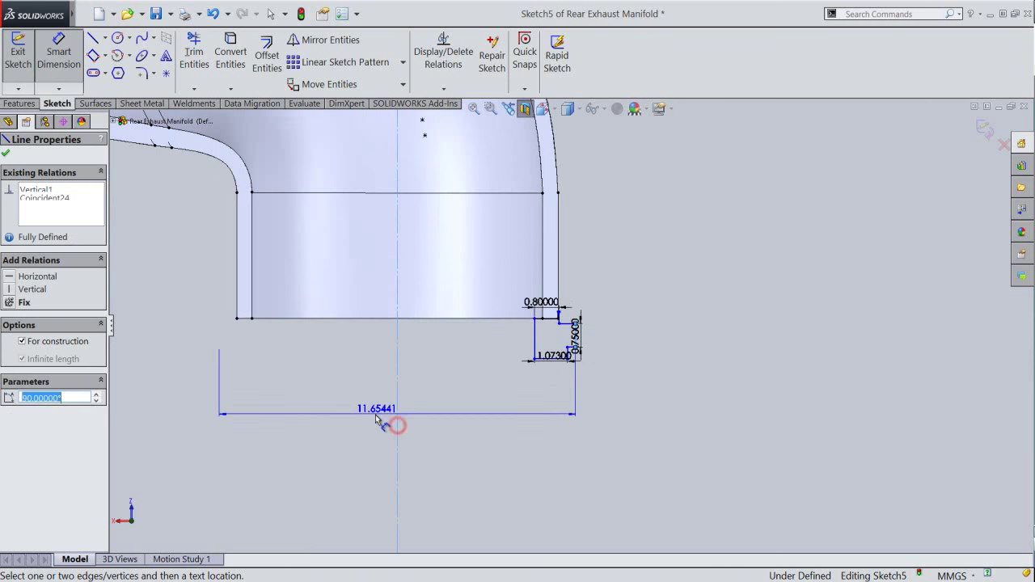
{"action": "left_click", "coordinate": [377, 419]}
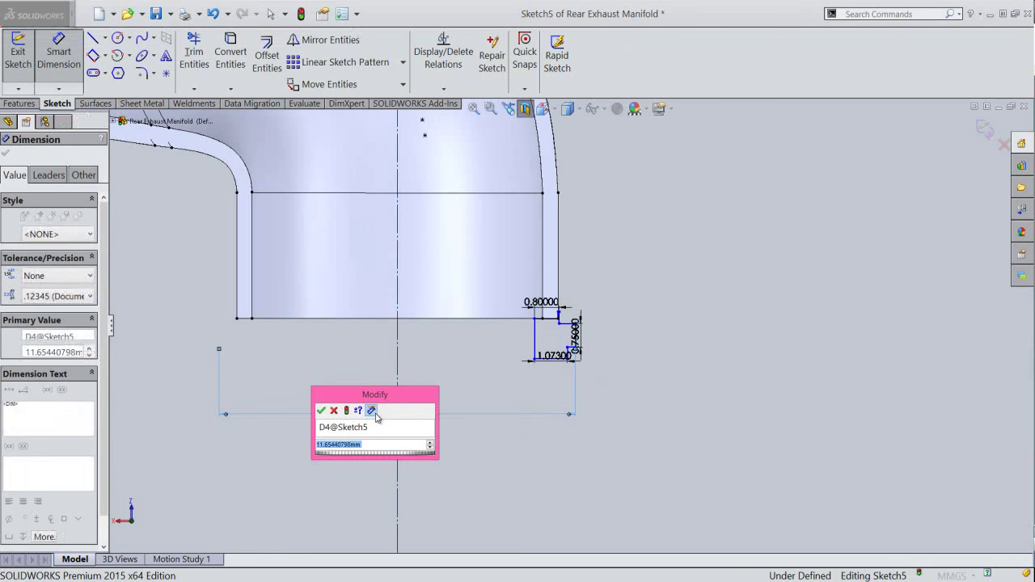
{"action": "type", "text": "17"}
{"action": "key", "text": "Return"}
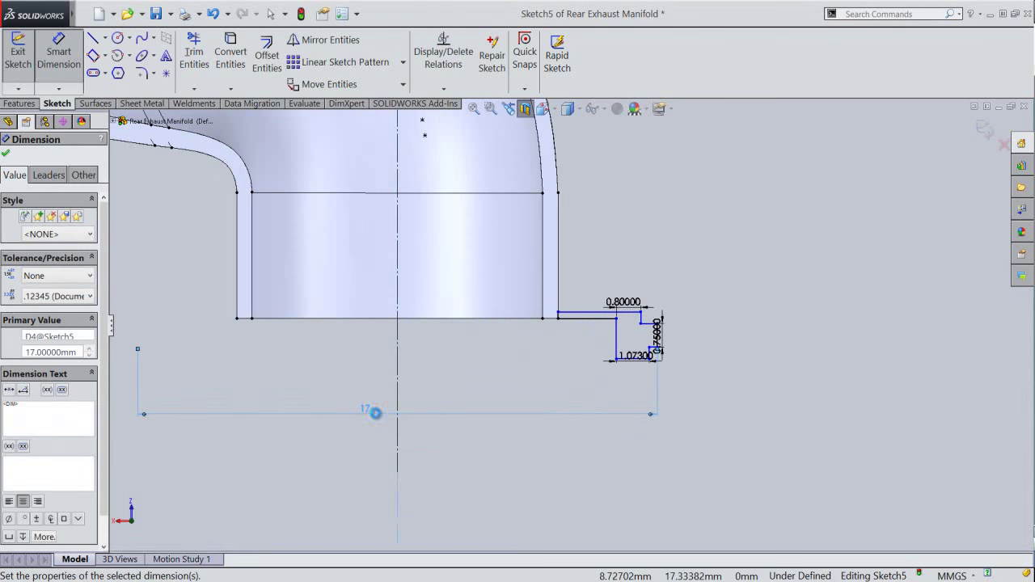
{"action": "left_click", "coordinate": [472, 386]}
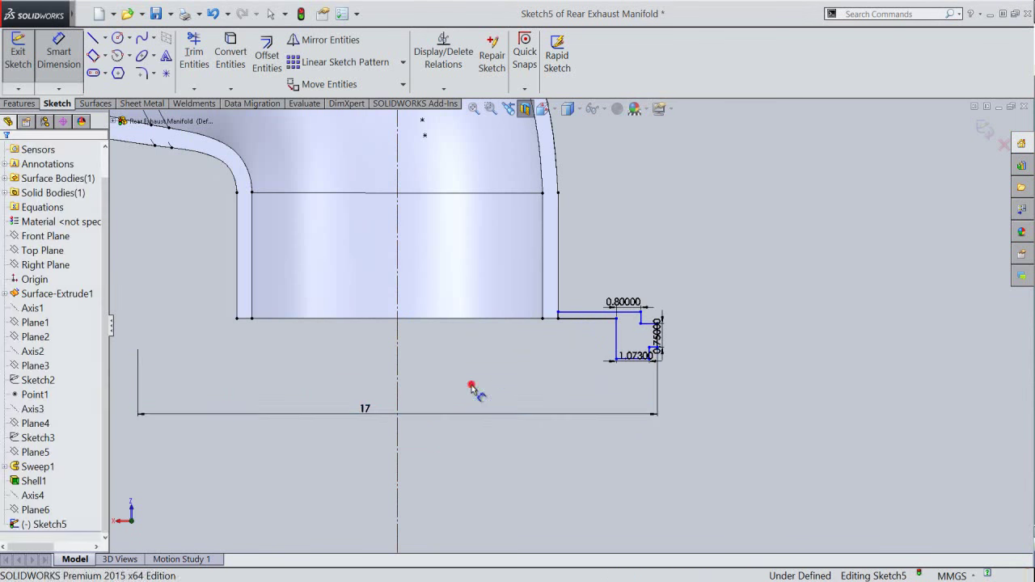
Step: Dimension the flange's inner vertical edge against the centerline as a 10 diameter
{"action": "left_click", "coordinate": [617, 359]}
{"action": "left_click", "coordinate": [403, 359]}
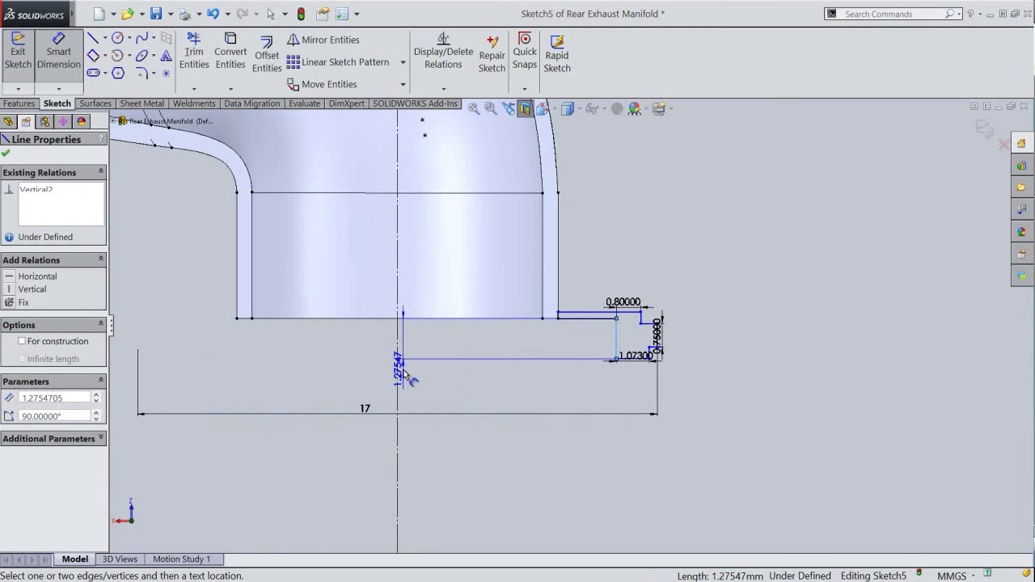
{"action": "left_click", "coordinate": [398, 377]}
{"action": "left_click", "coordinate": [378, 375]}
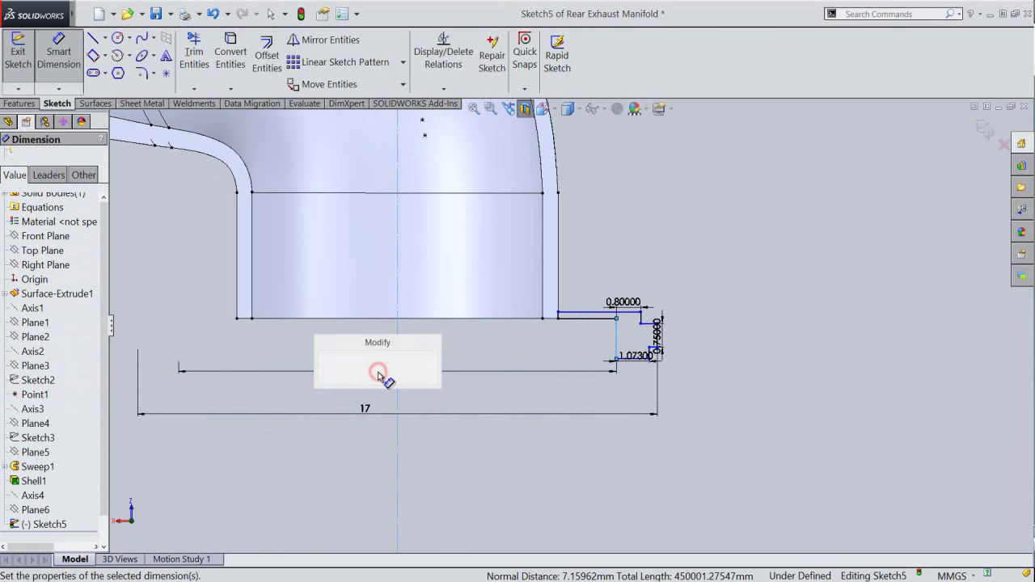
{"action": "type", "text": "0"}
{"action": "key", "text": "Return"}
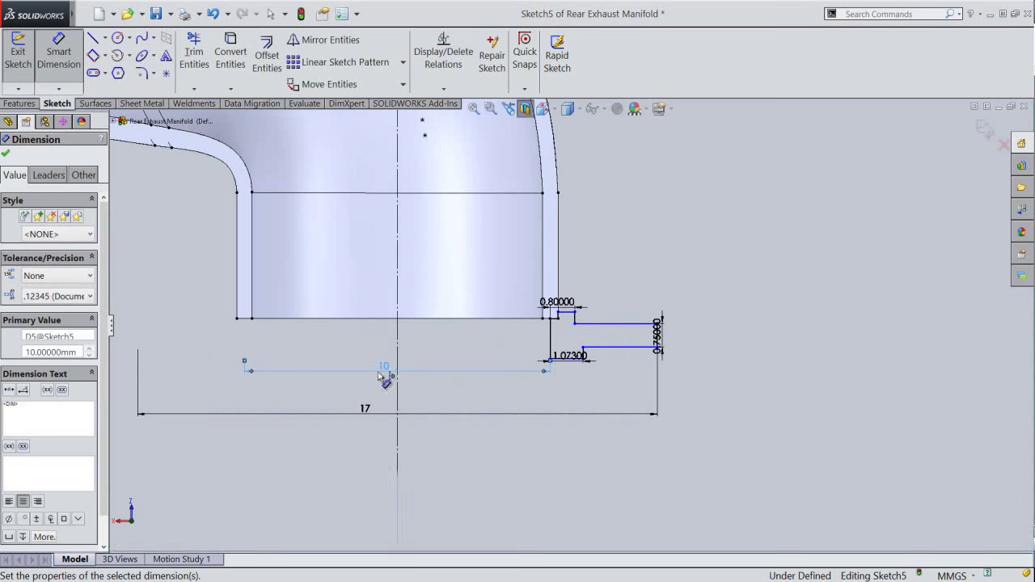
{"action": "left_click", "coordinate": [455, 378]}
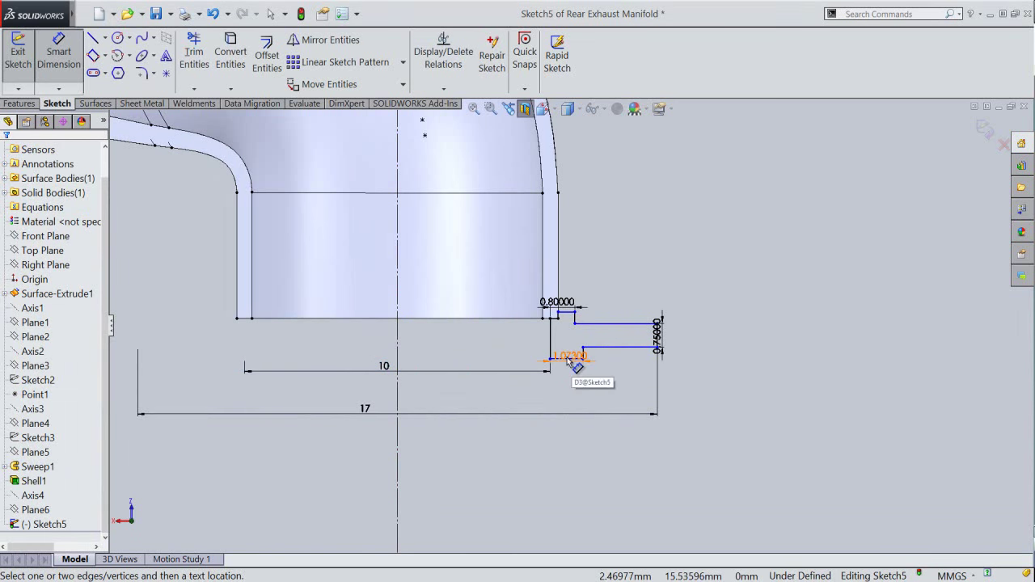
Step: Dimension the gap between the two horizontal step lines to 0.75
{"action": "scroll", "coordinate": [571, 362], "scroll_direction": "down", "scroll_amount": 1}
{"action": "scroll", "coordinate": [575, 363], "scroll_direction": "down", "scroll_amount": 1}
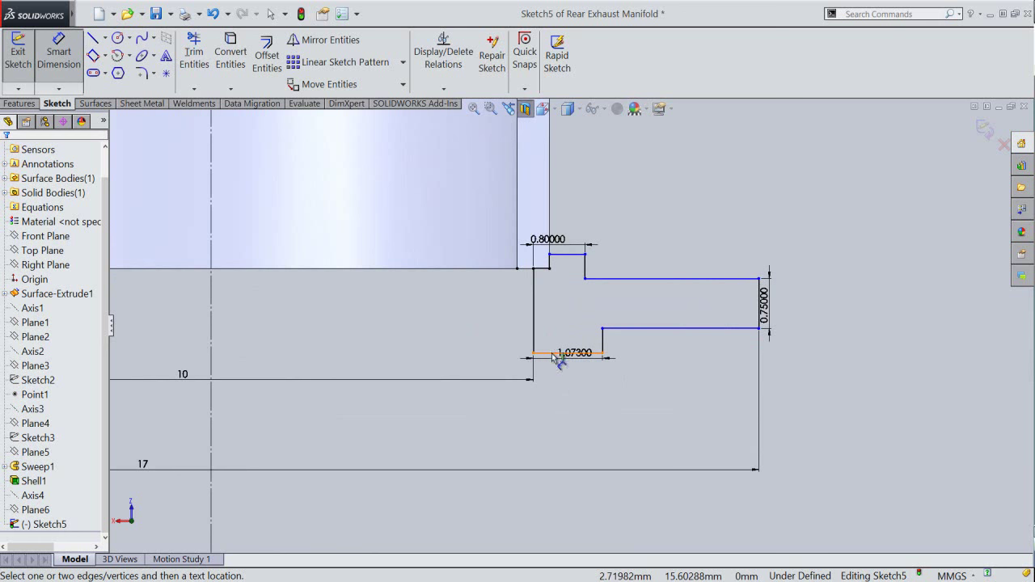
{"action": "left_click", "coordinate": [557, 356]}
{"action": "left_click", "coordinate": [636, 278]}
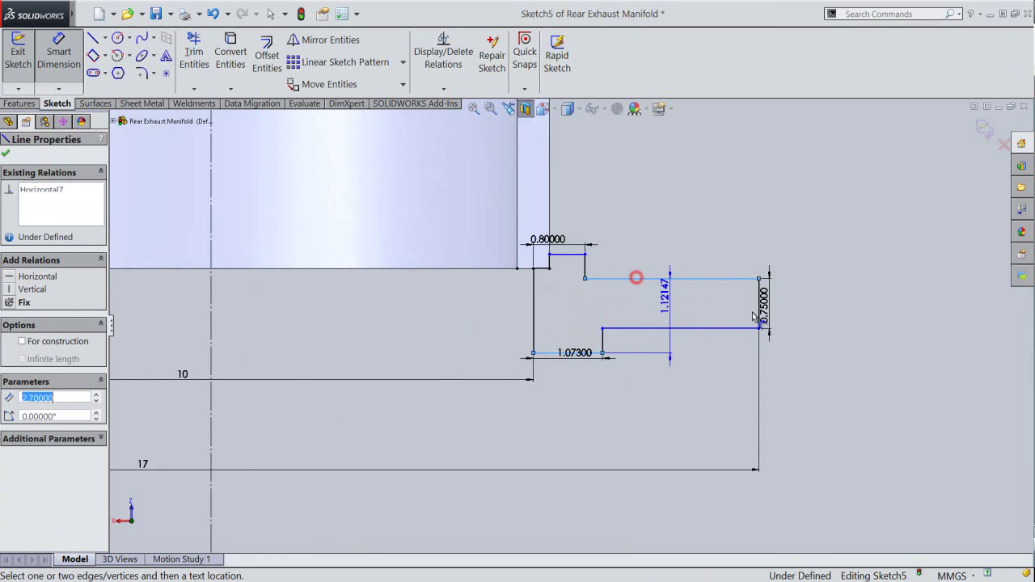
{"action": "left_click", "coordinate": [809, 327]}
{"action": "type", "text": ".75"}
{"action": "key", "text": "Return"}
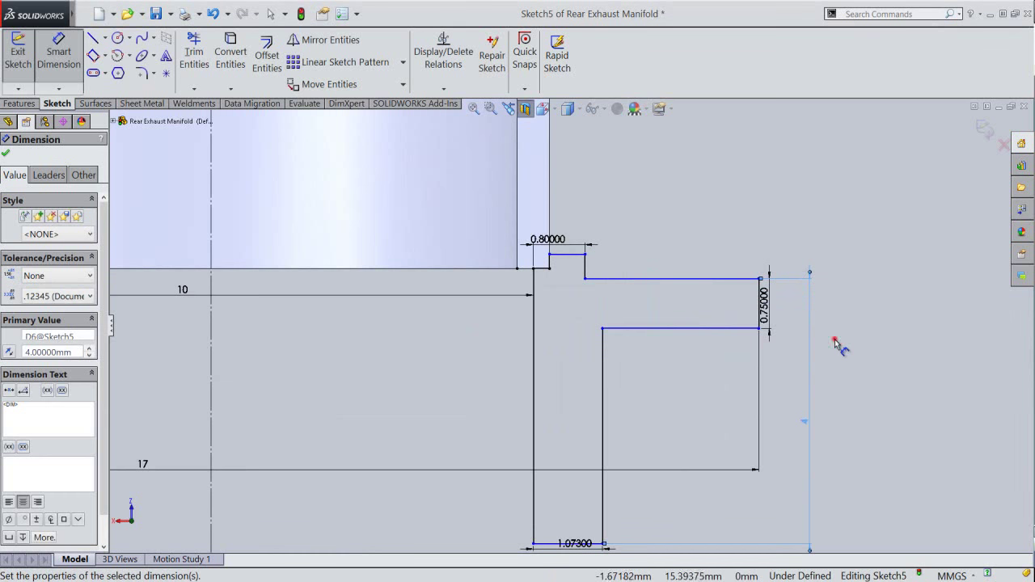
{"action": "left_click", "coordinate": [835, 339]}
Step: Dimension the short vertical step line to 1 mm
{"action": "scroll", "coordinate": [834, 339], "scroll_direction": "up", "scroll_amount": 2}
{"action": "scroll", "coordinate": [827, 351], "scroll_direction": "up", "scroll_amount": 2}
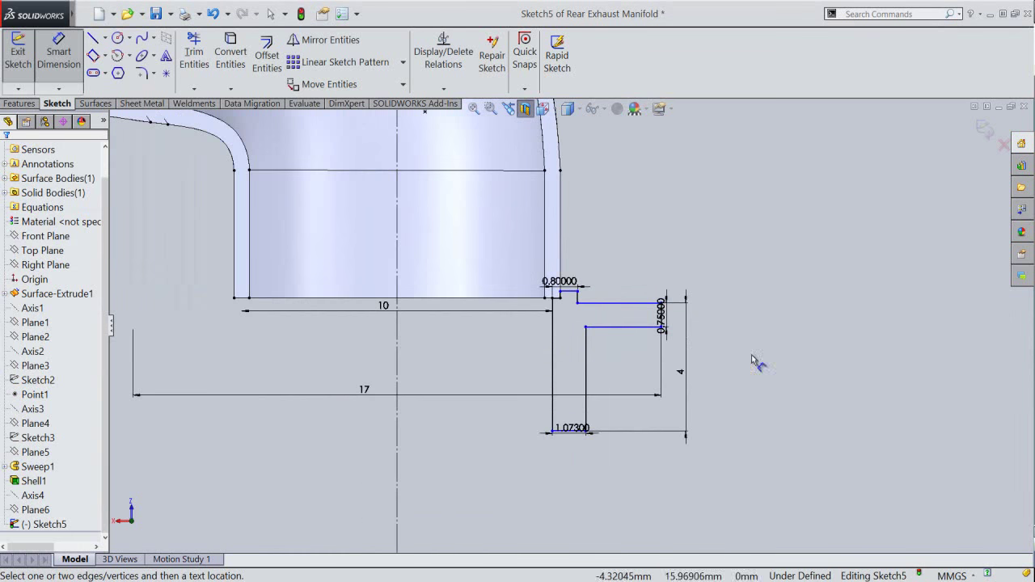
{"action": "scroll", "coordinate": [309, 348], "scroll_direction": "down", "scroll_amount": 1}
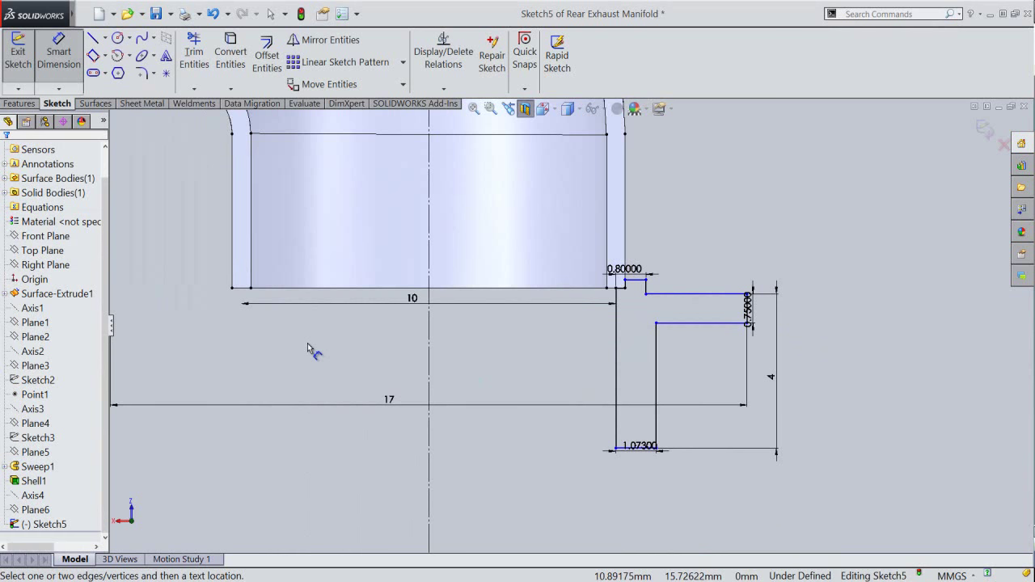
{"action": "right_click", "coordinate": [308, 348]}
{"action": "left_click", "coordinate": [366, 81]}
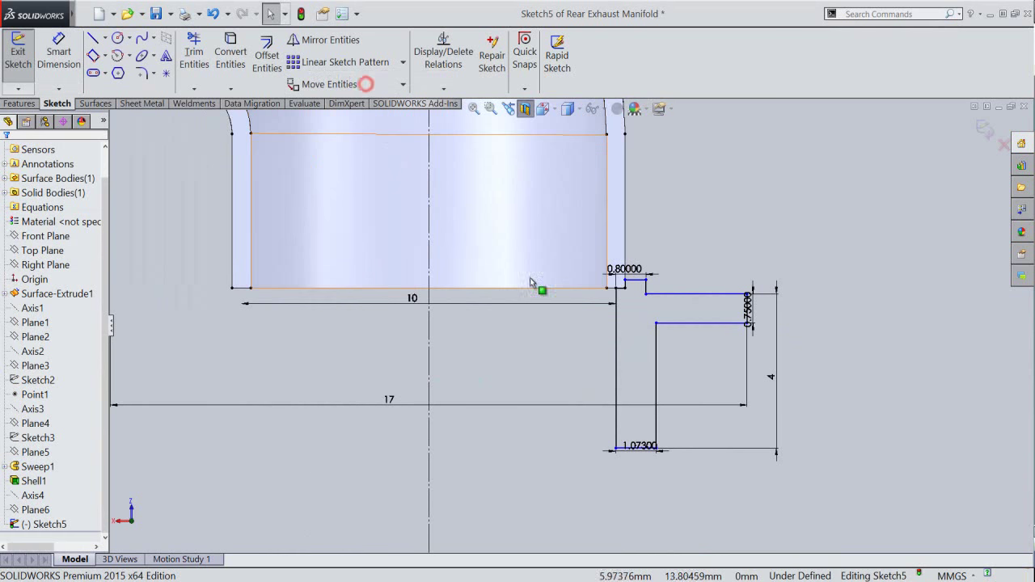
{"action": "scroll", "coordinate": [637, 301], "scroll_direction": "down", "scroll_amount": 3}
{"action": "left_click", "coordinate": [636, 303]}
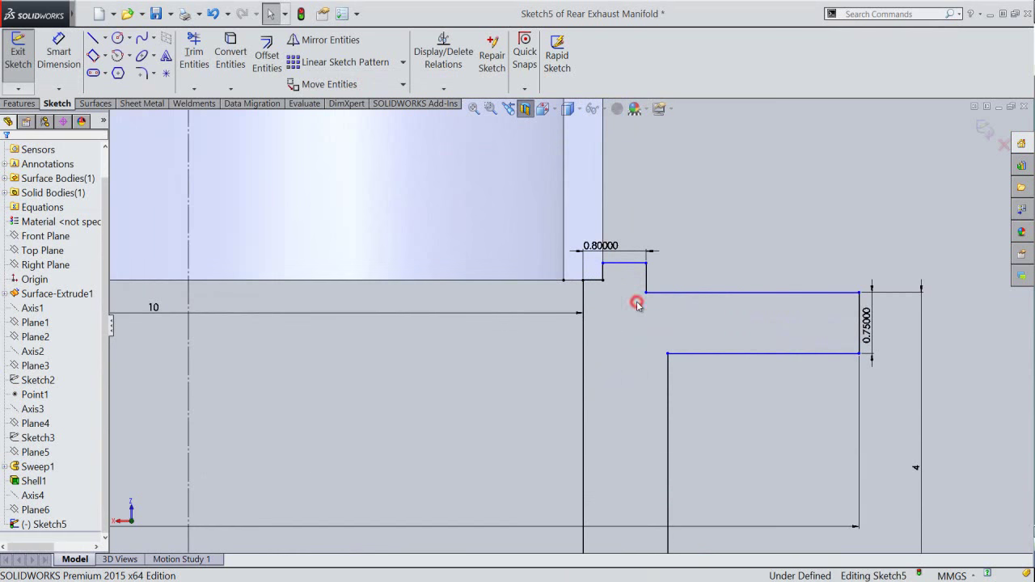
{"action": "right_click", "coordinate": [637, 304]}
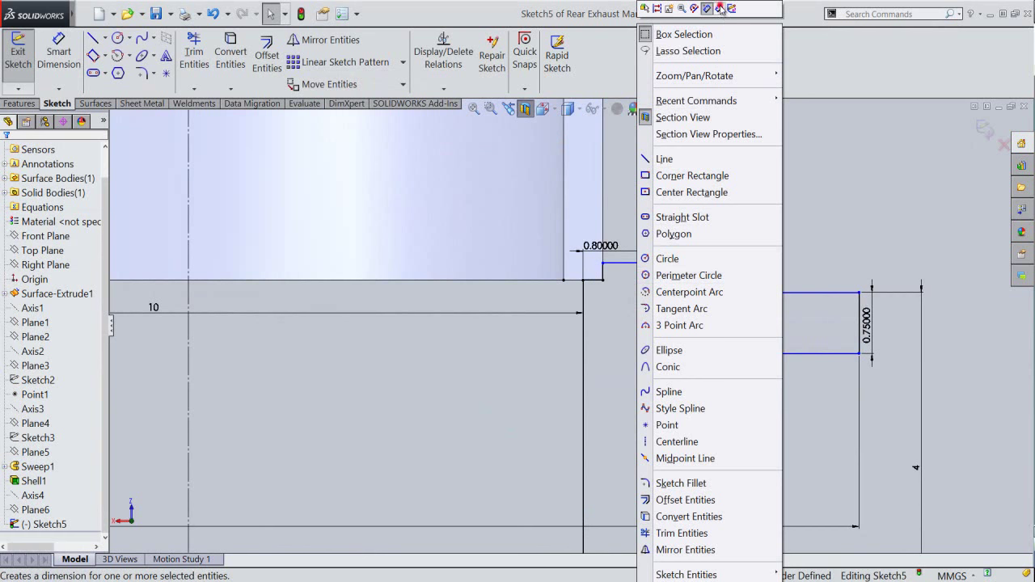
{"action": "left_click", "coordinate": [720, 8]}
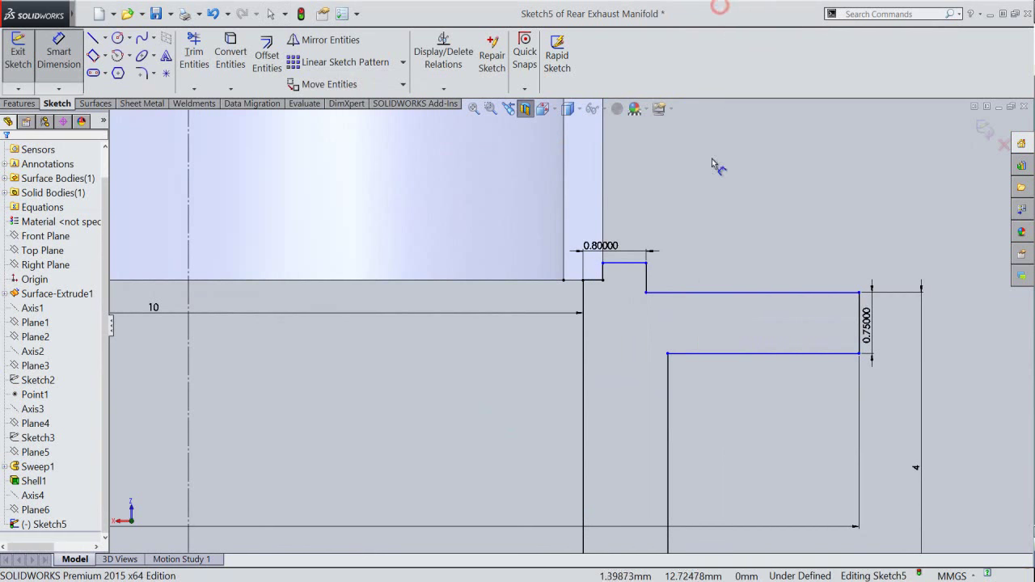
{"action": "left_click", "coordinate": [648, 279]}
{"action": "left_click", "coordinate": [671, 280]}
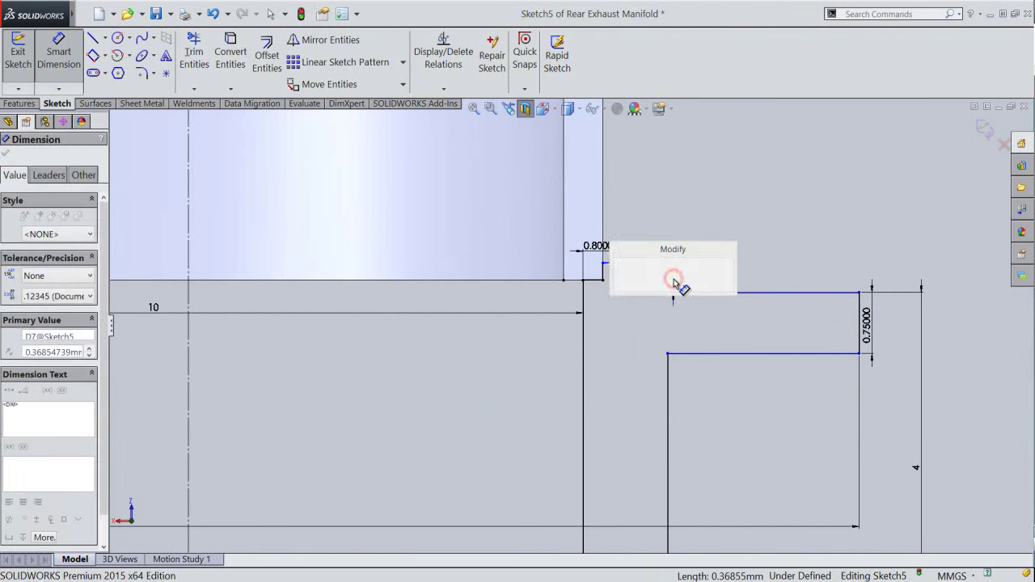
{"action": "type", "text": "1"}
{"action": "key", "text": "Return"}
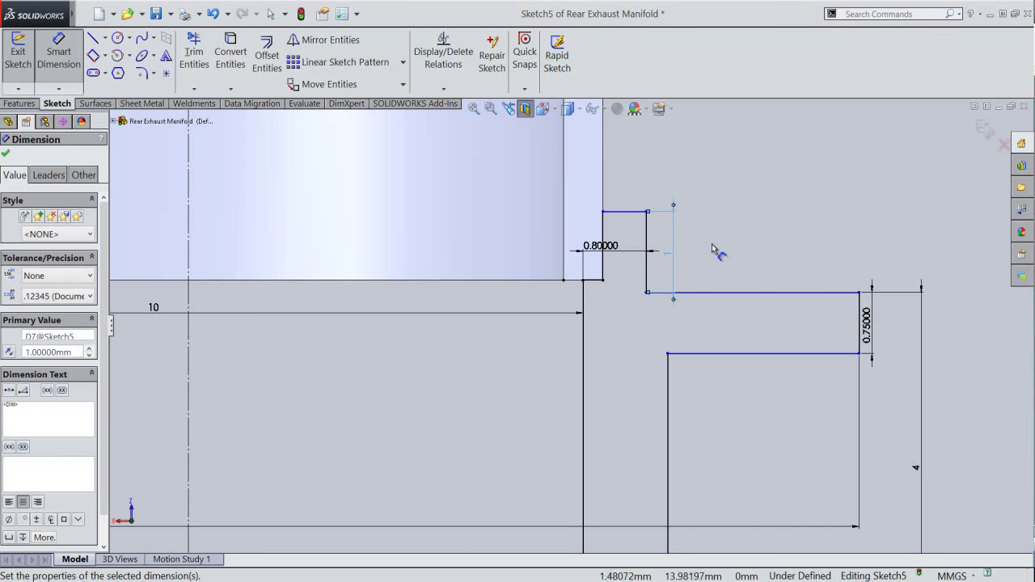
{"action": "left_click", "coordinate": [712, 247]}
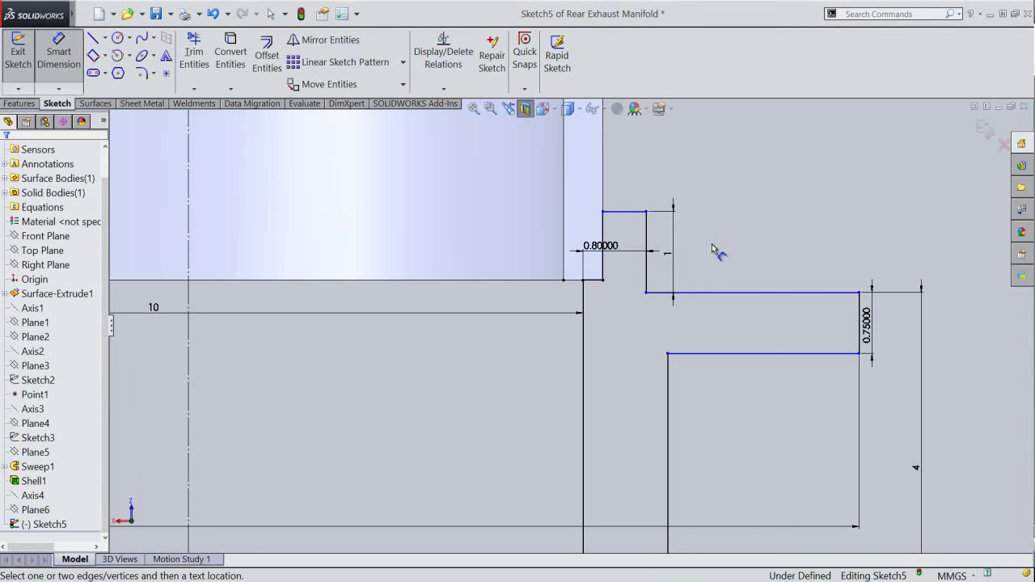
Step: Make the long horizontal line and the other step line collinear
{"action": "right_click", "coordinate": [711, 247]}
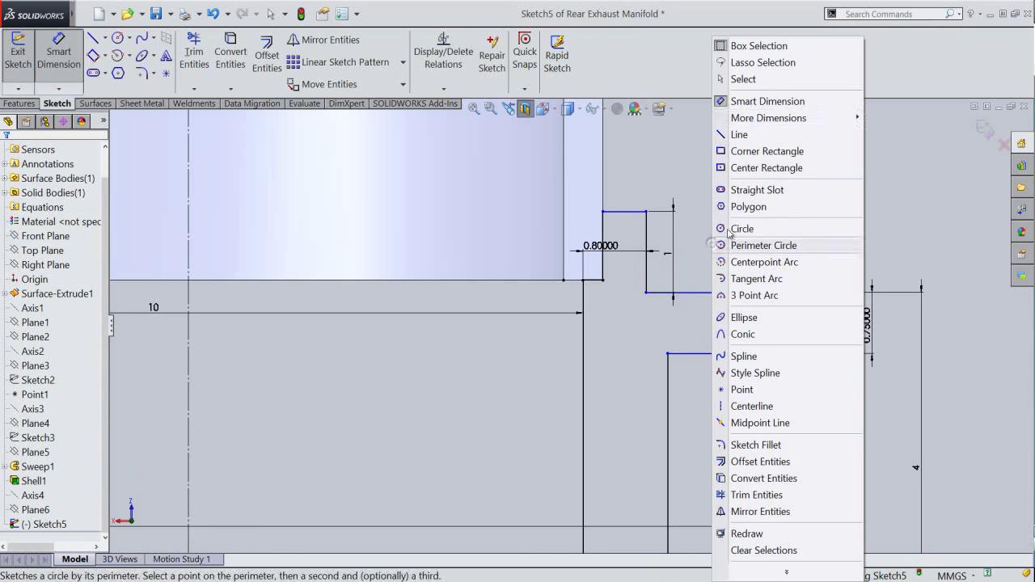
{"action": "left_click", "coordinate": [752, 75]}
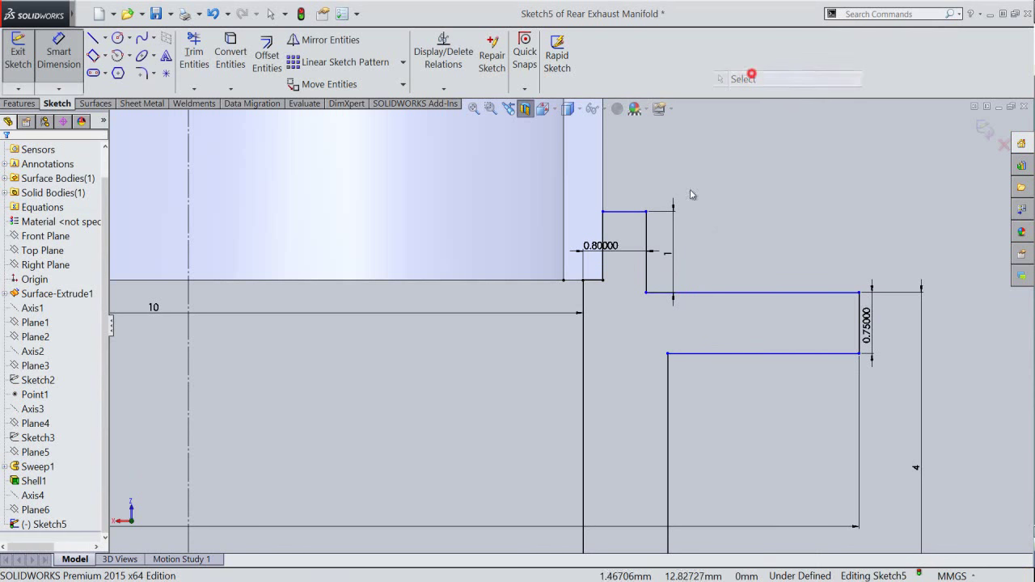
{"action": "left_click", "coordinate": [688, 293]}
{"action": "left_click", "coordinate": [593, 280], "text": "ctrl"}
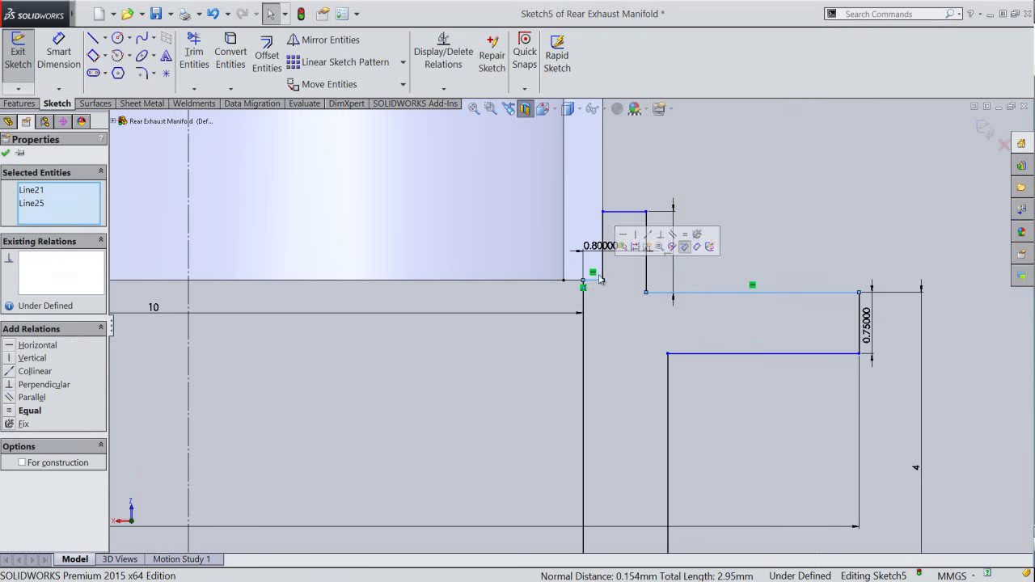
{"action": "left_click", "coordinate": [648, 236]}
{"action": "left_click", "coordinate": [625, 316]}
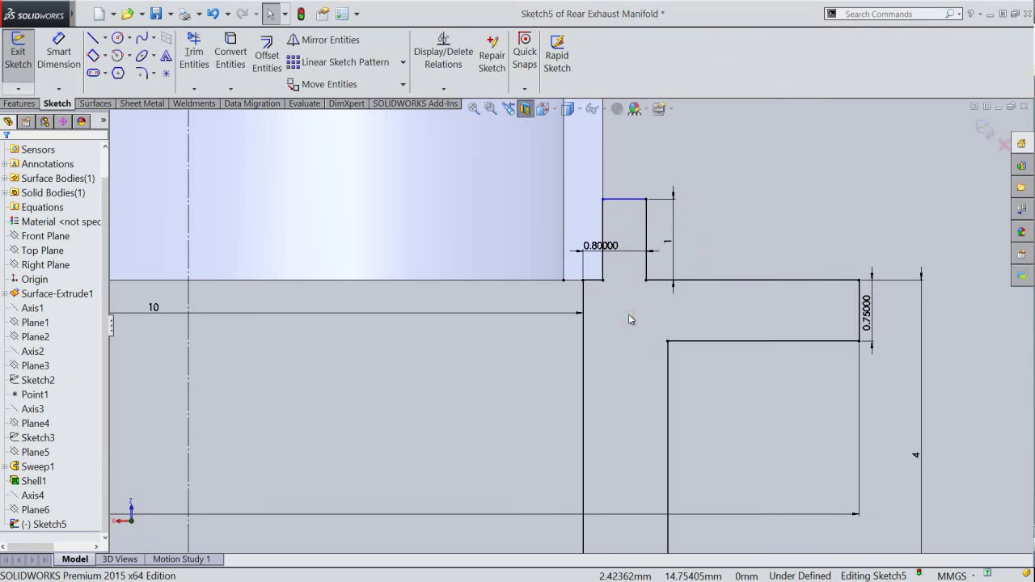
Step: Make the top short step line horizontal, fully defining Sketch5
{"action": "left_click", "coordinate": [632, 205]}
{"action": "left_click", "coordinate": [659, 152]}
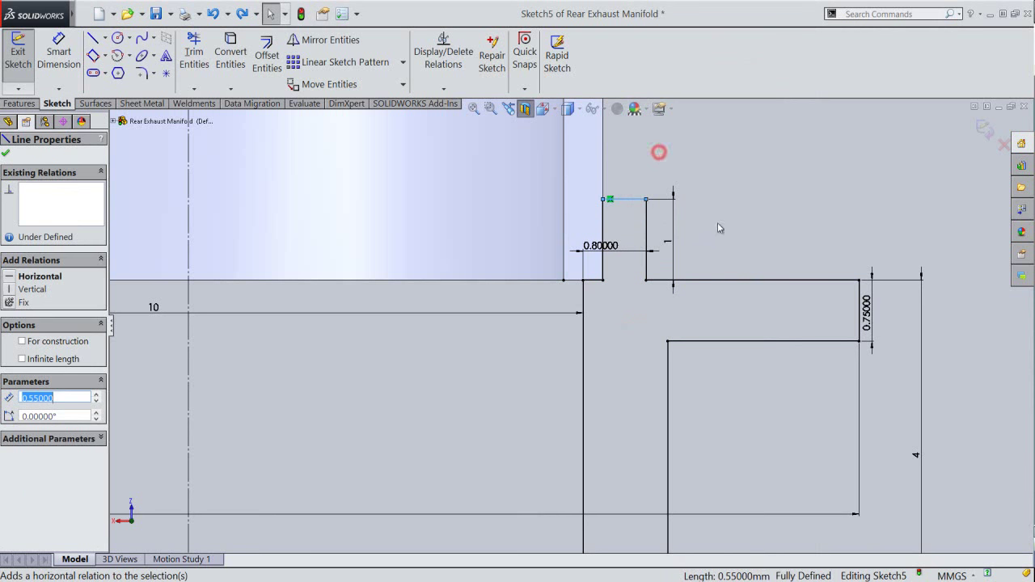
{"action": "left_click", "coordinate": [722, 230]}
Step: Turn off the section view to show the full uncut model
{"action": "scroll", "coordinate": [723, 235], "scroll_direction": "up", "scroll_amount": 1}
{"action": "scroll", "coordinate": [695, 242], "scroll_direction": "up", "scroll_amount": 2}
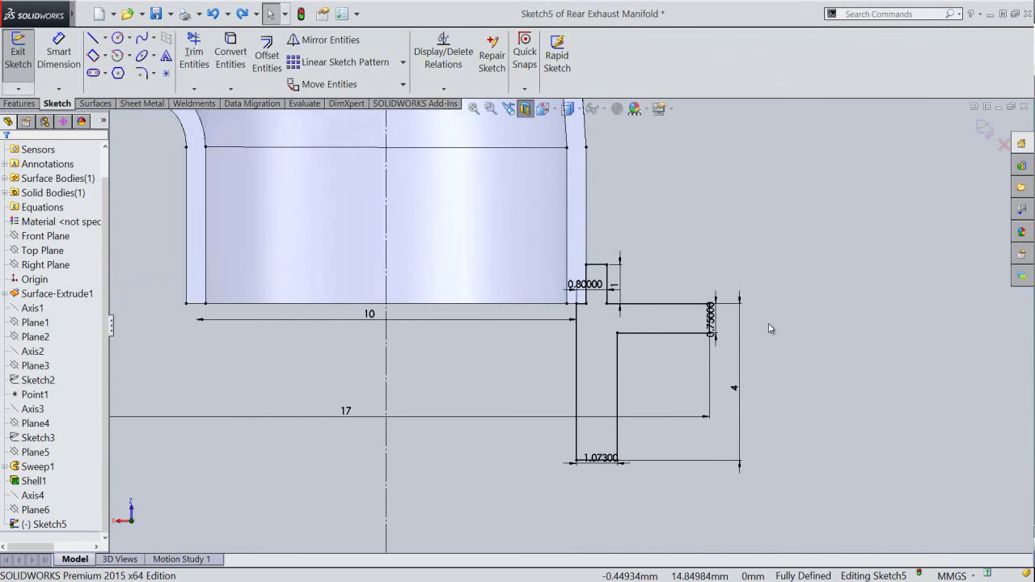
{"action": "scroll", "coordinate": [675, 245], "scroll_direction": "up", "scroll_amount": 1}
{"action": "left_click", "coordinate": [525, 108]}
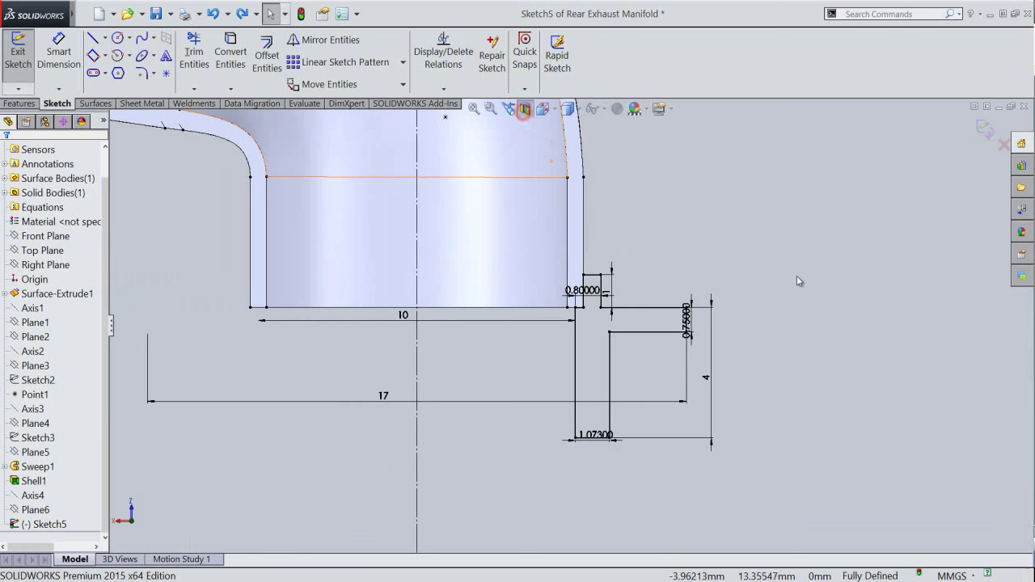
{"action": "left_click", "coordinate": [797, 277]}
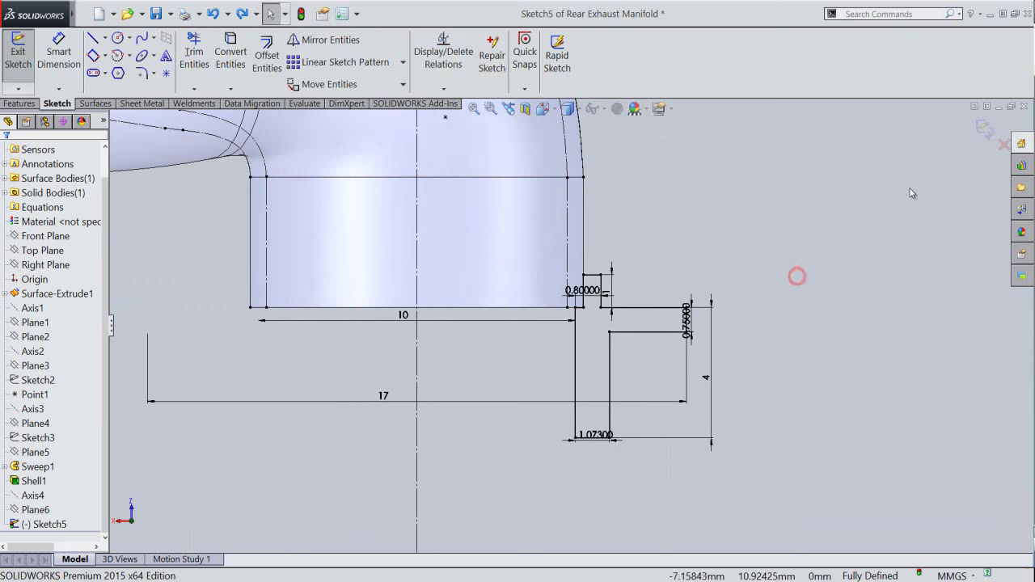
Step: Exit Sketch5, then view the model from Bottom and Isometric, zooming onto the pipe opening
{"action": "left_click", "coordinate": [982, 130]}
{"action": "left_click", "coordinate": [750, 190]}
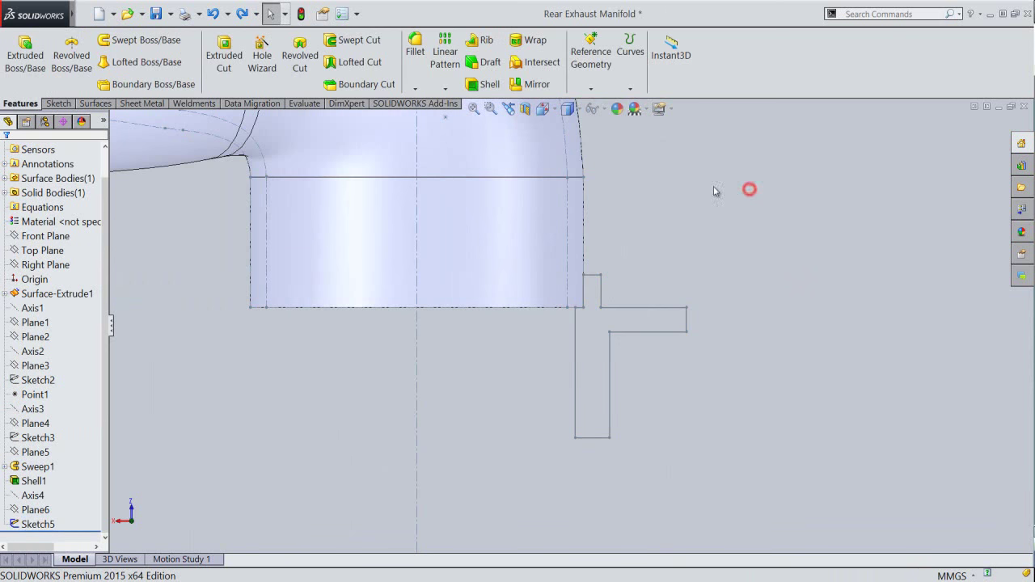
{"action": "left_click", "coordinate": [568, 109]}
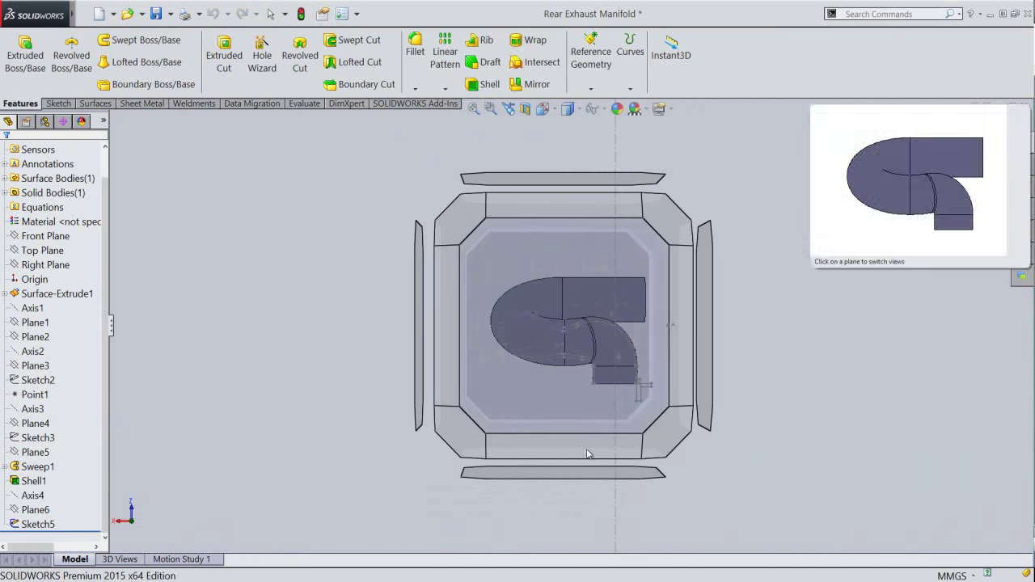
{"action": "left_click", "coordinate": [584, 474]}
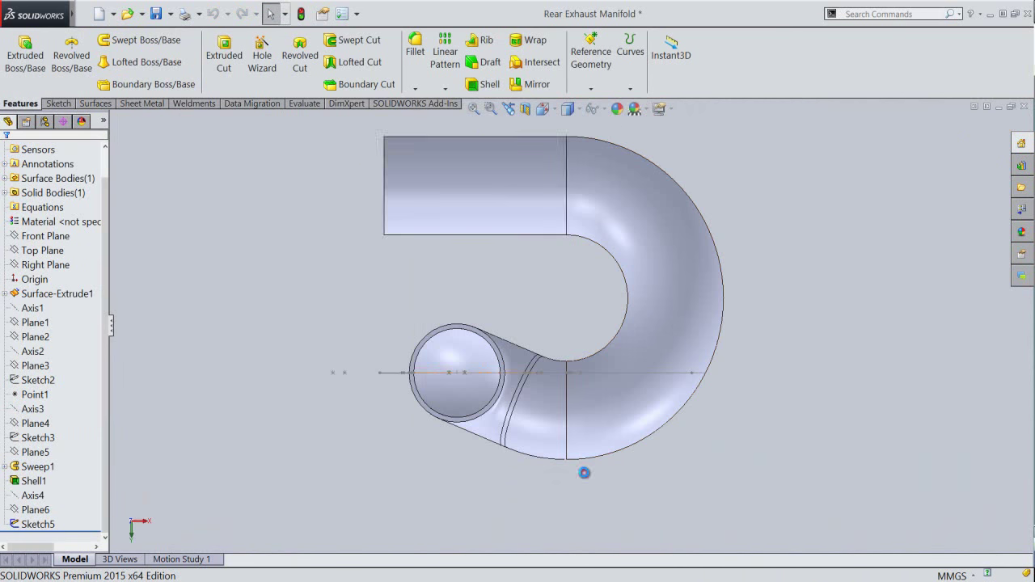
{"action": "left_click", "coordinate": [553, 109]}
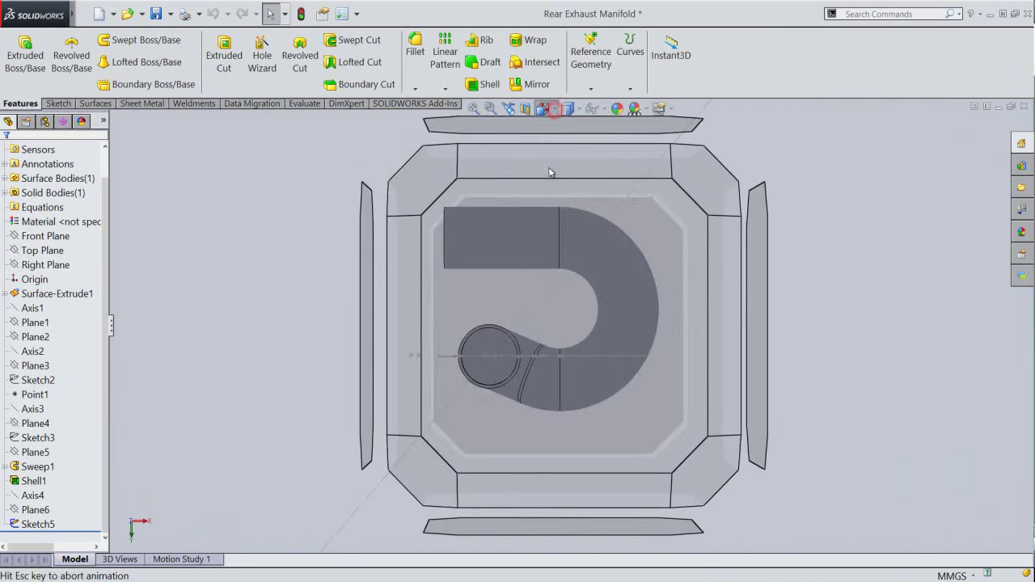
{"action": "left_click", "coordinate": [678, 220]}
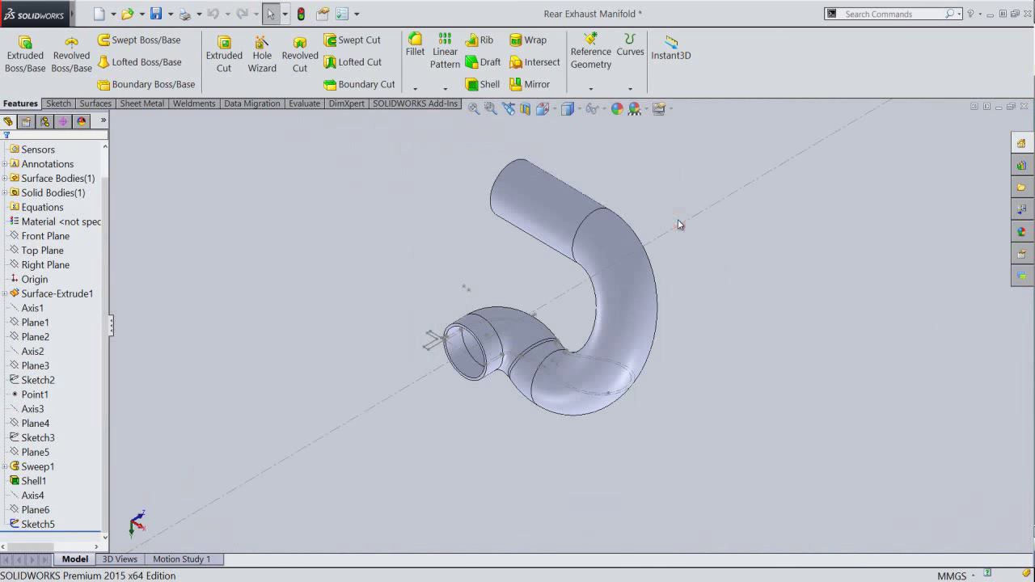
{"action": "scroll", "coordinate": [469, 347], "scroll_direction": "down", "scroll_amount": 2}
{"action": "scroll", "coordinate": [491, 336], "scroll_direction": "down", "scroll_amount": 2}
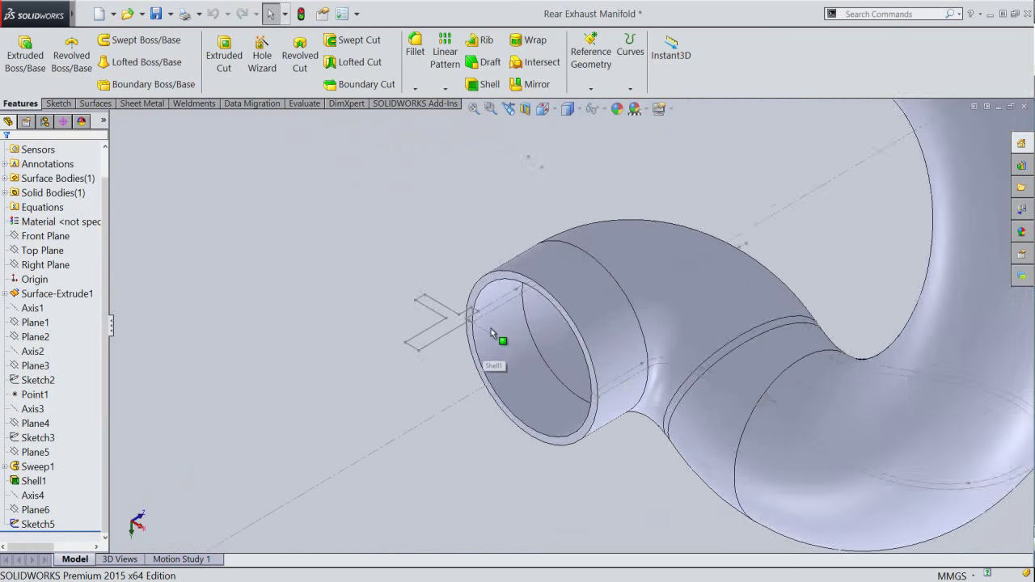
{"action": "scroll", "coordinate": [491, 329], "scroll_direction": "down", "scroll_amount": 2}
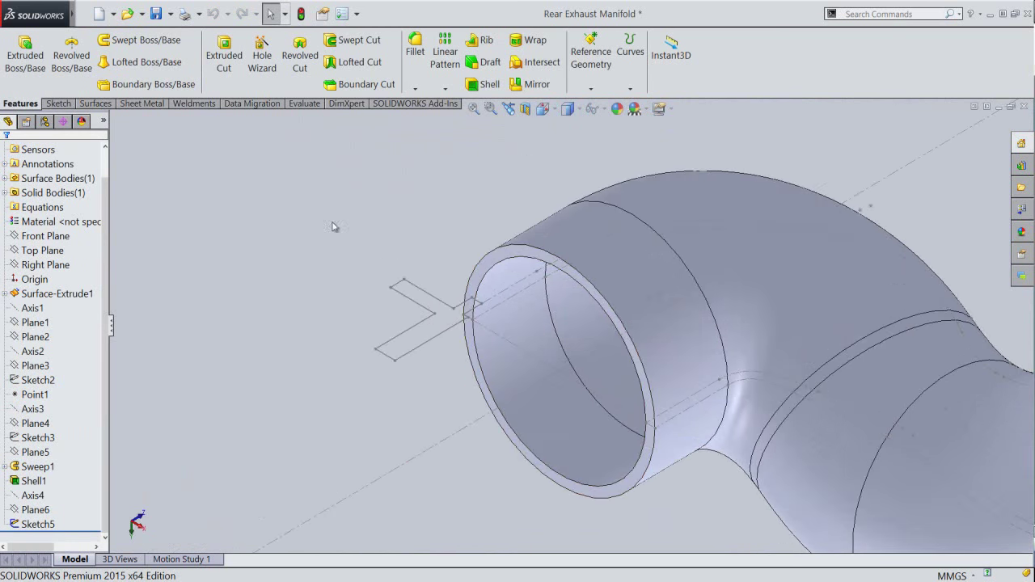
Step: Revolve the flange profile sketch into a stepped flange ring around the pipe's neck end
{"action": "left_click", "coordinate": [71, 56]}
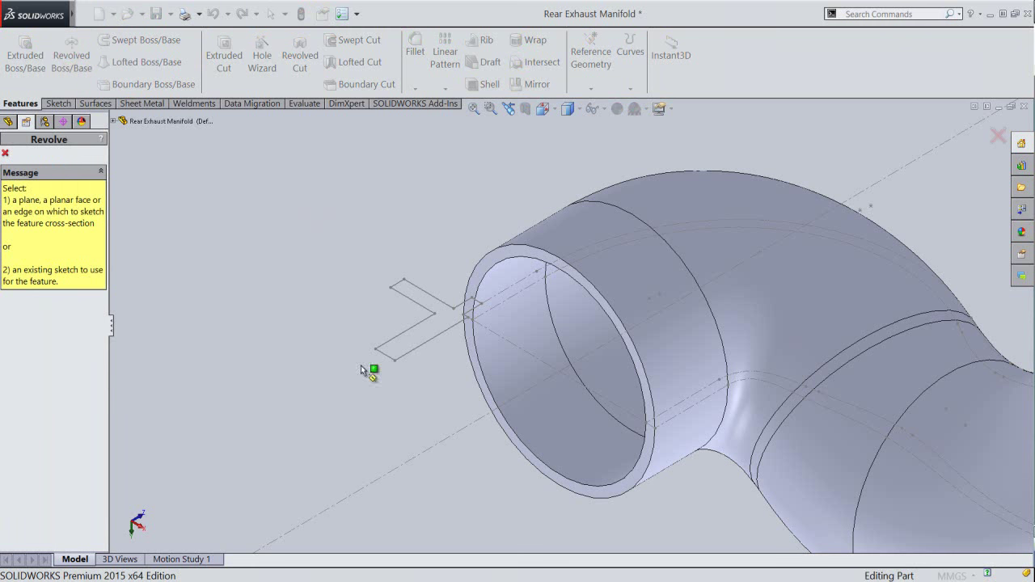
{"action": "left_click", "coordinate": [459, 430]}
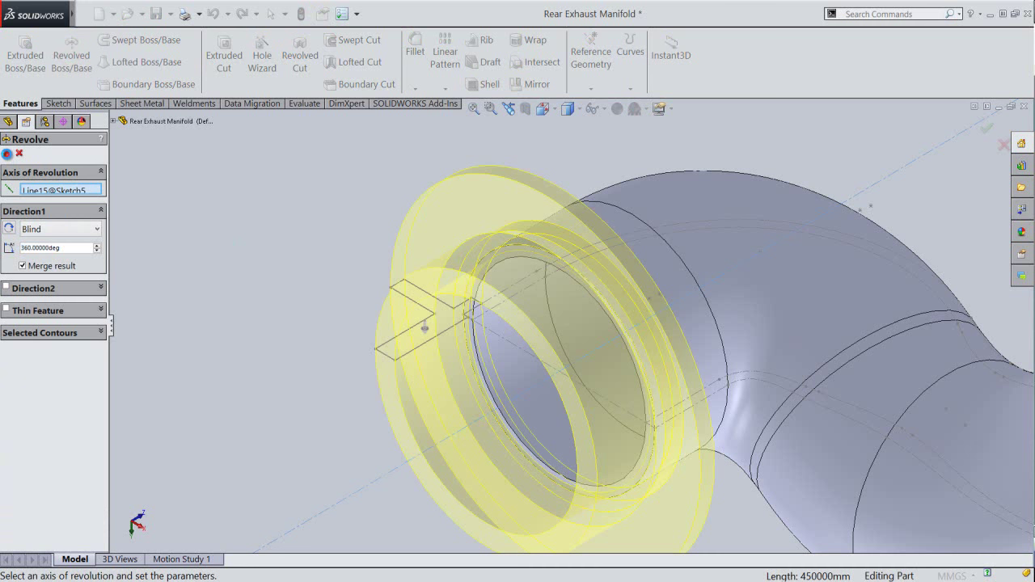
{"action": "right_click", "coordinate": [226, 235]}
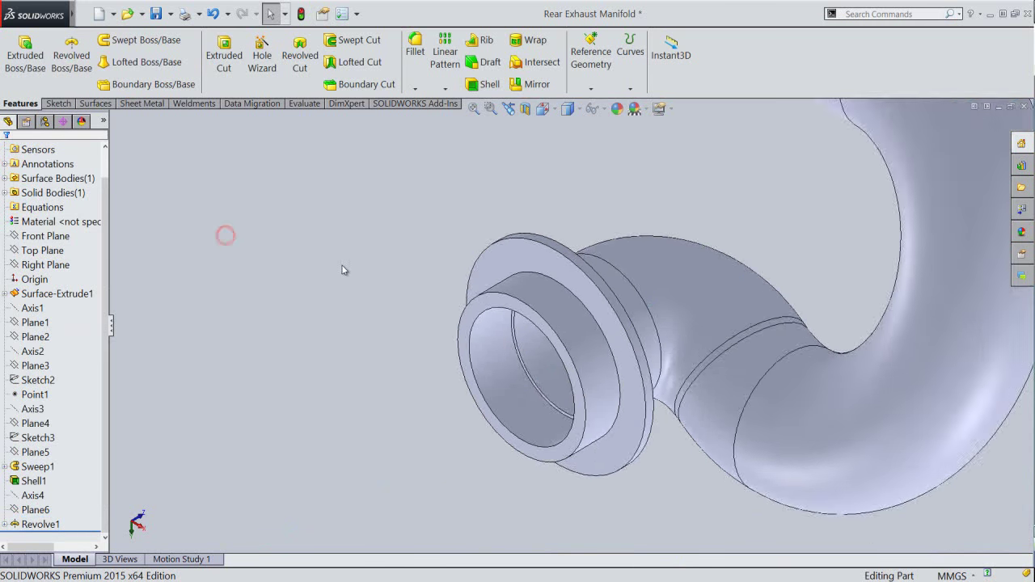
{"action": "mouse_move", "coordinate": [639, 428]}
{"action": "middle_mouse_down"}
{"action": "mouse_move", "coordinate": [668, 199]}
{"action": "mouse_move", "coordinate": [585, 150]}
{"action": "middle_mouse_up"}
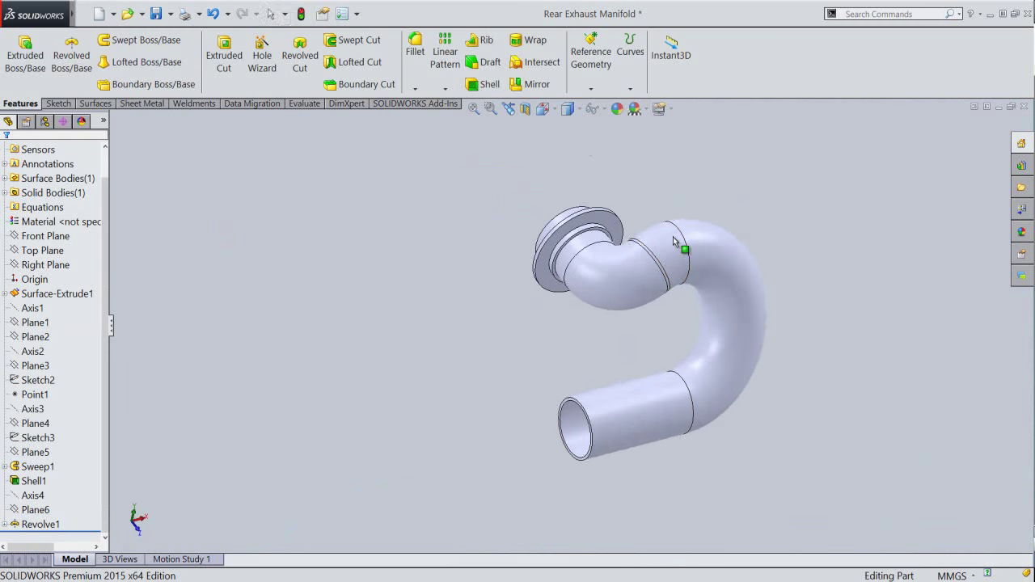
{"action": "left_click", "coordinate": [545, 110]}
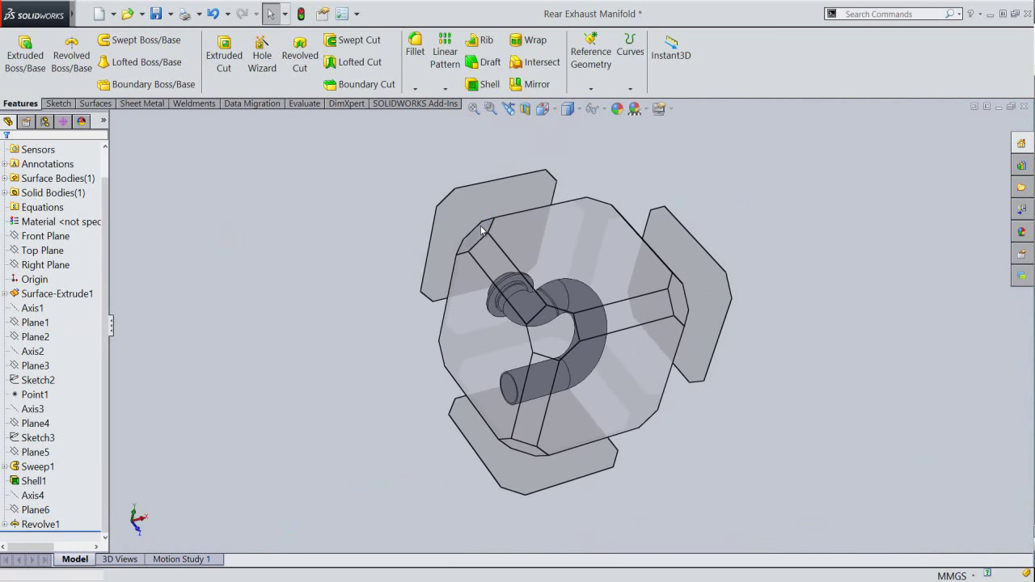
{"action": "left_click", "coordinate": [480, 232]}
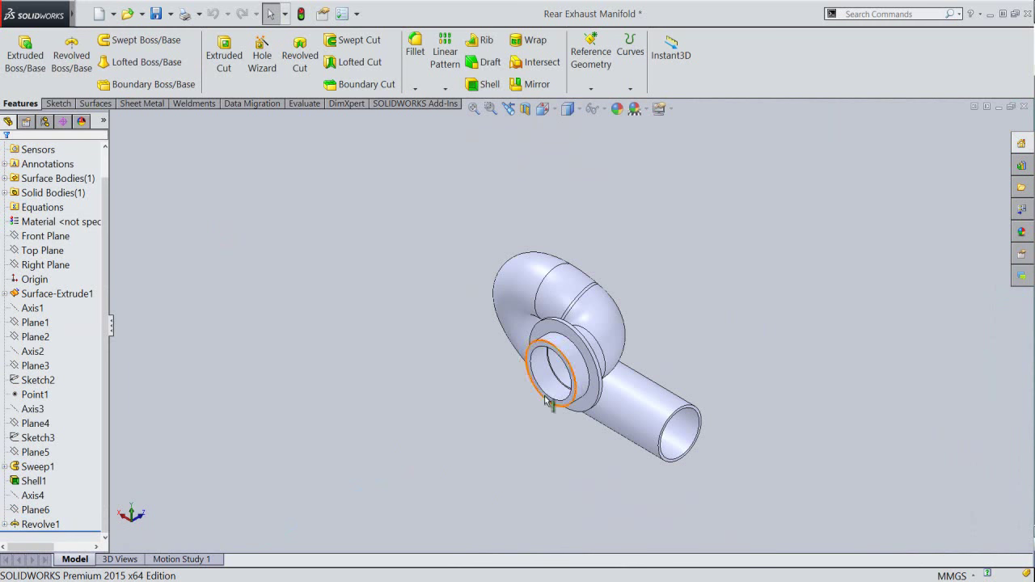
{"action": "scroll", "coordinate": [593, 365], "scroll_direction": "down", "scroll_amount": 2}
{"action": "scroll", "coordinate": [599, 308], "scroll_direction": "down", "scroll_amount": 2}
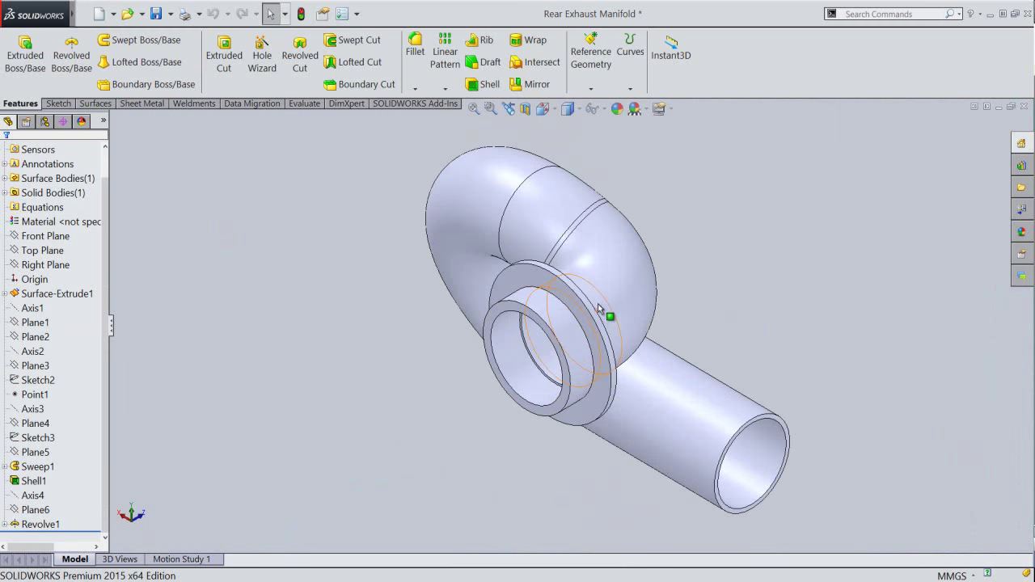
Step: Collapse the feature tree, widen its panel, and reorient and zoom onto the flange
{"action": "right_click", "coordinate": [84, 160]}
{"action": "left_click", "coordinate": [109, 208]}
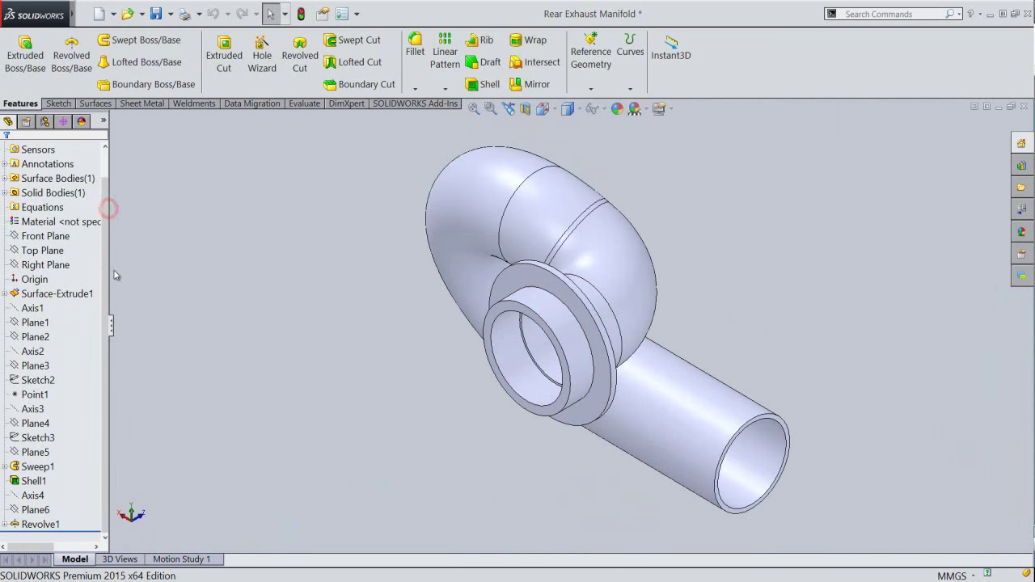
{"action": "left_click_drag", "start_coordinate": [109, 267], "coordinate": [154, 280]}
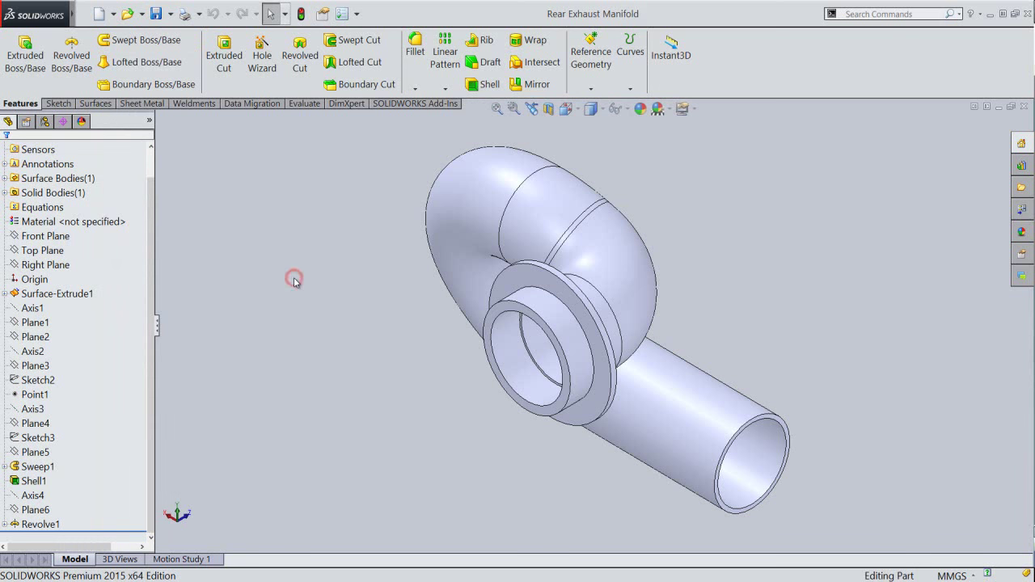
{"action": "left_click", "coordinate": [576, 106]}
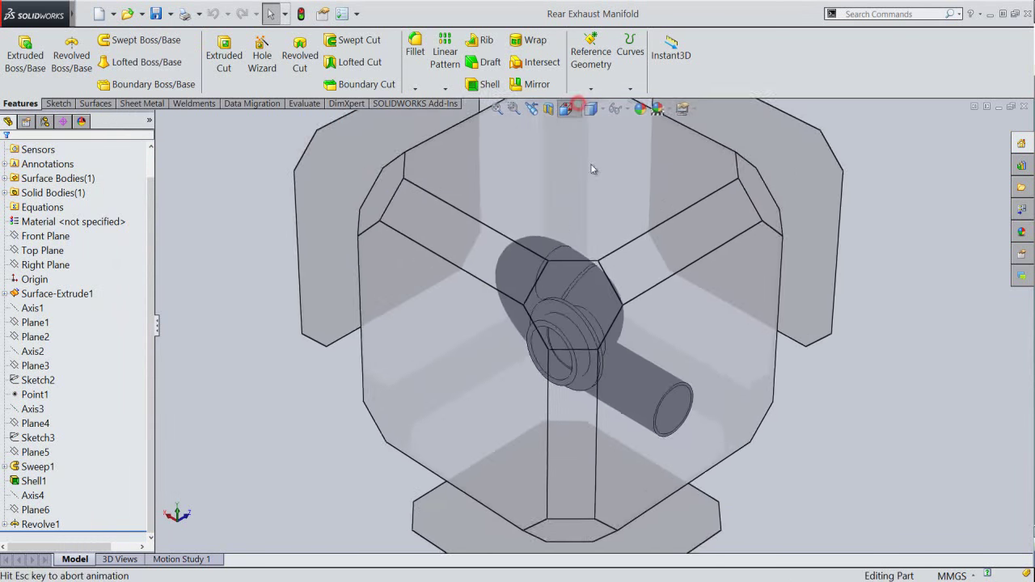
{"action": "left_click", "coordinate": [685, 251]}
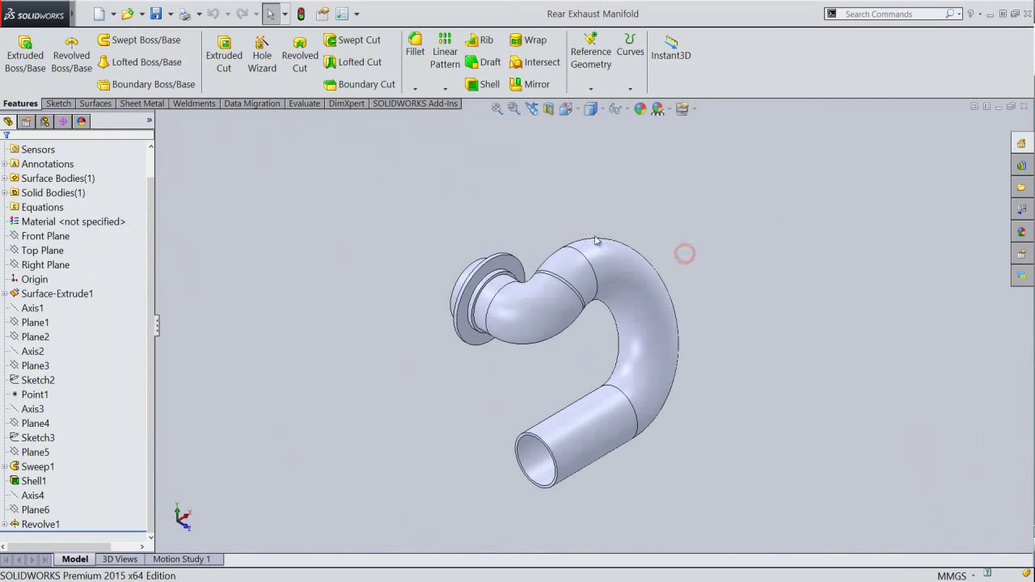
{"action": "scroll", "coordinate": [509, 319], "scroll_direction": "down", "scroll_amount": 3}
{"action": "scroll", "coordinate": [510, 320], "scroll_direction": "down", "scroll_amount": 3}
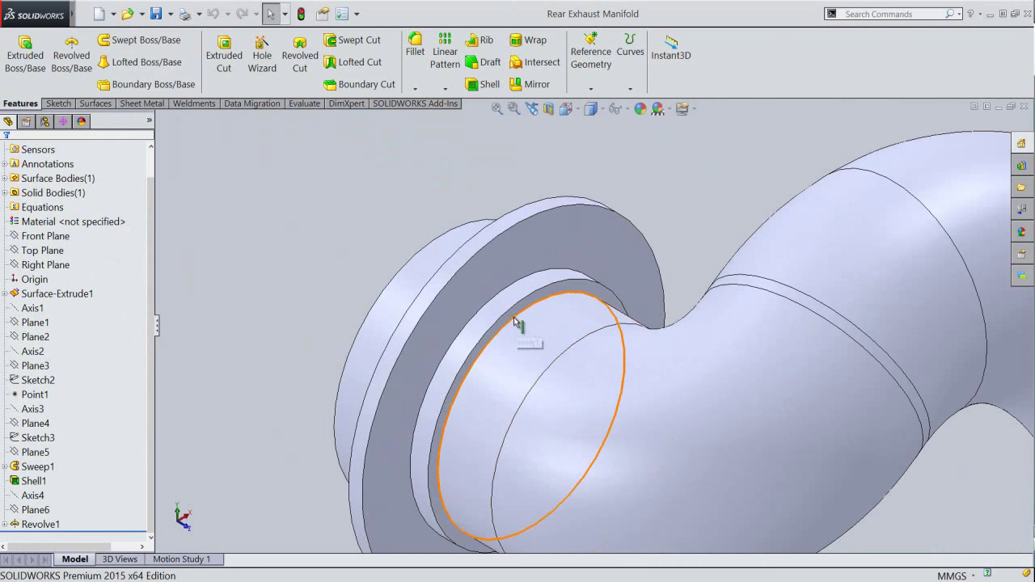
Step: Fillet the circular edge where the flange meets the pipe with a 2 mm radius
{"action": "left_click", "coordinate": [515, 319]}
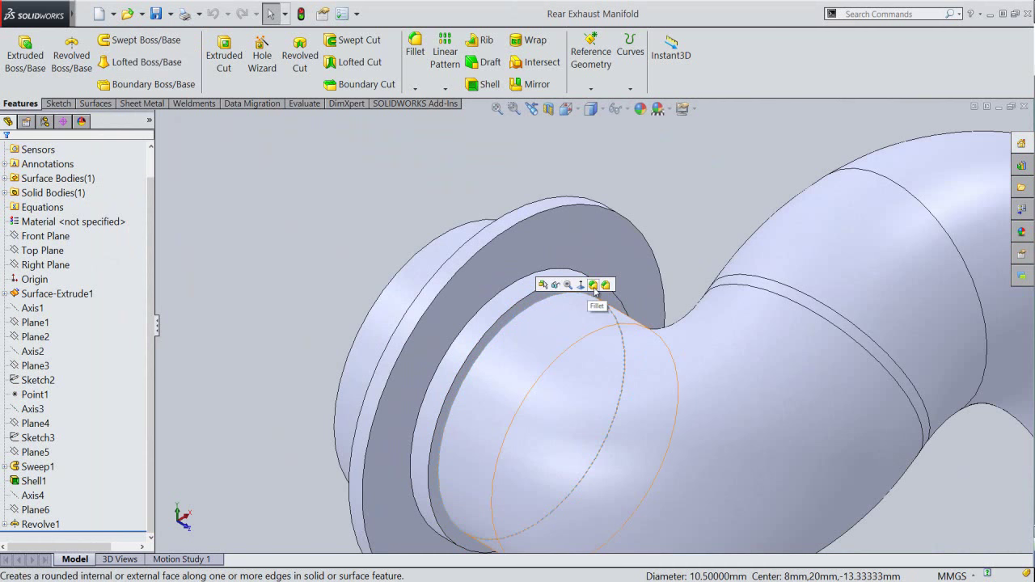
{"action": "left_click", "coordinate": [594, 286]}
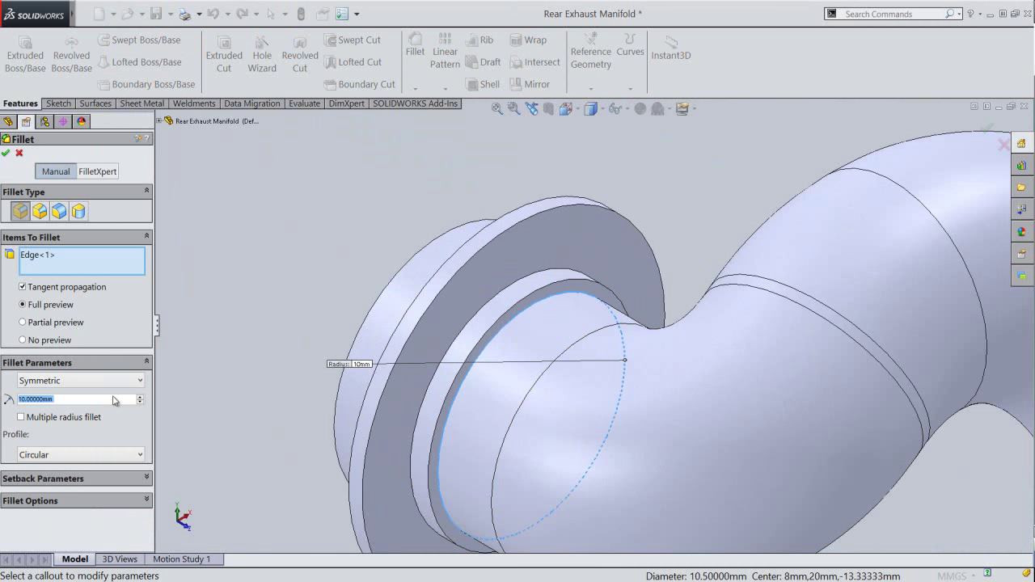
{"action": "type", "text": "2"}
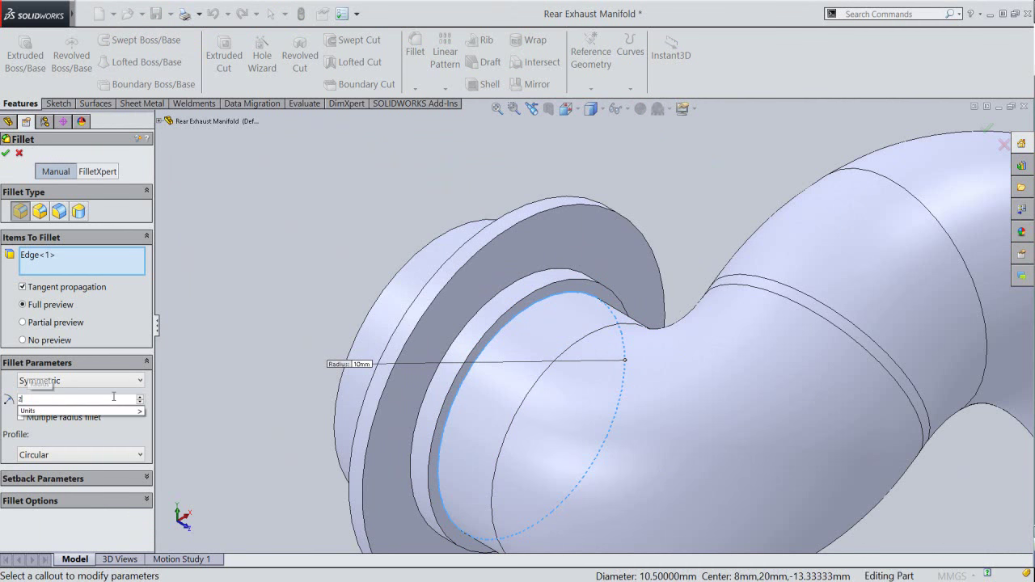
{"action": "key", "text": "Return"}
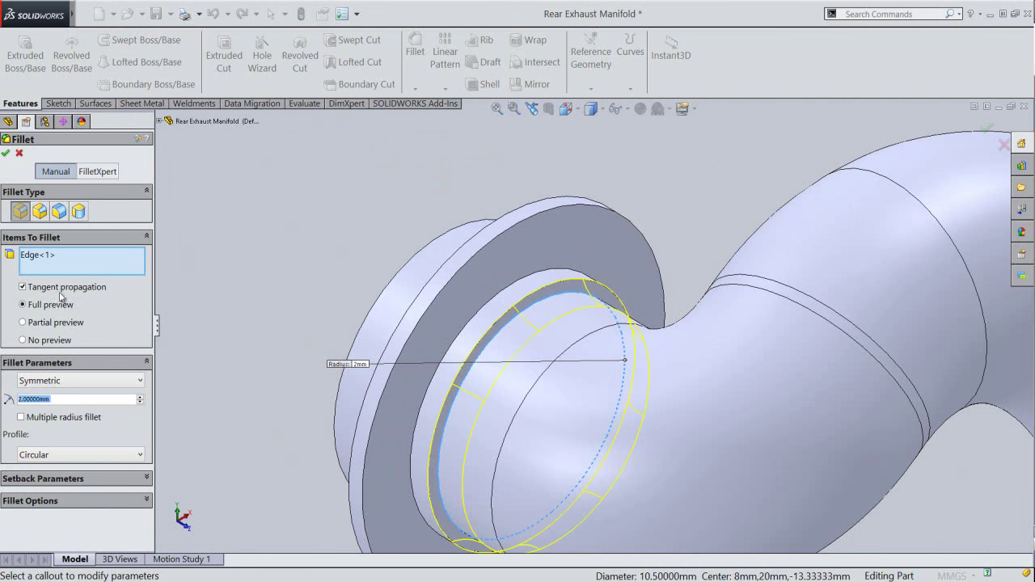
{"action": "left_click", "coordinate": [7, 154]}
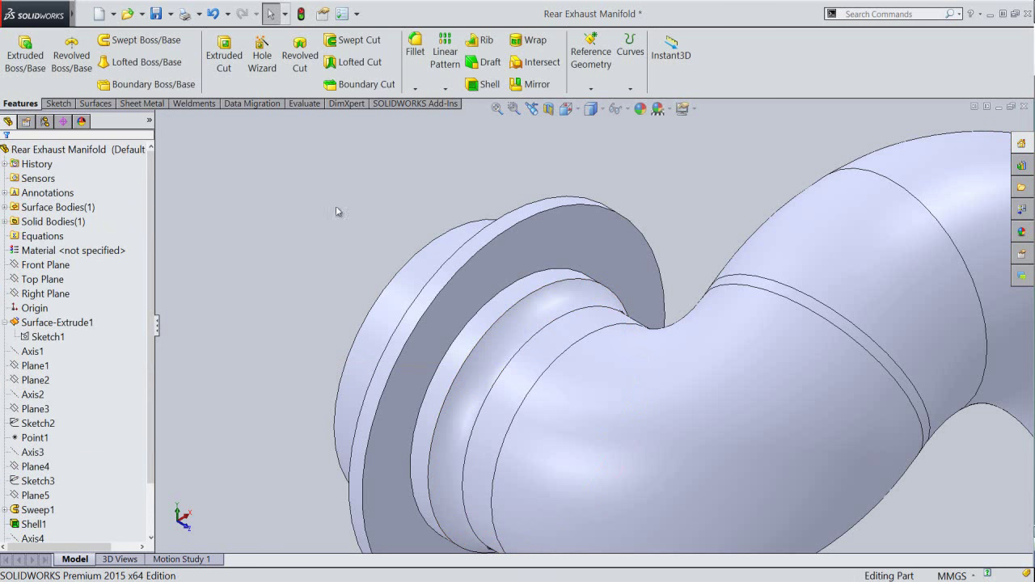
Step: Add a second 2 mm fillet on the neighbouring circular edge and fit the manifold in view
{"action": "left_click", "coordinate": [415, 49]}
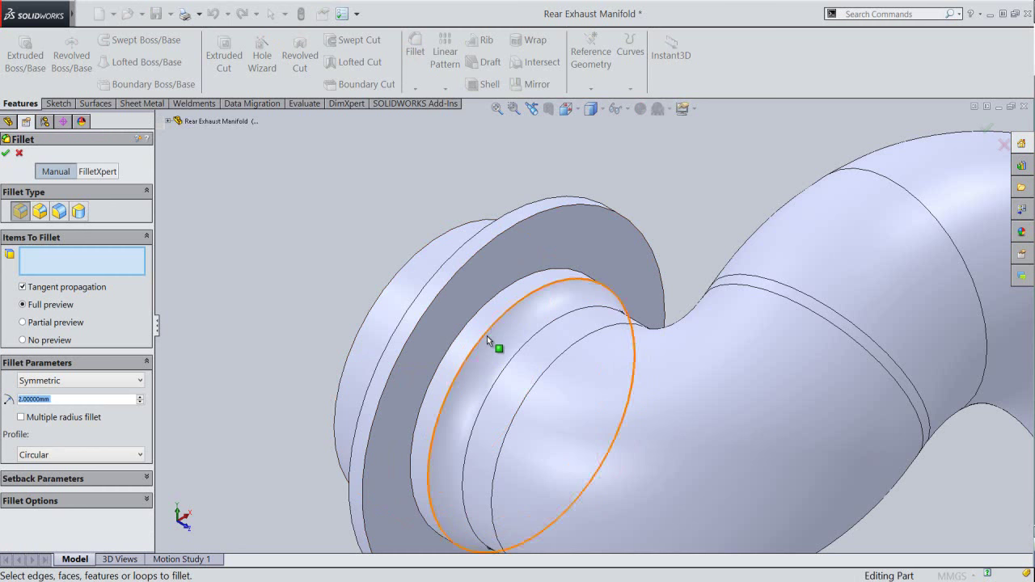
{"action": "left_click", "coordinate": [485, 334]}
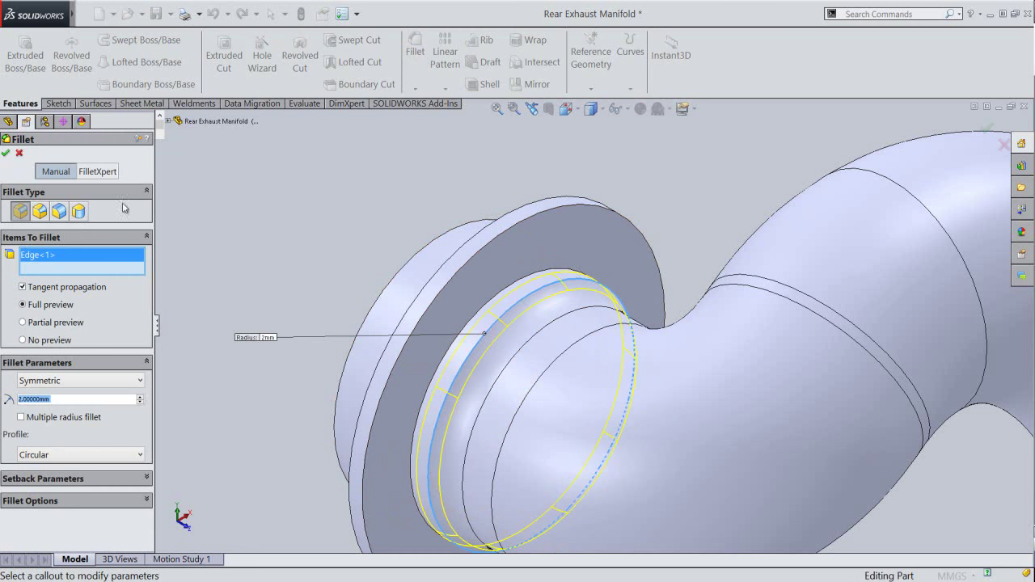
{"action": "left_click", "coordinate": [8, 154]}
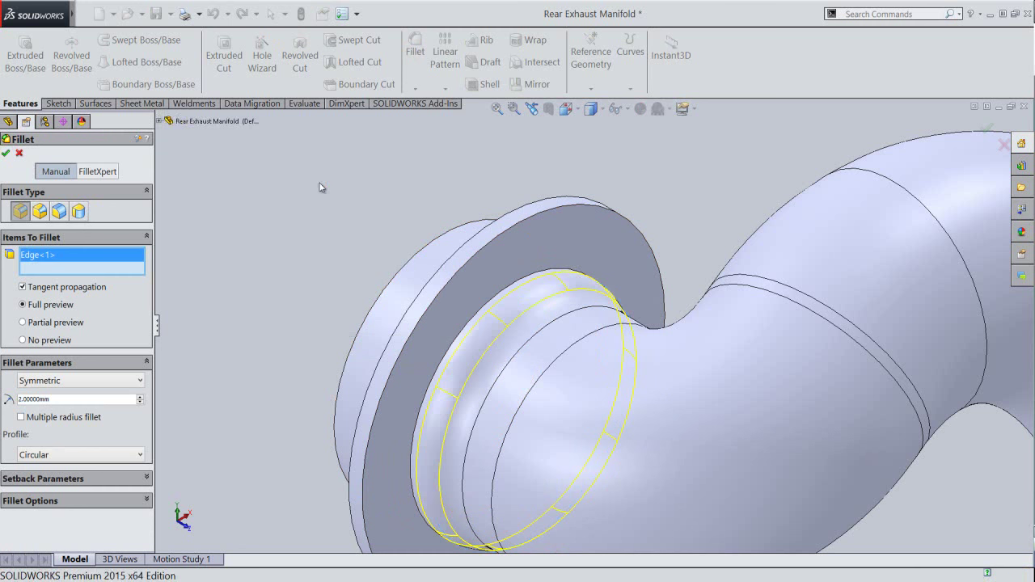
{"action": "key", "text": "f"}
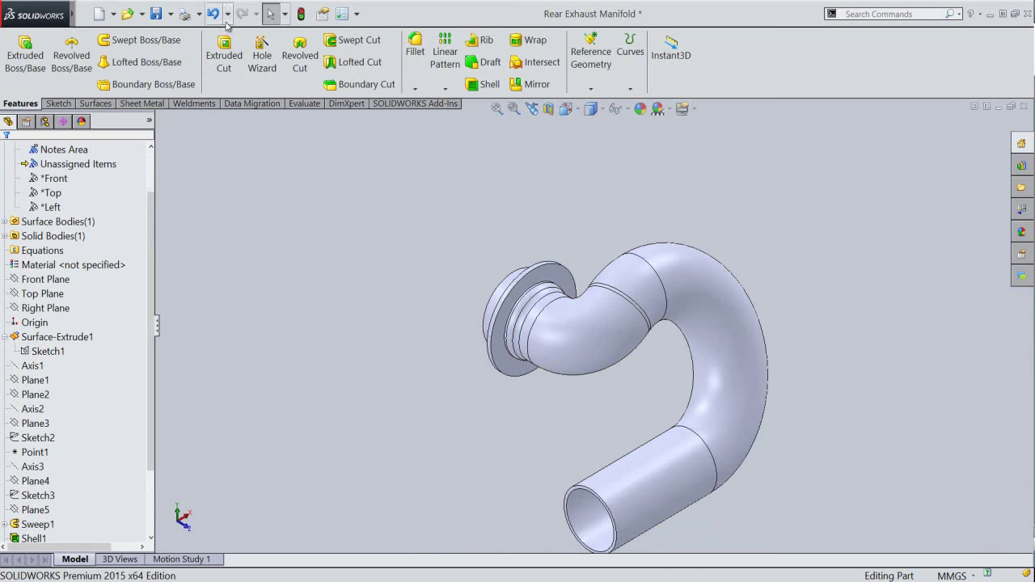
Step: Save the part and collapse all items in the feature tree
{"action": "left_click", "coordinate": [156, 13]}
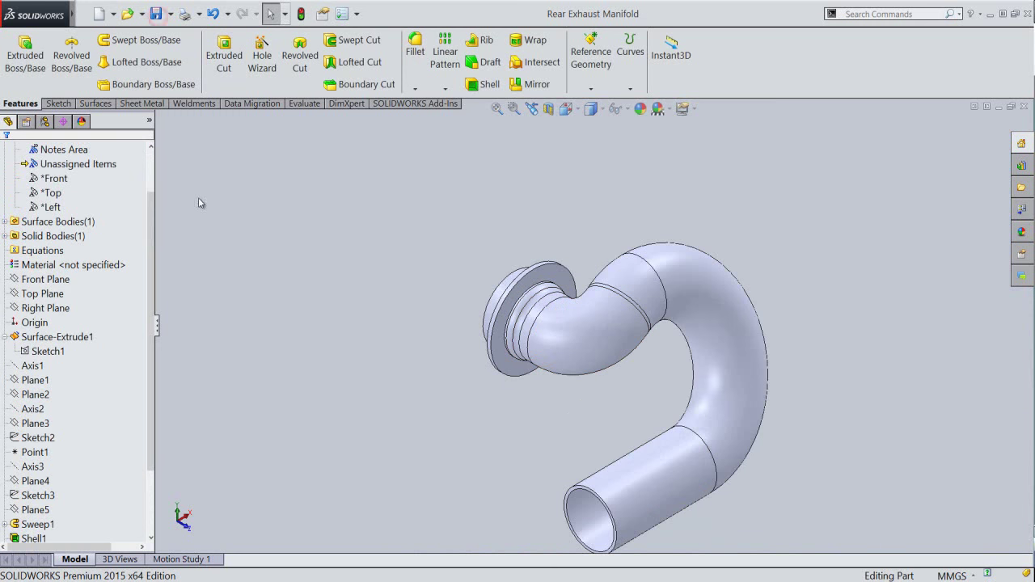
{"action": "right_click", "coordinate": [127, 219]}
{"action": "left_click", "coordinate": [167, 225]}
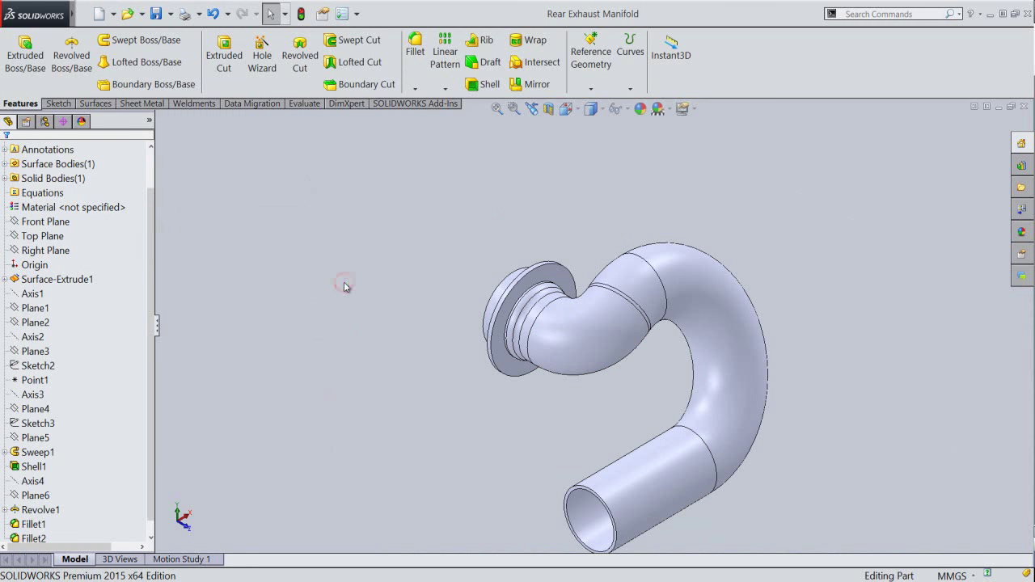
Step: Fillet the flange's outer and inner rim edges with a 0.25 mm radius as Fillet3
{"action": "left_click", "coordinate": [415, 48]}
{"action": "scroll", "coordinate": [477, 316], "scroll_direction": "down", "scroll_amount": 2}
{"action": "scroll", "coordinate": [495, 323], "scroll_direction": "down", "scroll_amount": 3}
{"action": "left_click", "coordinate": [546, 312]}
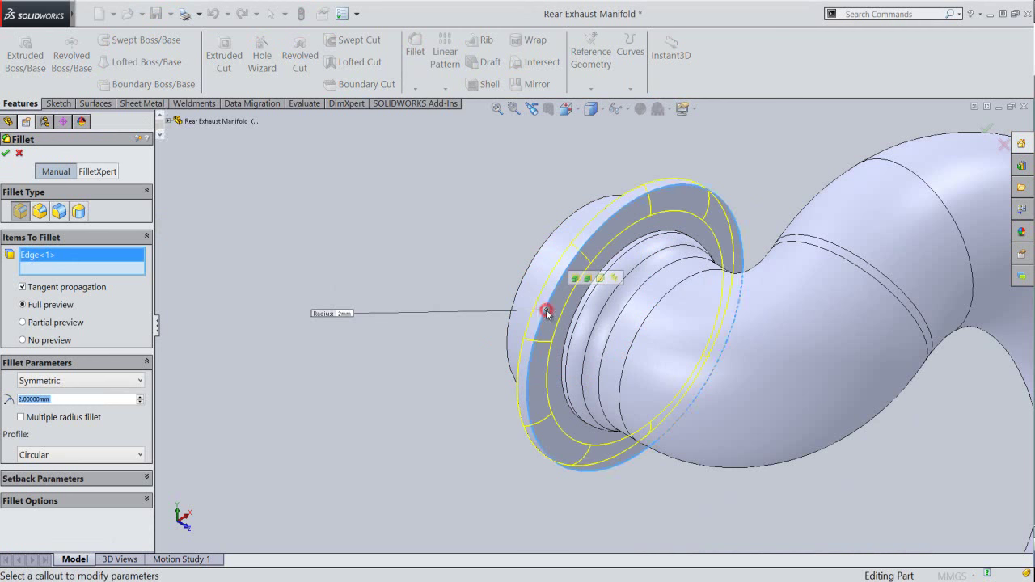
{"action": "left_click", "coordinate": [575, 315]}
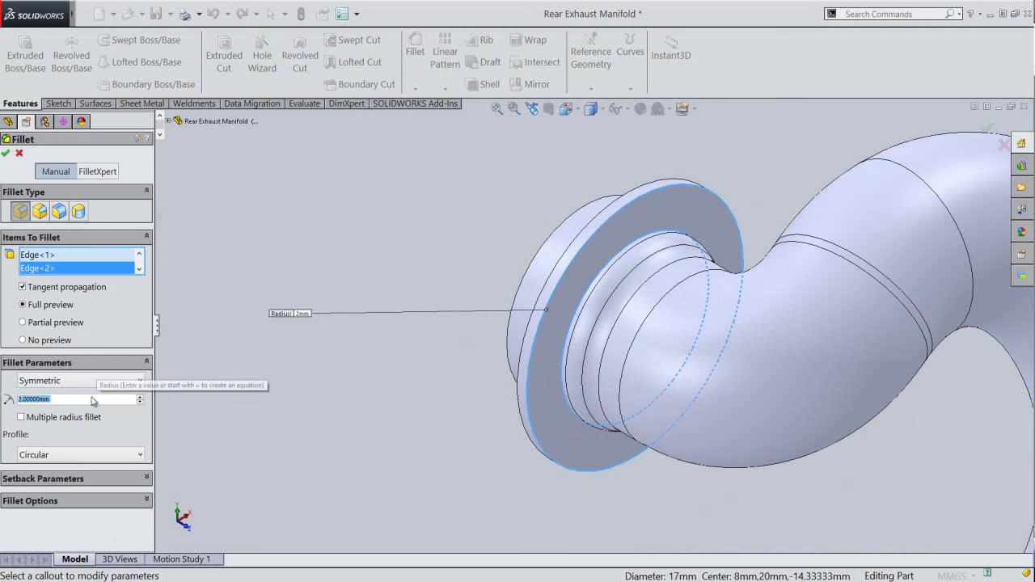
{"action": "type", "text": ".25"}
{"action": "key", "text": "Return"}
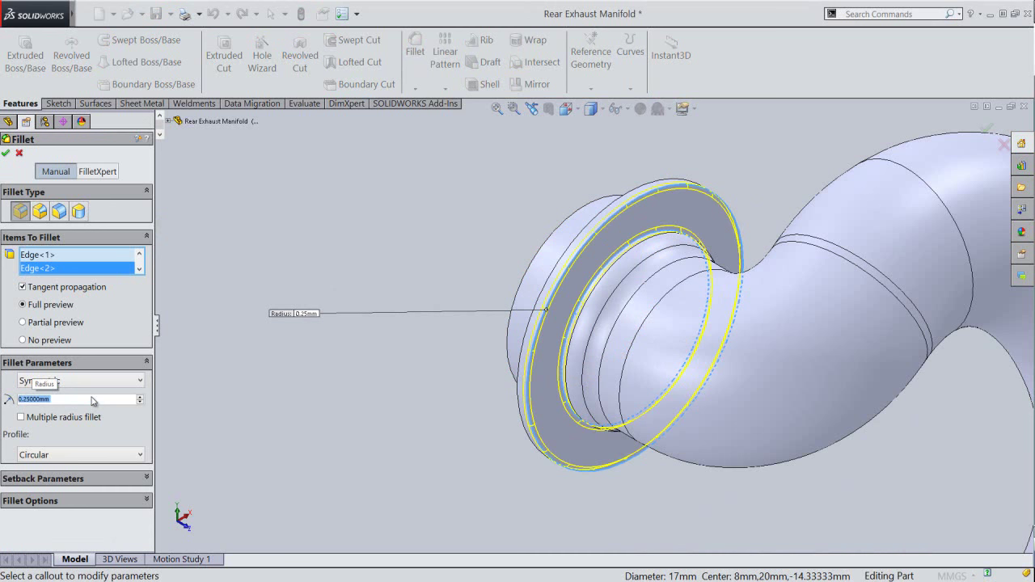
{"action": "left_click", "coordinate": [6, 153]}
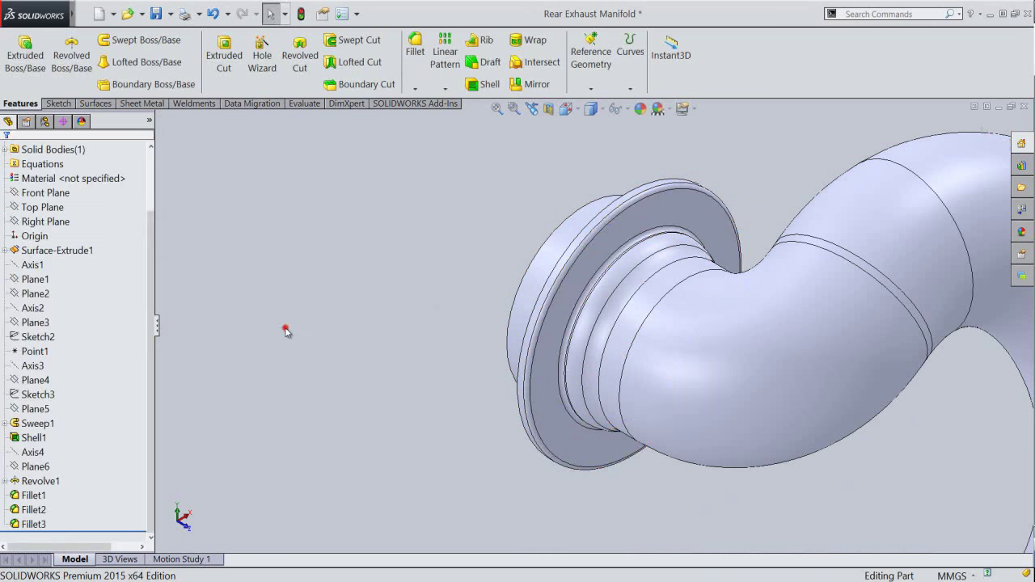
Step: Fit the whole part in the view and save it
{"action": "left_click", "coordinate": [497, 108]}
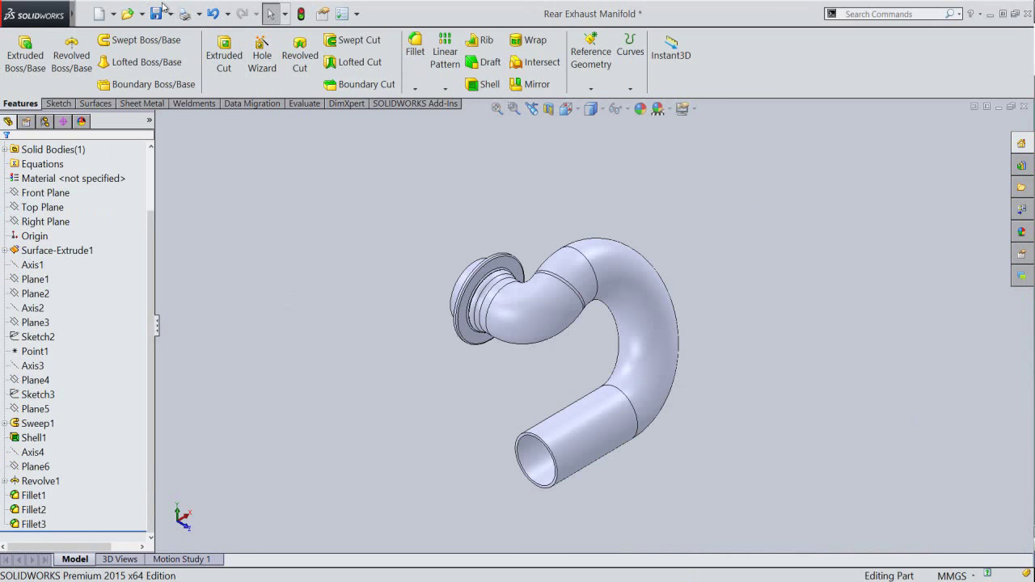
{"action": "left_click", "coordinate": [359, 238]}
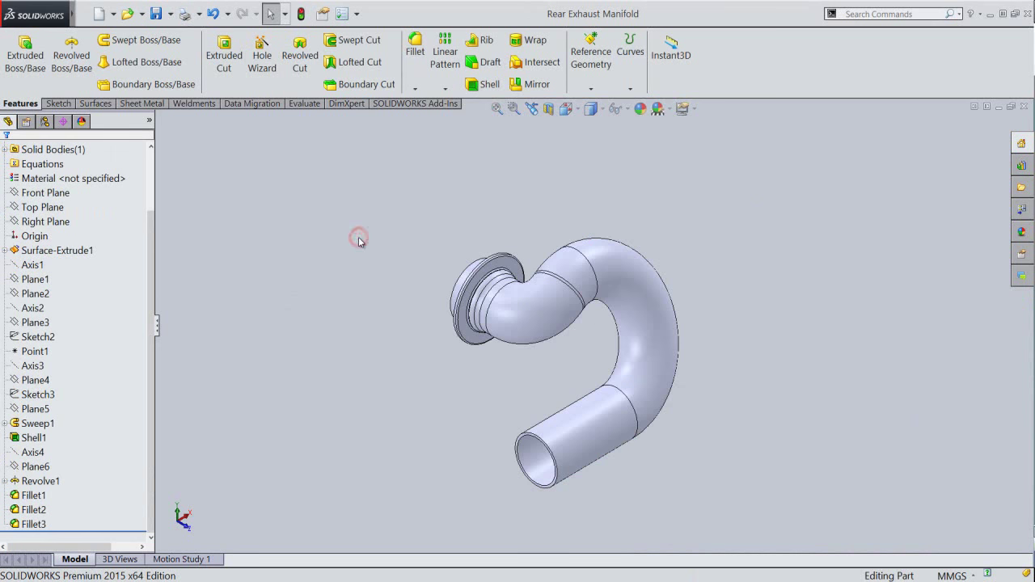
{"action": "scroll", "coordinate": [148, 260], "scroll_direction": "up", "scroll_amount": 3}
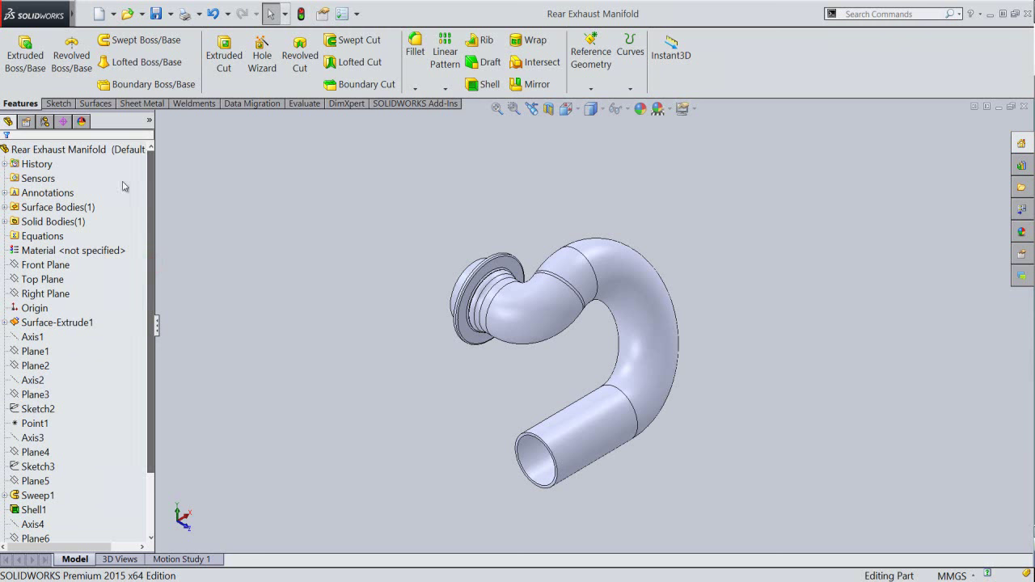
{"action": "left_click", "coordinate": [38, 164]}
Step: Apply the cream High Gloss plastic appearance to the whole Rear Exhaust Manifold part
{"action": "left_click", "coordinate": [26, 150]}
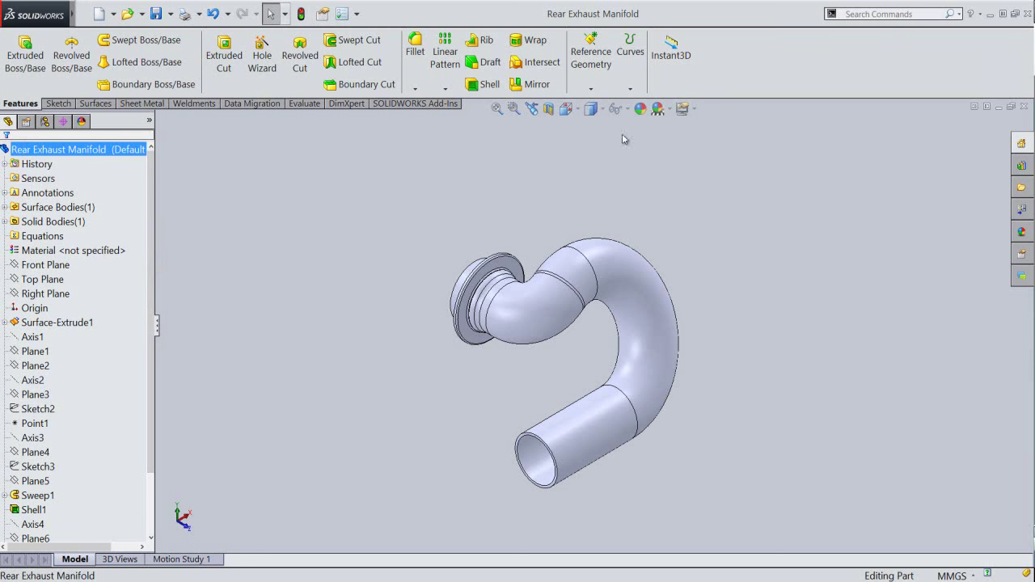
{"action": "left_click", "coordinate": [640, 108]}
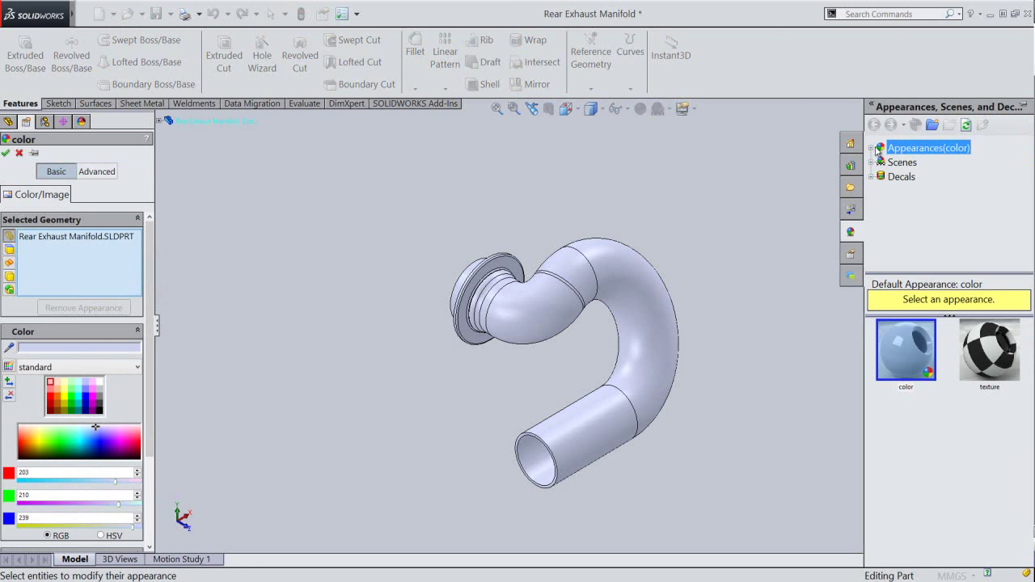
{"action": "left_click", "coordinate": [872, 150]}
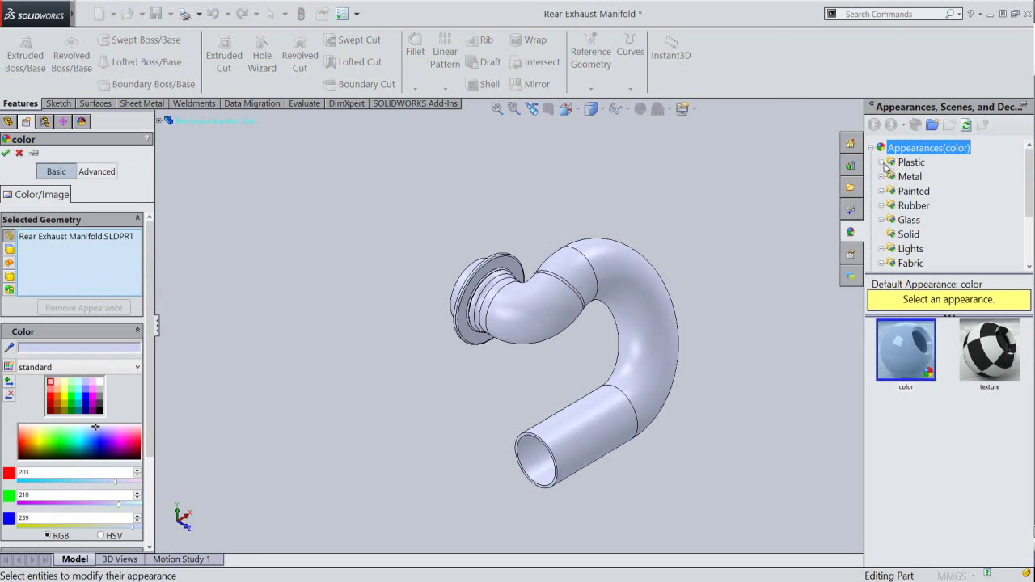
{"action": "left_click", "coordinate": [900, 163]}
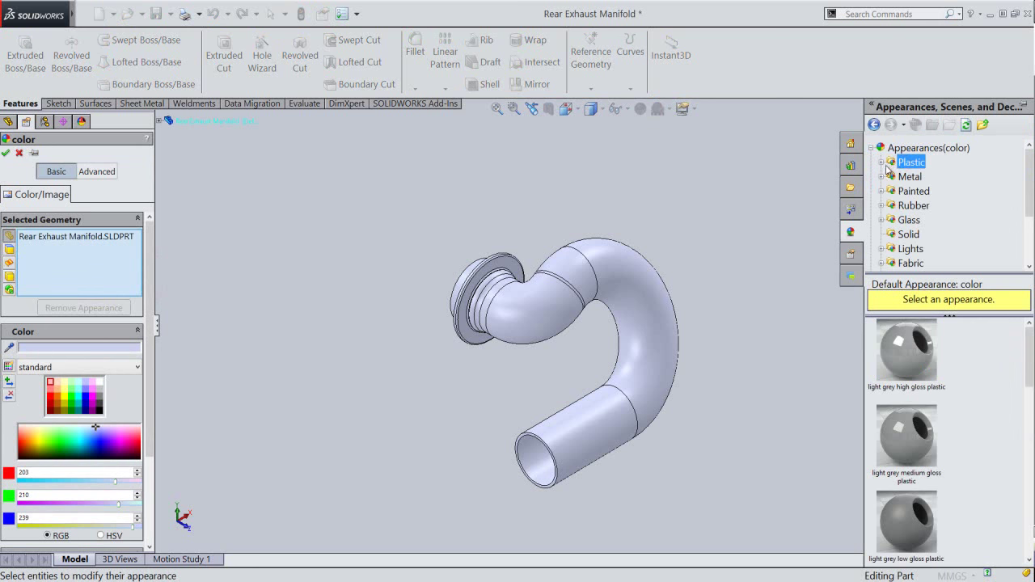
{"action": "left_click", "coordinate": [882, 162]}
{"action": "left_click", "coordinate": [907, 165]}
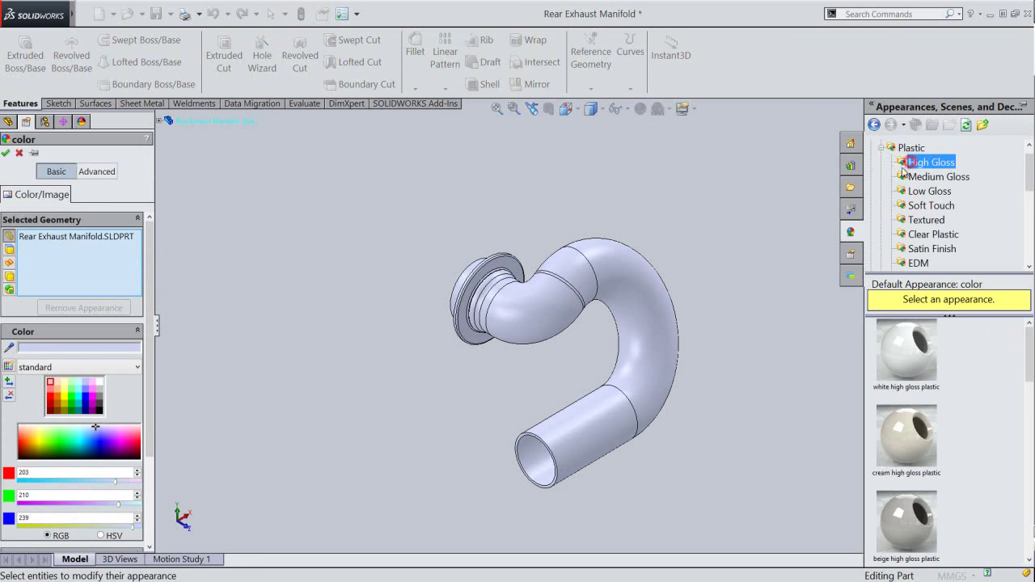
{"action": "left_click", "coordinate": [912, 438]}
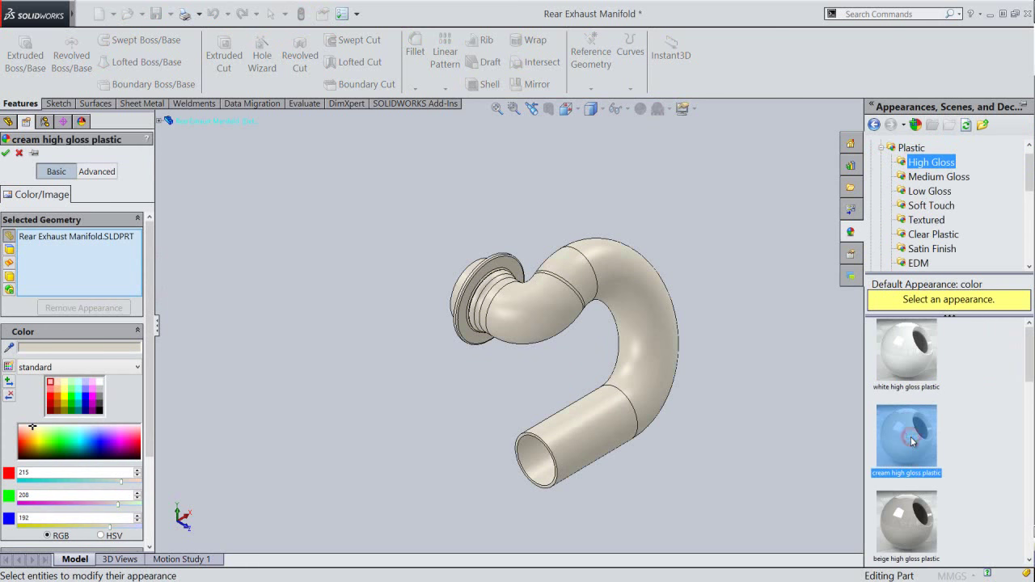
{"action": "left_click", "coordinate": [6, 153]}
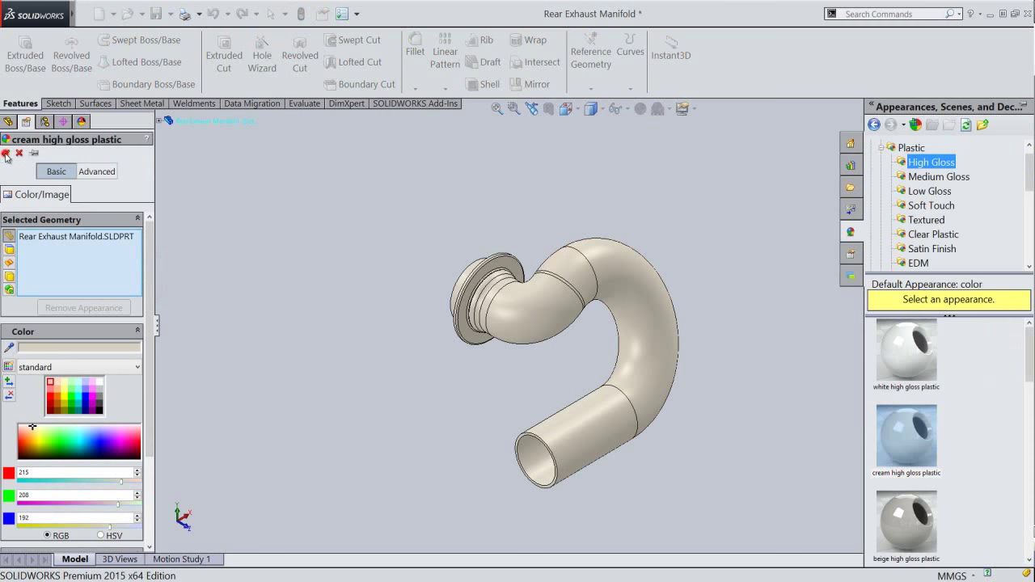
Step: Adjust and accept the ambient light settings, then return to the feature tree
{"action": "left_click", "coordinate": [80, 122]}
{"action": "left_click", "coordinate": [4, 192]}
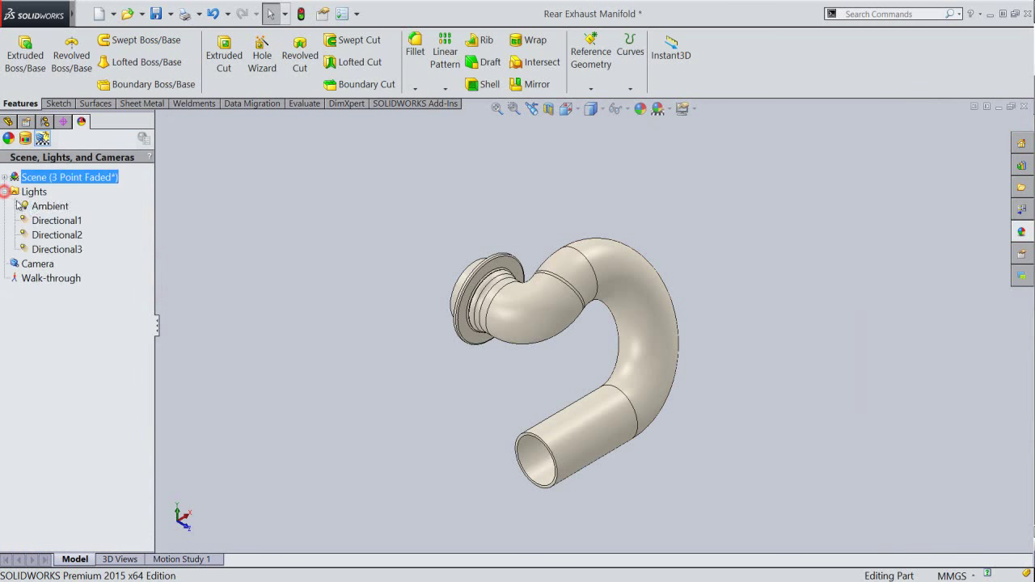
{"action": "double_click", "coordinate": [33, 202]}
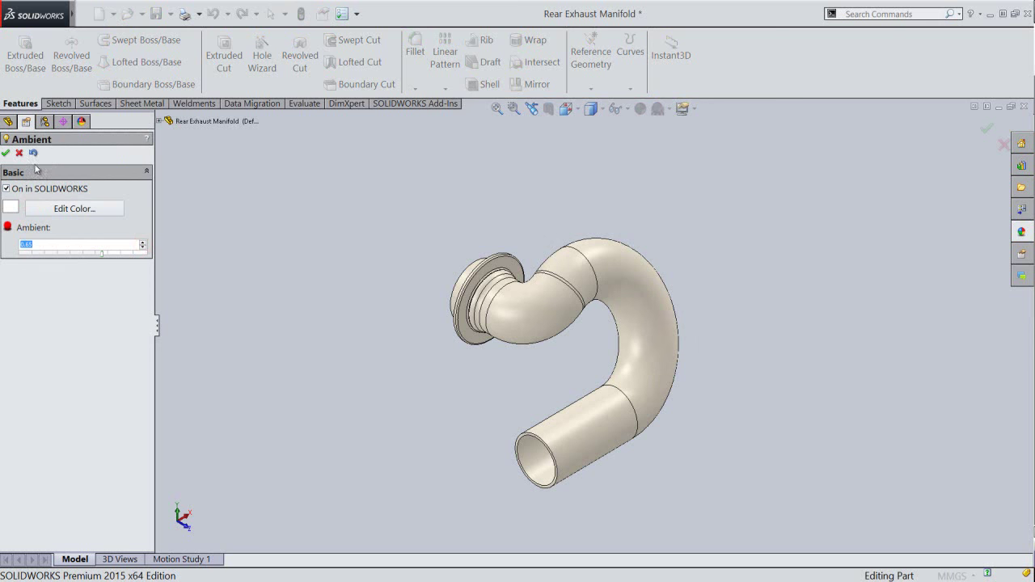
{"action": "left_click", "coordinate": [5, 153]}
{"action": "left_click", "coordinate": [7, 121]}
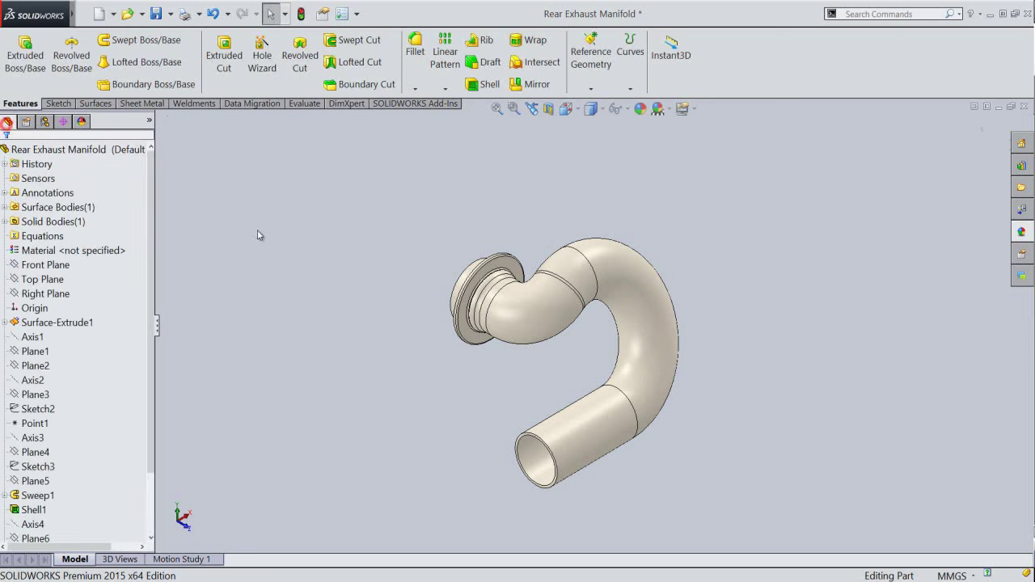
Step: Save the manifold and view the flange's front face normal to the screen
{"action": "left_click", "coordinate": [389, 338]}
{"action": "middle_click_drag", "start_coordinate": [435, 363], "coordinate": [584, 431]}
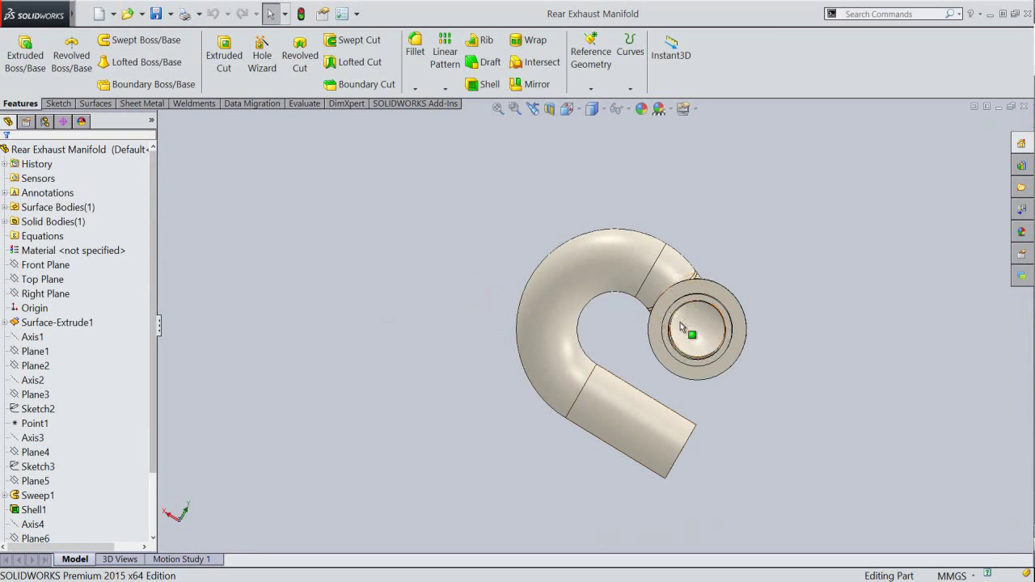
{"action": "right_click", "coordinate": [697, 290]}
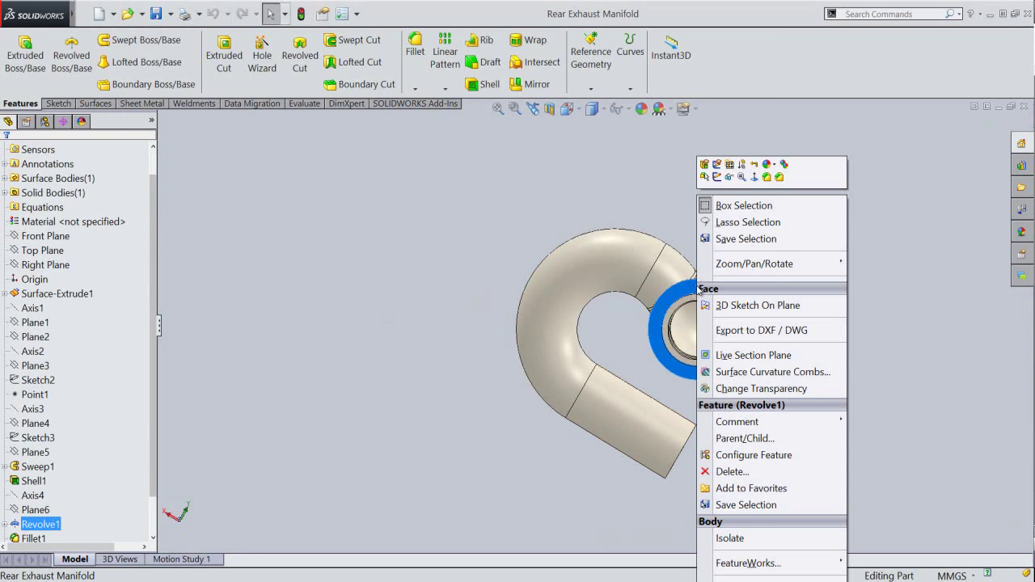
{"action": "left_click", "coordinate": [757, 178]}
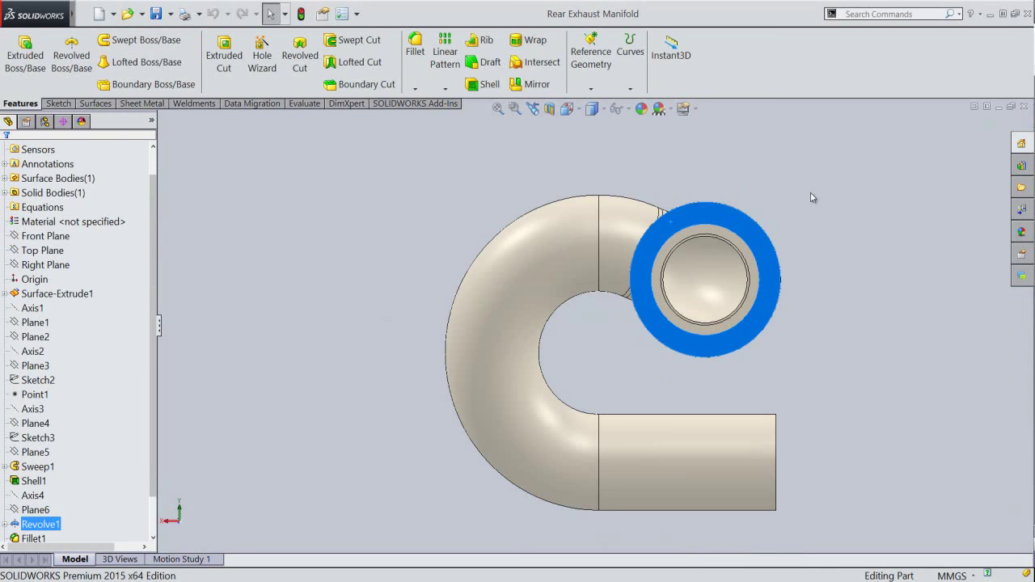
Step: Start a new sketch, Sketch6, on the flange's flat annular face
{"action": "right_click", "coordinate": [744, 218]}
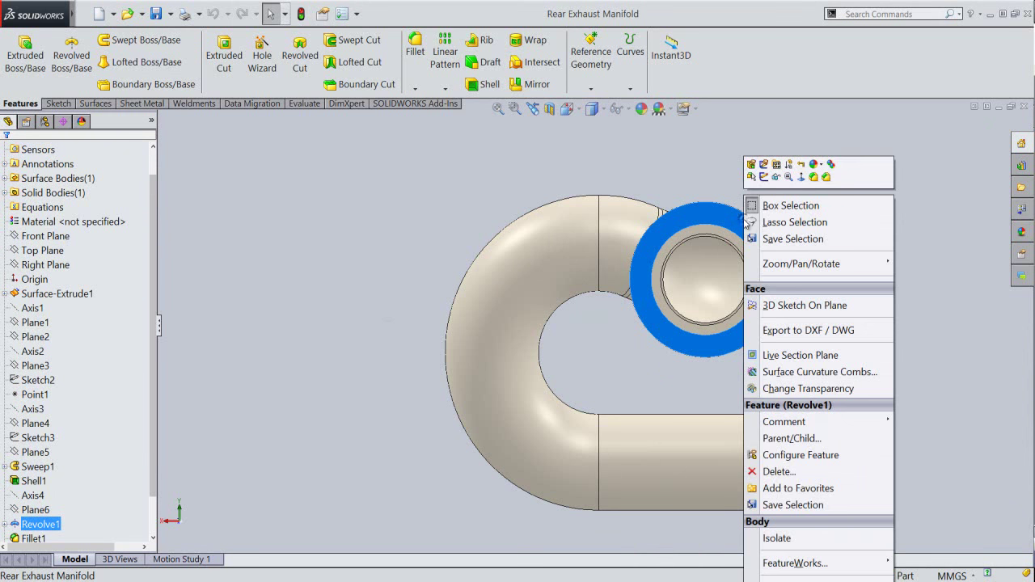
{"action": "left_click", "coordinate": [763, 177]}
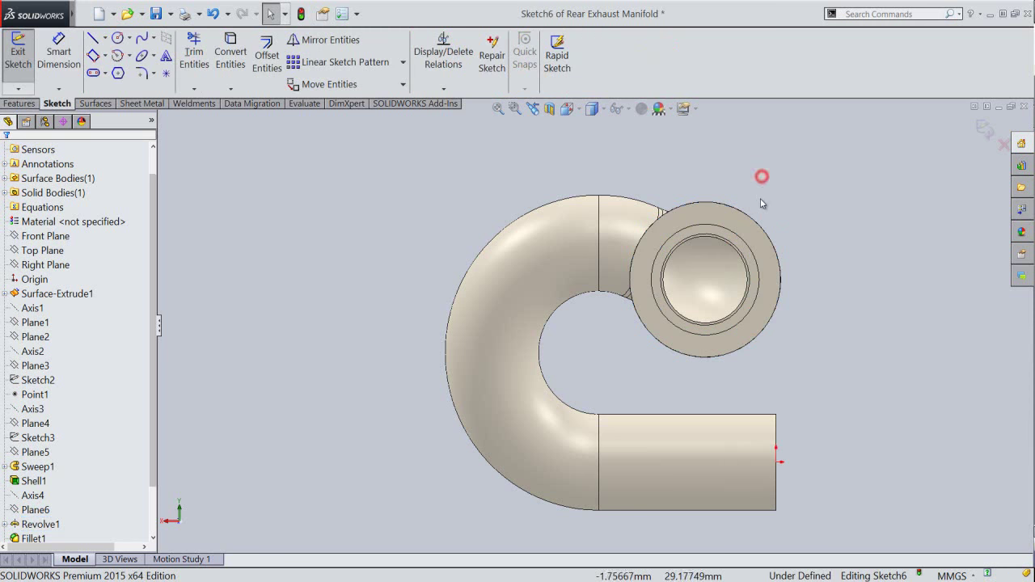
{"action": "scroll", "coordinate": [760, 195], "scroll_direction": "down", "scroll_amount": 1}
Step: Convert the flange face's edges into Sketch6 with Convert Entities
{"action": "scroll", "coordinate": [719, 287], "scroll_direction": "down", "scroll_amount": 1}
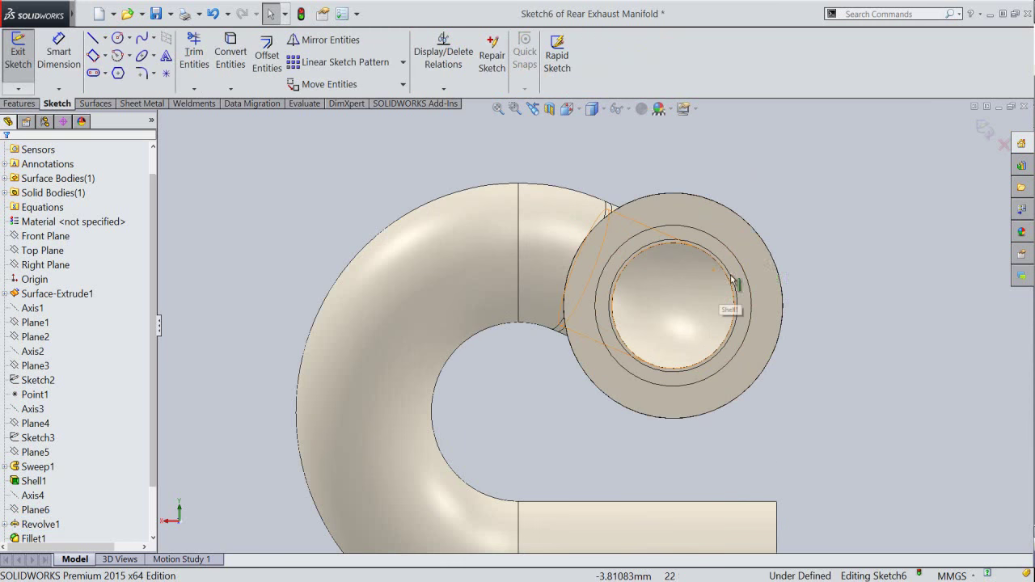
{"action": "left_click", "coordinate": [768, 269]}
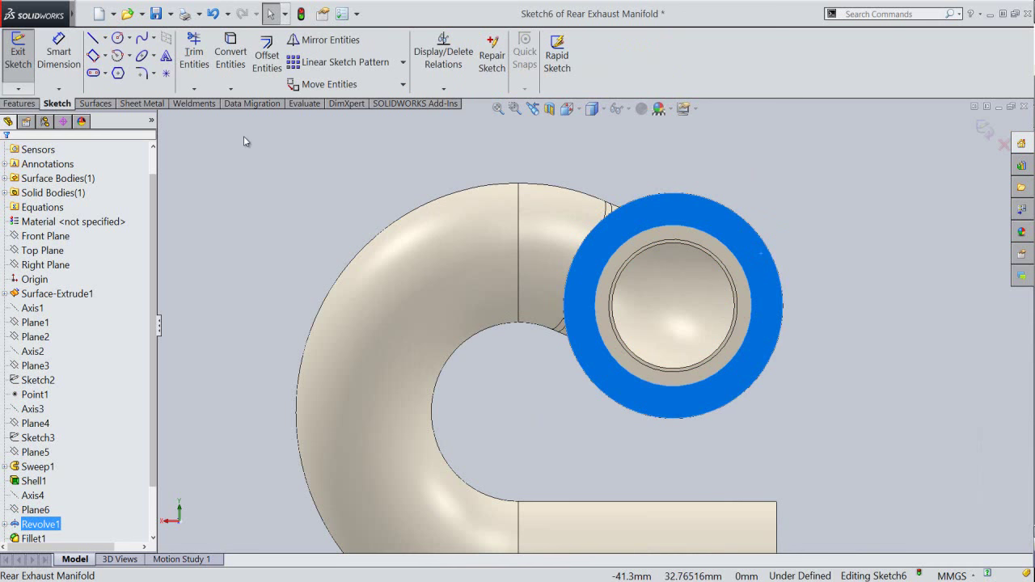
{"action": "left_click", "coordinate": [233, 50]}
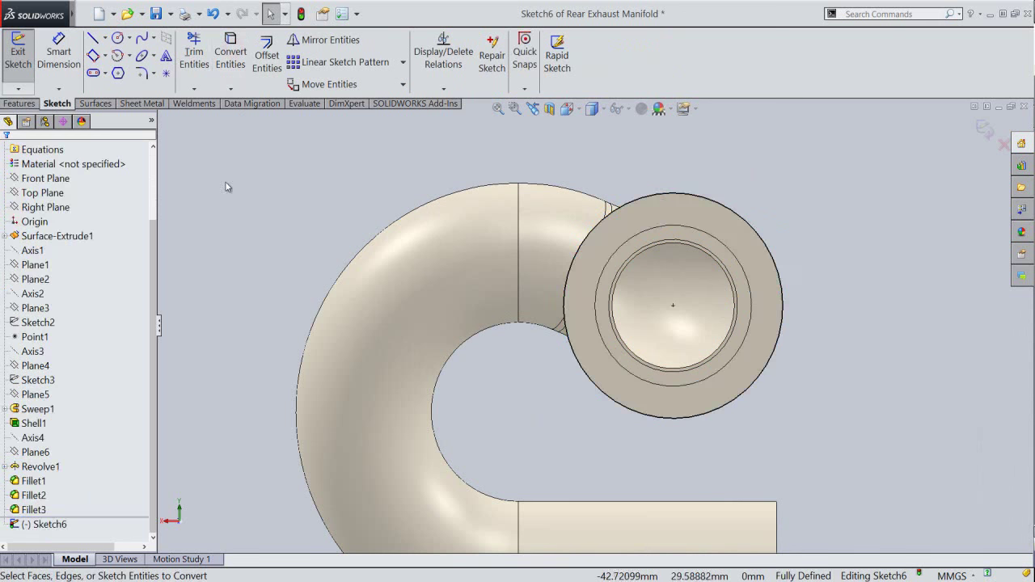
{"action": "left_click", "coordinate": [747, 224]}
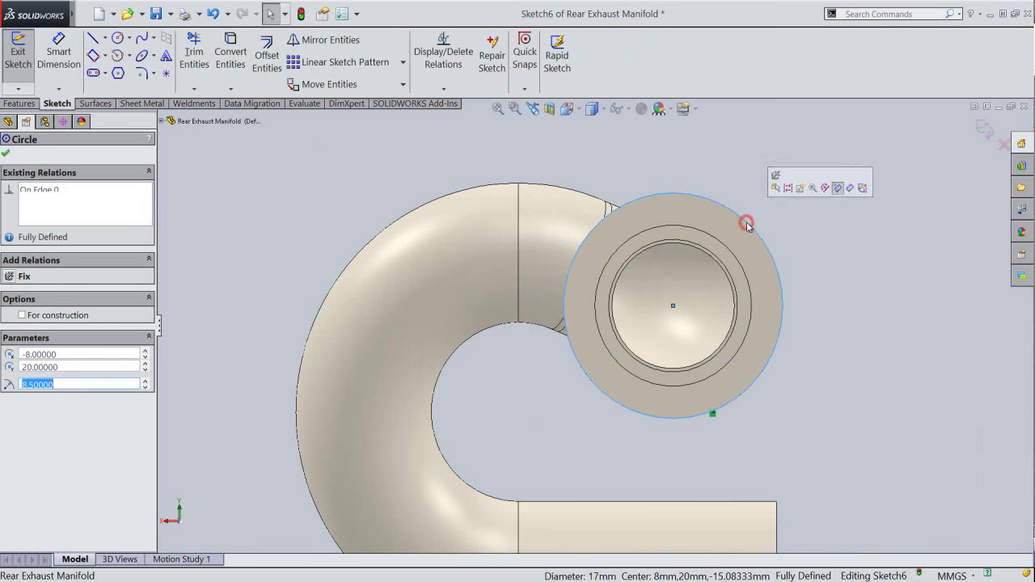
{"action": "left_click", "coordinate": [789, 191]}
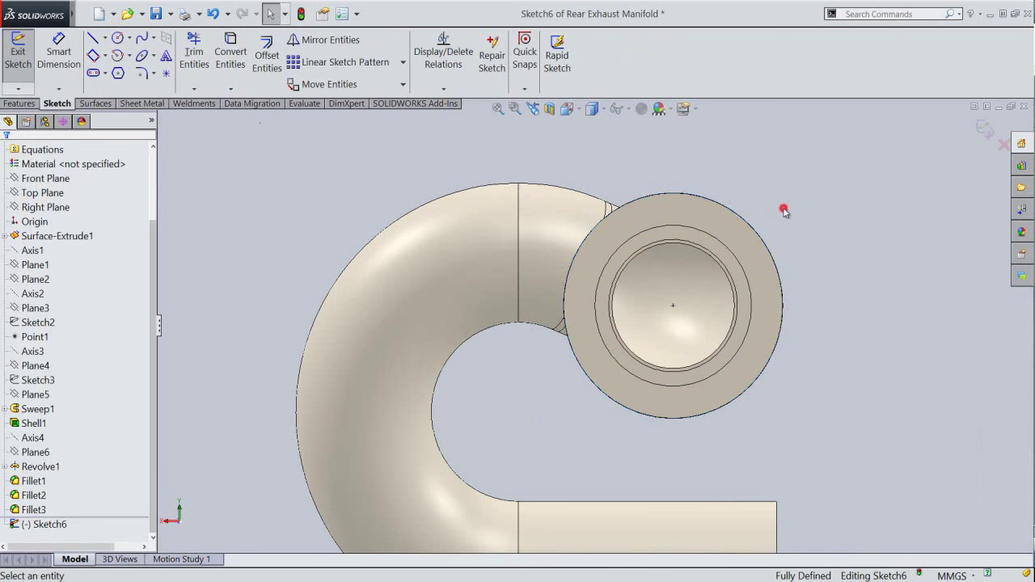
Step: Draw a Ø15.418 circle centred on the flange centre, fully defining the sketch
{"action": "right_click", "coordinate": [775, 198]}
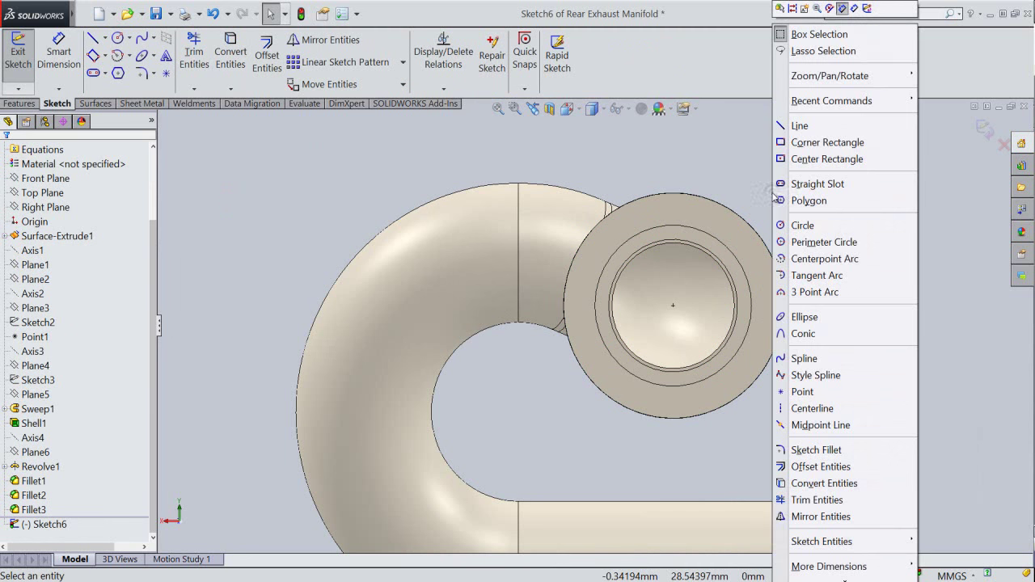
{"action": "left_click", "coordinate": [796, 225]}
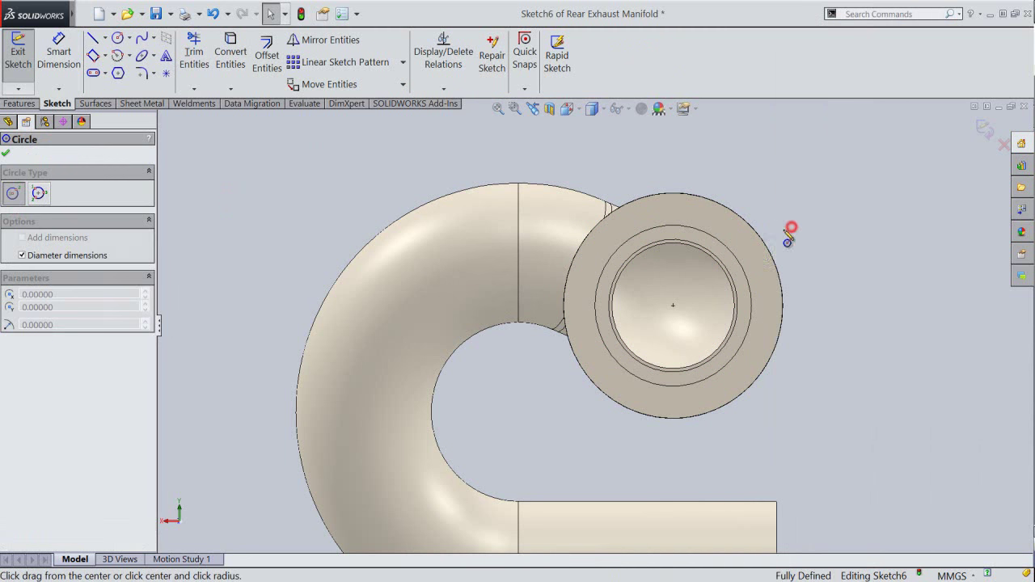
{"action": "left_click", "coordinate": [674, 306]}
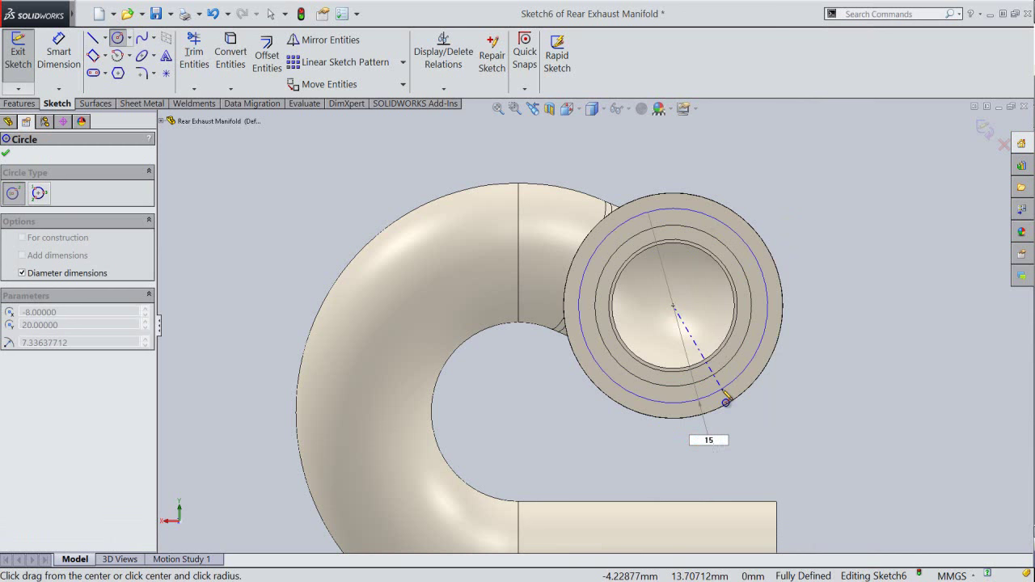
{"action": "left_click", "coordinate": [727, 401]}
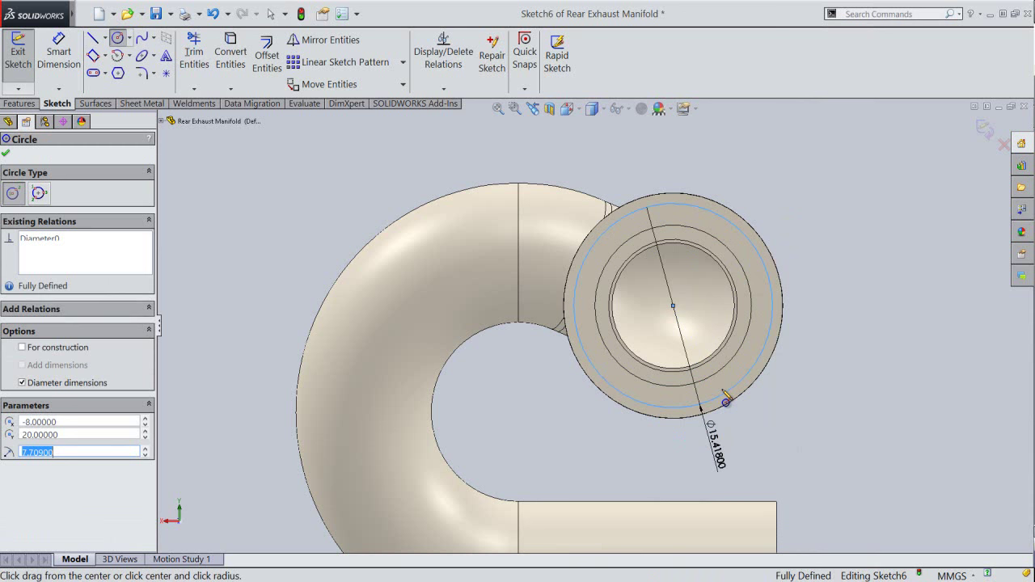
{"action": "right_click", "coordinate": [818, 233]}
{"action": "left_click", "coordinate": [845, 238]}
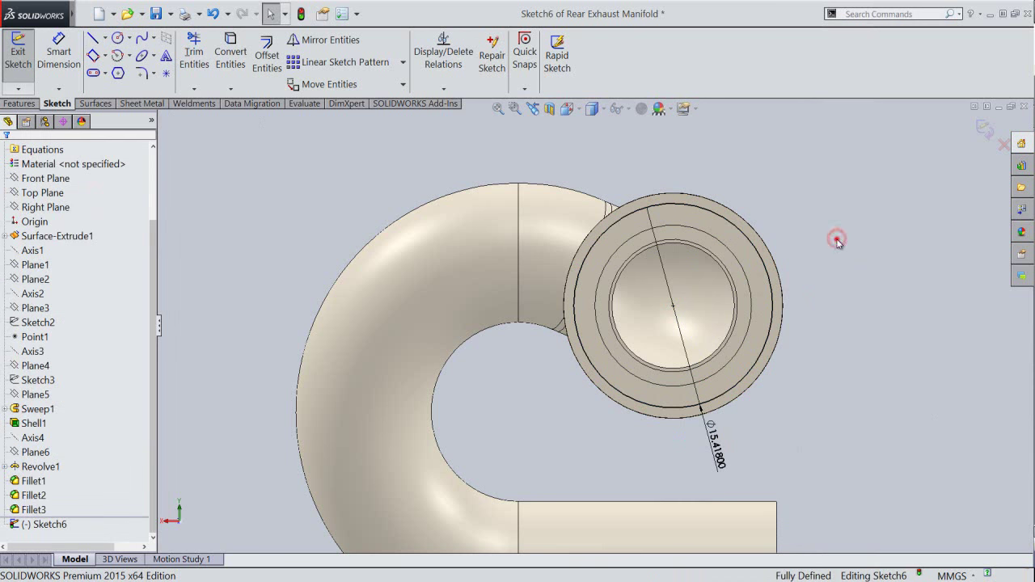
{"action": "left_click", "coordinate": [762, 259]}
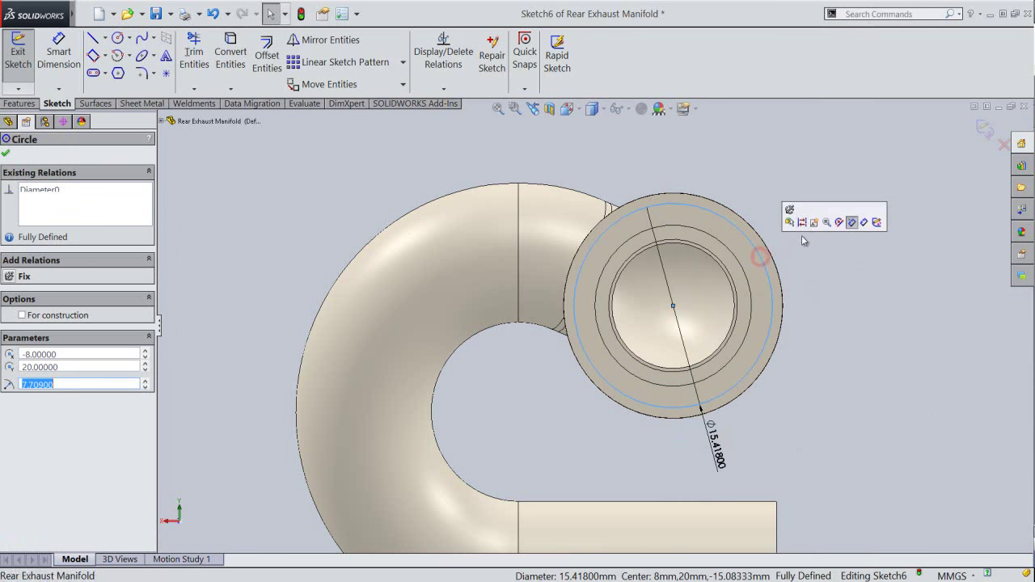
{"action": "left_click", "coordinate": [803, 254]}
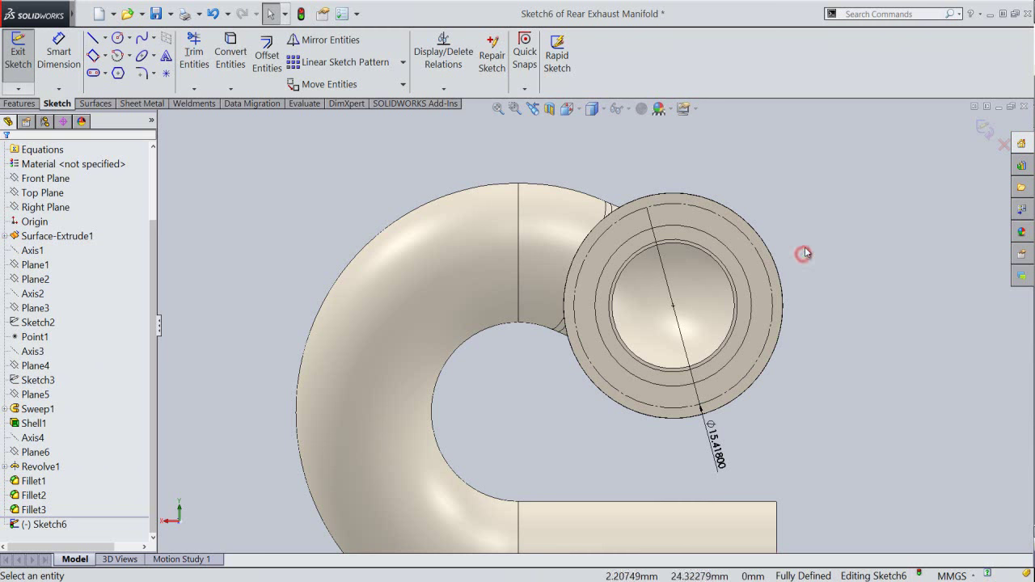
Step: Draw a horizontal line across the flange circle and make it construction geometry
{"action": "right_click", "coordinate": [793, 212]}
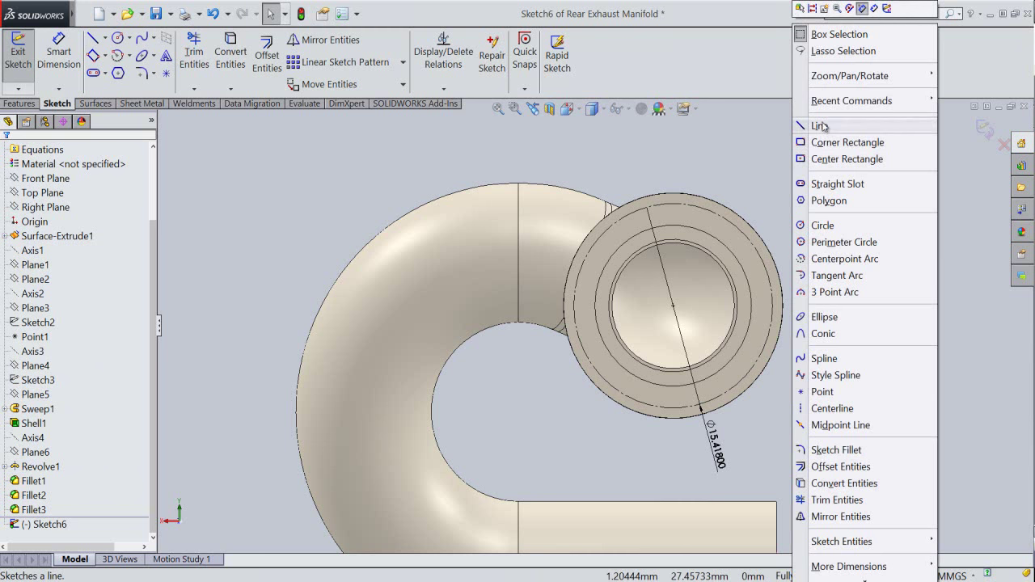
{"action": "left_click", "coordinate": [823, 131]}
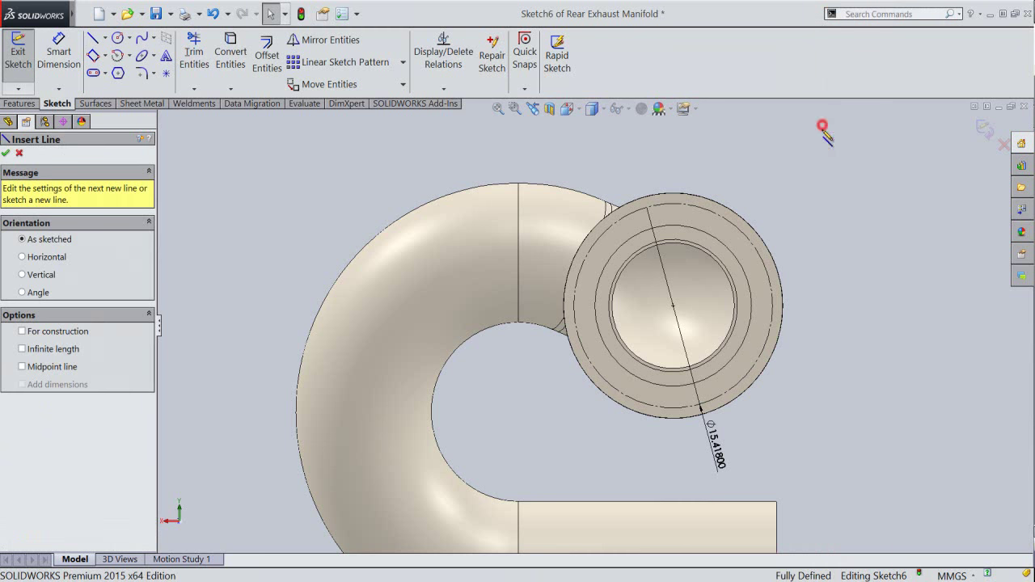
{"action": "left_click", "coordinate": [564, 306]}
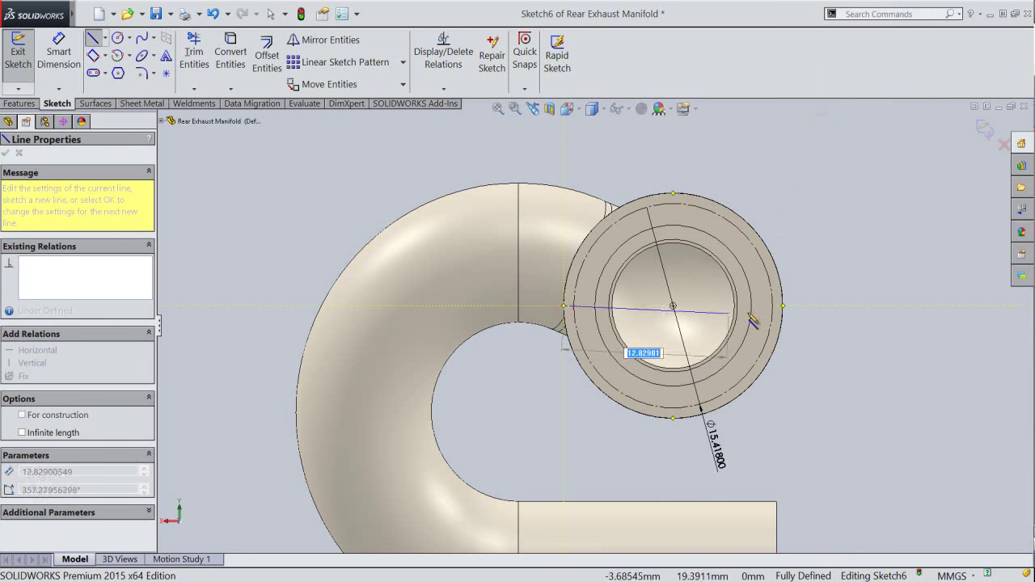
{"action": "left_click", "coordinate": [783, 306]}
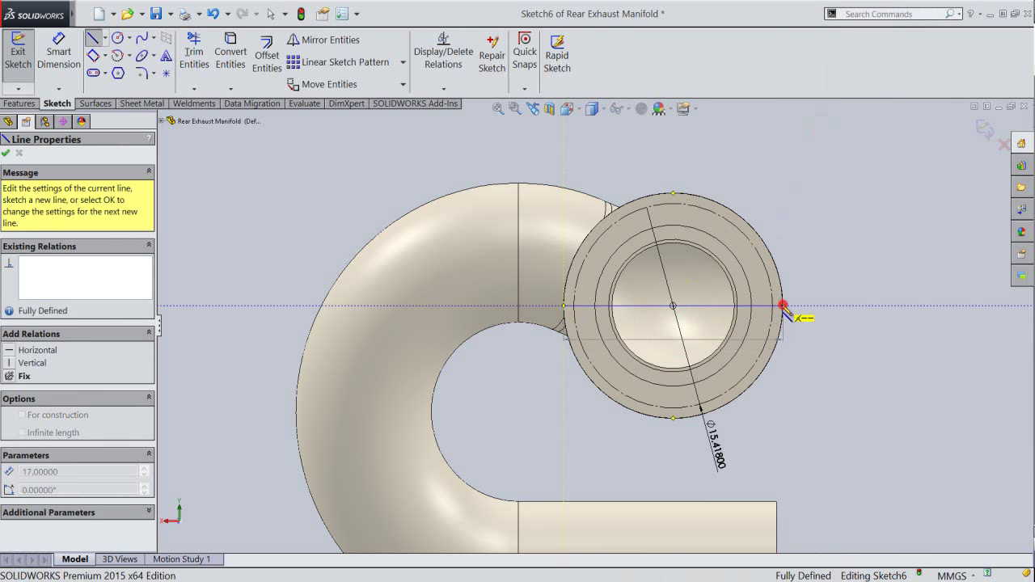
{"action": "right_click", "coordinate": [828, 227]}
{"action": "left_click", "coordinate": [845, 234]}
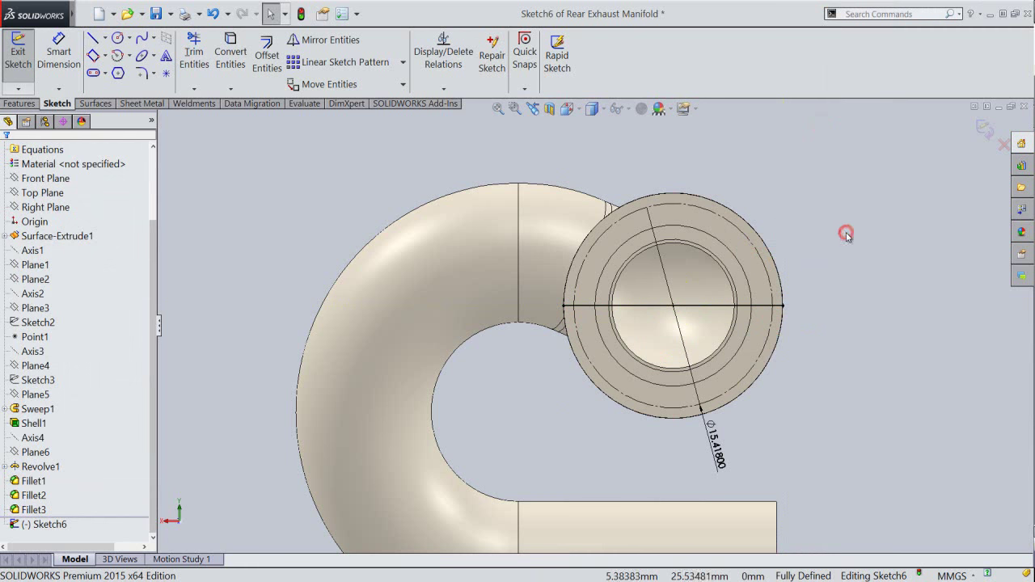
{"action": "left_click", "coordinate": [725, 306]}
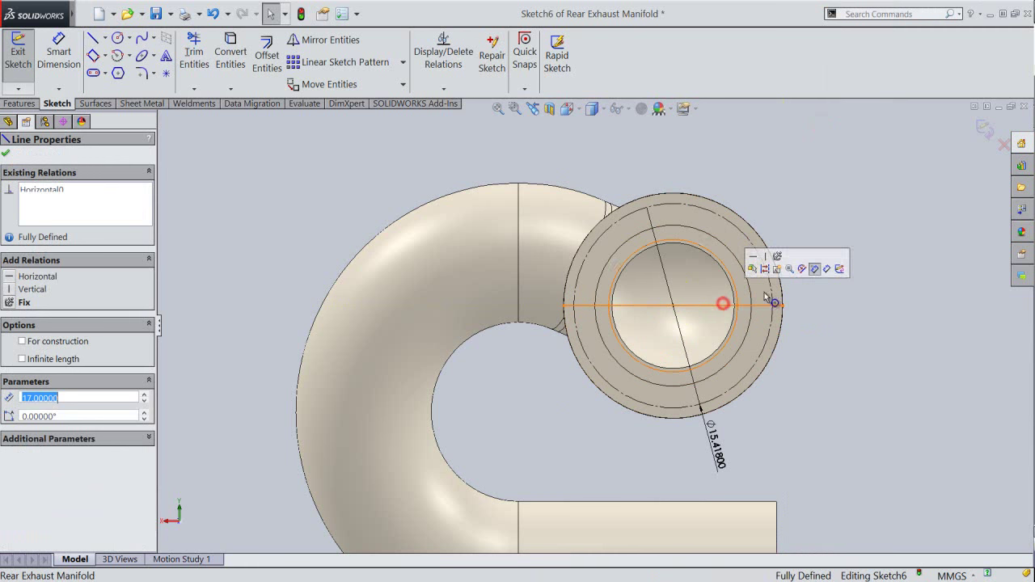
{"action": "left_click", "coordinate": [799, 242]}
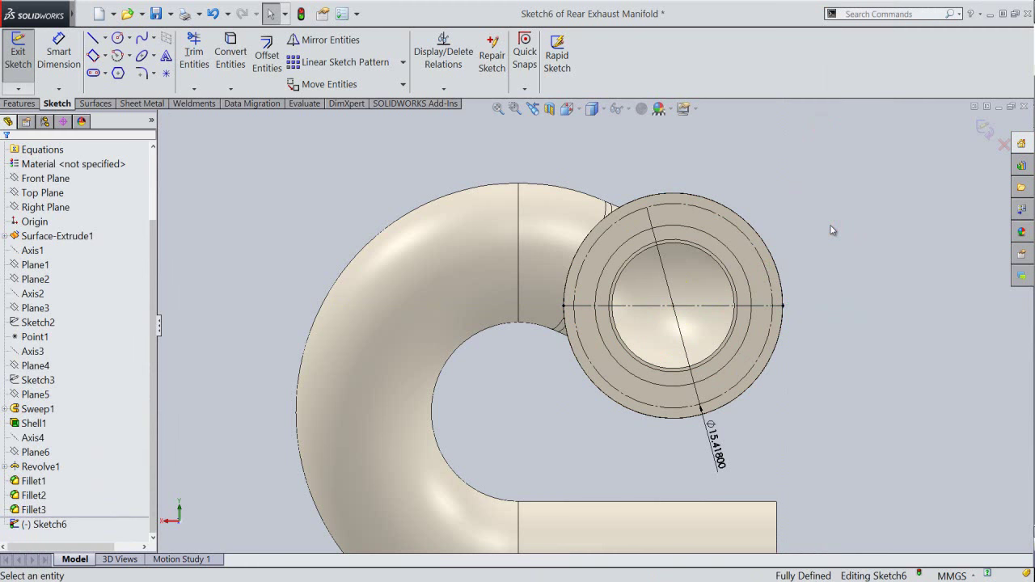
Step: Sketch a radial line from the flange centre out to the outer circle
{"action": "right_click", "coordinate": [831, 227]}
{"action": "left_click", "coordinate": [855, 126]}
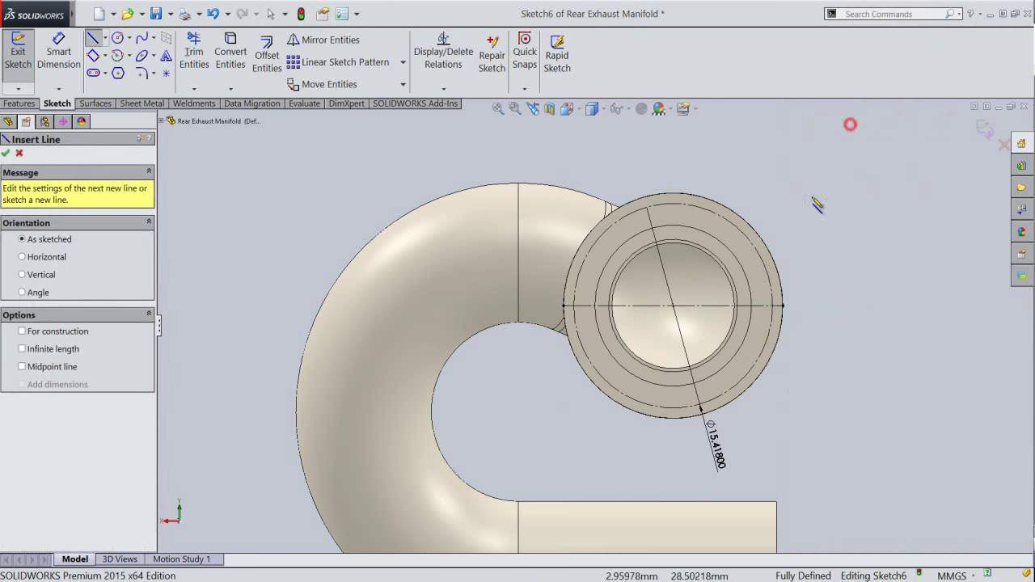
{"action": "left_click", "coordinate": [673, 306]}
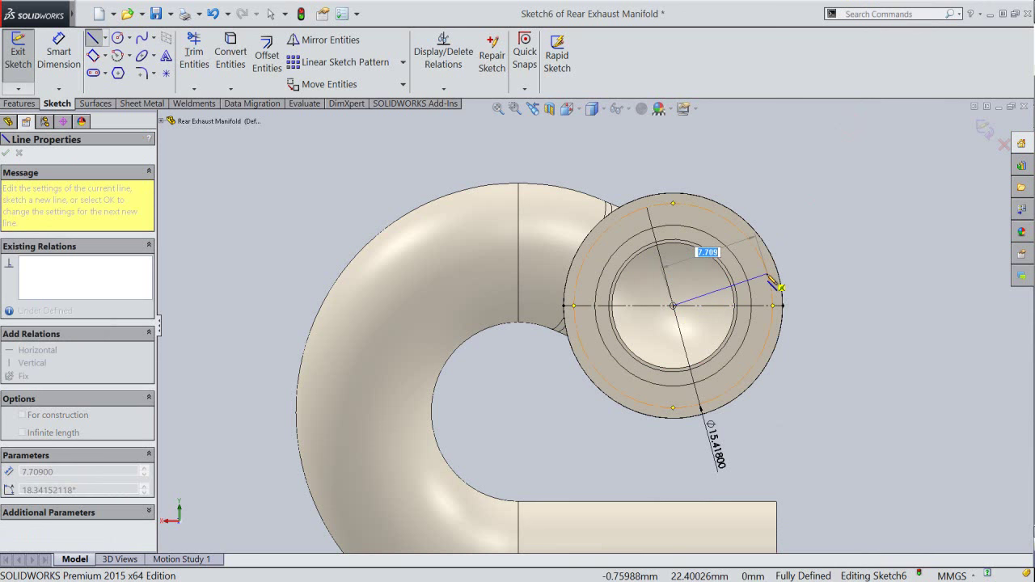
{"action": "left_click", "coordinate": [768, 275]}
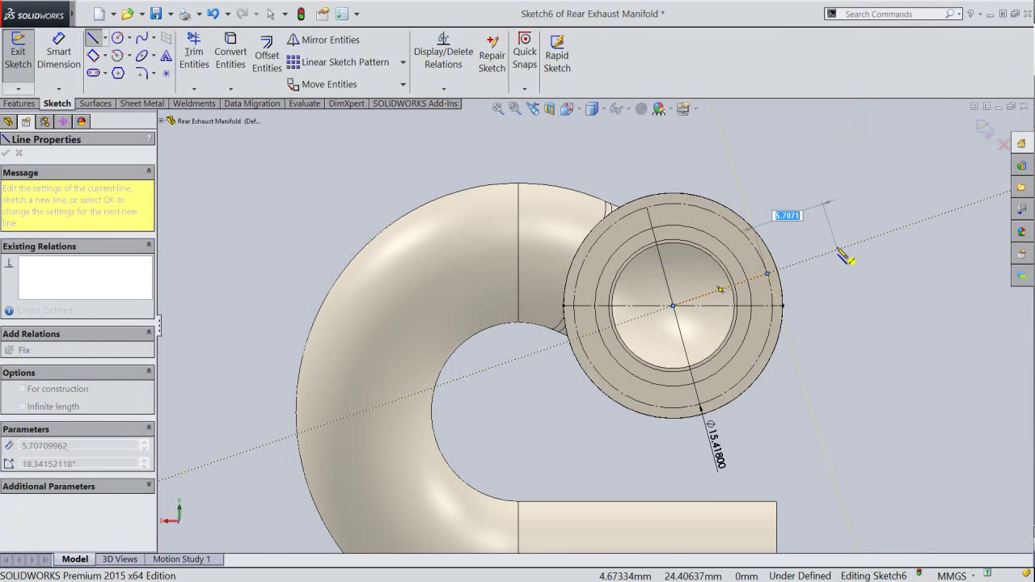
Step: Dimension the radial line at 4° from the horizontal centreline
{"action": "right_click", "coordinate": [838, 253]}
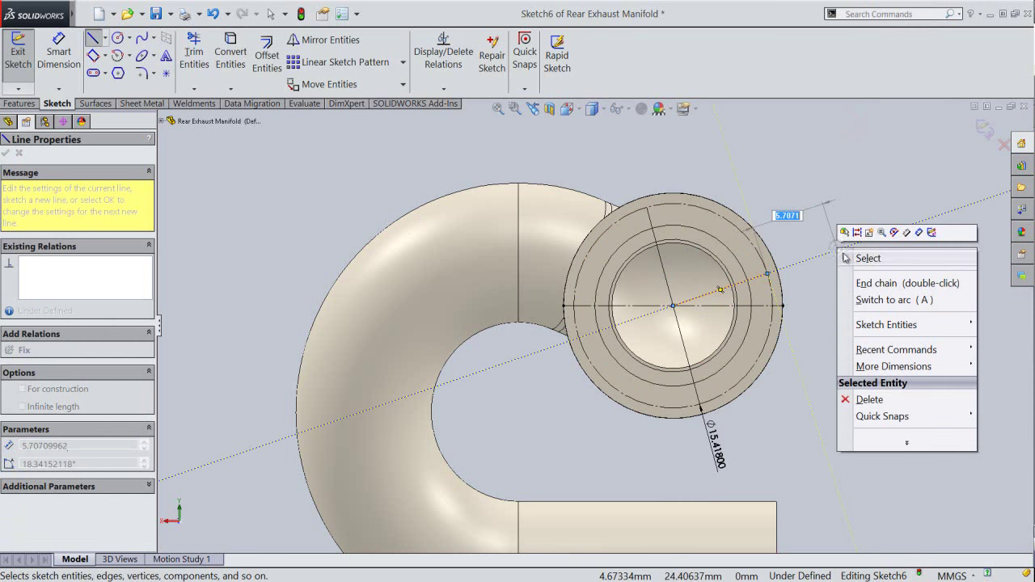
{"action": "left_click", "coordinate": [919, 232]}
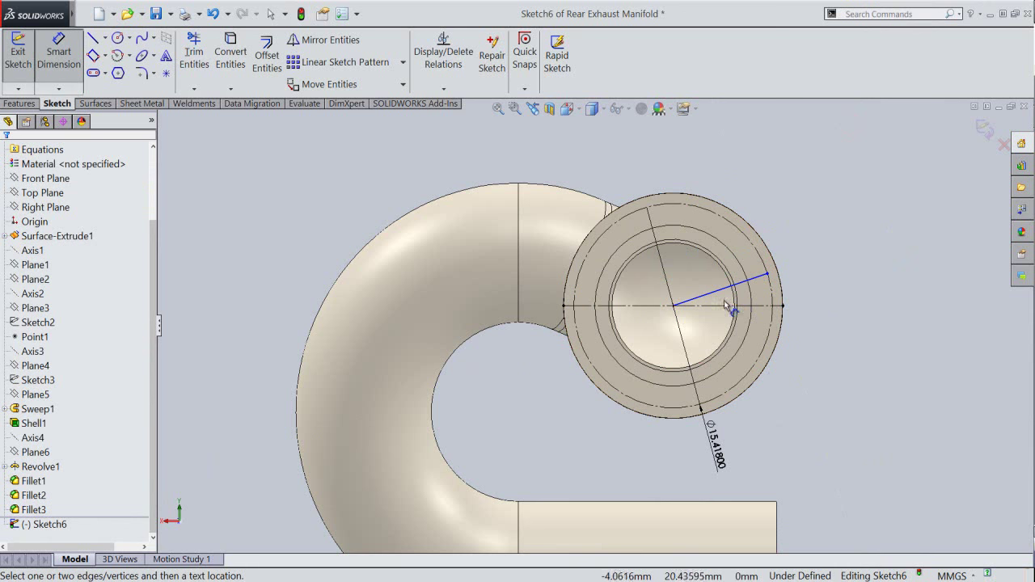
{"action": "left_click", "coordinate": [716, 295]}
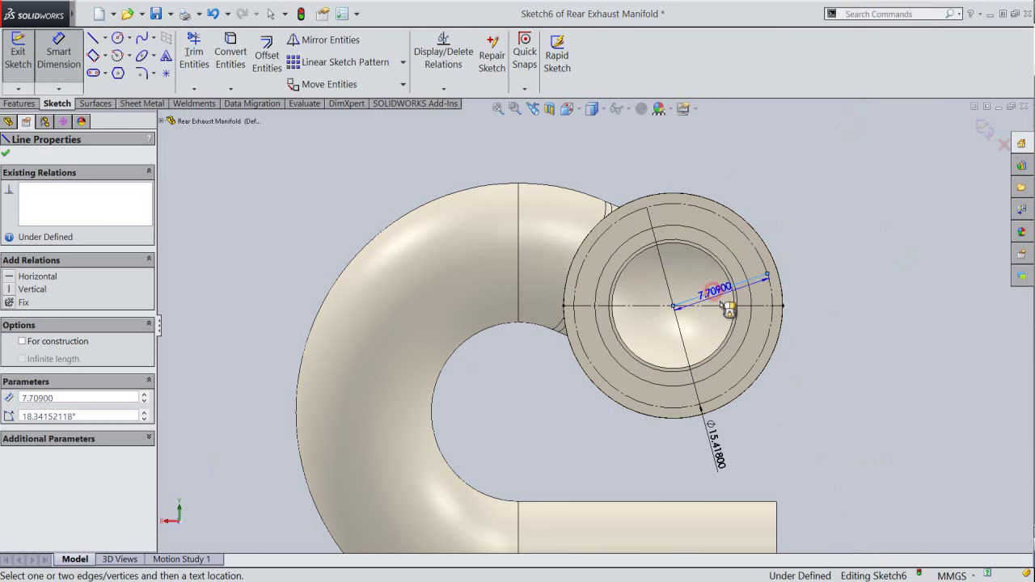
{"action": "left_click", "coordinate": [722, 307]}
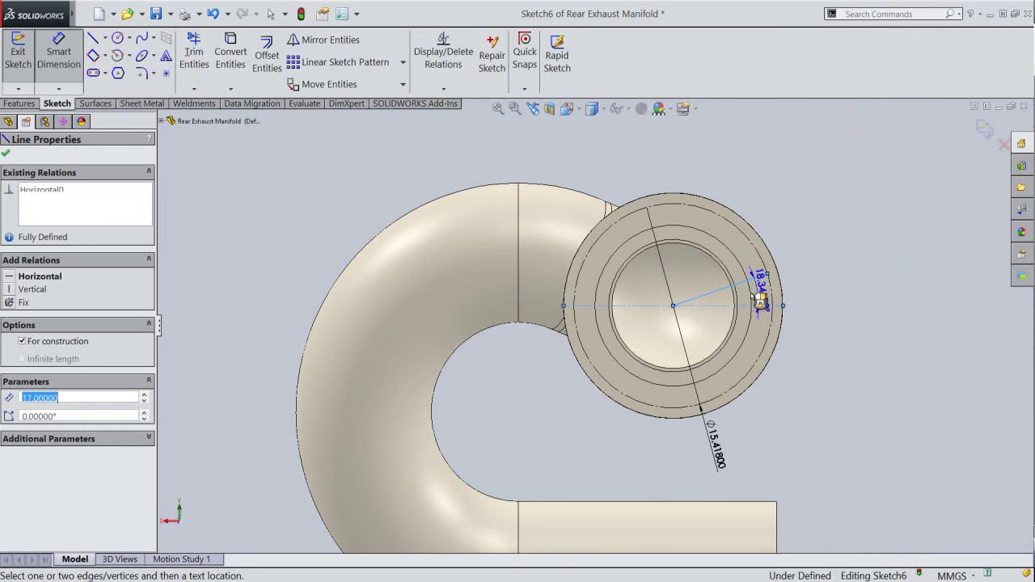
{"action": "left_click", "coordinate": [817, 288]}
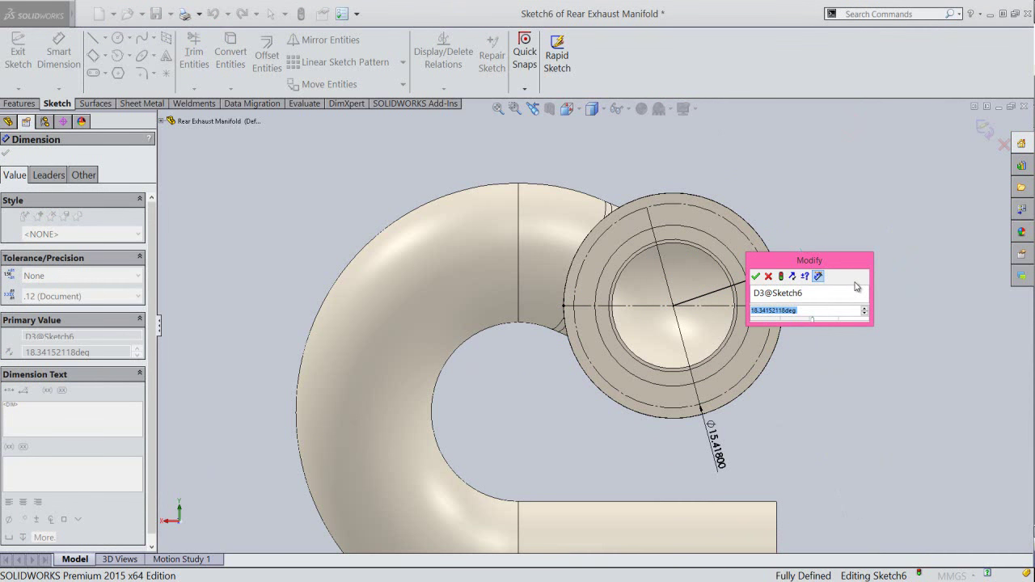
{"action": "type", "text": "4"}
{"action": "key", "text": "Return"}
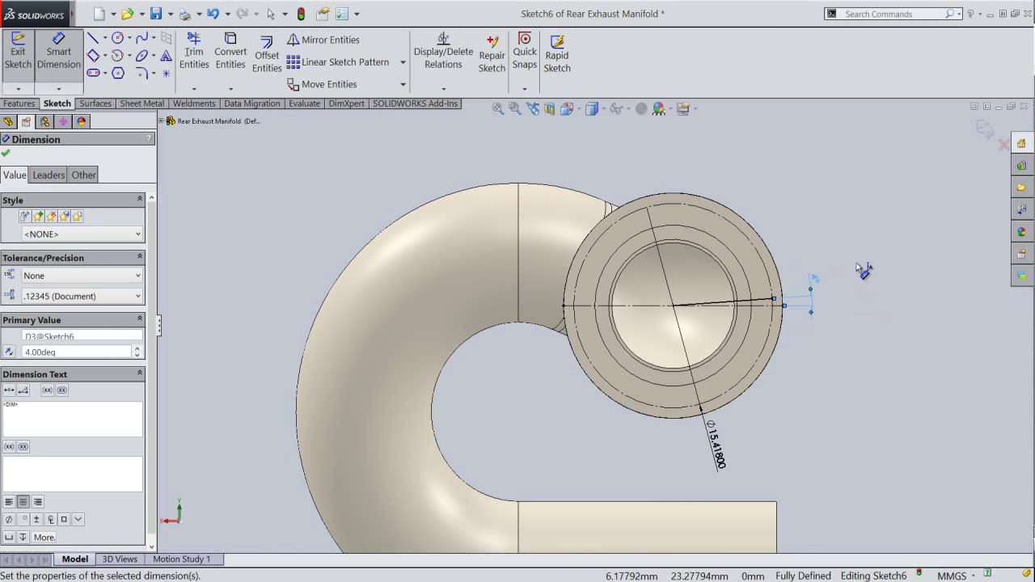
{"action": "left_click", "coordinate": [858, 265]}
{"action": "right_click", "coordinate": [858, 266]}
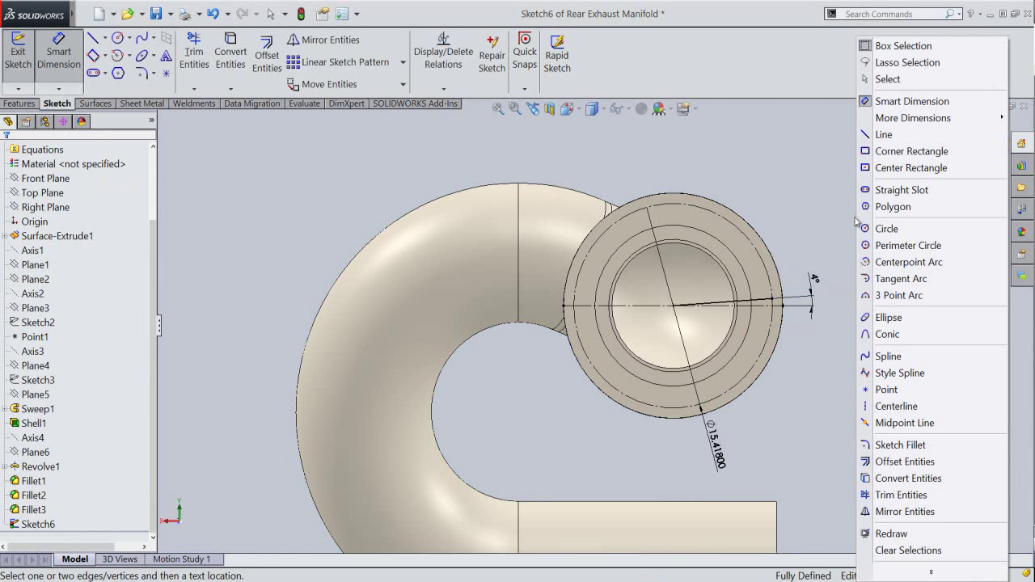
{"action": "left_click", "coordinate": [887, 78]}
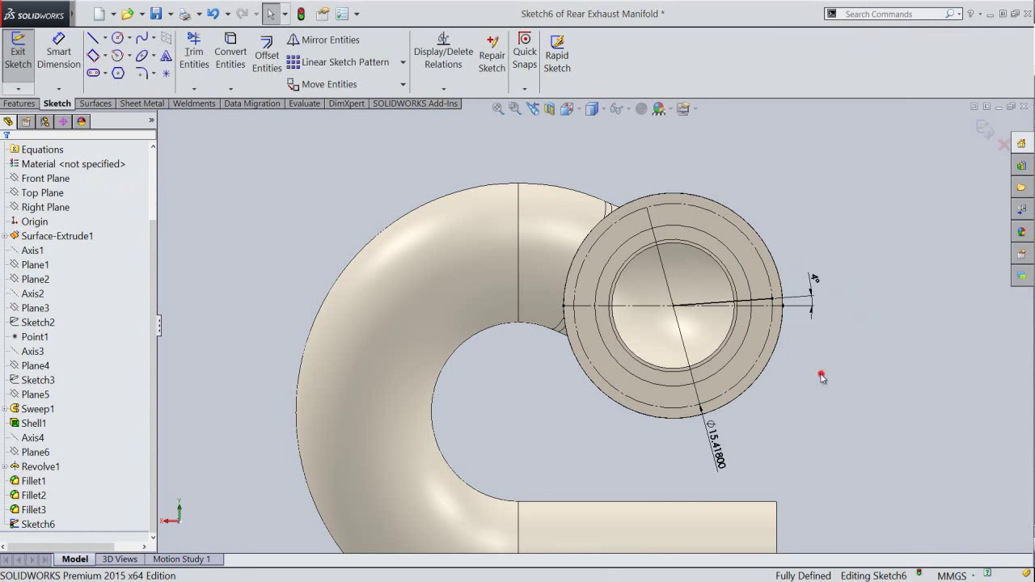
Step: Convert the 4° radial line to construction geometry
{"action": "scroll", "coordinate": [821, 377], "scroll_direction": "down", "scroll_amount": 2}
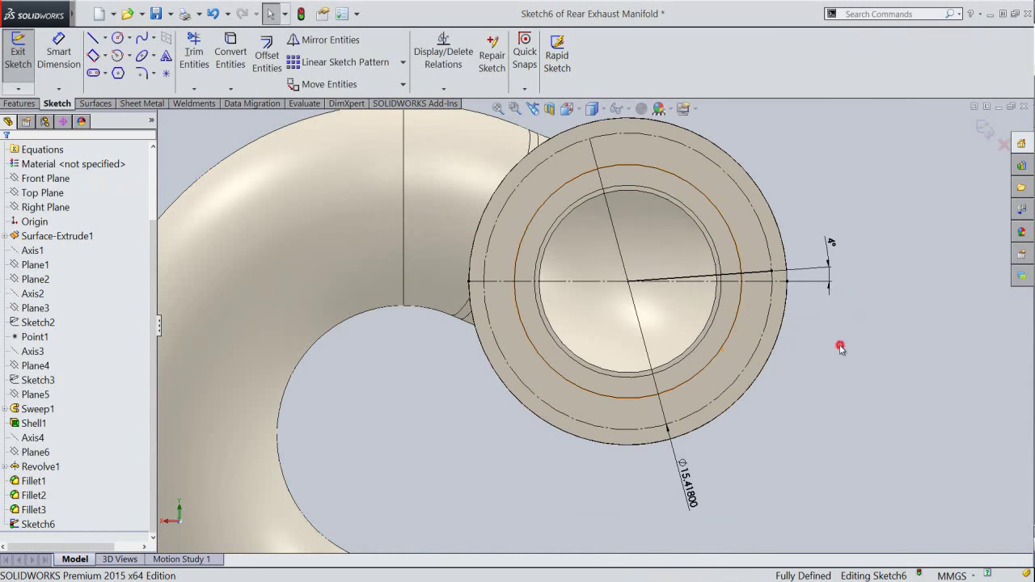
{"action": "left_click", "coordinate": [761, 275]}
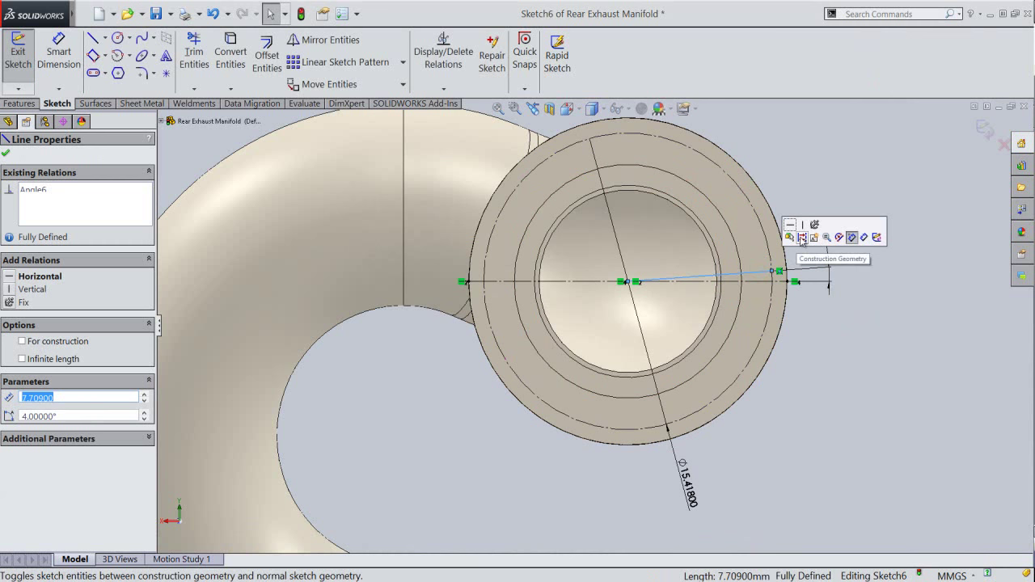
{"action": "left_click", "coordinate": [801, 237]}
{"action": "left_click", "coordinate": [826, 196]}
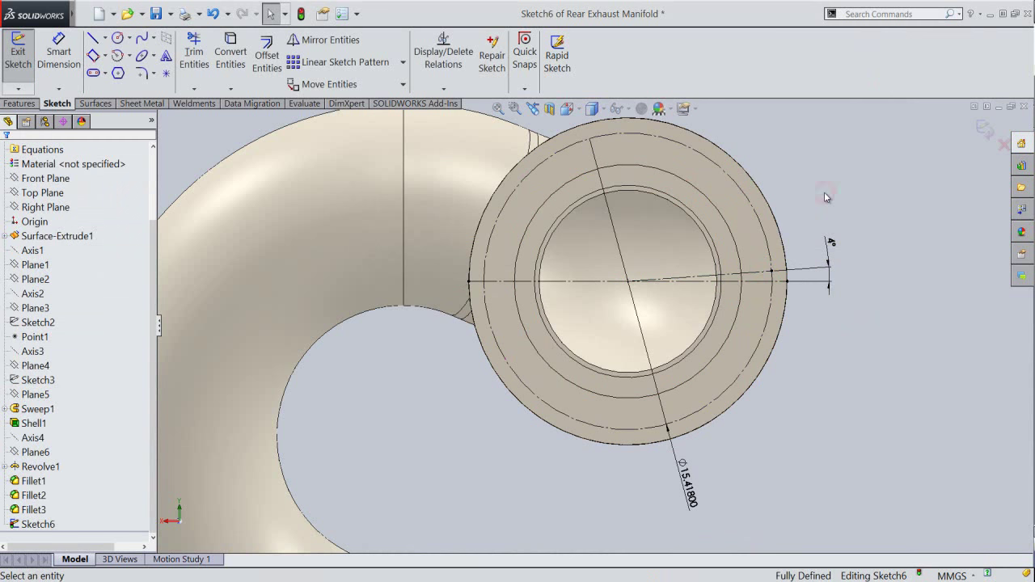
{"action": "right_click", "coordinate": [822, 192]}
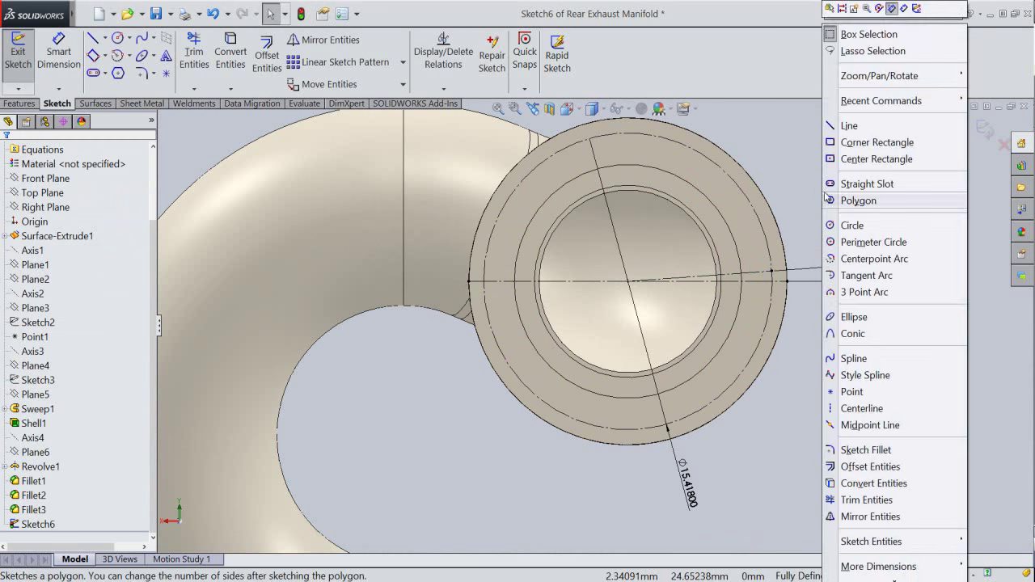
Step: Draw the first bolt-hole circle centred on the angled line's outer end
{"action": "left_click", "coordinate": [852, 227]}
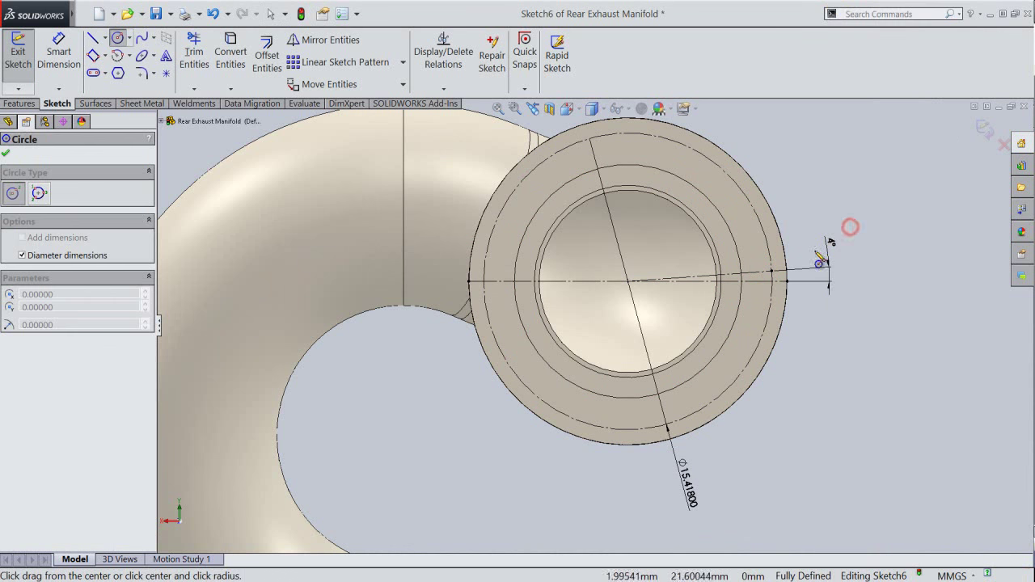
{"action": "left_click", "coordinate": [772, 271]}
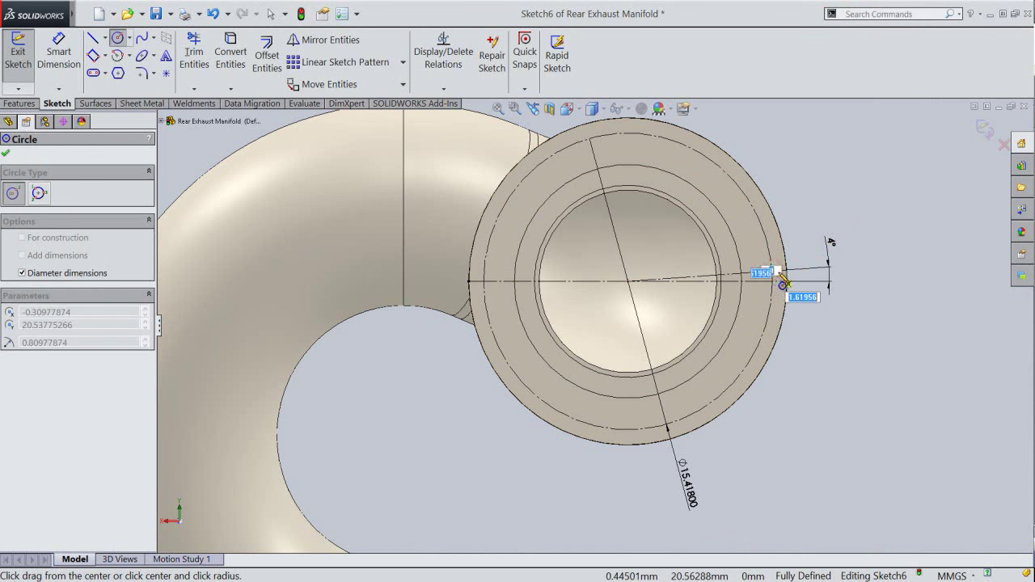
{"action": "scroll", "coordinate": [818, 262], "scroll_direction": "down", "scroll_amount": 3}
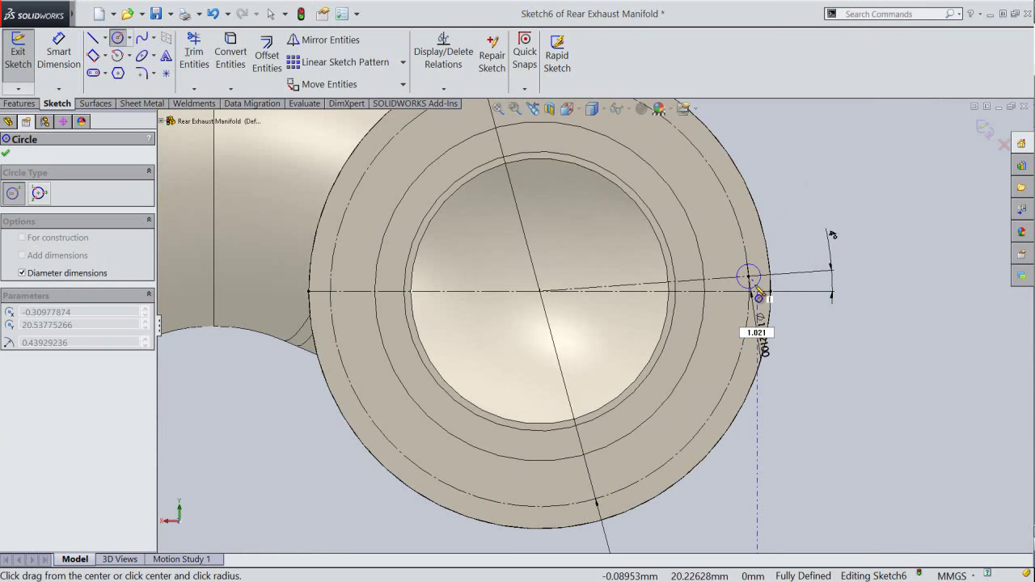
{"action": "left_click", "coordinate": [759, 290]}
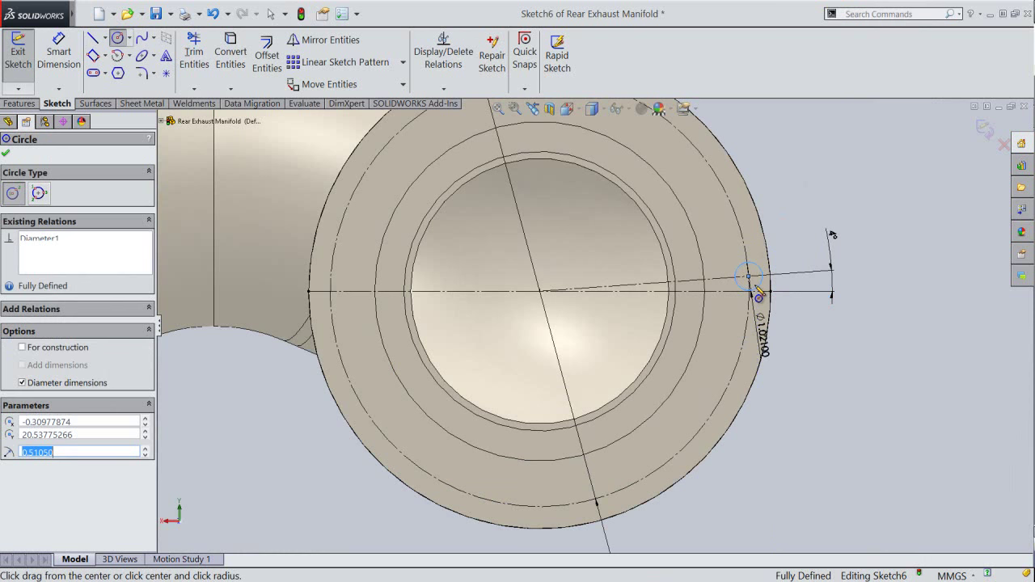
{"action": "right_click", "coordinate": [873, 340]}
{"action": "left_click", "coordinate": [904, 349]}
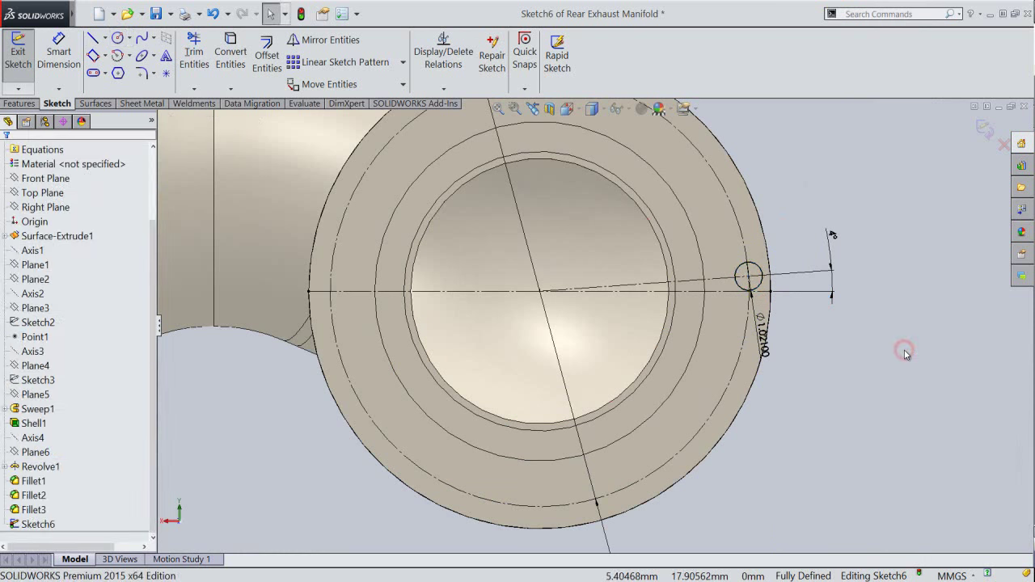
Step: Sketch a line from the flange centre to the opposite side, parallel to the 4° line
{"action": "right_click", "coordinate": [912, 257]}
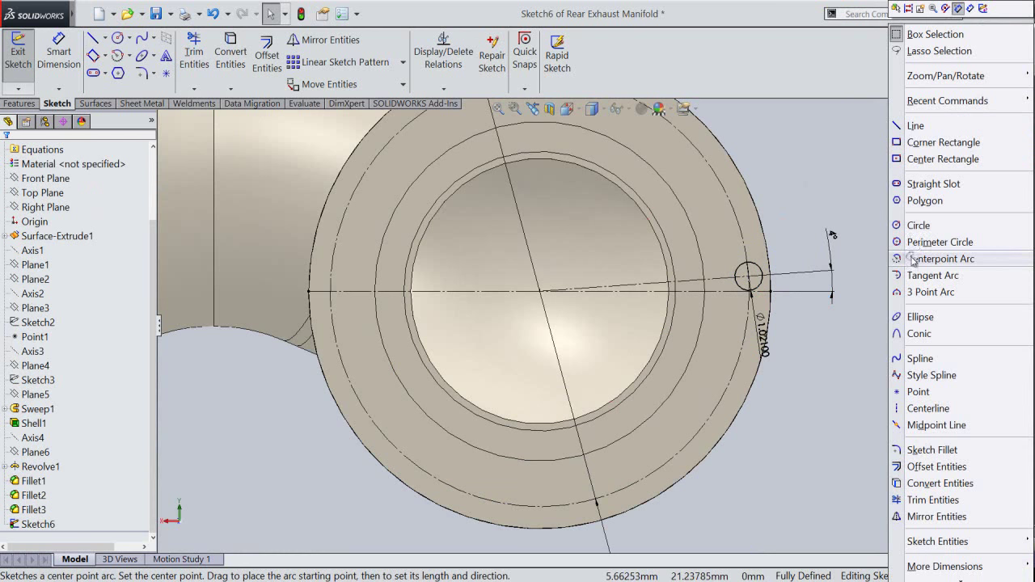
{"action": "left_click", "coordinate": [916, 125]}
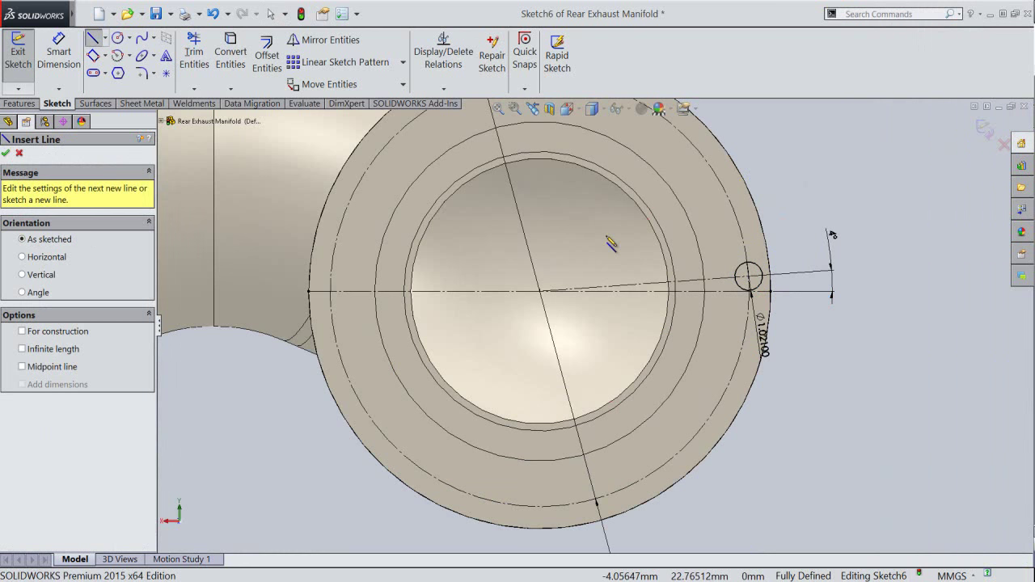
{"action": "left_click", "coordinate": [541, 292]}
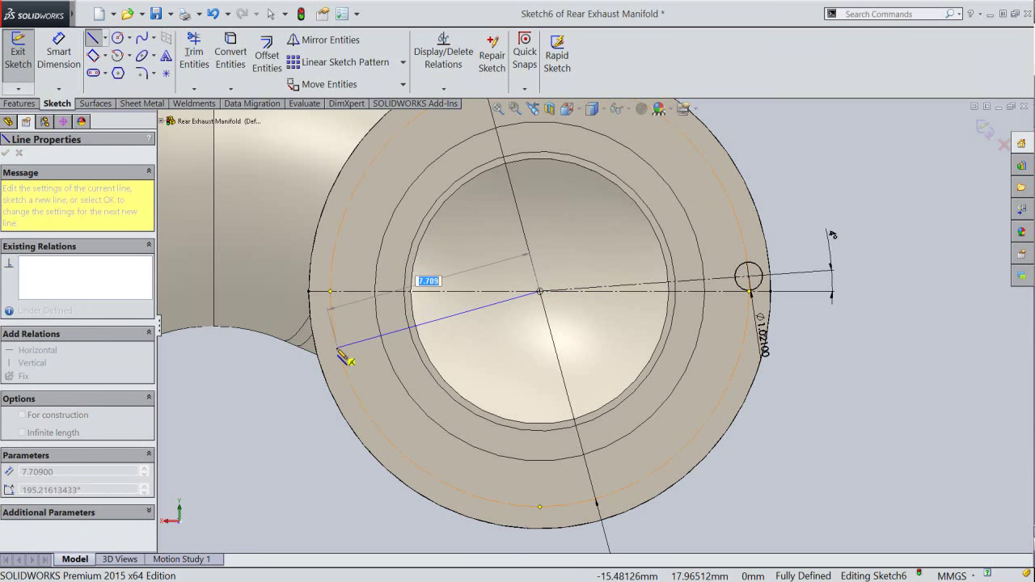
{"action": "left_click", "coordinate": [338, 348]}
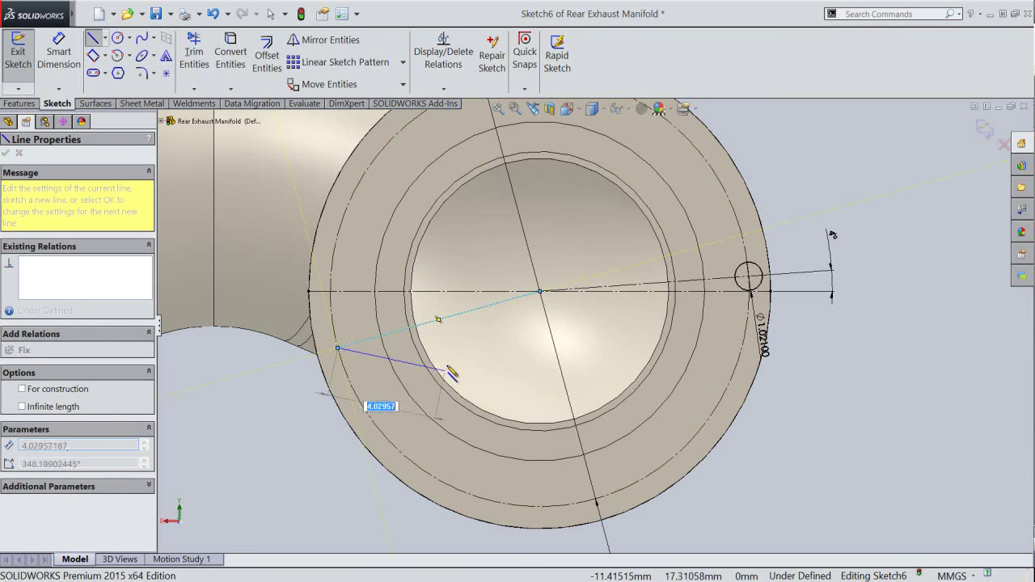
{"action": "right_click", "coordinate": [448, 367]}
{"action": "left_click", "coordinate": [476, 377]}
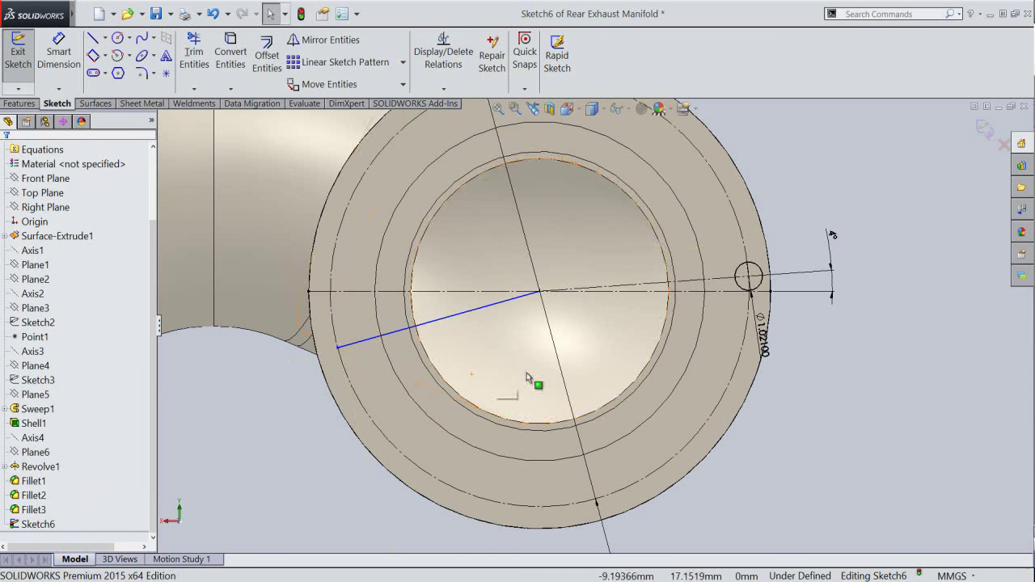
{"action": "left_click", "coordinate": [476, 314]}
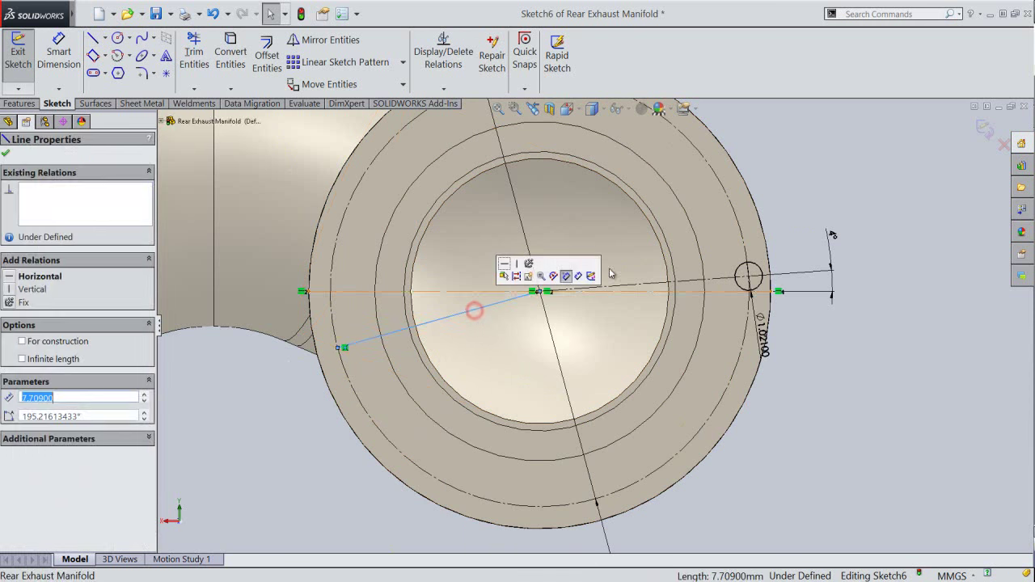
{"action": "left_click", "coordinate": [653, 288], "text": "ctrl"}
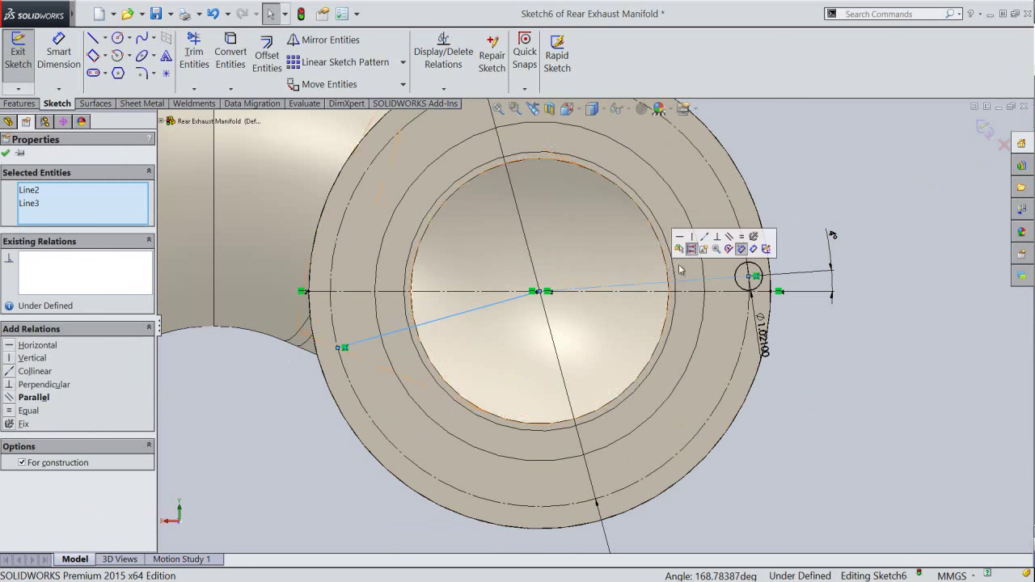
{"action": "left_click", "coordinate": [728, 239]}
{"action": "left_click", "coordinate": [848, 357]}
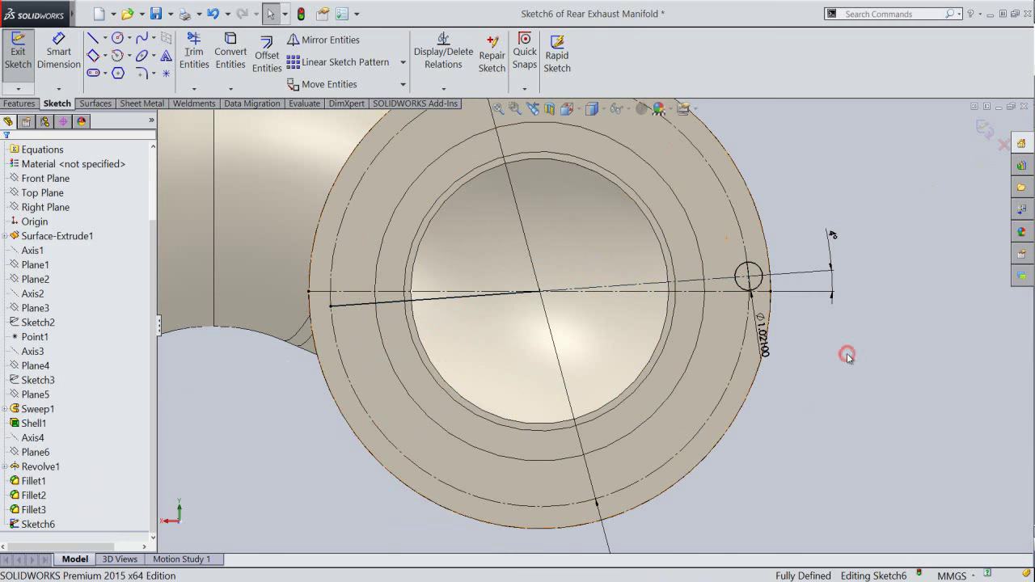
Step: Draw a second bolt-hole circle at the end of the opposite line
{"action": "right_click", "coordinate": [864, 205]}
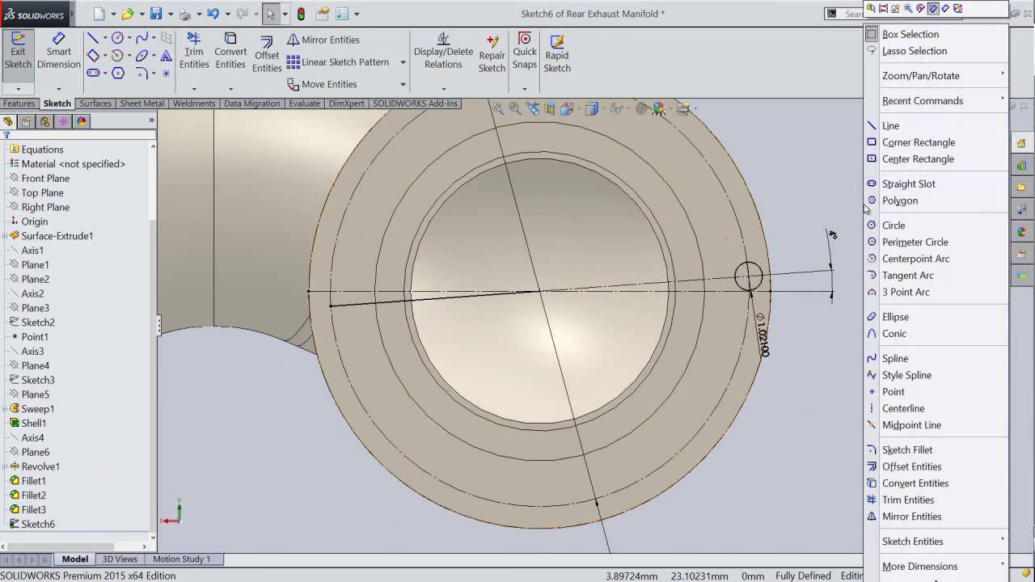
{"action": "left_click", "coordinate": [897, 225]}
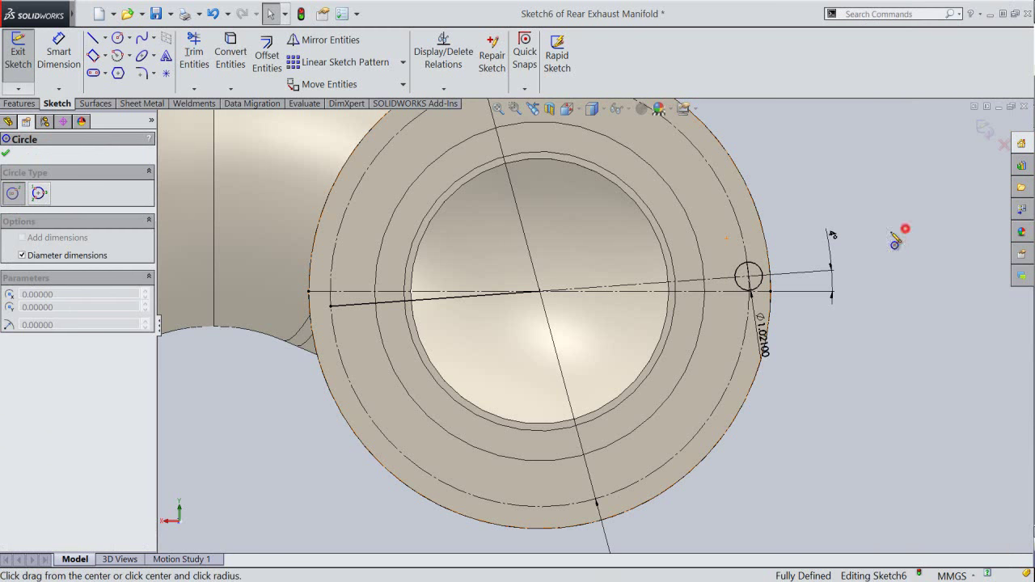
{"action": "left_click", "coordinate": [331, 306]}
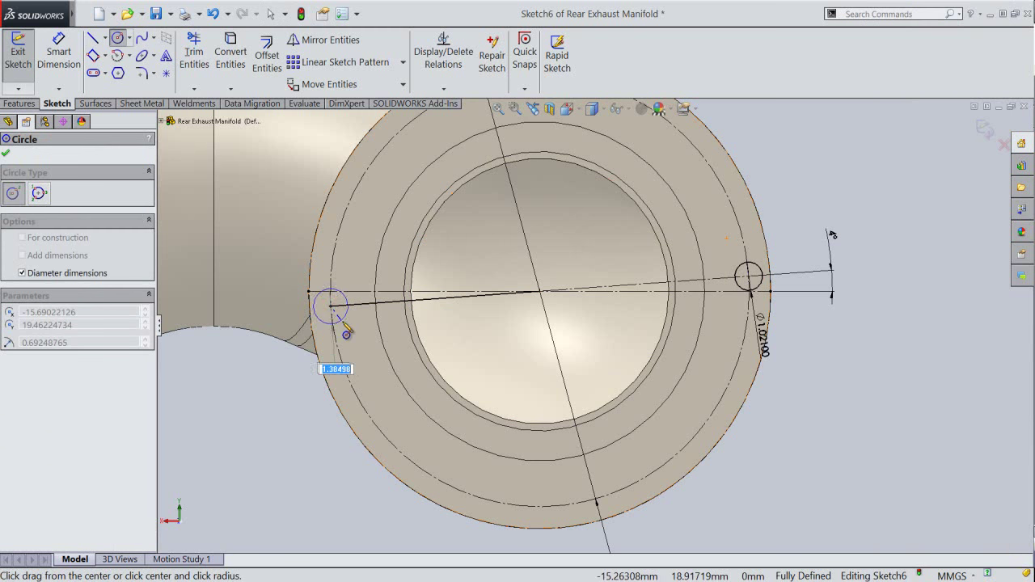
{"action": "left_click", "coordinate": [347, 331]}
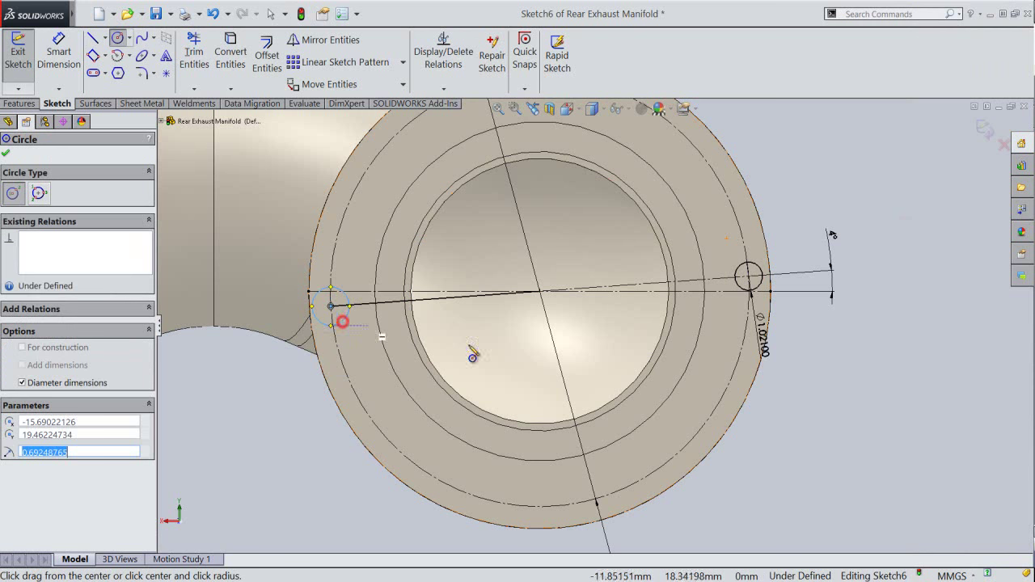
{"action": "right_click", "coordinate": [866, 359]}
{"action": "left_click", "coordinate": [893, 368]}
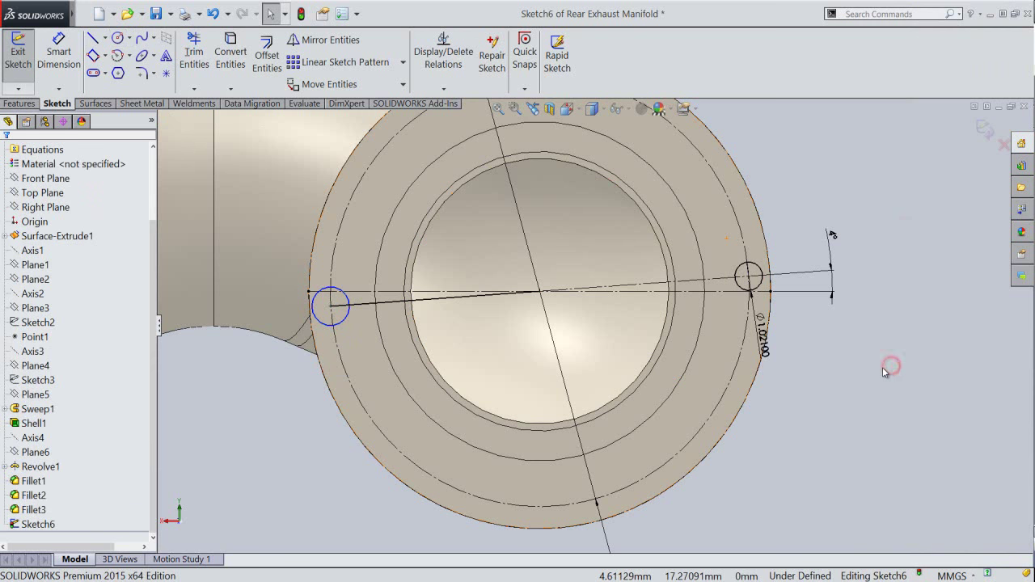
Step: Make both bolt-hole circles equal at Ø1.021 mm and exit the sketch
{"action": "left_click", "coordinate": [347, 316]}
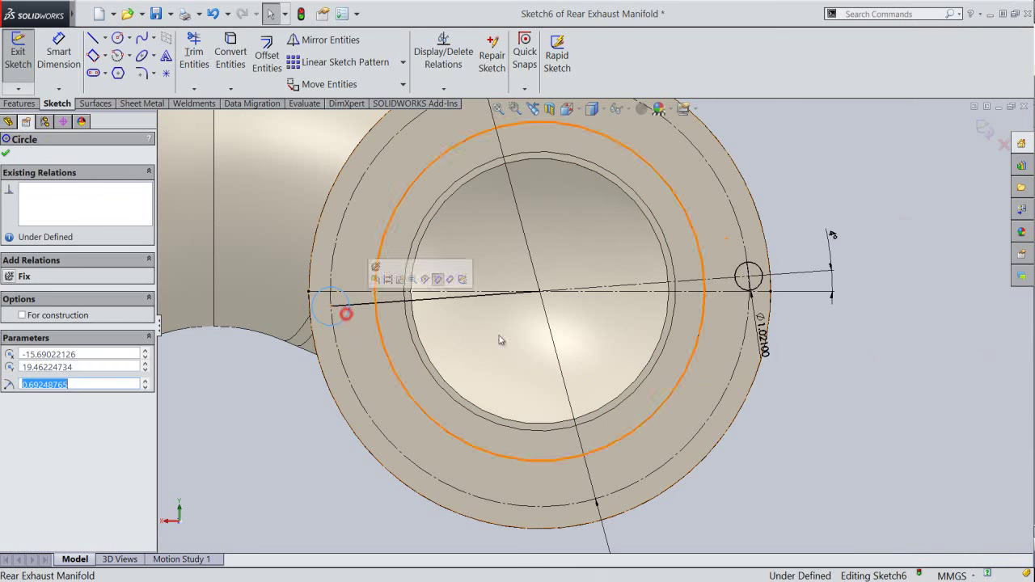
{"action": "left_click", "coordinate": [765, 283], "text": "ctrl"}
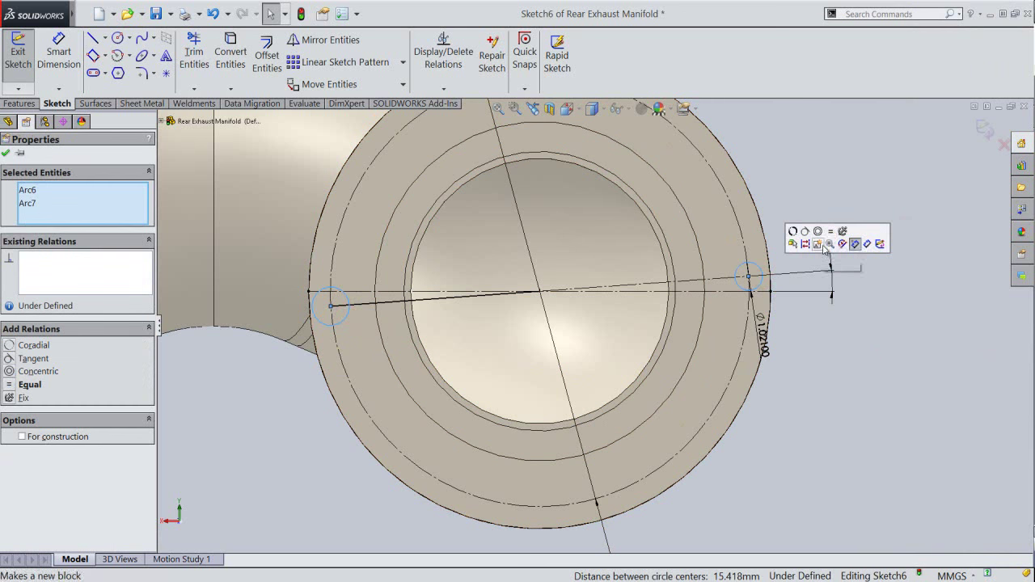
{"action": "left_click", "coordinate": [830, 234]}
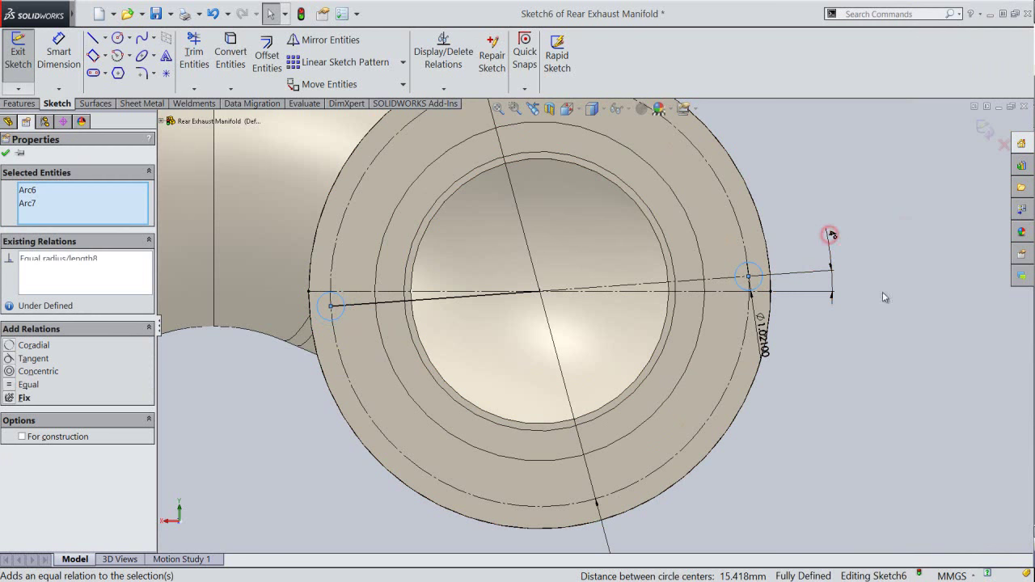
{"action": "left_click", "coordinate": [886, 366]}
{"action": "key", "text": "z"}
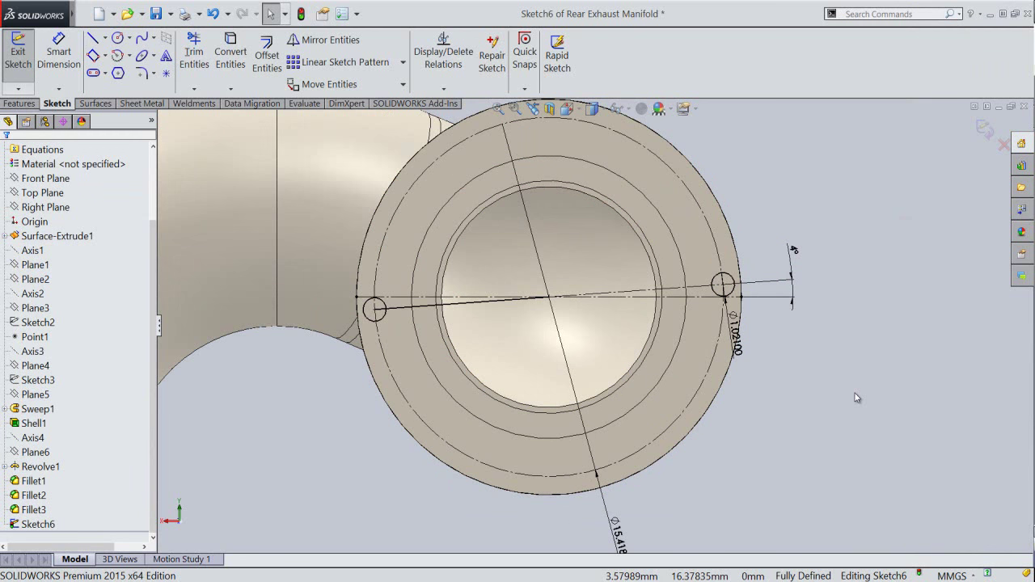
{"action": "key", "text": "z"}
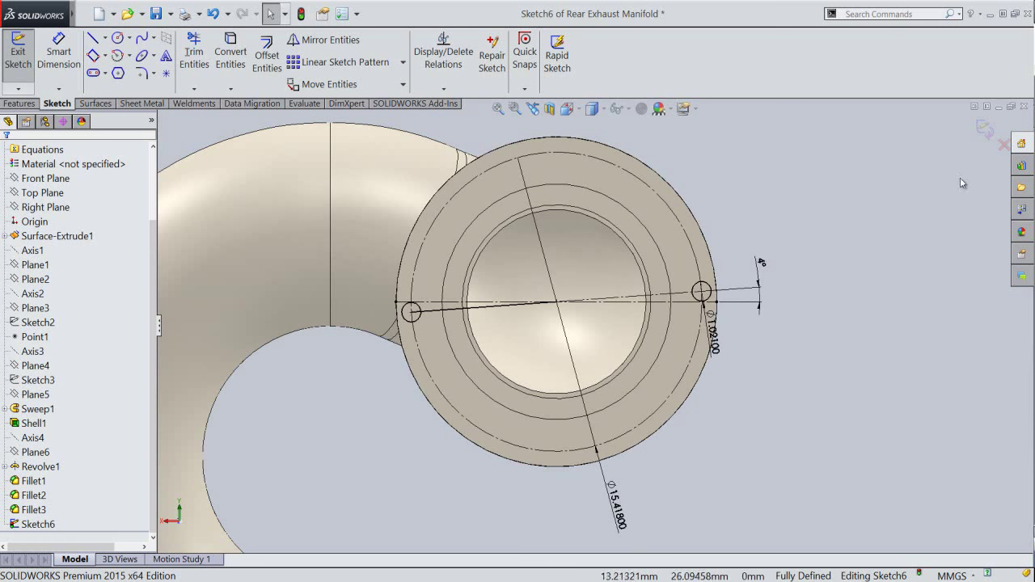
{"action": "left_click", "coordinate": [983, 128]}
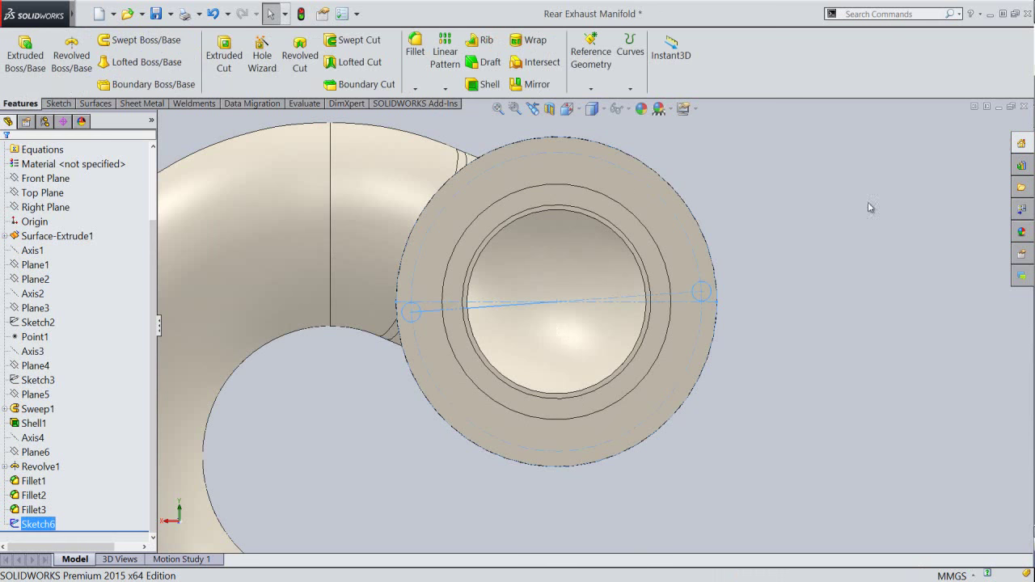
Step: Extrude-cut both Sketch6 bolt-hole circles Up To Surface at the flange face
{"action": "middle_click_drag", "start_coordinate": [807, 293], "coordinate": [762, 374]}
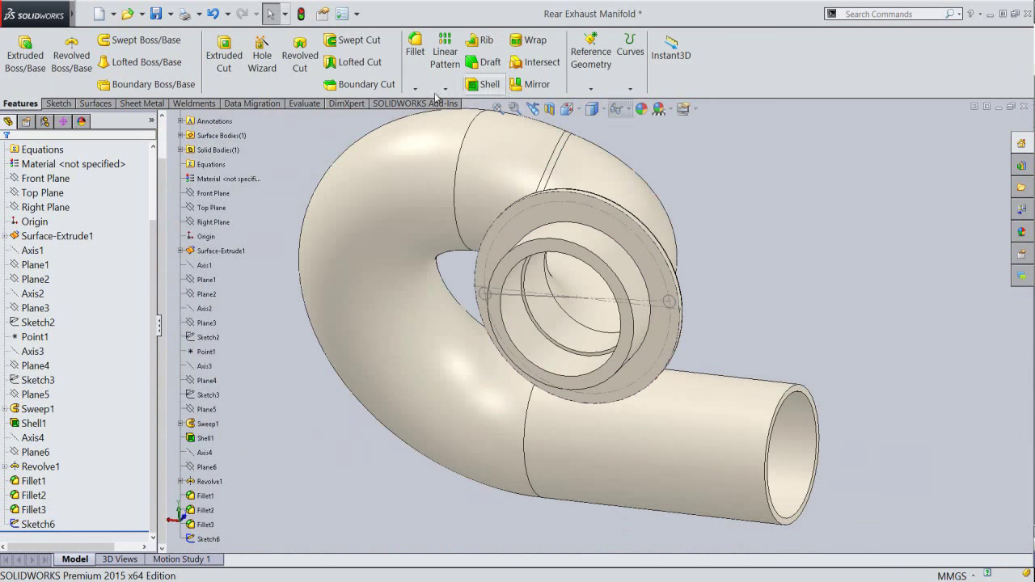
{"action": "left_click", "coordinate": [216, 72]}
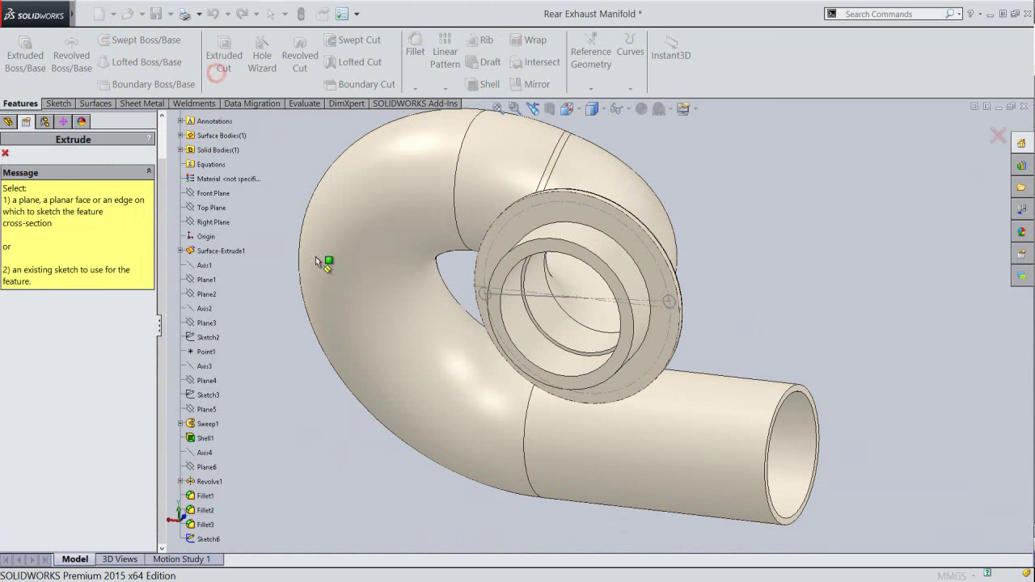
{"action": "left_click", "coordinate": [674, 302]}
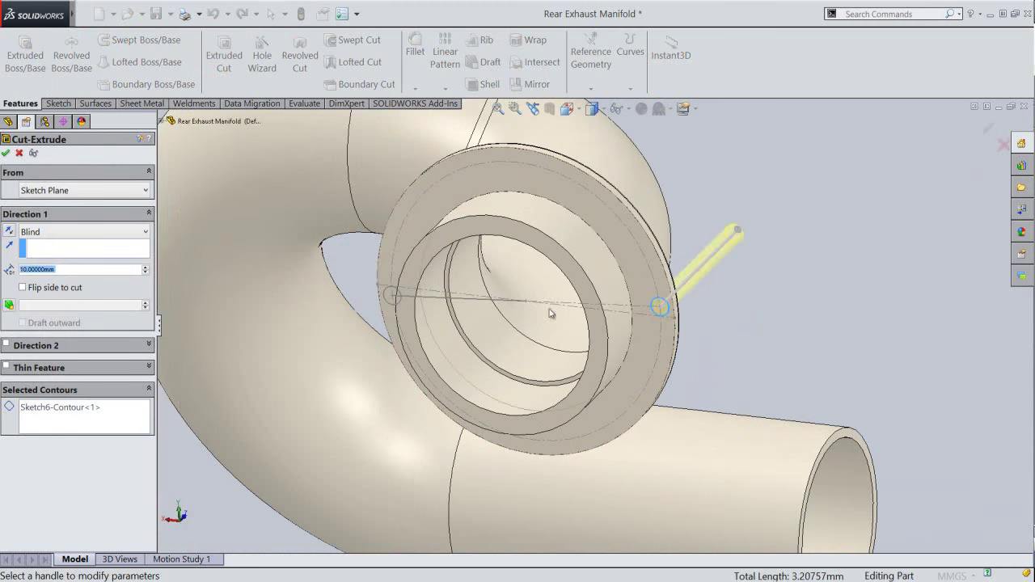
{"action": "left_click", "coordinate": [128, 430]}
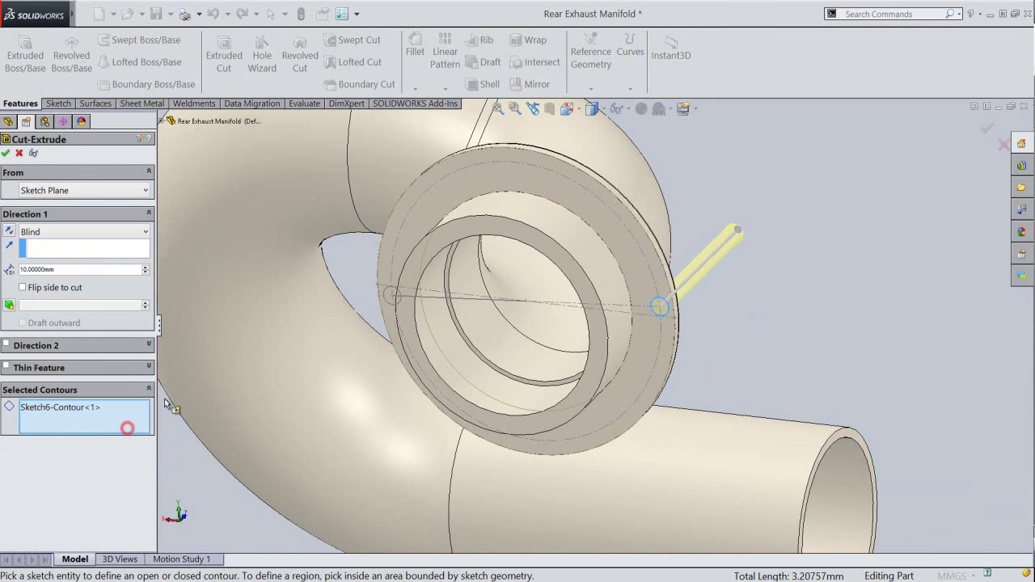
{"action": "left_click", "coordinate": [387, 307]}
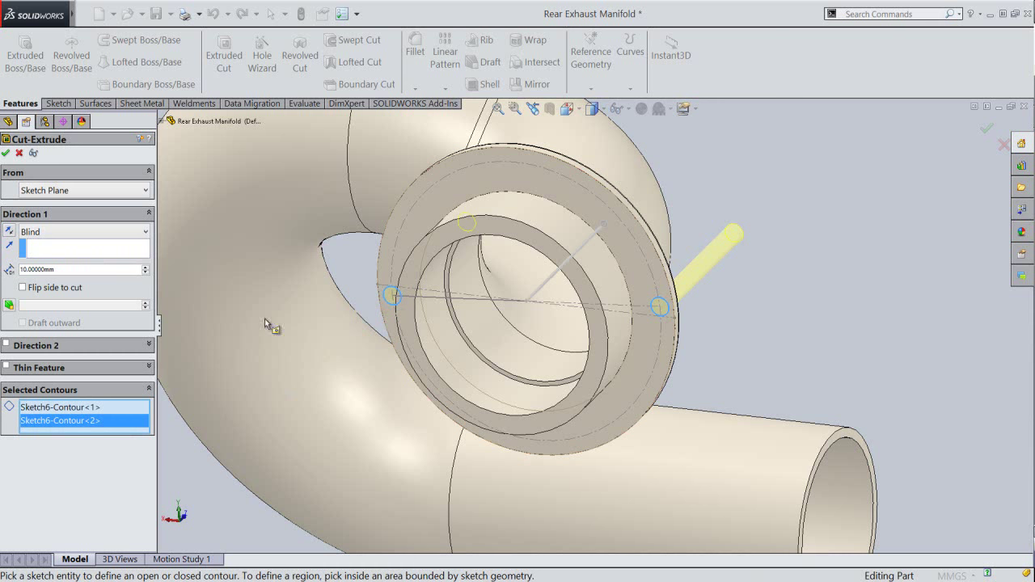
{"action": "left_click", "coordinate": [139, 235]}
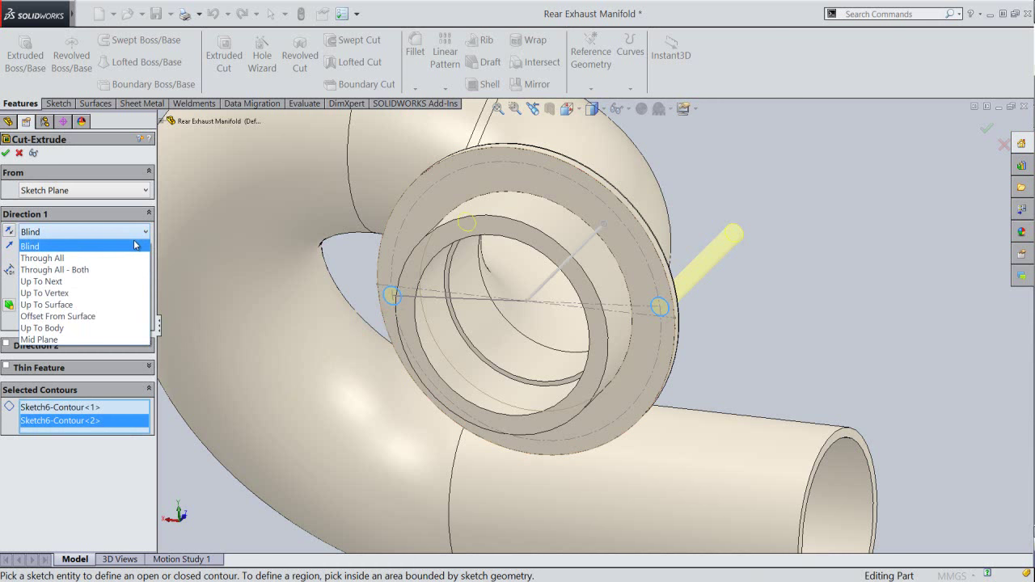
{"action": "left_click", "coordinate": [110, 305]}
{"action": "mouse_move", "coordinate": [806, 312]}
{"action": "middle_mouse_down"}
{"action": "mouse_move", "coordinate": [743, 349]}
{"action": "mouse_move", "coordinate": [418, 438]}
{"action": "middle_mouse_up"}
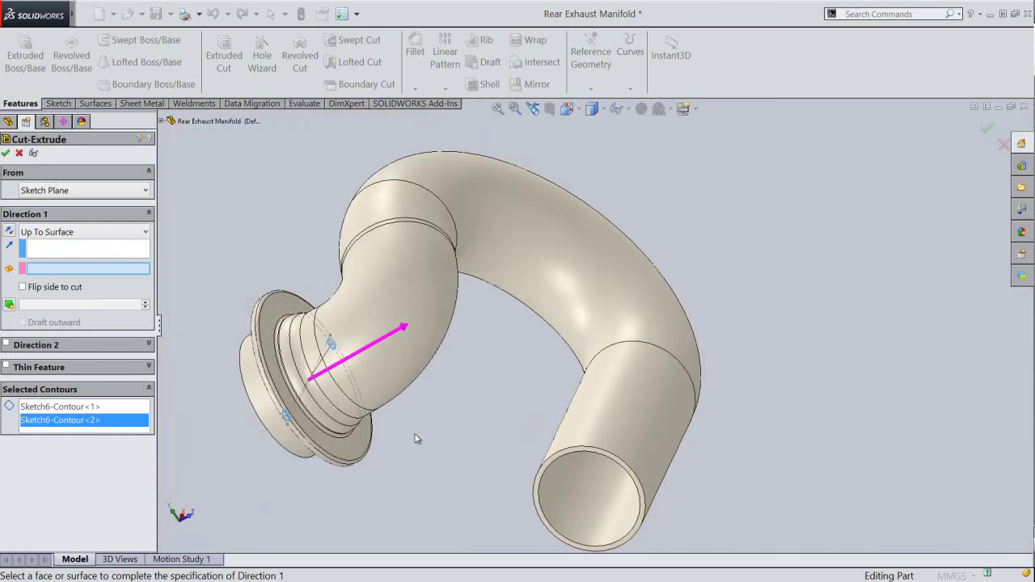
{"action": "left_click", "coordinate": [360, 443]}
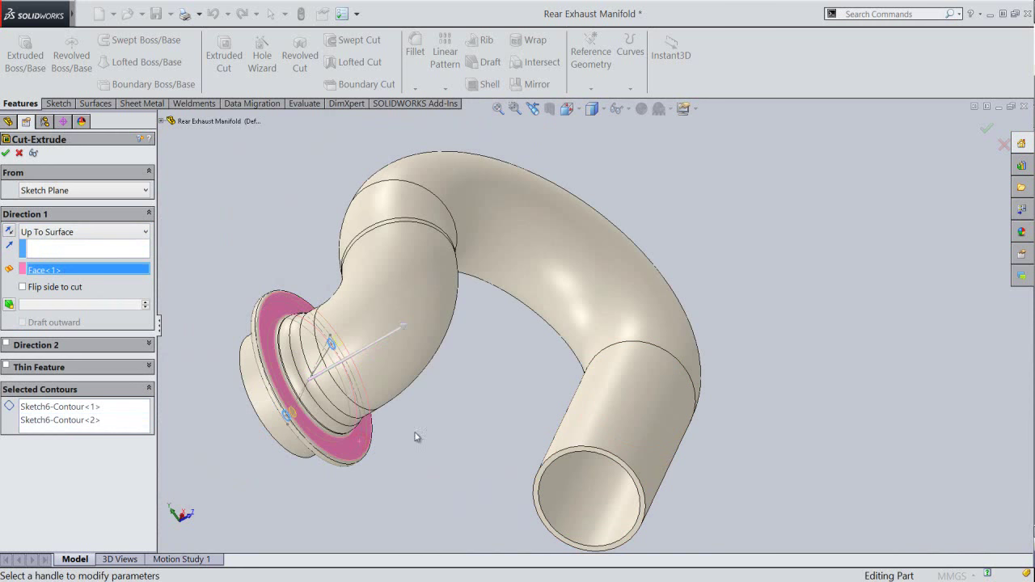
{"action": "right_click", "coordinate": [441, 406]}
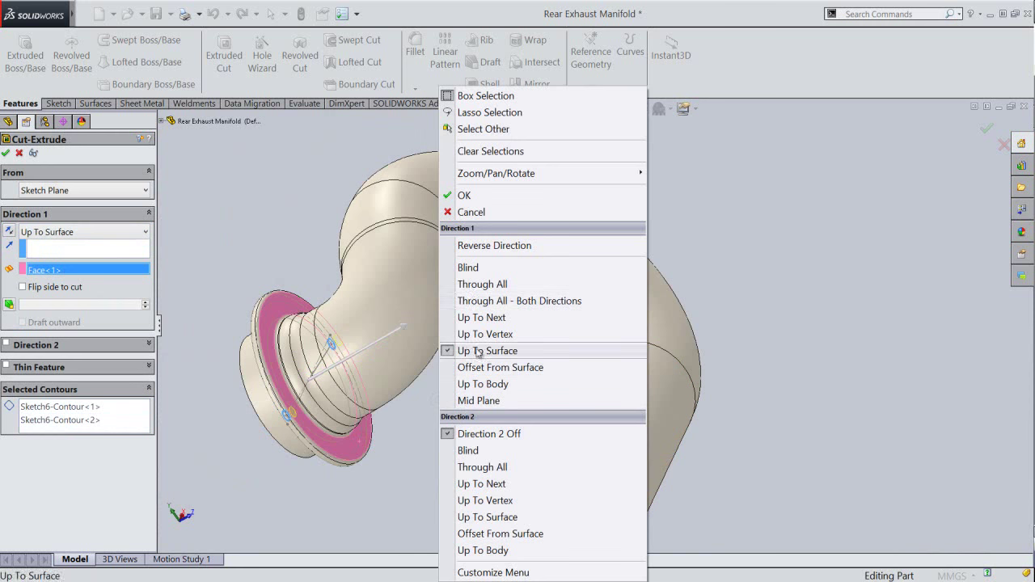
{"action": "left_click", "coordinate": [466, 196]}
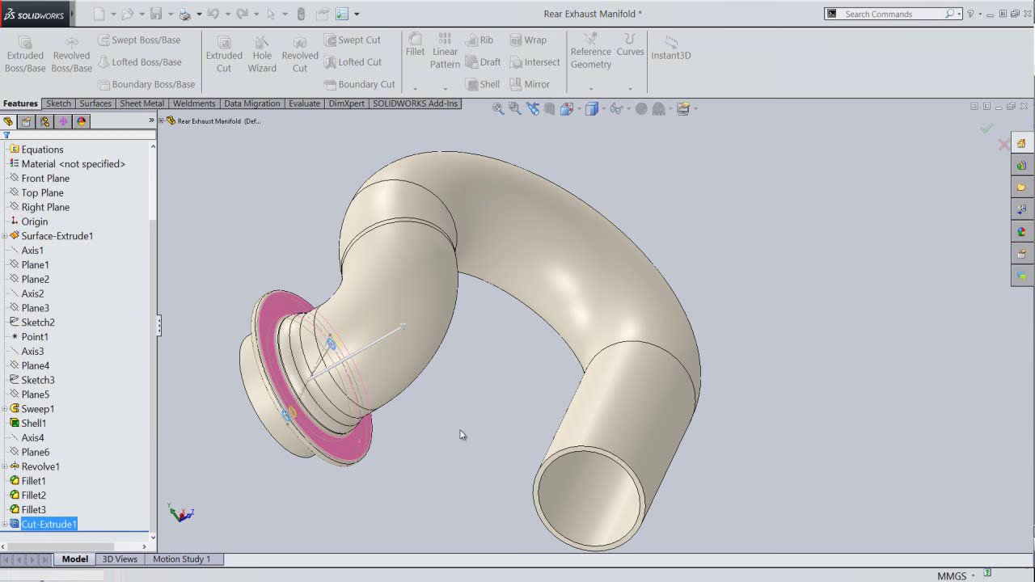
{"action": "mouse_move", "coordinate": [460, 430]}
{"action": "middle_mouse_down"}
{"action": "mouse_move", "coordinate": [542, 407]}
{"action": "mouse_move", "coordinate": [555, 386]}
{"action": "mouse_move", "coordinate": [462, 393]}
{"action": "mouse_move", "coordinate": [388, 464]}
{"action": "middle_mouse_up"}
{"action": "mouse_move", "coordinate": [735, 407]}
{"action": "middle_mouse_down"}
{"action": "mouse_move", "coordinate": [822, 299]}
{"action": "mouse_move", "coordinate": [838, 286]}
{"action": "mouse_move", "coordinate": [855, 294]}
{"action": "mouse_move", "coordinate": [712, 351]}
{"action": "middle_mouse_up"}
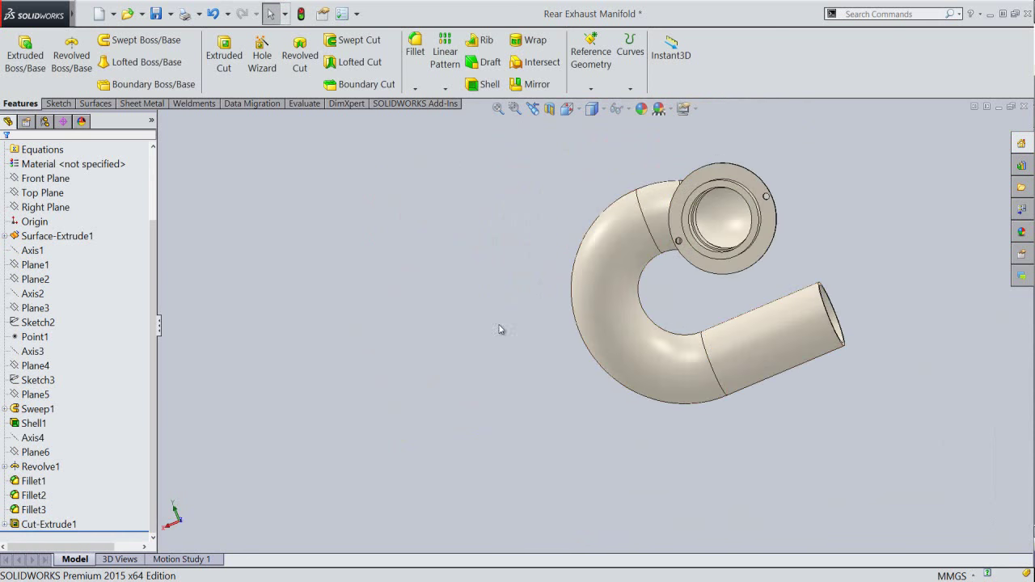
{"action": "left_click", "coordinate": [576, 113]}
{"action": "mouse_move", "coordinate": [576, 290]}
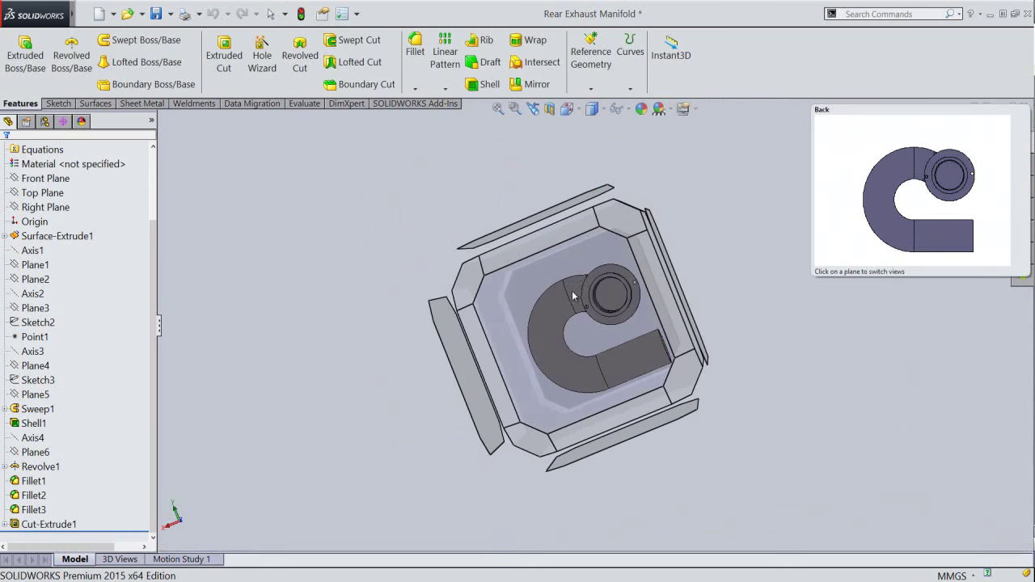
{"action": "left_click", "coordinate": [576, 290]}
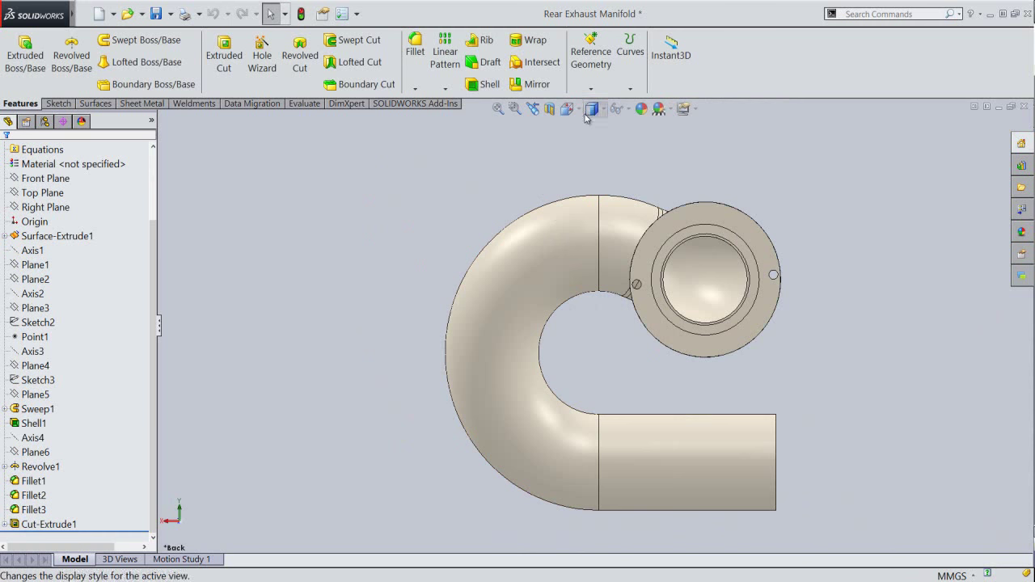
{"action": "left_click", "coordinate": [591, 108]}
{"action": "mouse_move", "coordinate": [688, 223]}
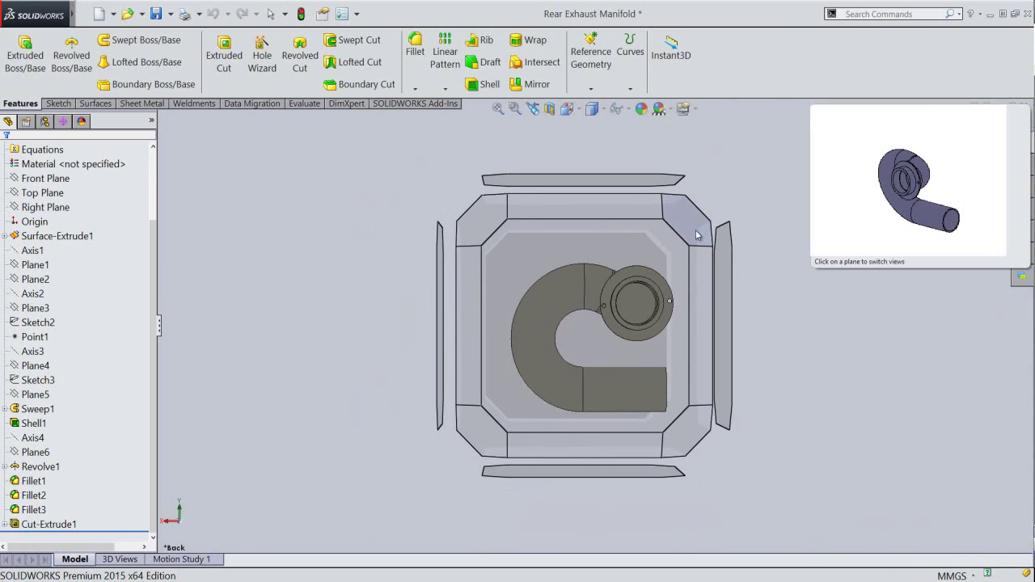
{"action": "left_click", "coordinate": [696, 233]}
{"action": "scroll", "coordinate": [633, 442], "scroll_direction": "down", "scroll_amount": 2}
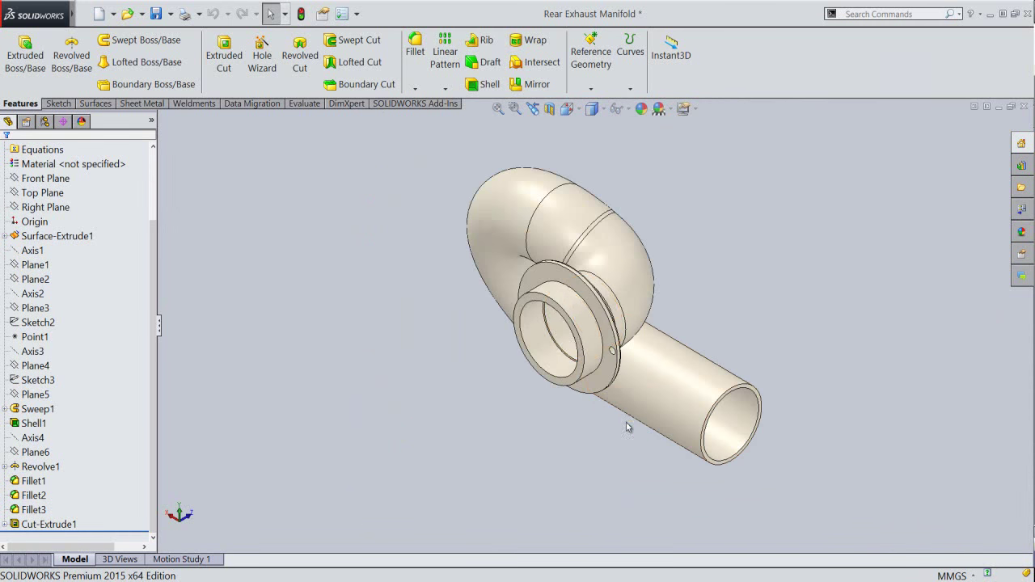
{"action": "scroll", "coordinate": [591, 364], "scroll_direction": "down", "scroll_amount": 2}
{"action": "scroll", "coordinate": [590, 364], "scroll_direction": "down", "scroll_amount": 3}
{"action": "scroll", "coordinate": [569, 423], "scroll_direction": "up", "scroll_amount": 2}
{"action": "scroll", "coordinate": [560, 426], "scroll_direction": "up", "scroll_amount": 2}
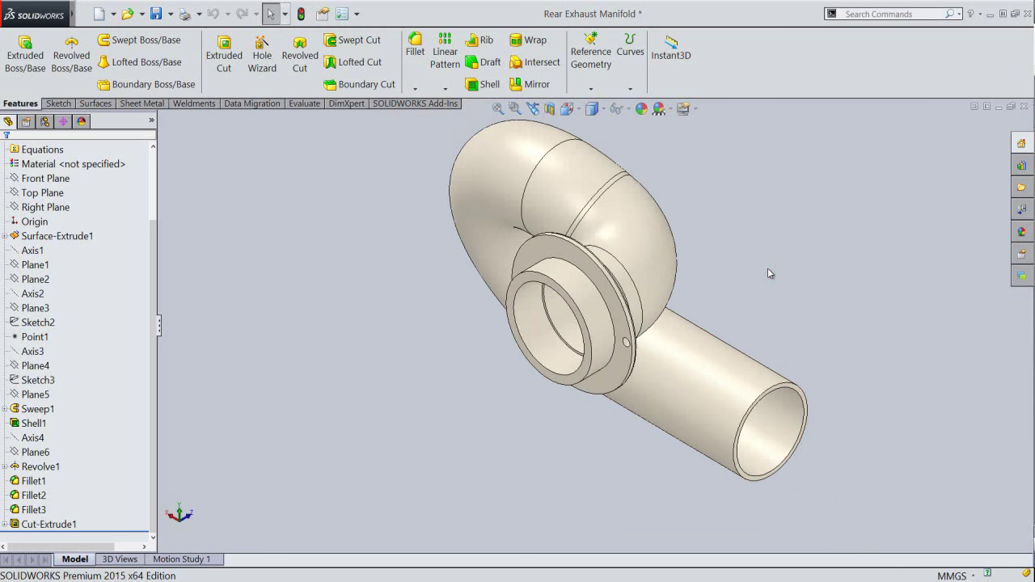
{"action": "scroll", "coordinate": [636, 257], "scroll_direction": "down", "scroll_amount": 2}
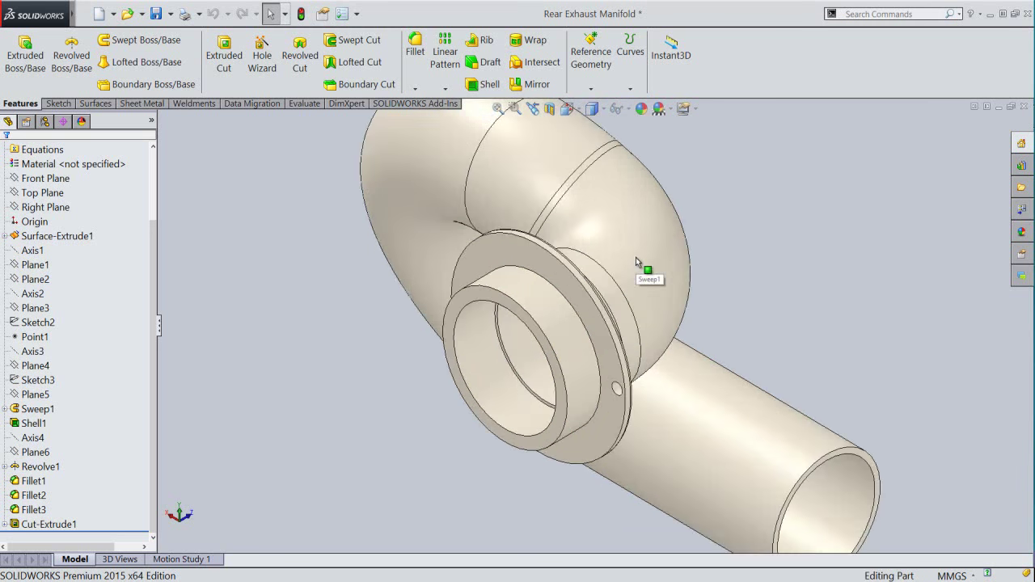
{"action": "scroll", "coordinate": [635, 257], "scroll_direction": "down", "scroll_amount": 2}
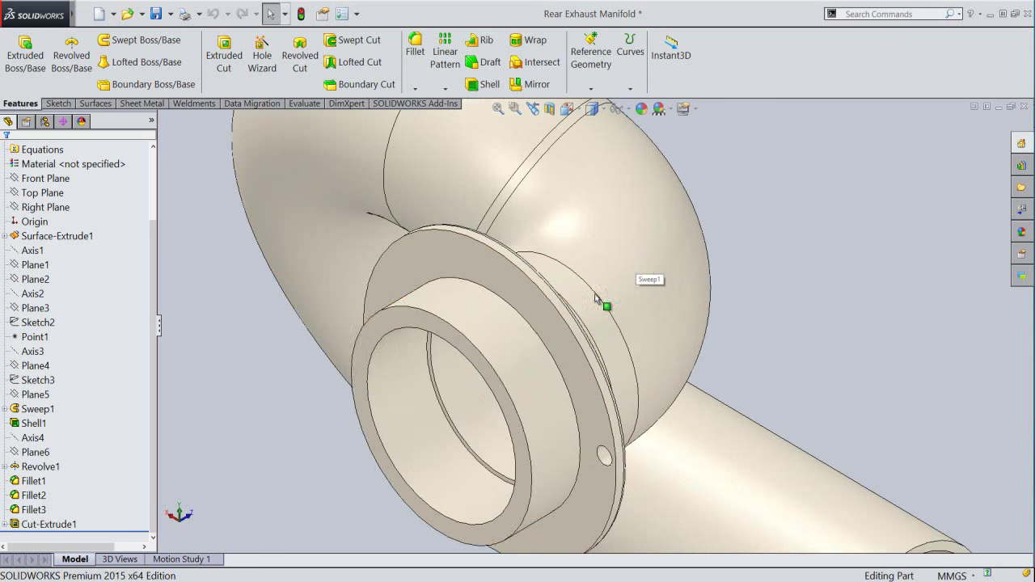
Step: Round the flange's inner and outer circular edges with a 0.25 mm fillet
{"action": "left_click", "coordinate": [536, 331]}
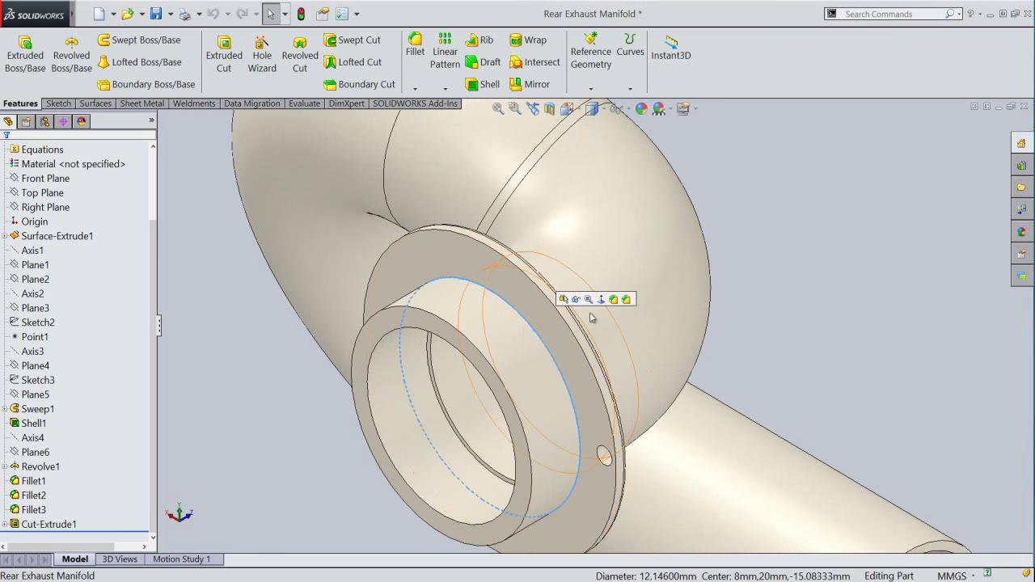
{"action": "left_click", "coordinate": [614, 300]}
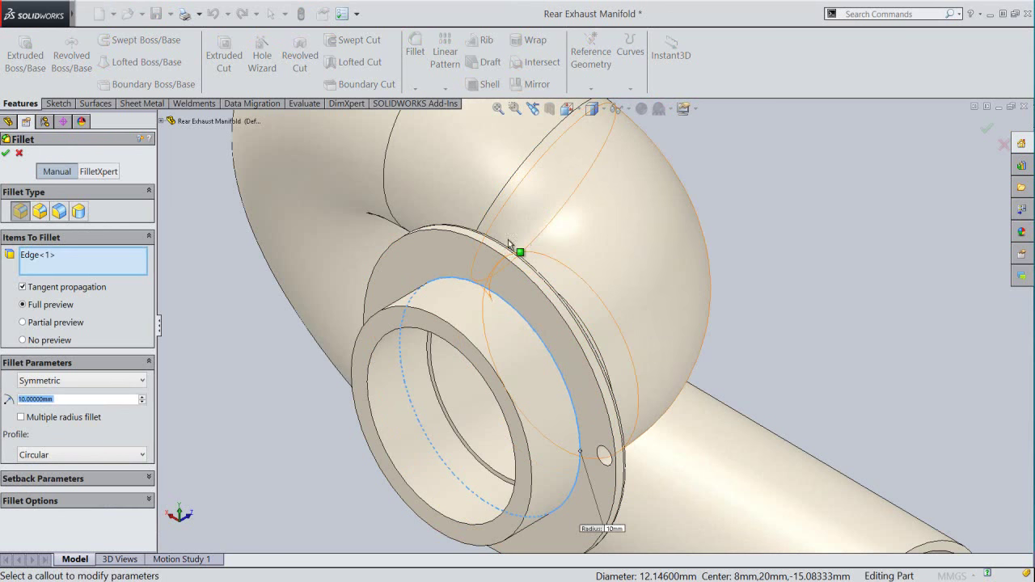
{"action": "left_click", "coordinate": [488, 249]}
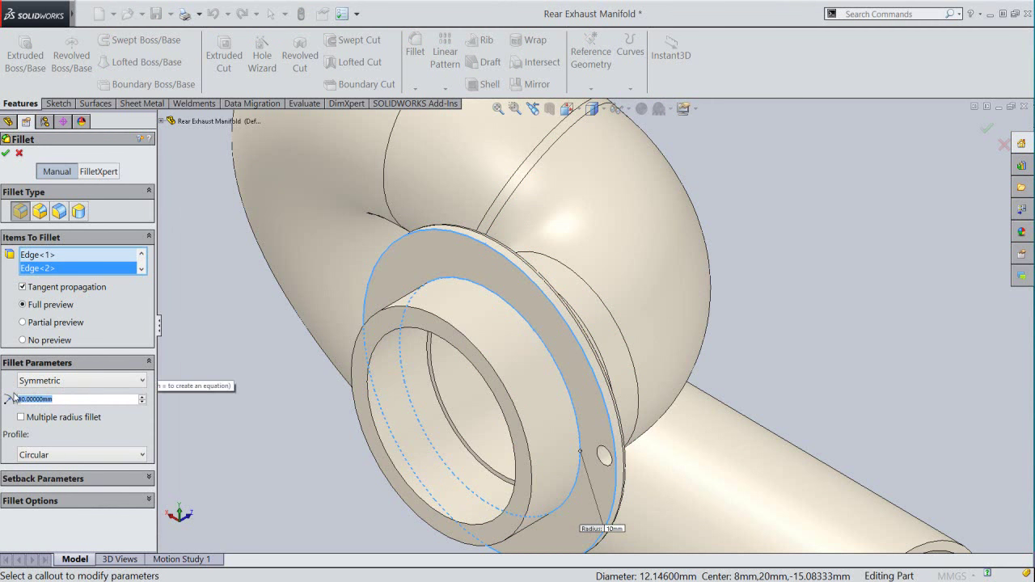
{"action": "type", "text": "2"}
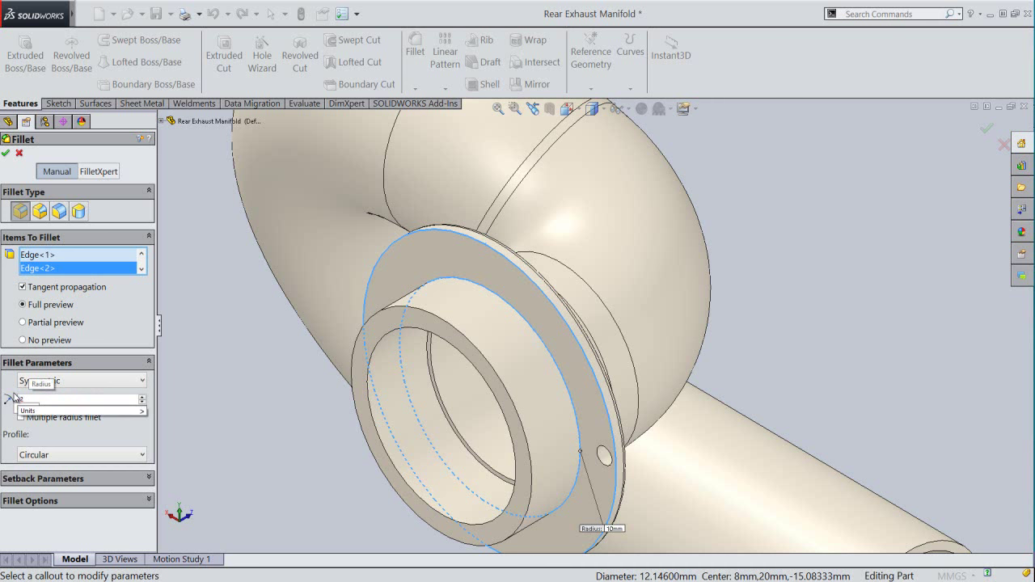
{"action": "type", "text": "5"}
{"action": "left_click", "coordinate": [214, 401]}
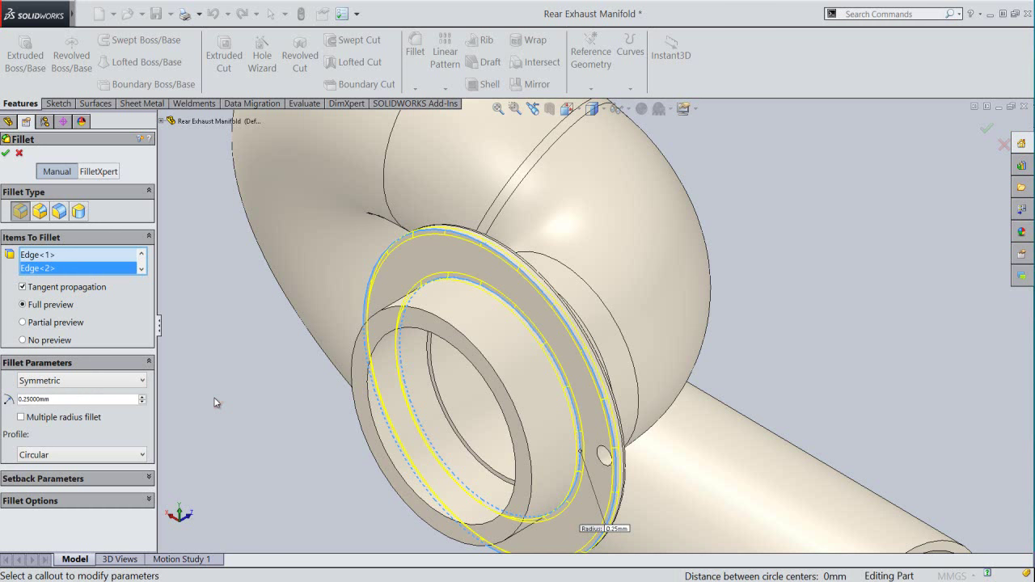
{"action": "left_click", "coordinate": [5, 155]}
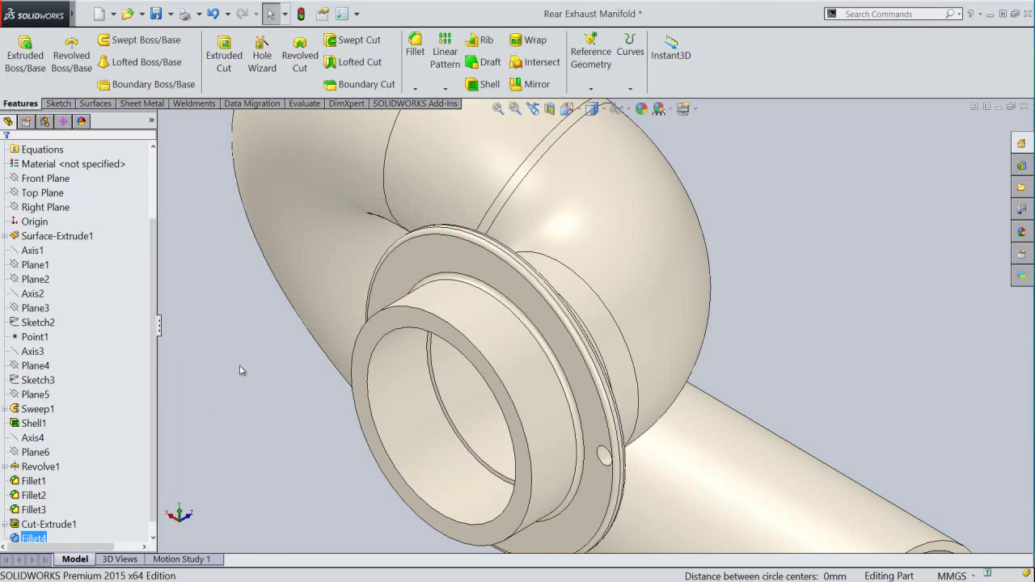
Step: Zoom to fit the whole manifold and save the Rear Exhaust Manifold part
{"action": "left_click", "coordinate": [240, 366]}
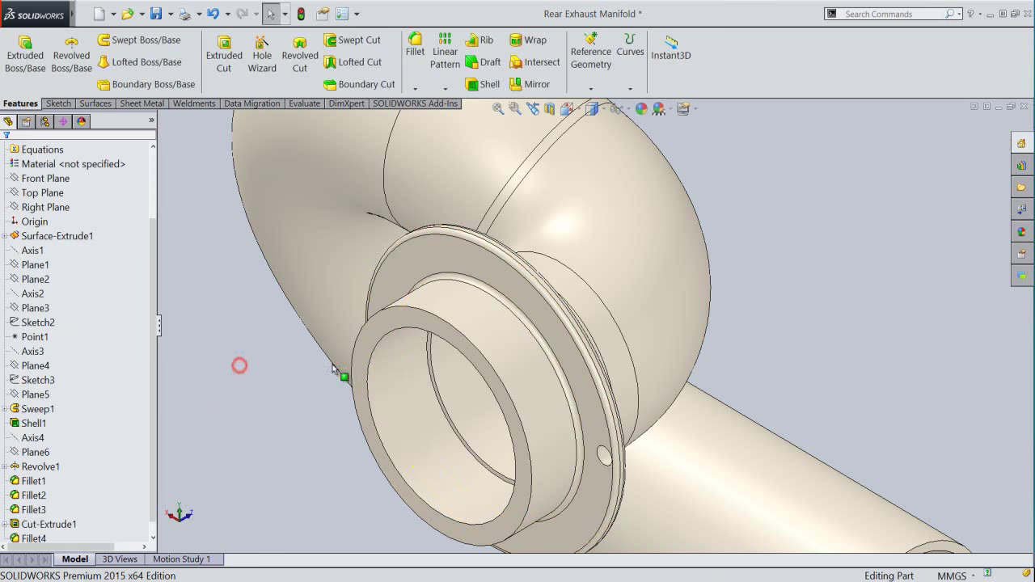
{"action": "left_click", "coordinate": [499, 109]}
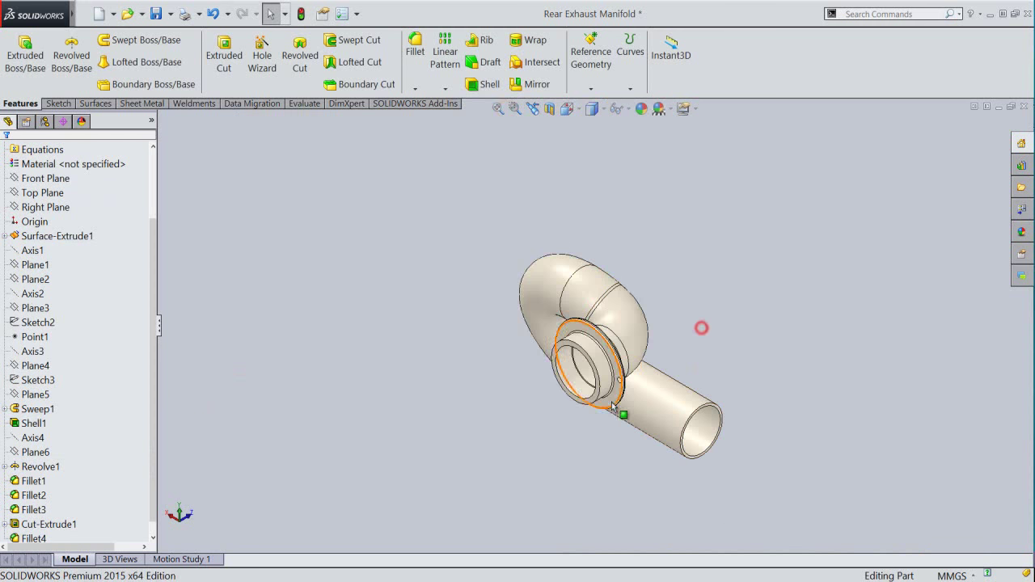
{"action": "scroll", "coordinate": [622, 405], "scroll_direction": "down", "scroll_amount": 2}
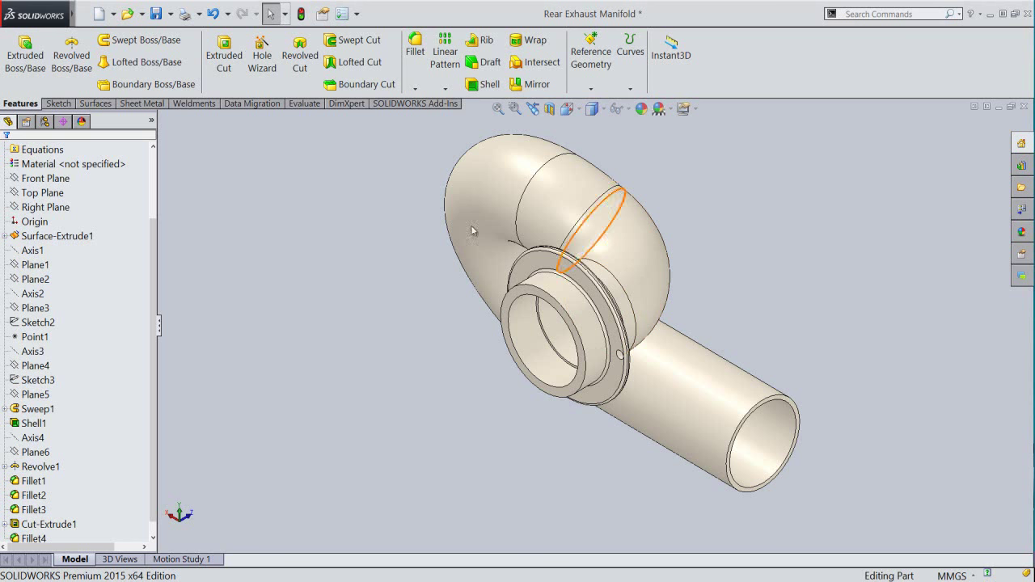
{"action": "left_click", "coordinate": [156, 13]}
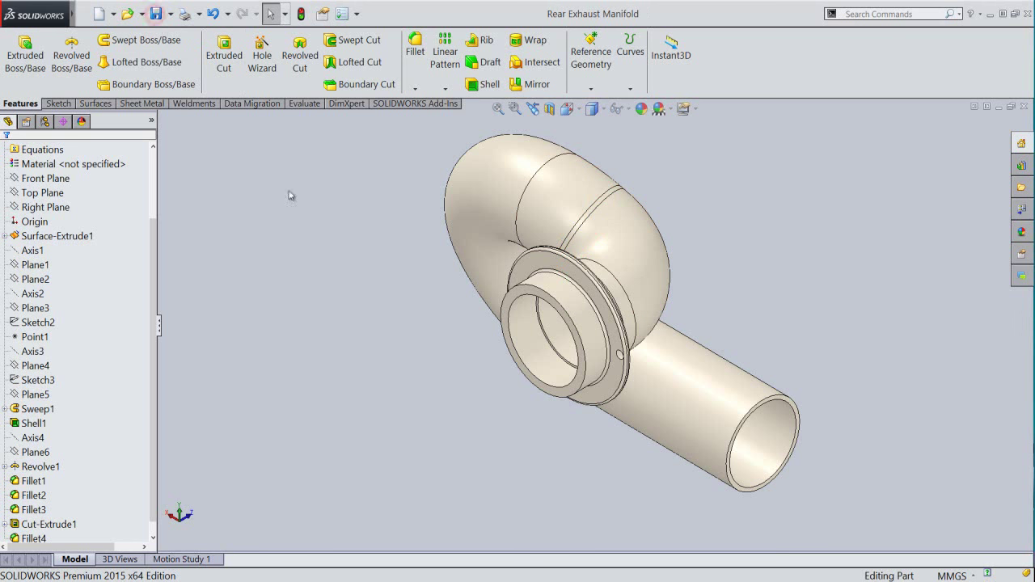
{"action": "left_click", "coordinate": [161, 327]}
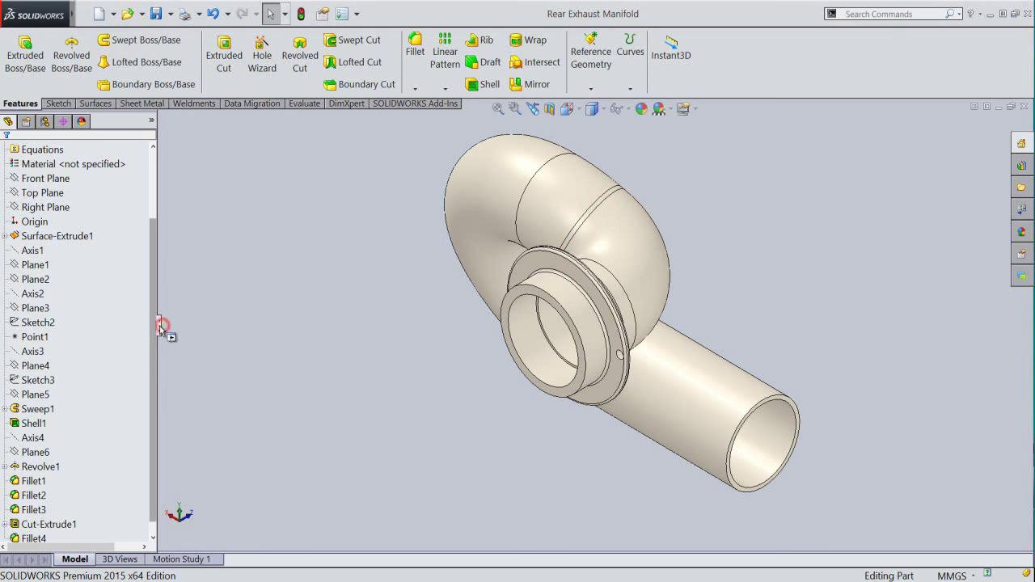
Step: Switch the ribbon to small icons and hide the Task Pane and heads-up view toolbar
{"action": "right_click", "coordinate": [763, 74]}
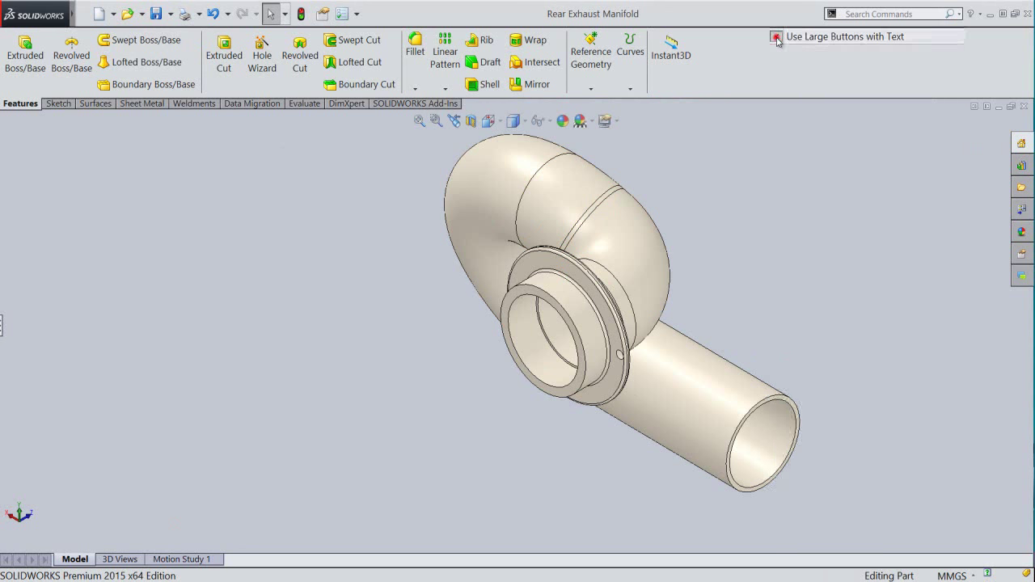
{"action": "left_click", "coordinate": [777, 40]}
{"action": "right_click", "coordinate": [776, 37]}
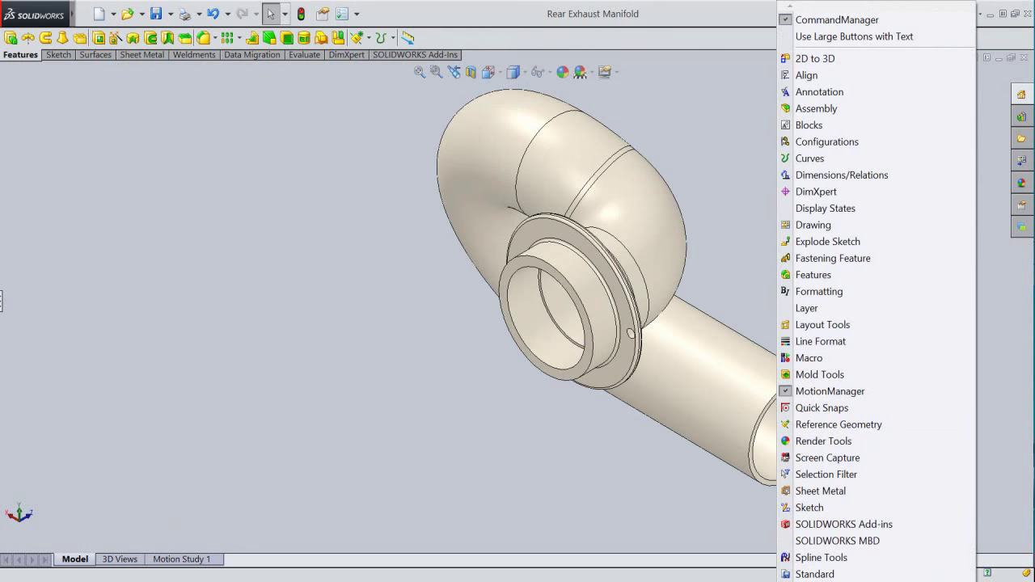
{"action": "scroll", "coordinate": [809, 485], "scroll_direction": "down", "scroll_amount": 3}
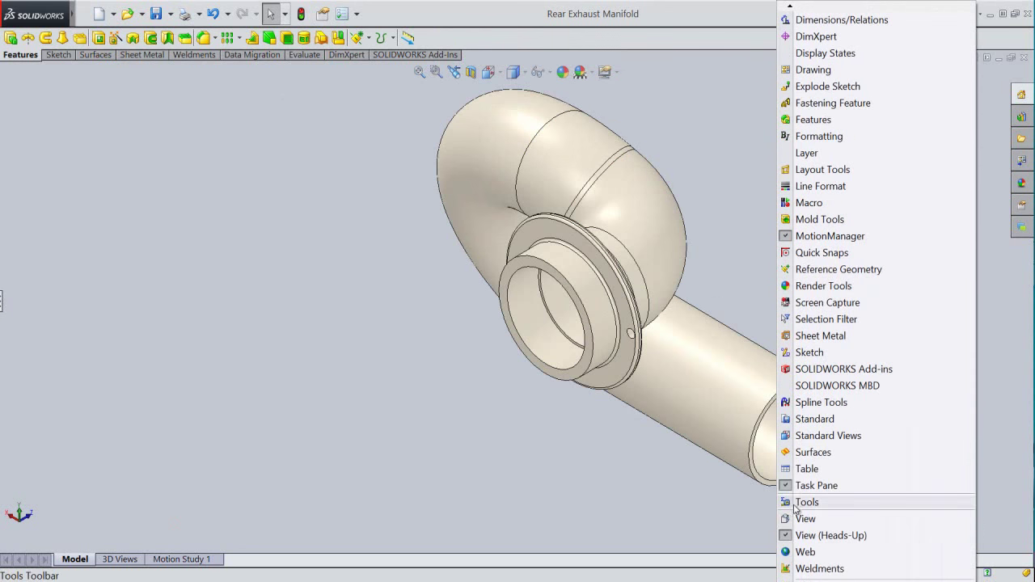
{"action": "left_click", "coordinate": [786, 485]}
{"action": "right_click", "coordinate": [843, 35]}
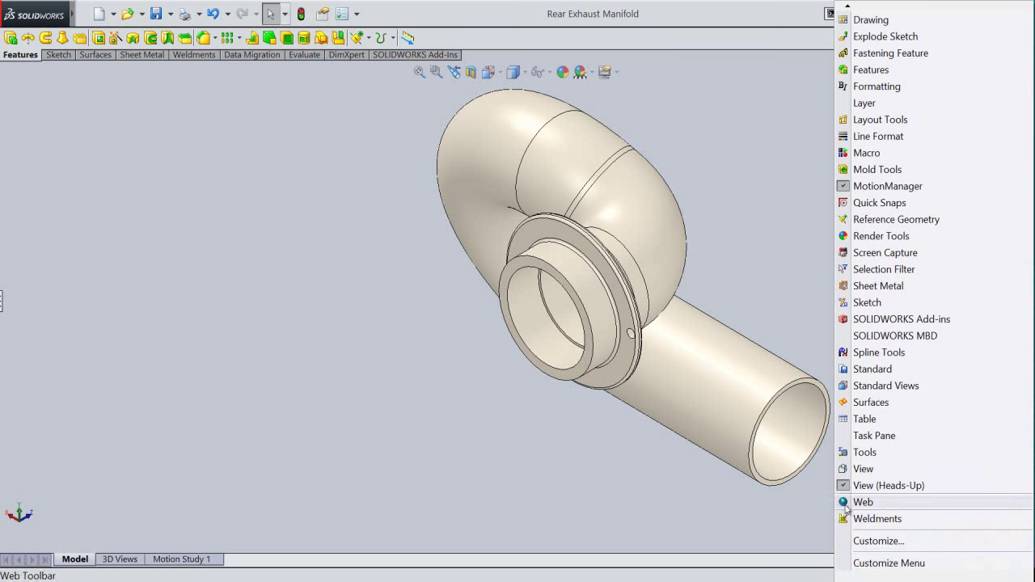
{"action": "left_click", "coordinate": [841, 486]}
{"action": "right_click", "coordinate": [861, 175]}
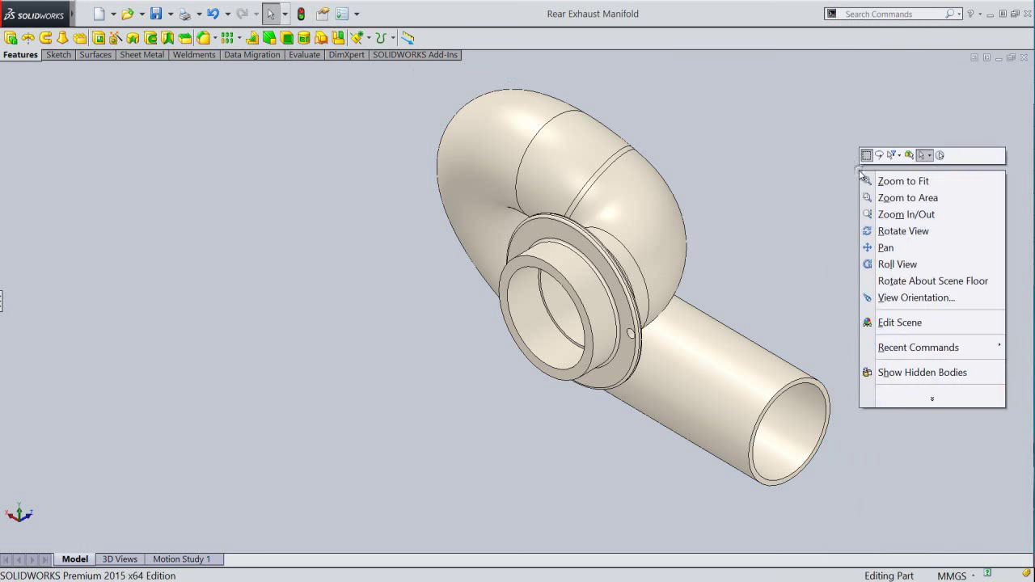
{"action": "left_click", "coordinate": [893, 247]}
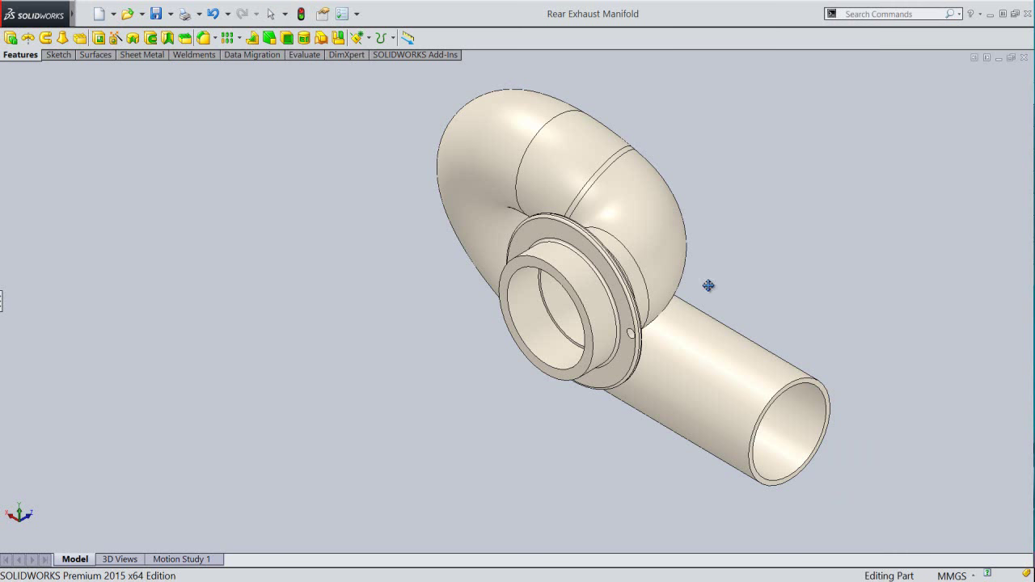
Step: Pan and zoom, then reorient the model with the Spacebar view selector to show the pipe
{"action": "left_click_drag", "start_coordinate": [711, 285], "coordinate": [663, 294]}
{"action": "right_click", "coordinate": [668, 263]}
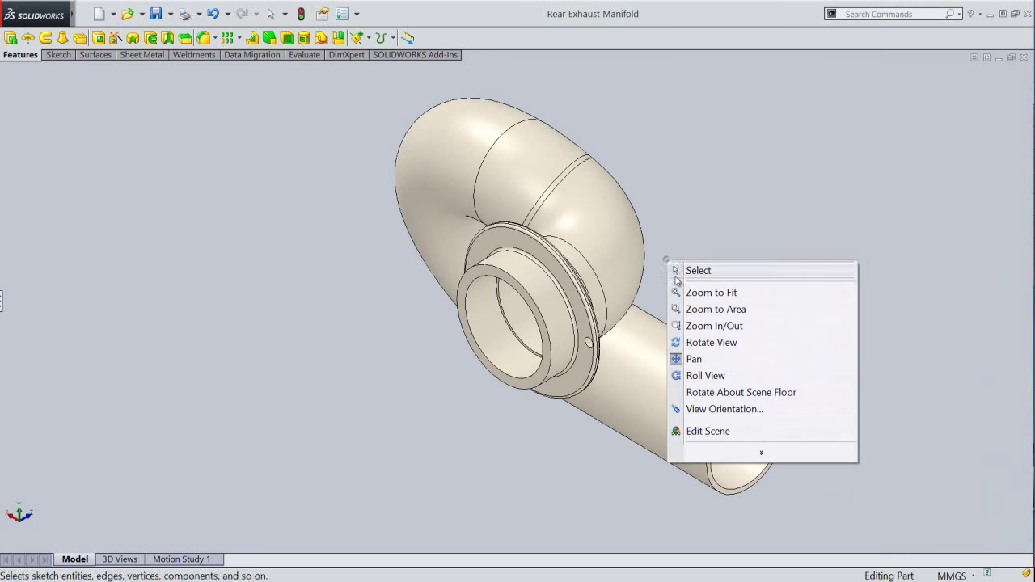
{"action": "left_click", "coordinate": [694, 326]}
{"action": "left_click_drag", "start_coordinate": [699, 327], "coordinate": [701, 320]}
{"action": "right_click", "coordinate": [699, 319]}
{"action": "left_click", "coordinate": [711, 415]}
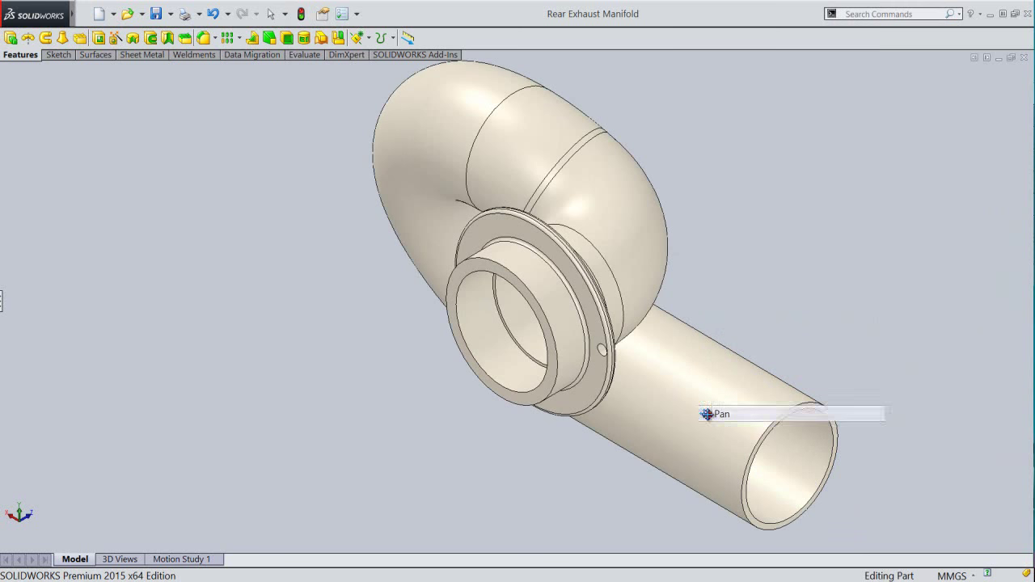
{"action": "left_click_drag", "start_coordinate": [646, 426], "coordinate": [631, 436]}
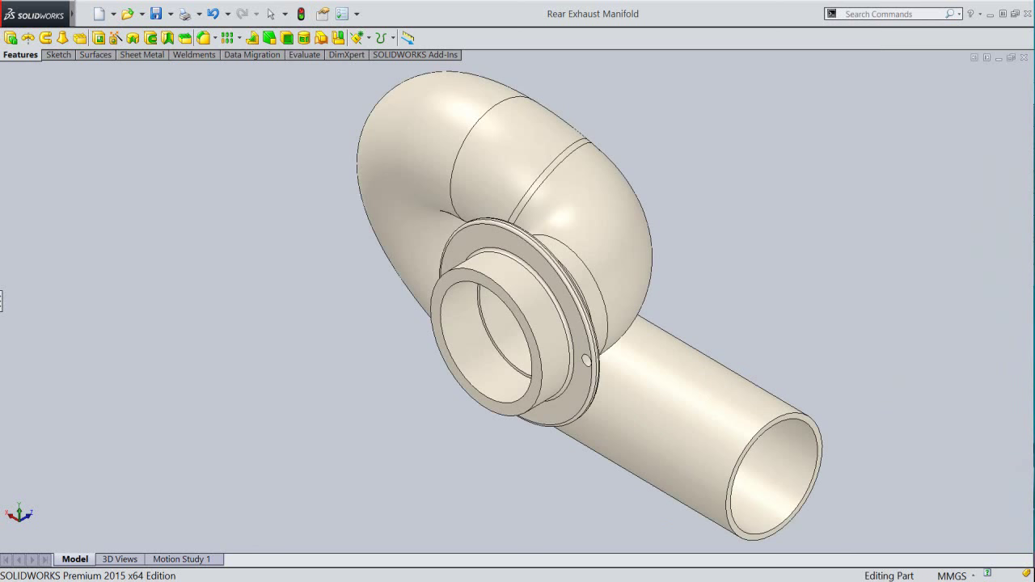
{"action": "key", "text": "space"}
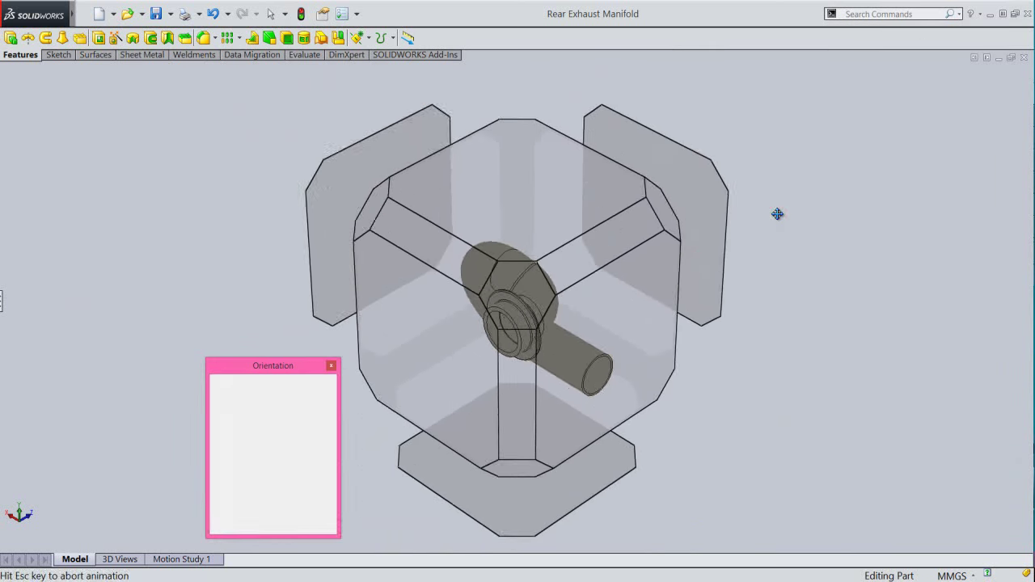
{"action": "left_click", "coordinate": [643, 236]}
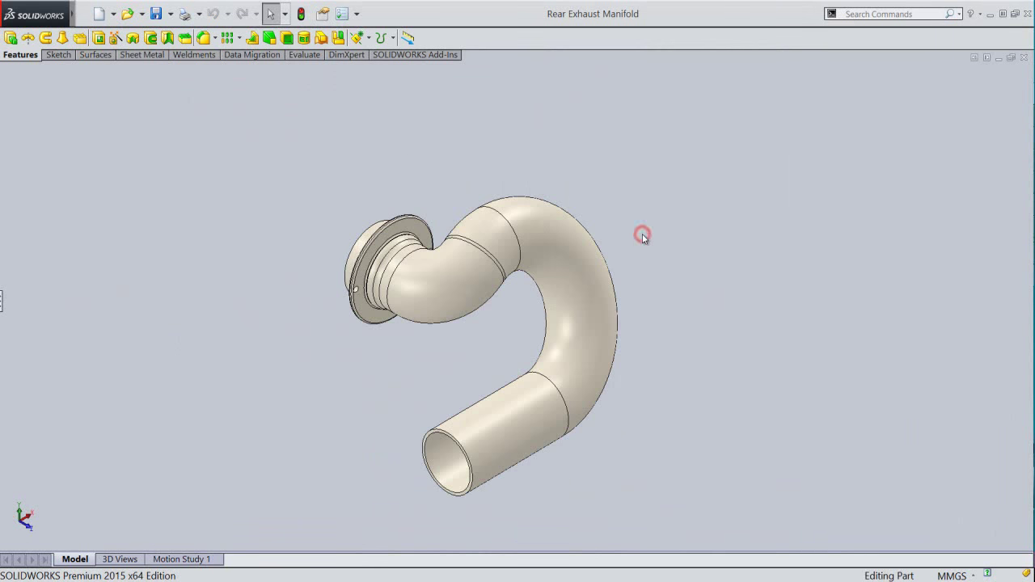
Step: Zoom and pan to frame the full U-bend pipe, then return to selection mode
{"action": "right_click", "coordinate": [702, 251]}
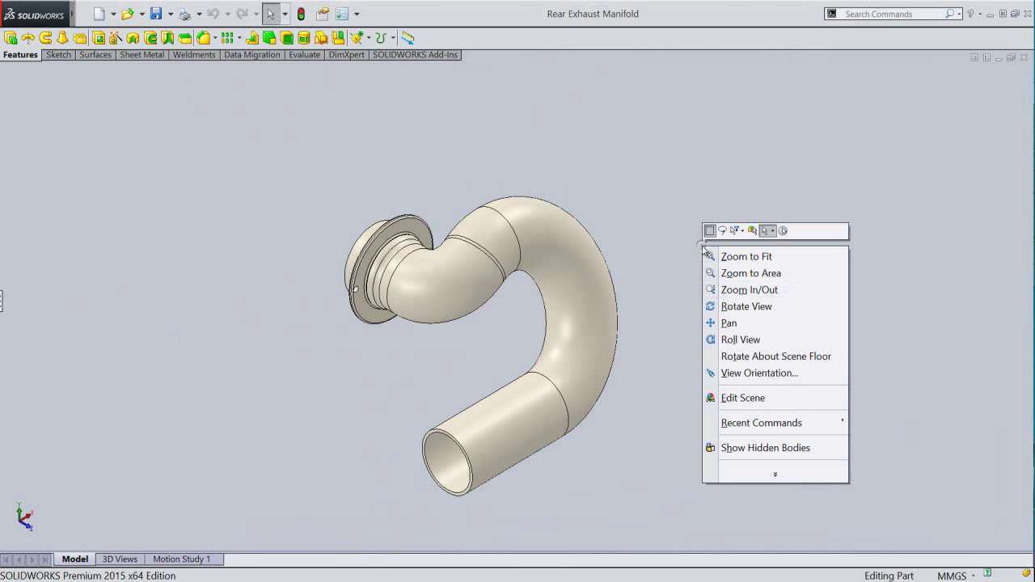
{"action": "left_click", "coordinate": [728, 289]}
{"action": "mouse_move", "coordinate": [724, 293]}
{"action": "left_mouse_down"}
{"action": "mouse_move", "coordinate": [732, 308]}
{"action": "mouse_move", "coordinate": [724, 270]}
{"action": "left_mouse_up"}
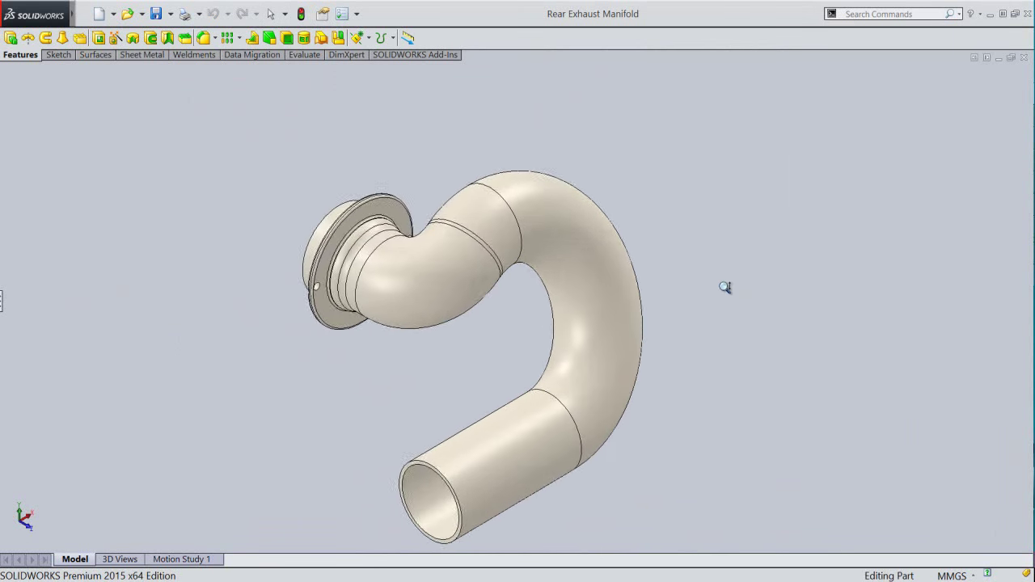
{"action": "right_click", "coordinate": [716, 263]}
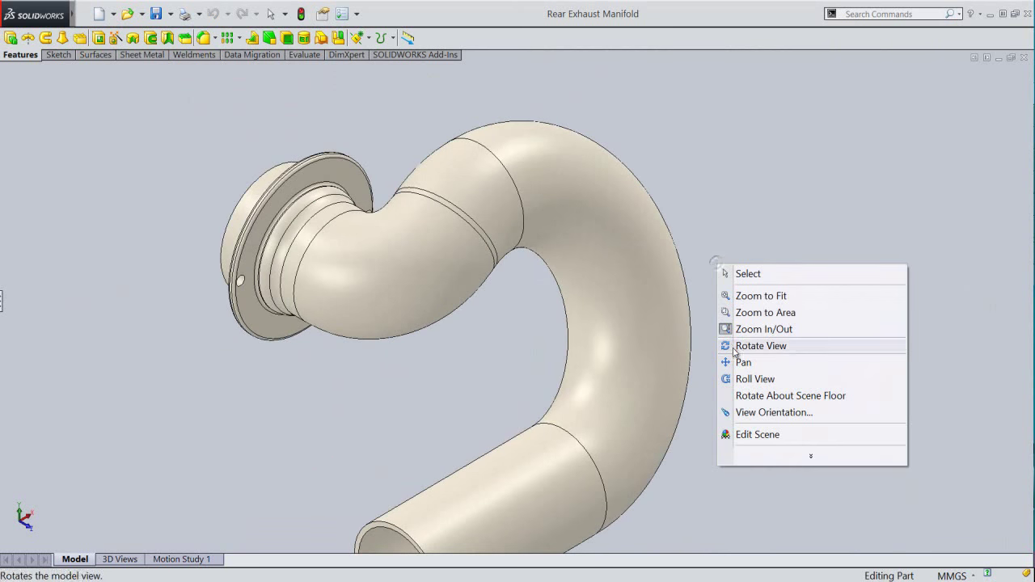
{"action": "left_click", "coordinate": [737, 361]}
{"action": "left_click_drag", "start_coordinate": [587, 359], "coordinate": [678, 286]}
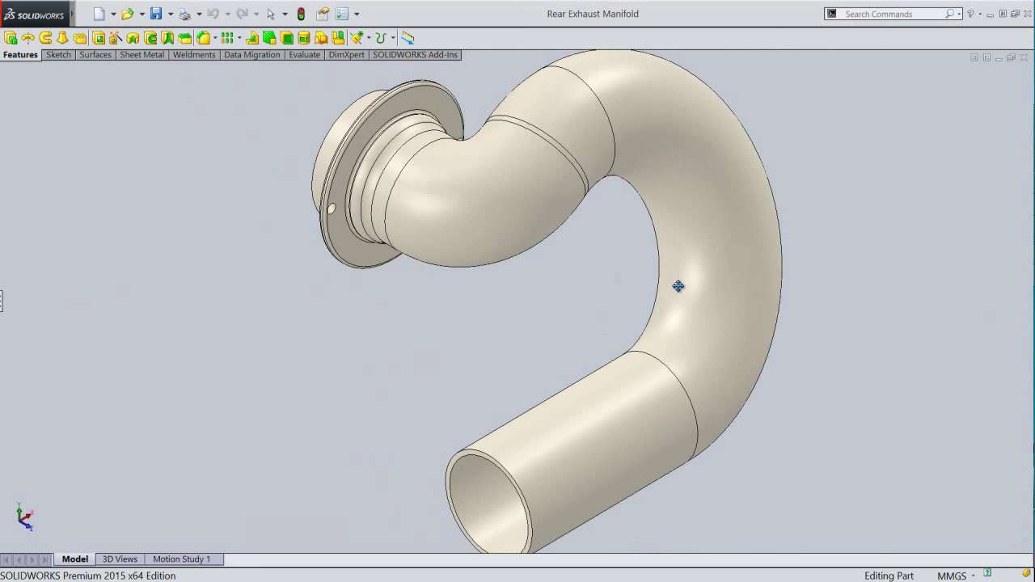
{"action": "right_click", "coordinate": [678, 286]}
{"action": "left_click", "coordinate": [699, 351]}
{"action": "left_click_drag", "start_coordinate": [706, 354], "coordinate": [716, 357]}
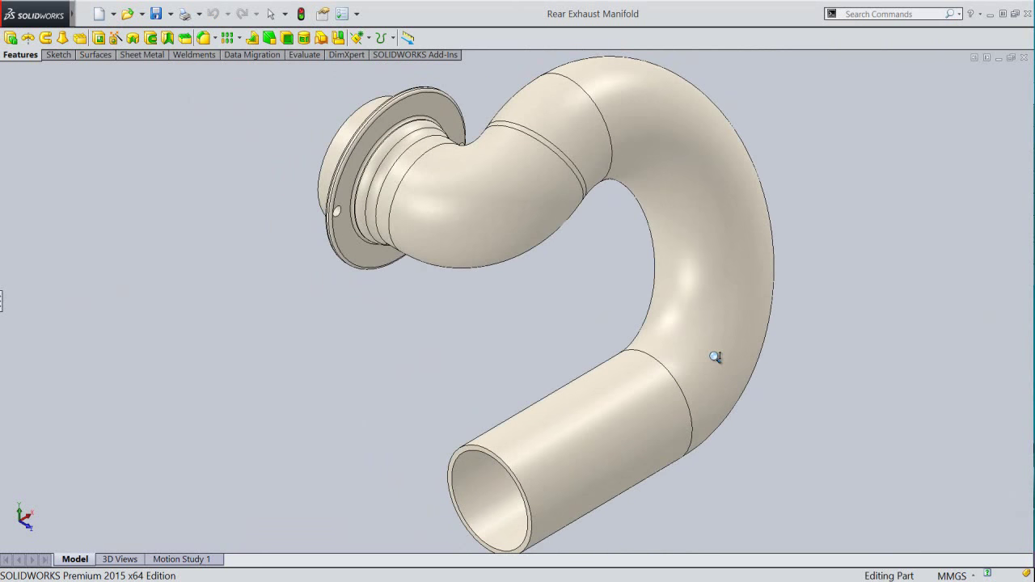
{"action": "right_click", "coordinate": [716, 357]}
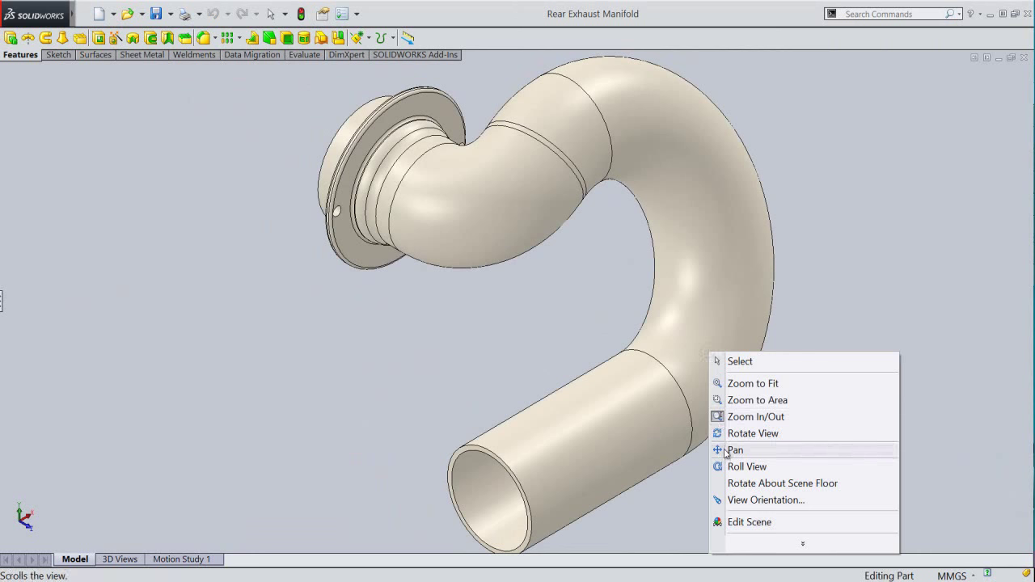
{"action": "left_click", "coordinate": [718, 449]}
{"action": "left_click_drag", "start_coordinate": [719, 446], "coordinate": [716, 435]}
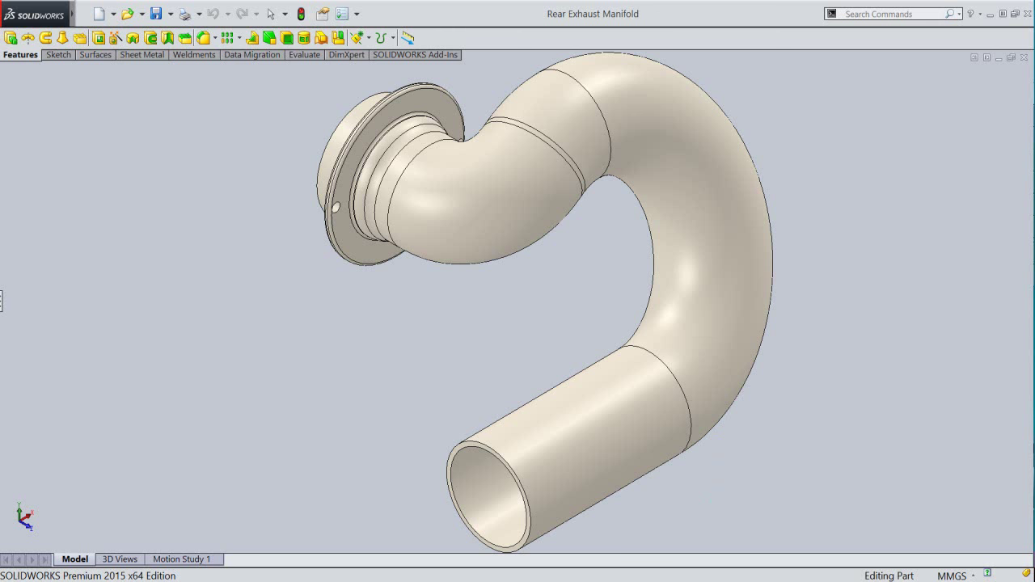
{"action": "right_click", "coordinate": [827, 197]}
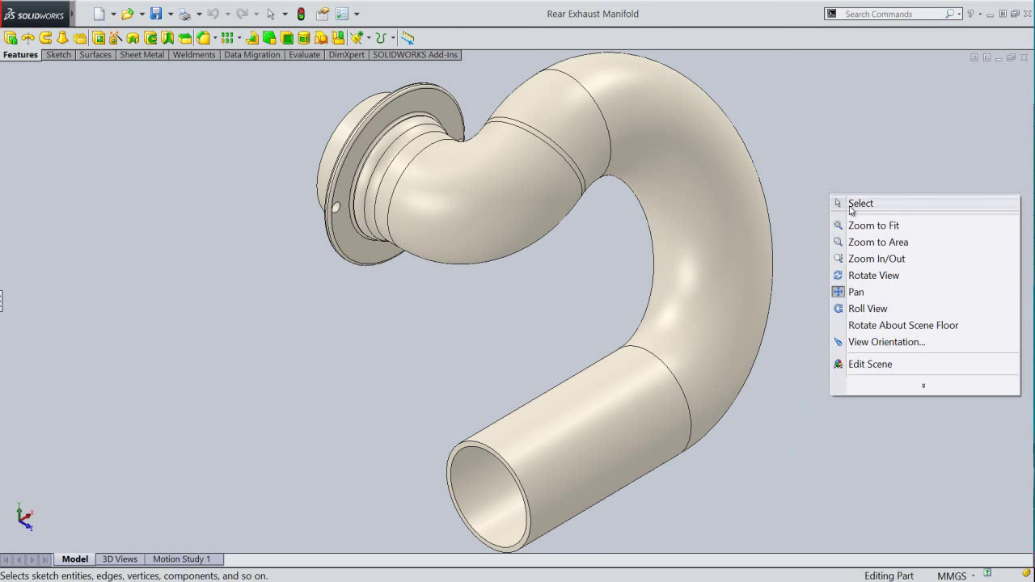
{"action": "left_click", "coordinate": [850, 207]}
Step: Restore large labelled ribbon buttons, the heads-up view toolbar, Task Pane and feature tree
{"action": "right_click", "coordinate": [807, 44]}
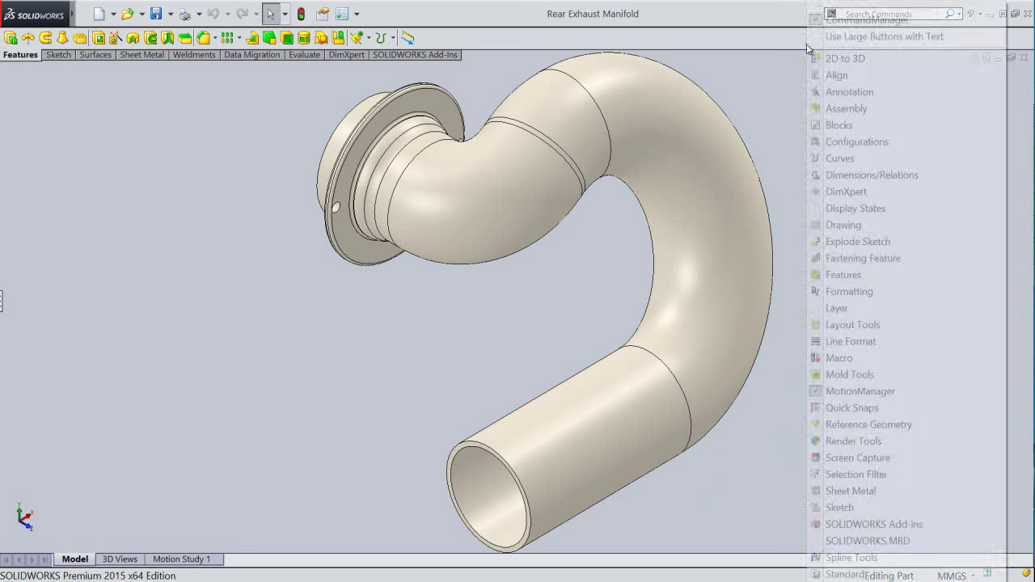
{"action": "left_click", "coordinate": [816, 36]}
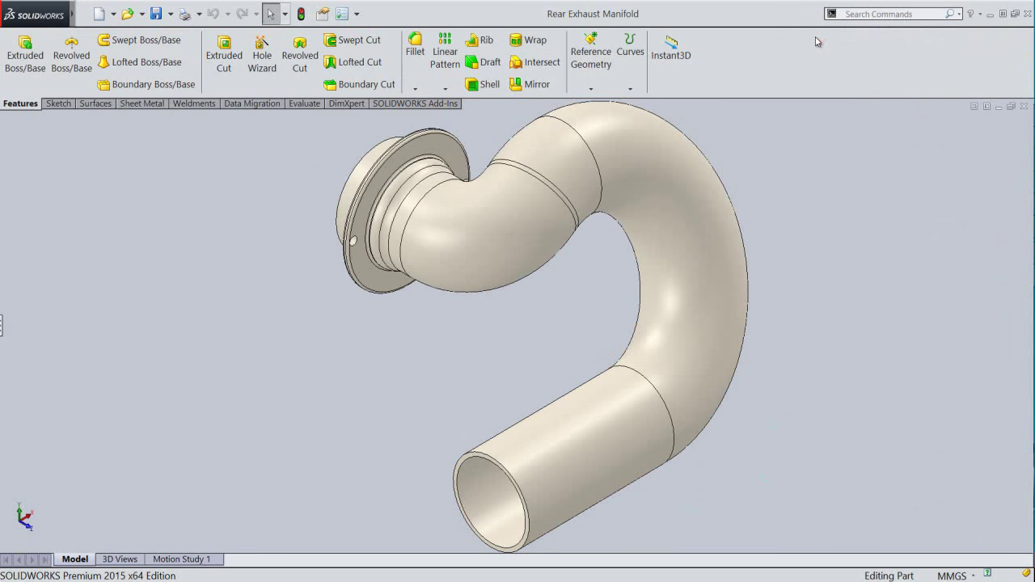
{"action": "right_click", "coordinate": [816, 38]}
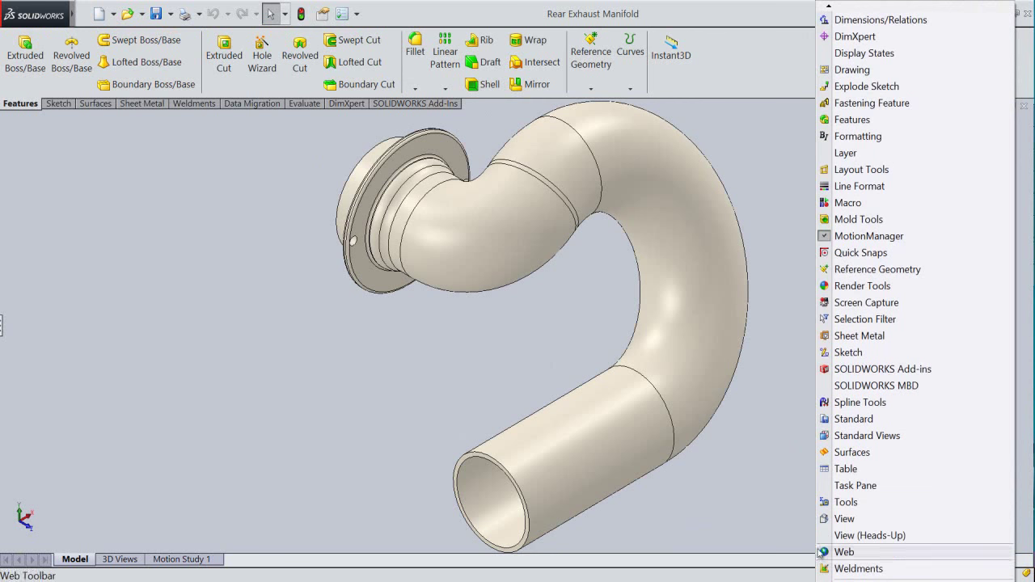
{"action": "left_click", "coordinate": [825, 536]}
{"action": "right_click", "coordinate": [823, 58]}
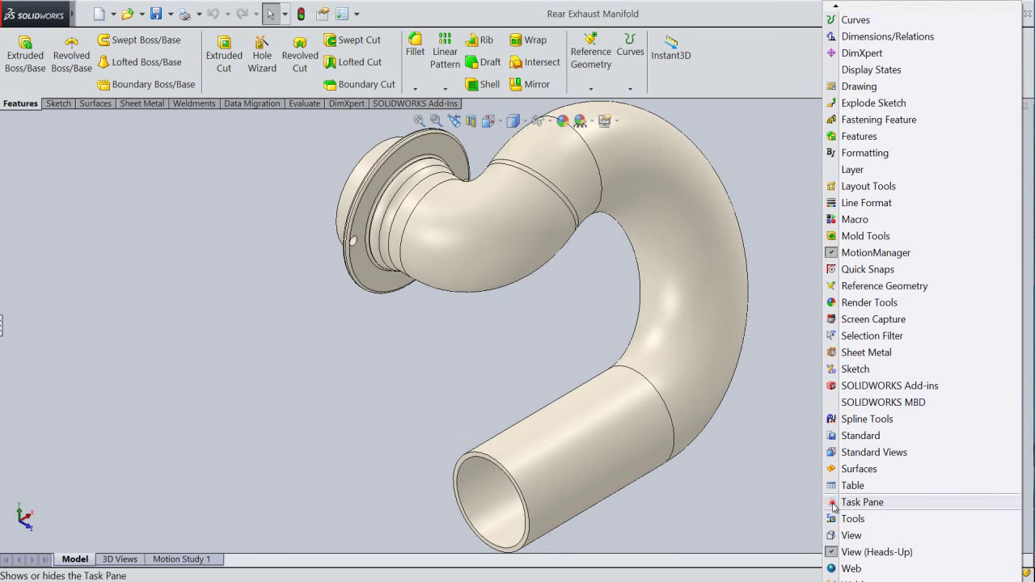
{"action": "left_click", "coordinate": [835, 503]}
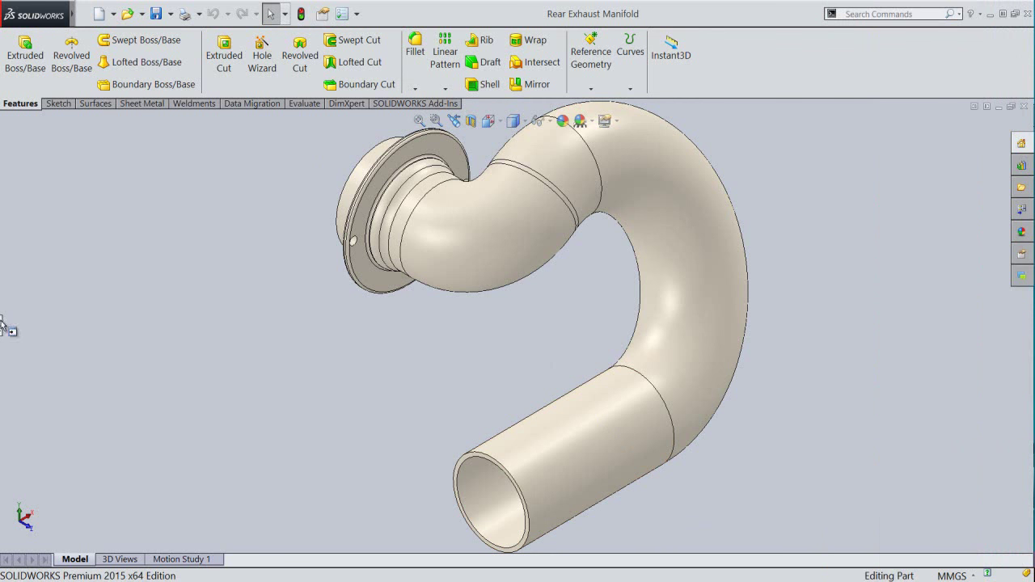
{"action": "left_click", "coordinate": [4, 325]}
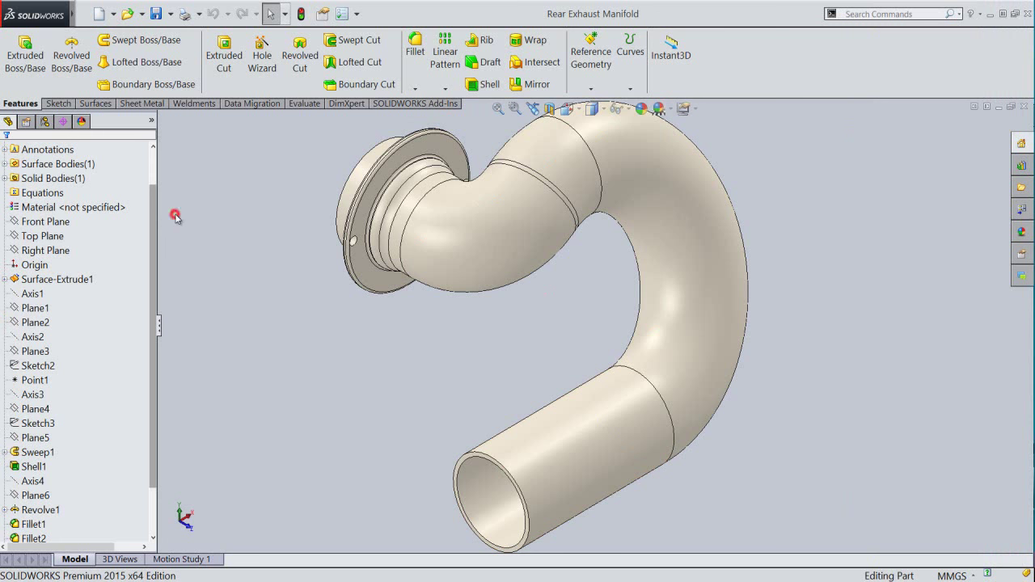
{"action": "right_click", "coordinate": [130, 194]}
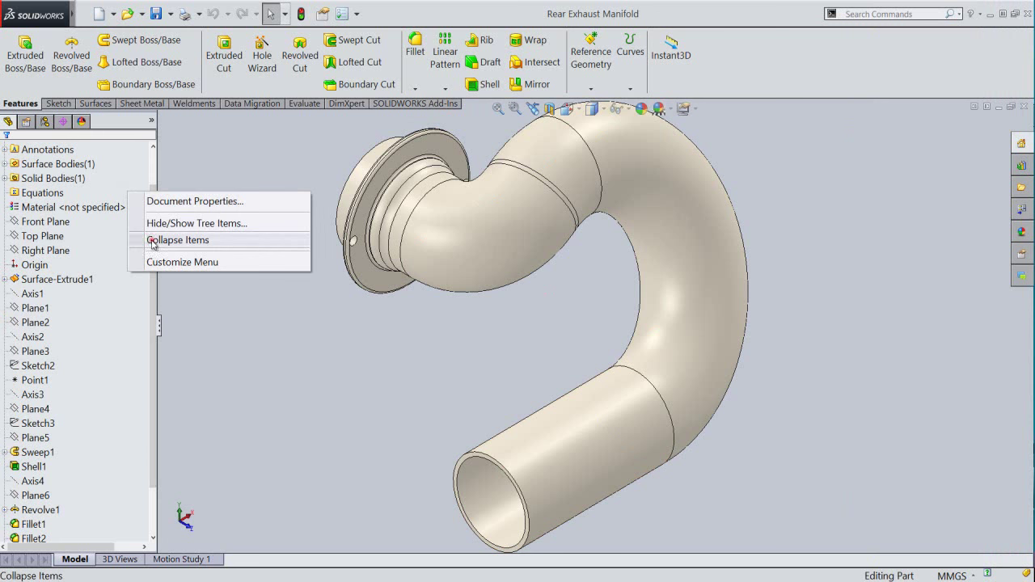
{"action": "left_click", "coordinate": [153, 240]}
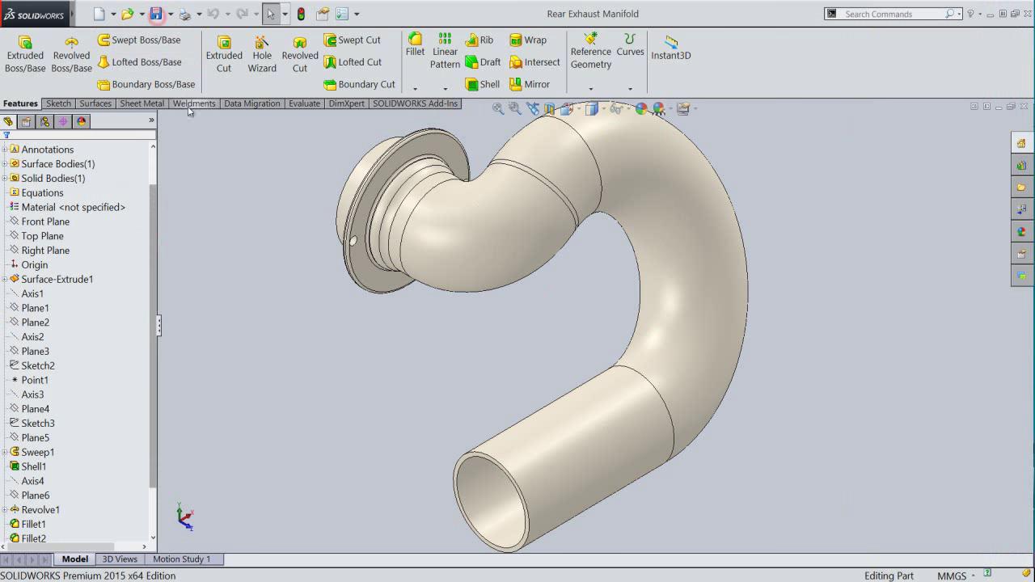